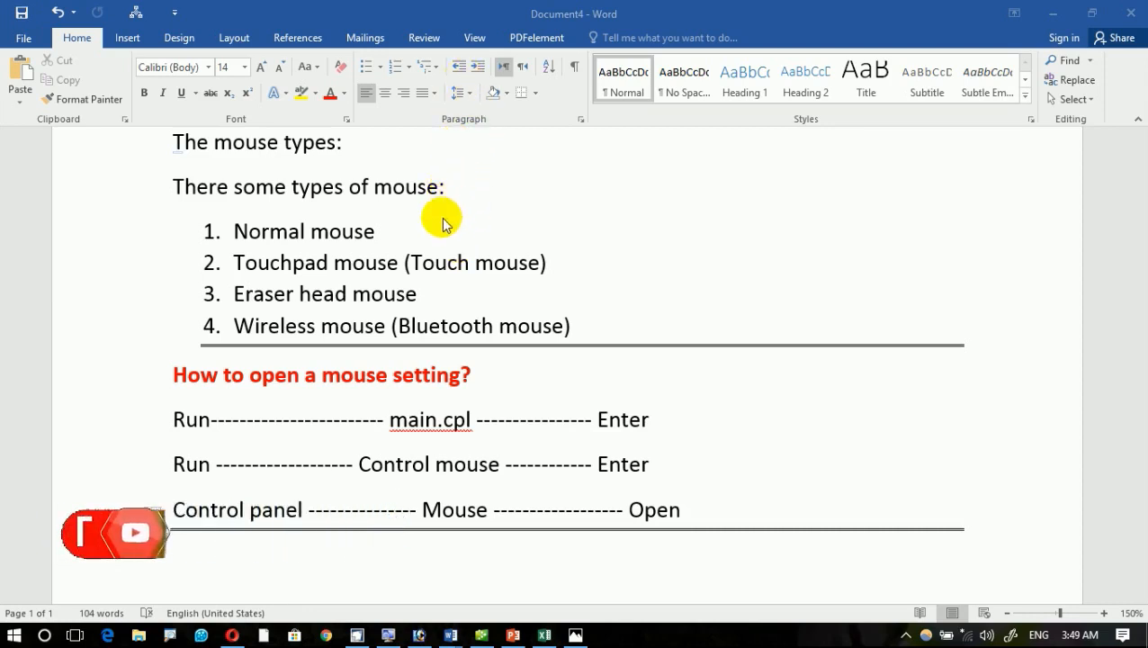
Step: Create a new blank document and fill it with sample paragraphs using =rand()
{"action": "scroll", "coordinate": [441, 223], "scroll_direction": "up", "scroll_amount": 5}
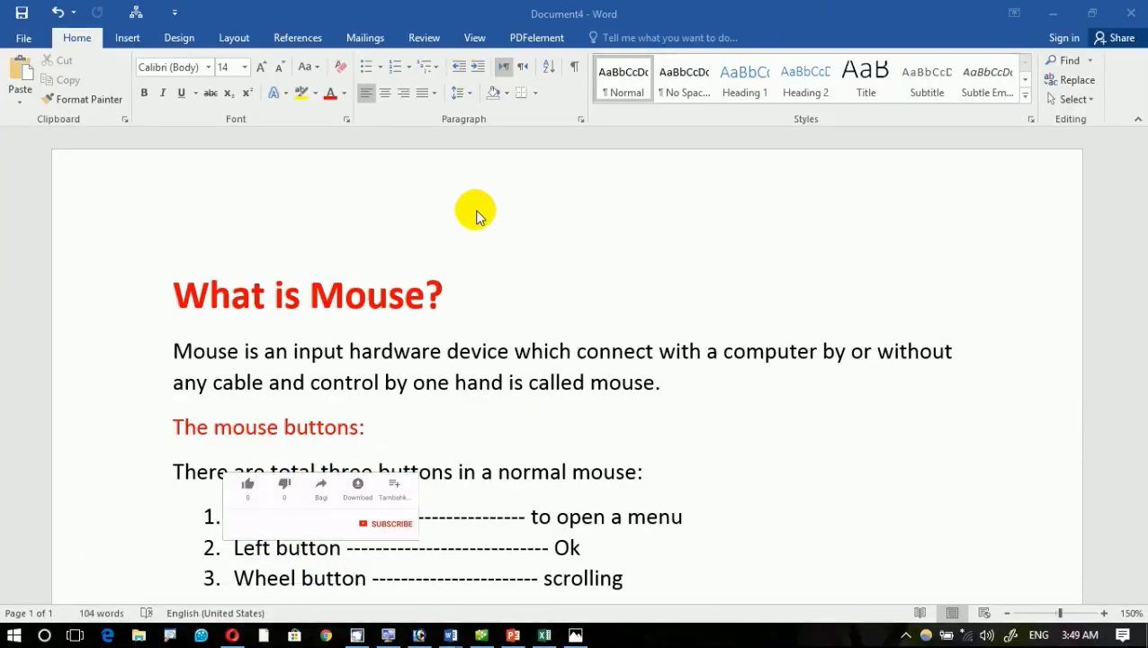
{"action": "left_click", "coordinate": [501, 353]}
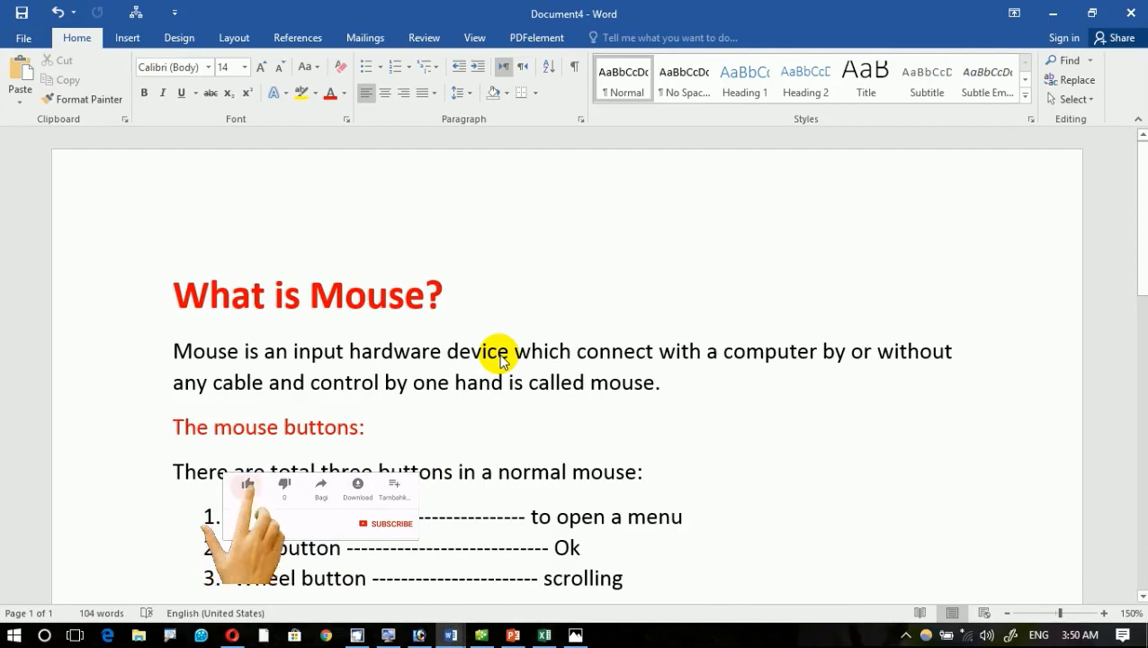
{"action": "key", "text": "ctrl+n"}
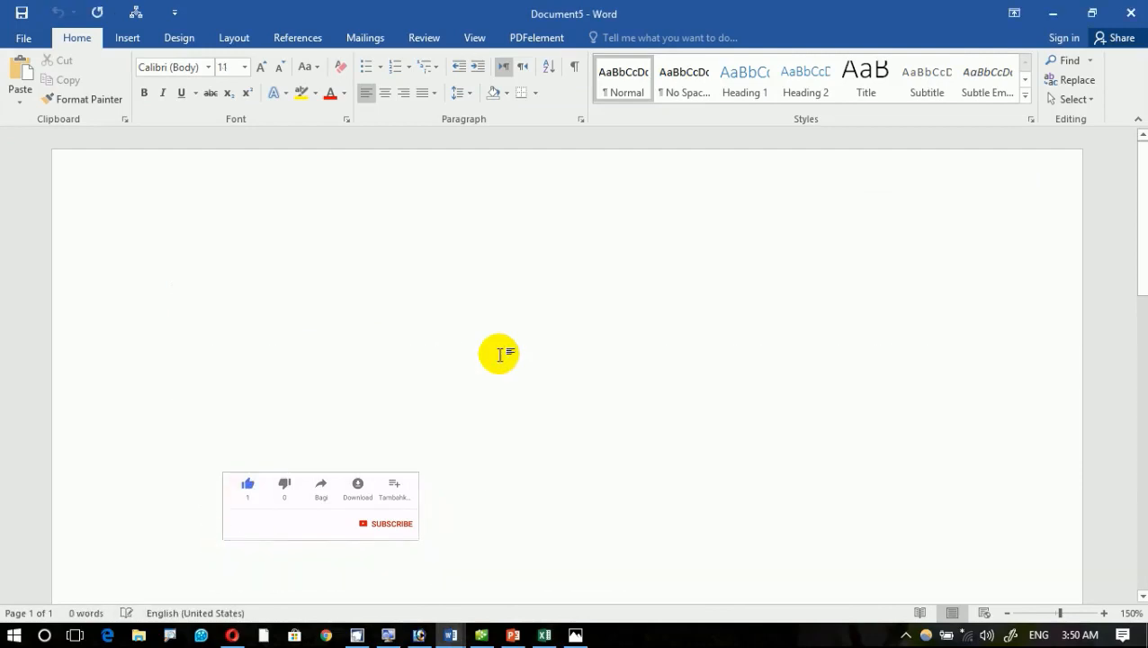
{"action": "type", "text": "=rand()"}
{"action": "key", "text": "Return"}
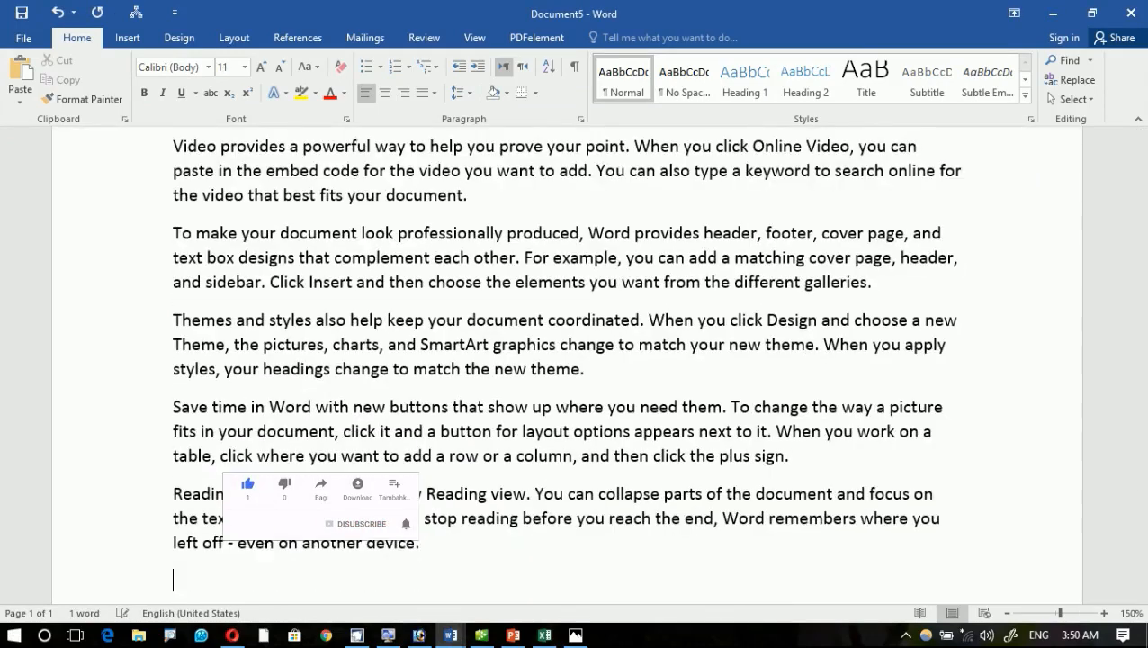
Step: Increase the indent of the first paragraph, the one about video, by three levels
{"action": "scroll", "coordinate": [462, 300], "scroll_direction": "up", "scroll_amount": 2}
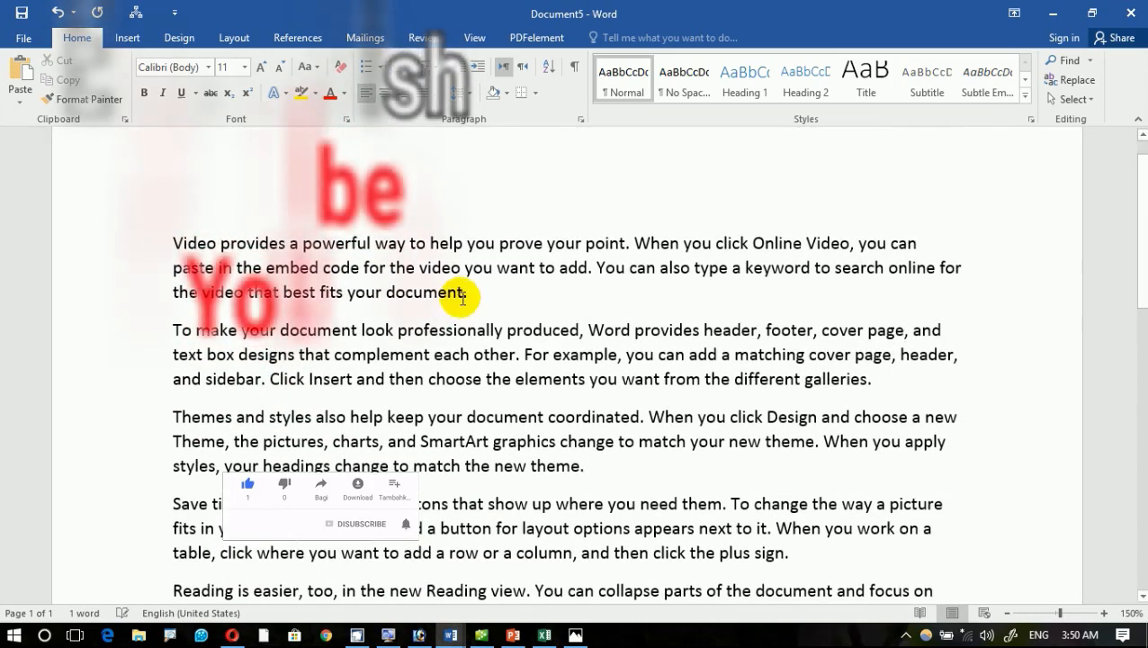
{"action": "left_click_drag", "start_coordinate": [490, 297], "coordinate": [173, 242]}
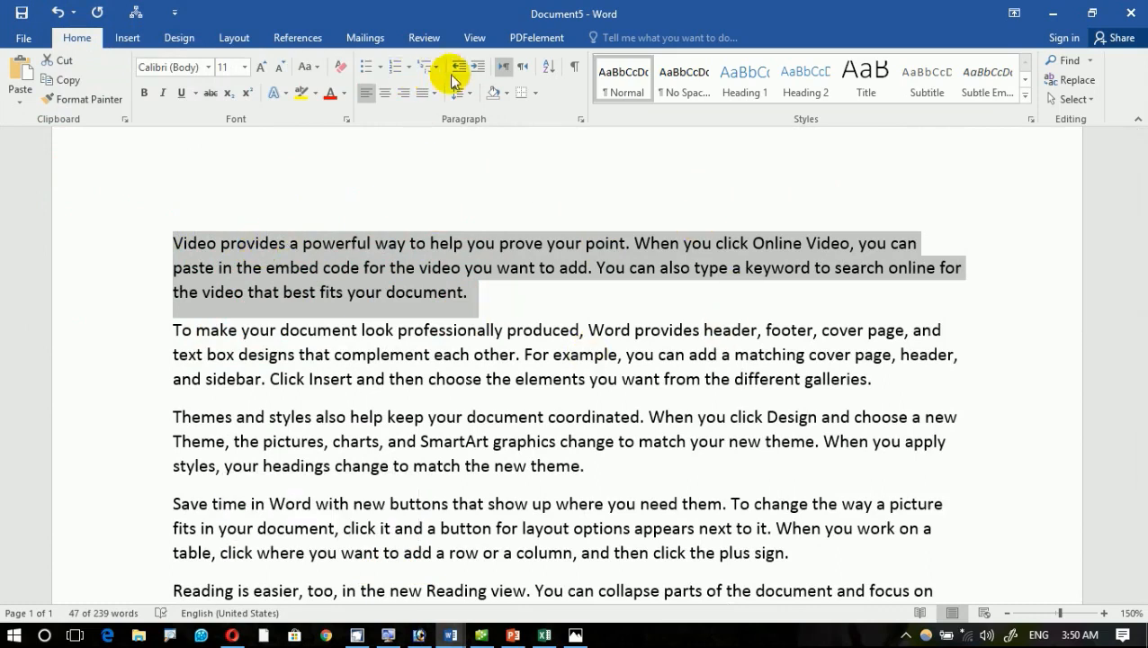
{"action": "left_click", "coordinate": [483, 74]}
{"action": "left_click", "coordinate": [483, 74]}
{"action": "left_click", "coordinate": [483, 74]}
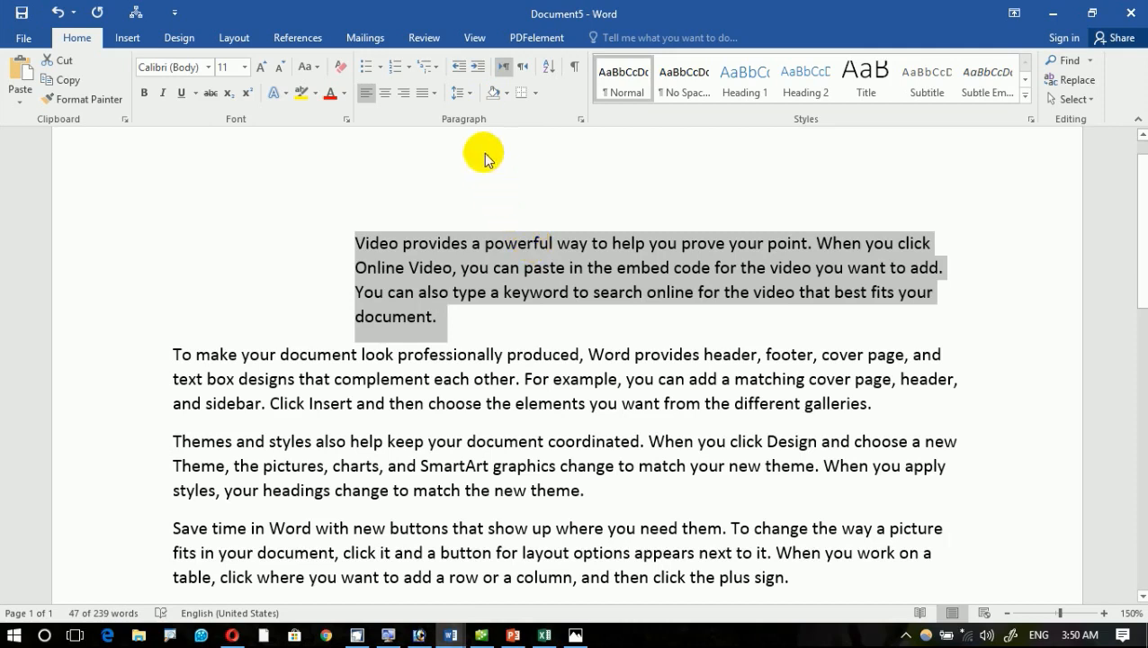
Step: Decrease the first paragraph's indent by three levels, back to the page margin
{"action": "left_click", "coordinate": [455, 76]}
{"action": "left_click", "coordinate": [454, 76]}
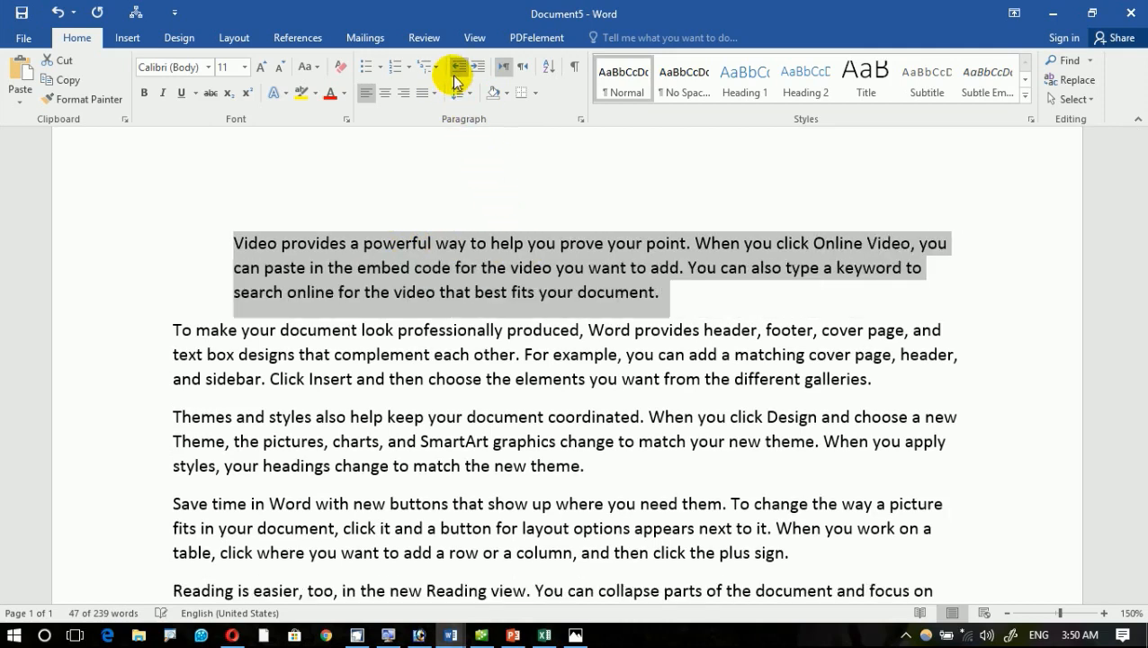
{"action": "left_click", "coordinate": [454, 75]}
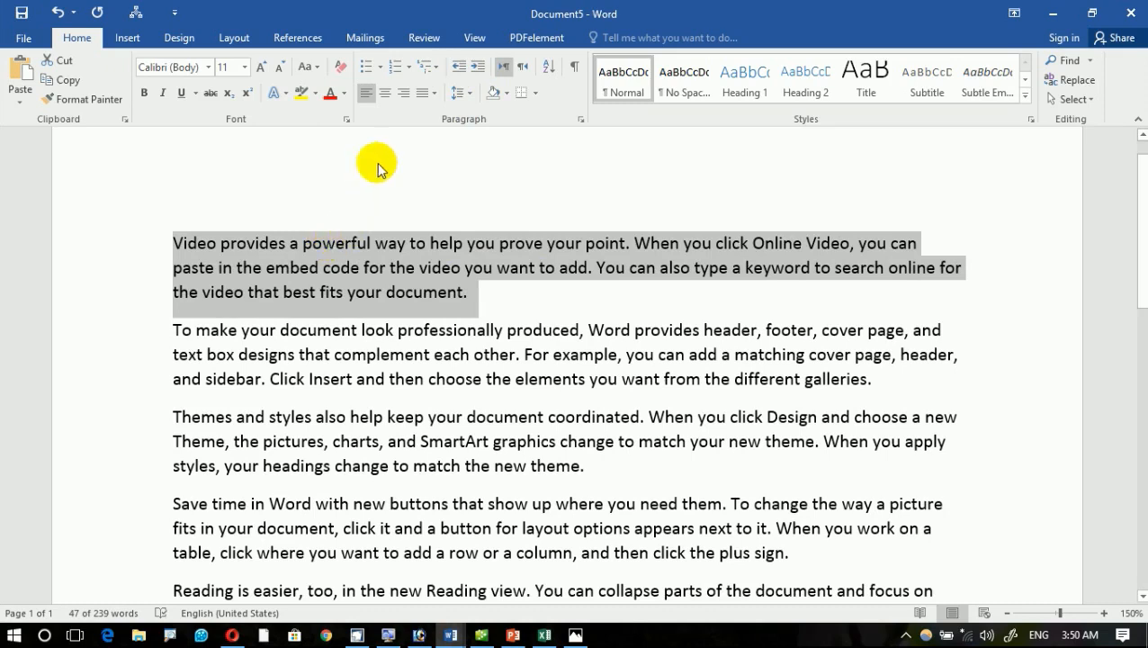
Step: Indent the first paragraph three levels again, then remove all three levels of indent
{"action": "left_click", "coordinate": [476, 68]}
{"action": "left_click", "coordinate": [476, 68]}
{"action": "left_click", "coordinate": [474, 72]}
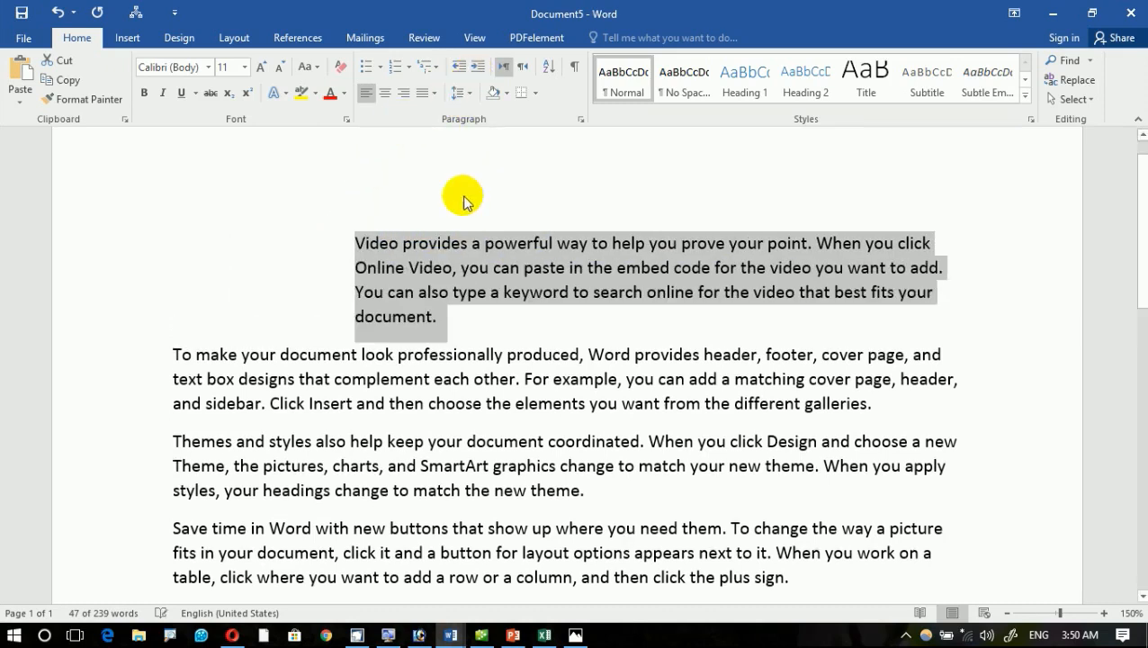
{"action": "left_click", "coordinate": [456, 72]}
{"action": "left_click", "coordinate": [457, 75]}
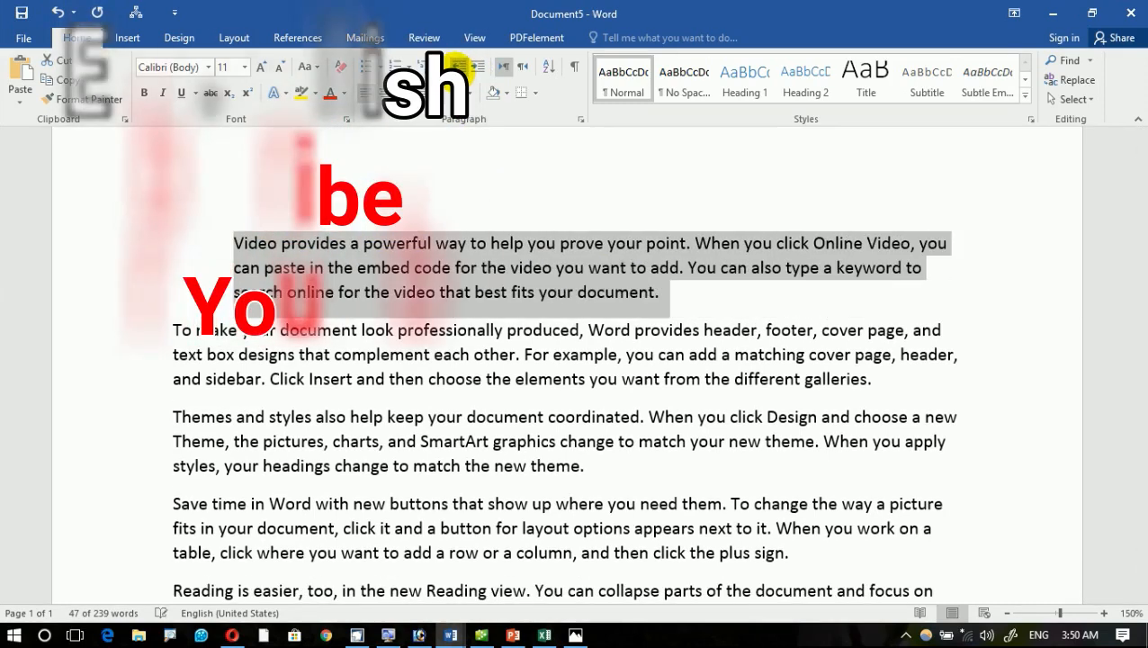
{"action": "left_click", "coordinate": [457, 76]}
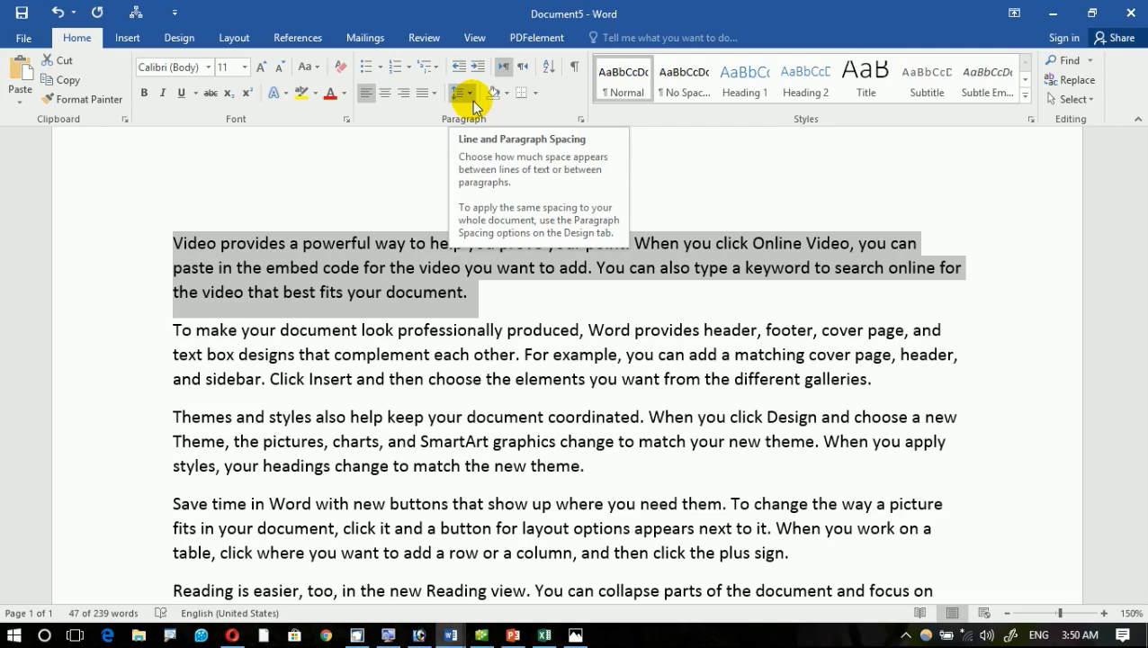
Step: Set the line spacing of the entire document's text to 3.0
{"action": "left_click", "coordinate": [371, 275]}
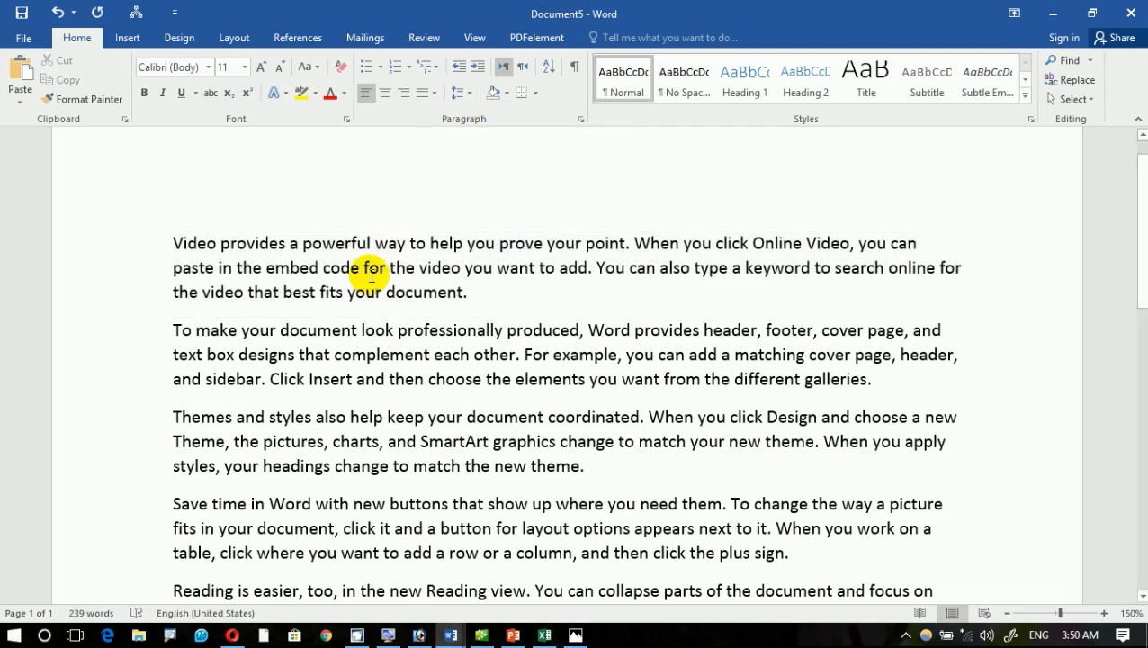
{"action": "key", "text": "ctrl+a"}
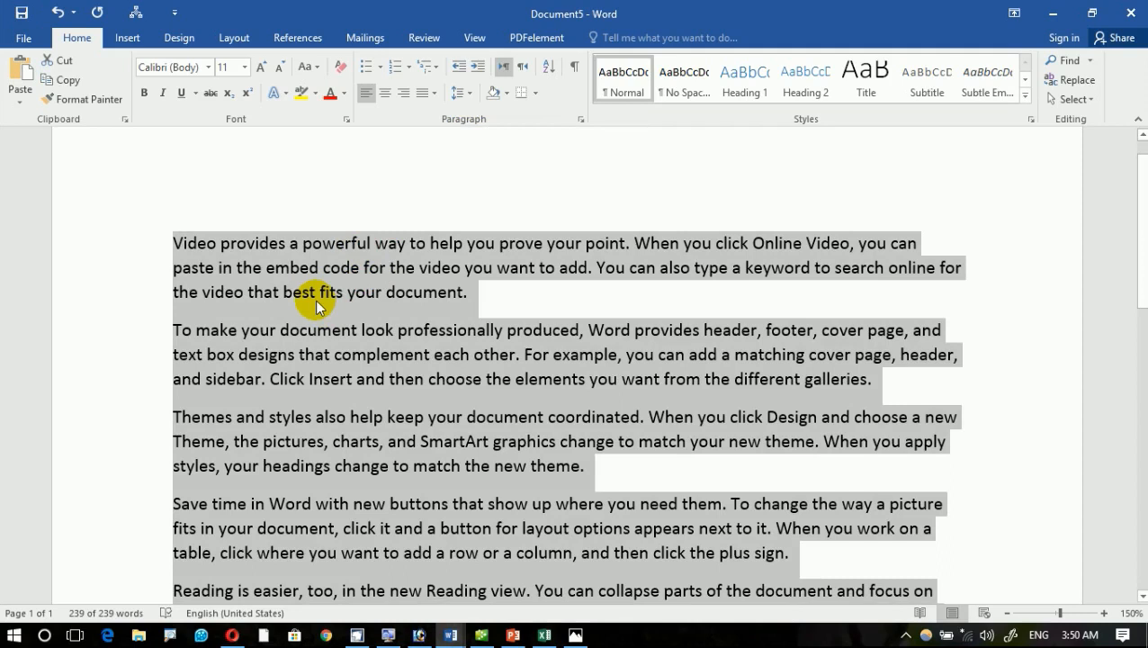
{"action": "left_click", "coordinate": [458, 93]}
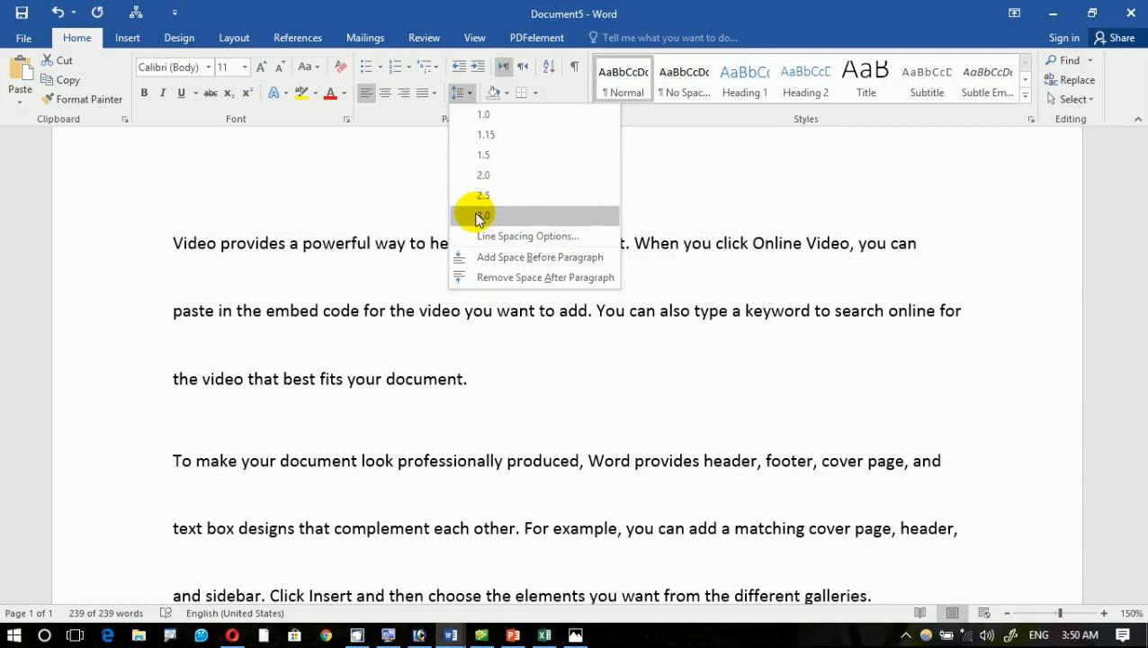
{"action": "left_click", "coordinate": [479, 217]}
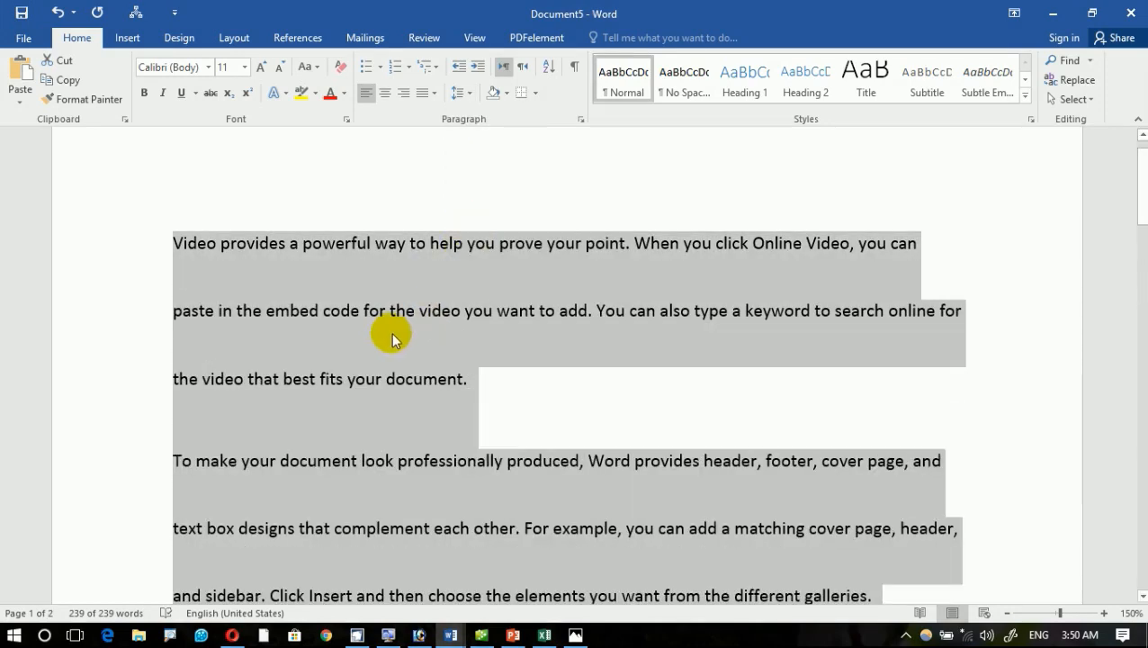
{"action": "scroll", "coordinate": [390, 334], "scroll_direction": "down", "scroll_amount": 3}
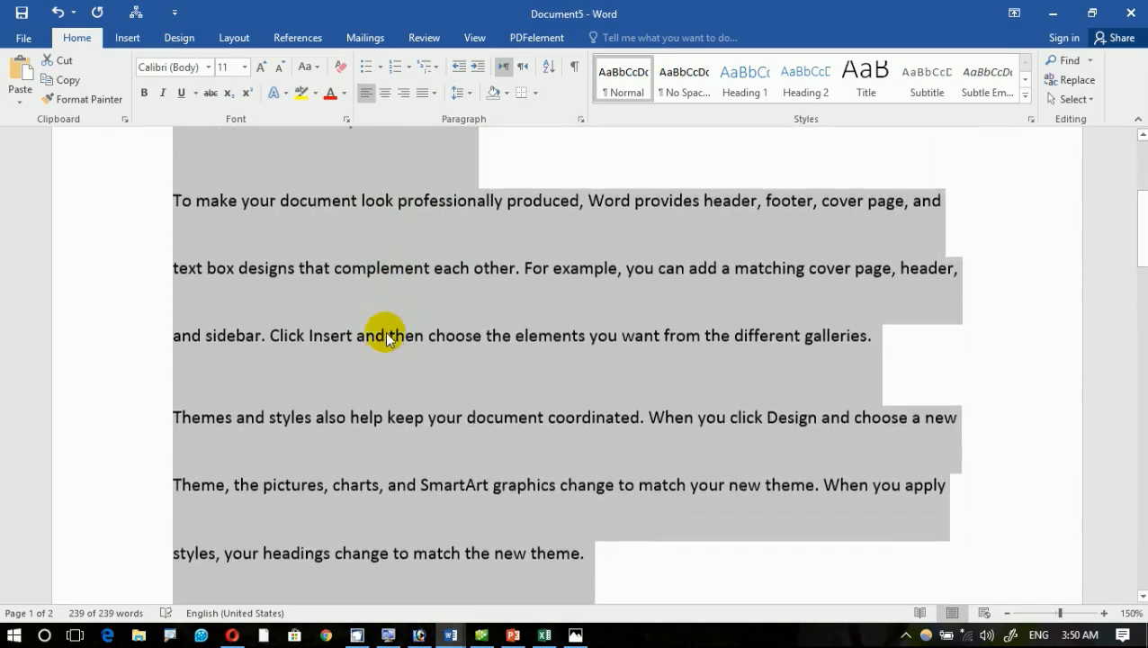
Step: Set the line spacing of all the text to 1.0
{"action": "scroll", "coordinate": [387, 335], "scroll_direction": "up", "scroll_amount": 3}
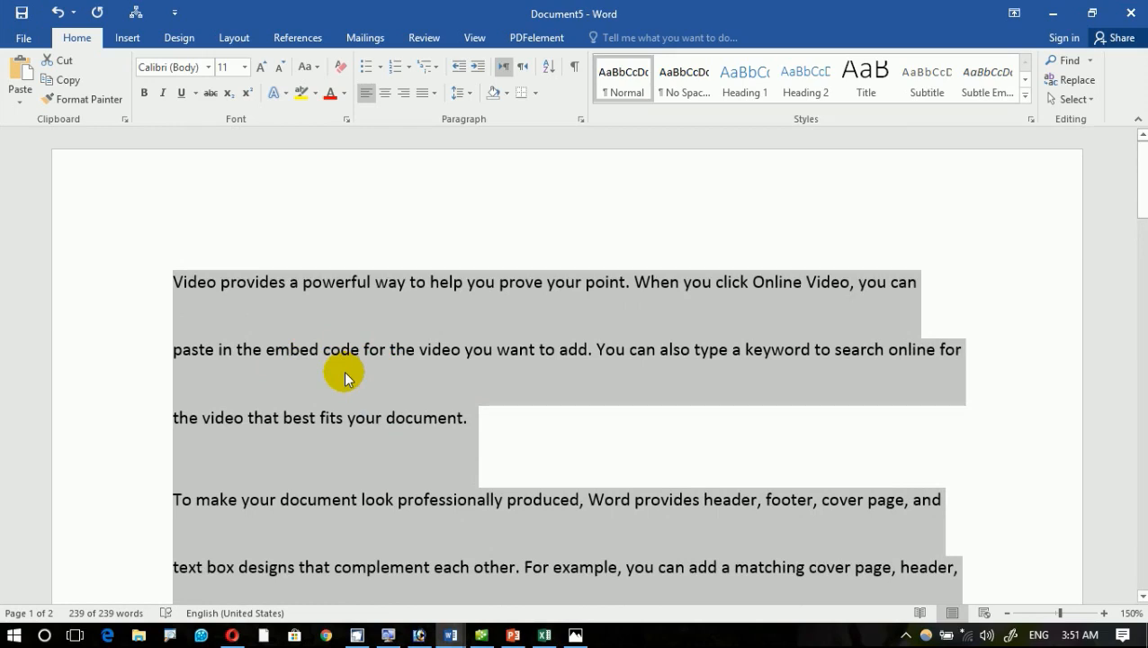
{"action": "left_click", "coordinate": [460, 95]}
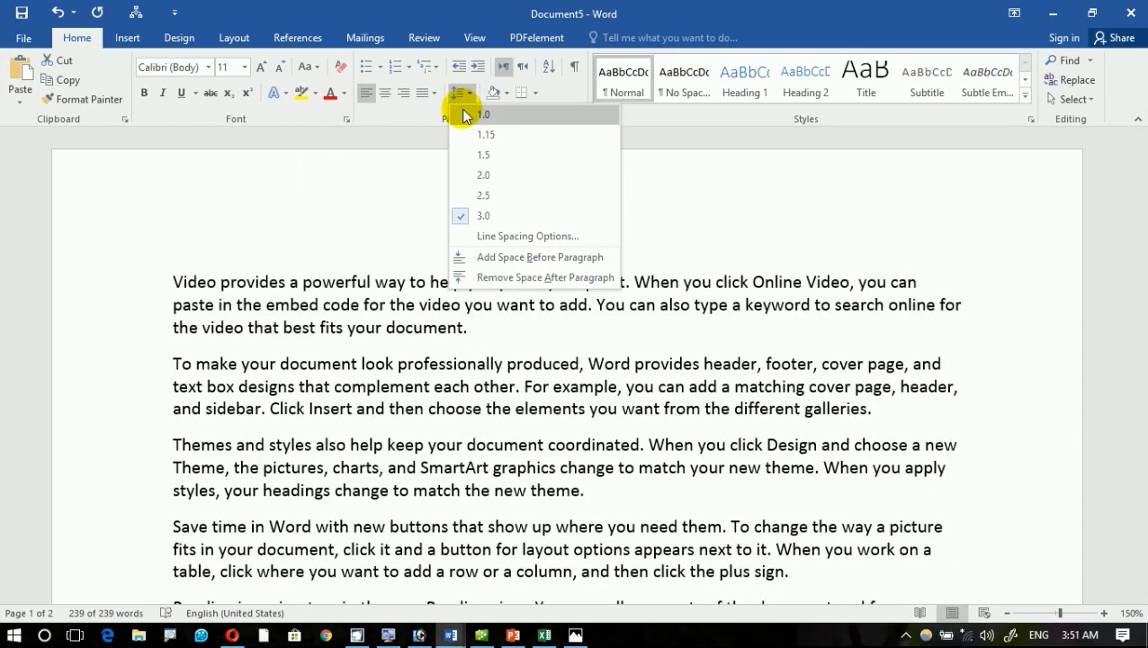
{"action": "left_click", "coordinate": [467, 115]}
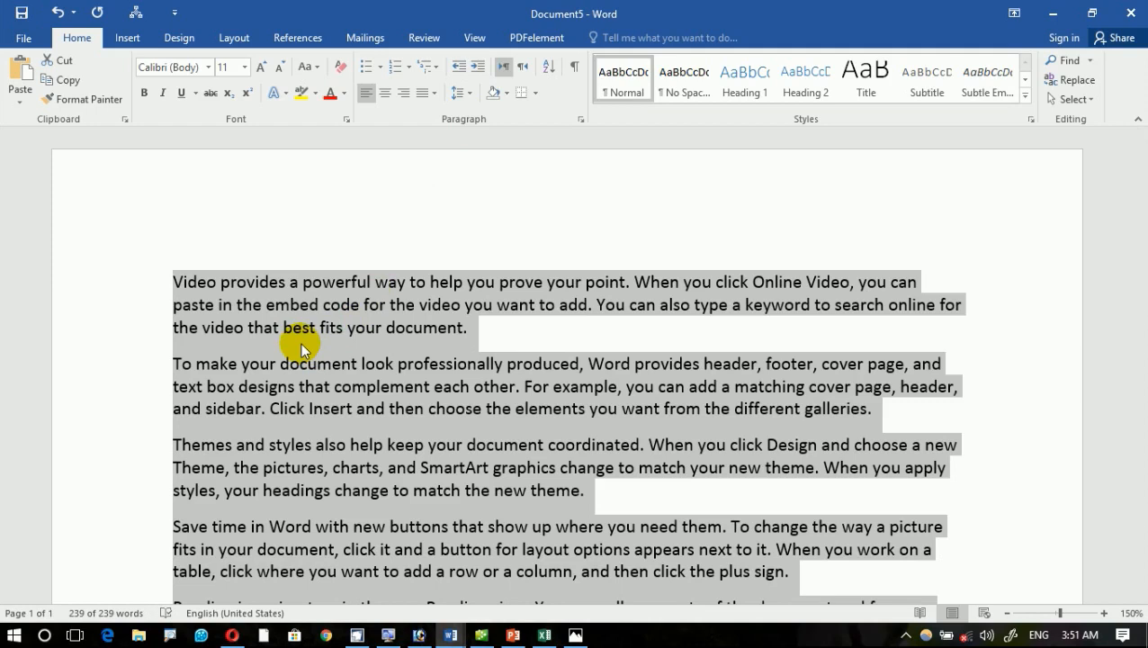
Step: Apply a light gold theme colour as background shading behind all the paragraphs
{"action": "left_click", "coordinate": [506, 94]}
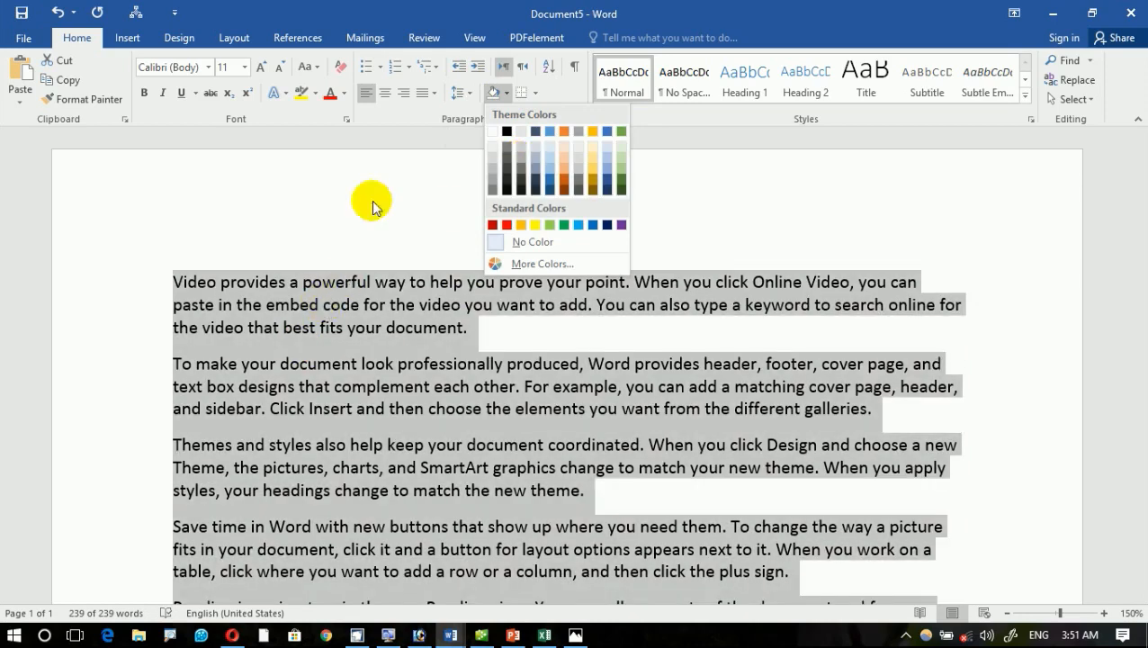
{"action": "left_click", "coordinate": [426, 10]}
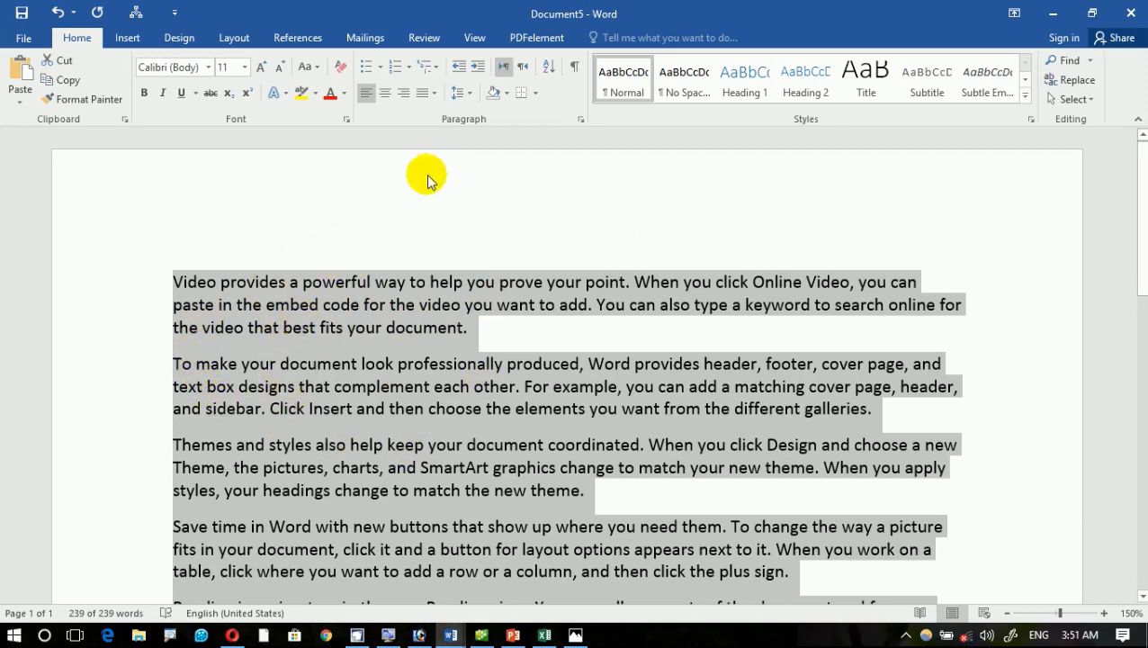
{"action": "left_click", "coordinate": [508, 94]}
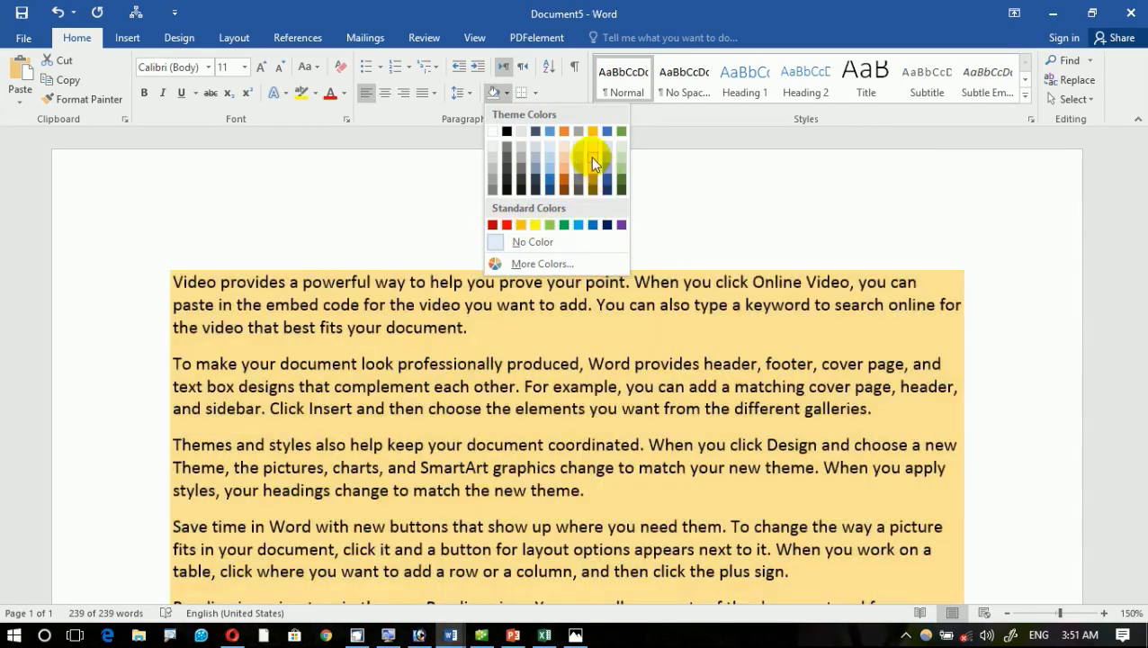
{"action": "left_click", "coordinate": [591, 156]}
{"action": "left_click", "coordinate": [491, 324]}
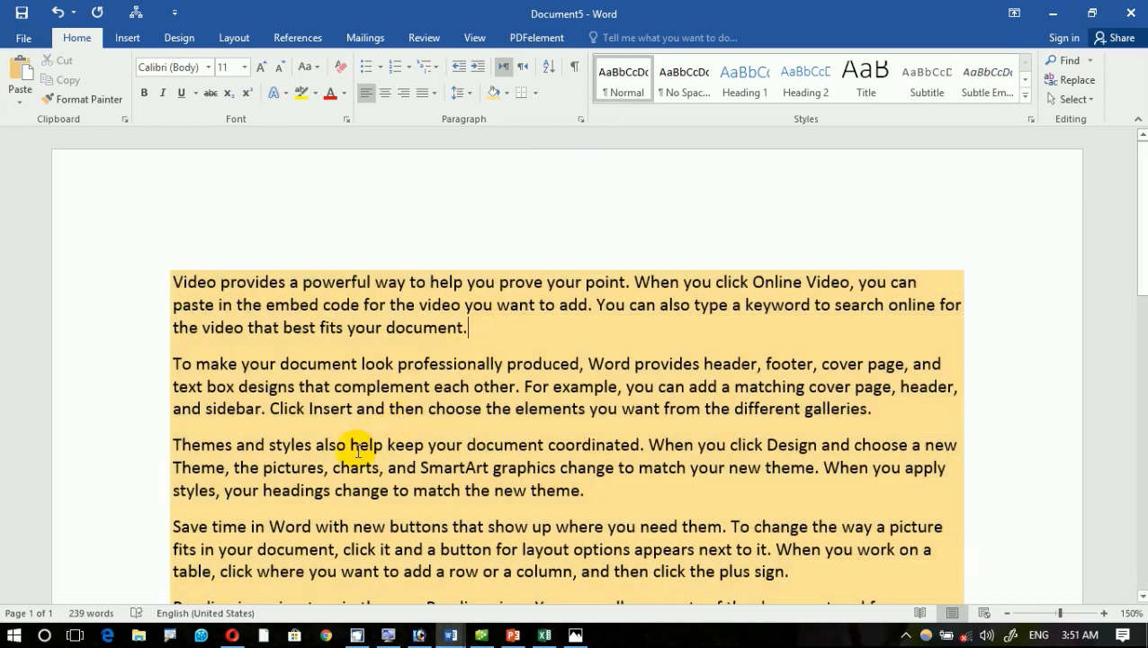
{"action": "scroll", "coordinate": [367, 444], "scroll_direction": "down", "scroll_amount": 3}
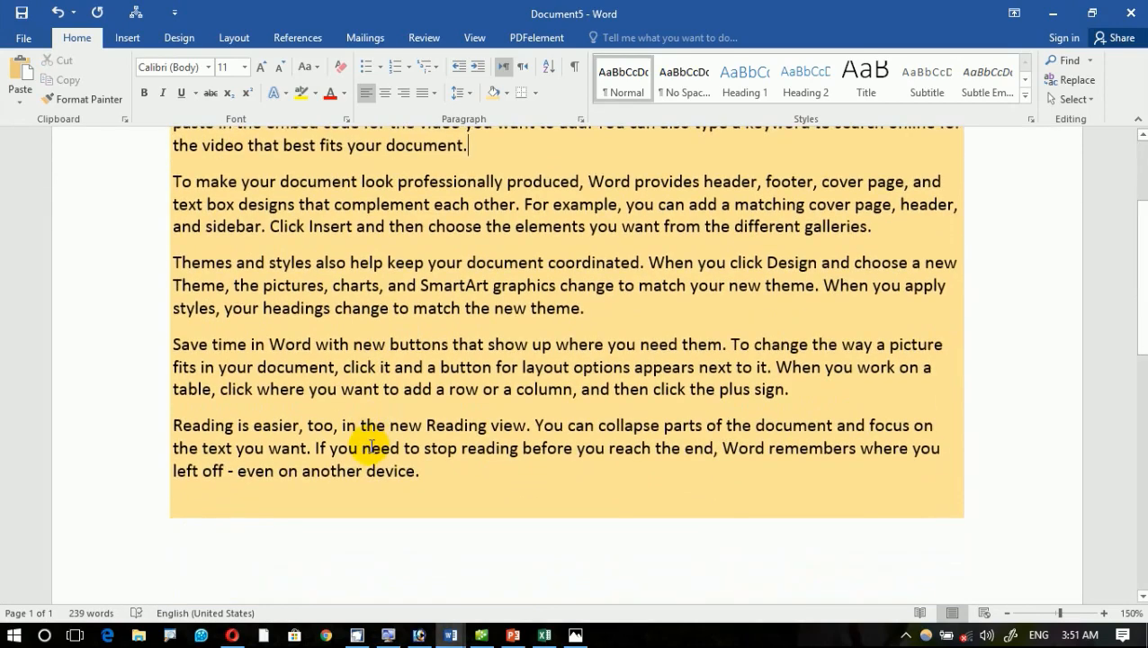
{"action": "scroll", "coordinate": [367, 445], "scroll_direction": "up", "scroll_amount": 3}
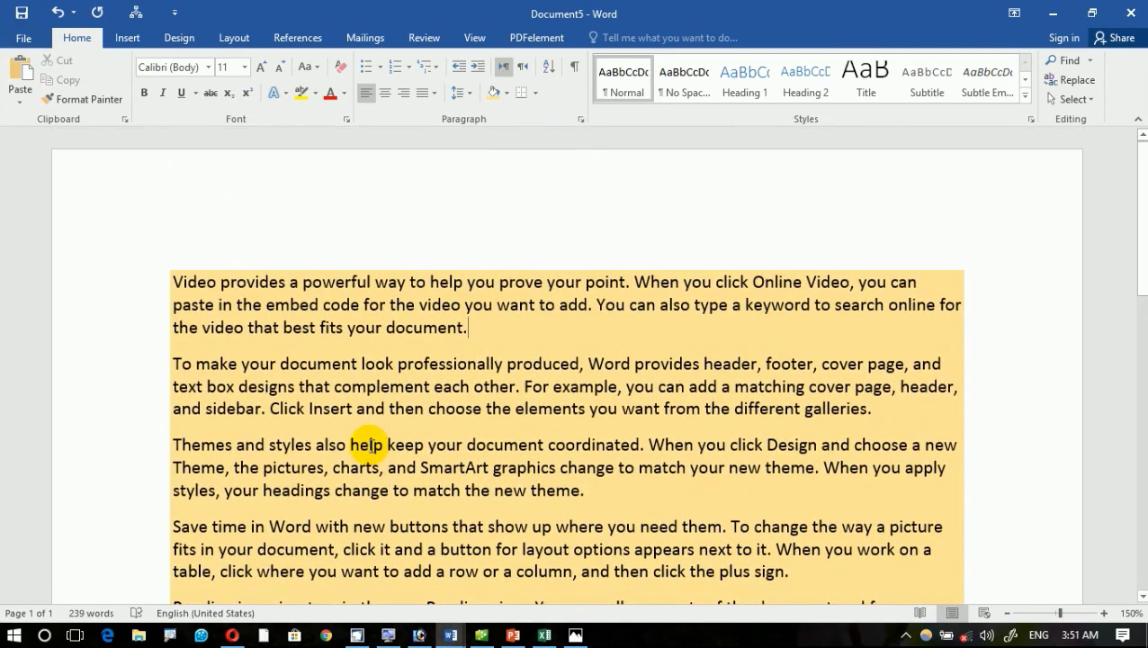
{"action": "scroll", "coordinate": [367, 445], "scroll_direction": "up", "scroll_amount": 5, "text": "ctrl"}
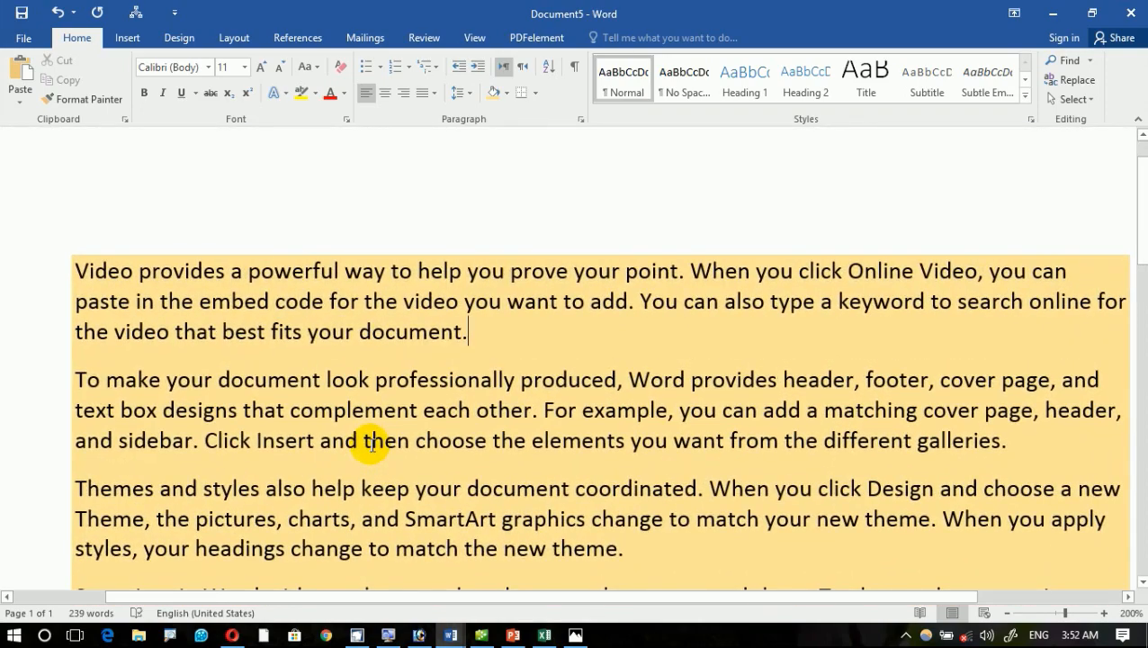
{"action": "scroll", "coordinate": [372, 444], "scroll_direction": "down", "scroll_amount": 6, "text": "ctrl"}
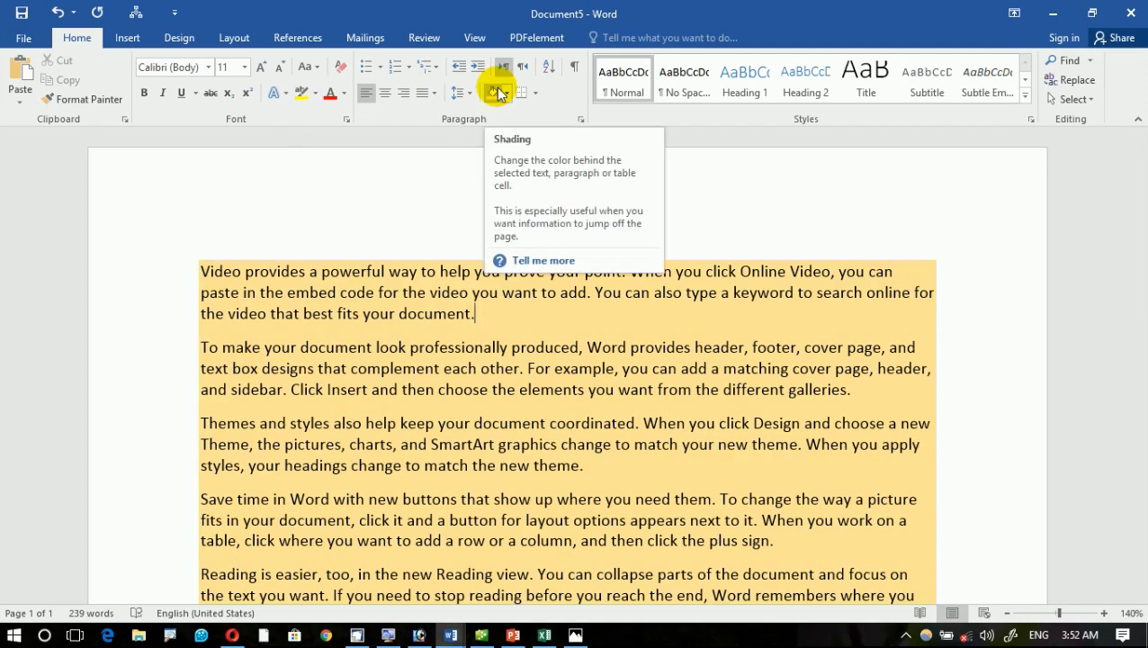
{"action": "left_click", "coordinate": [536, 92]}
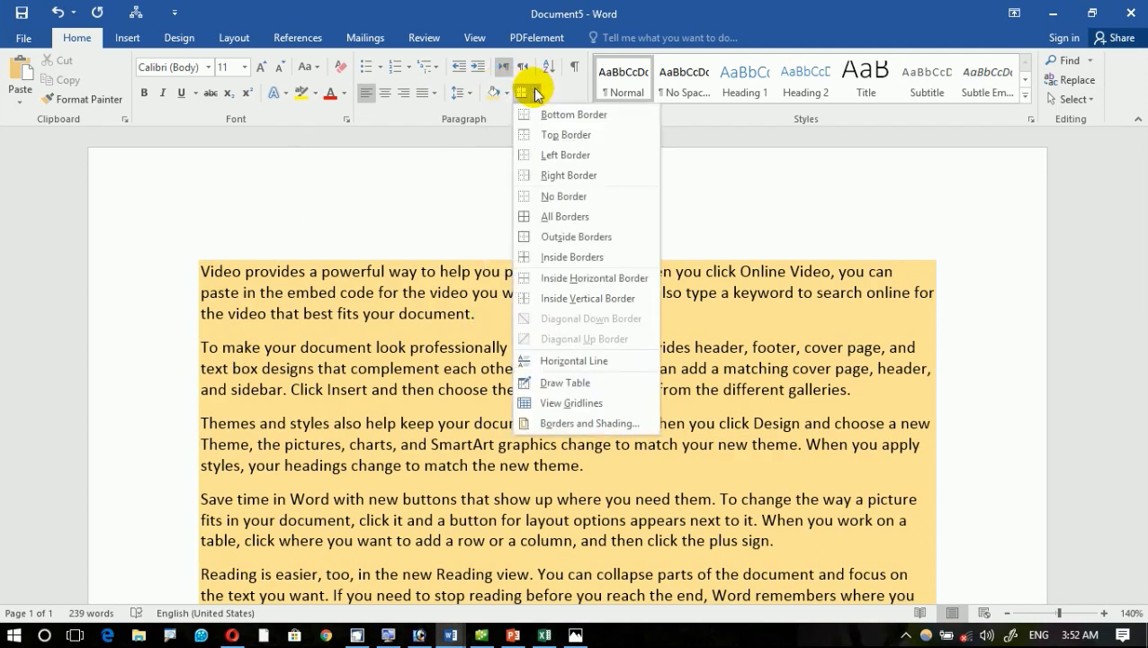
{"action": "left_click", "coordinate": [535, 92]}
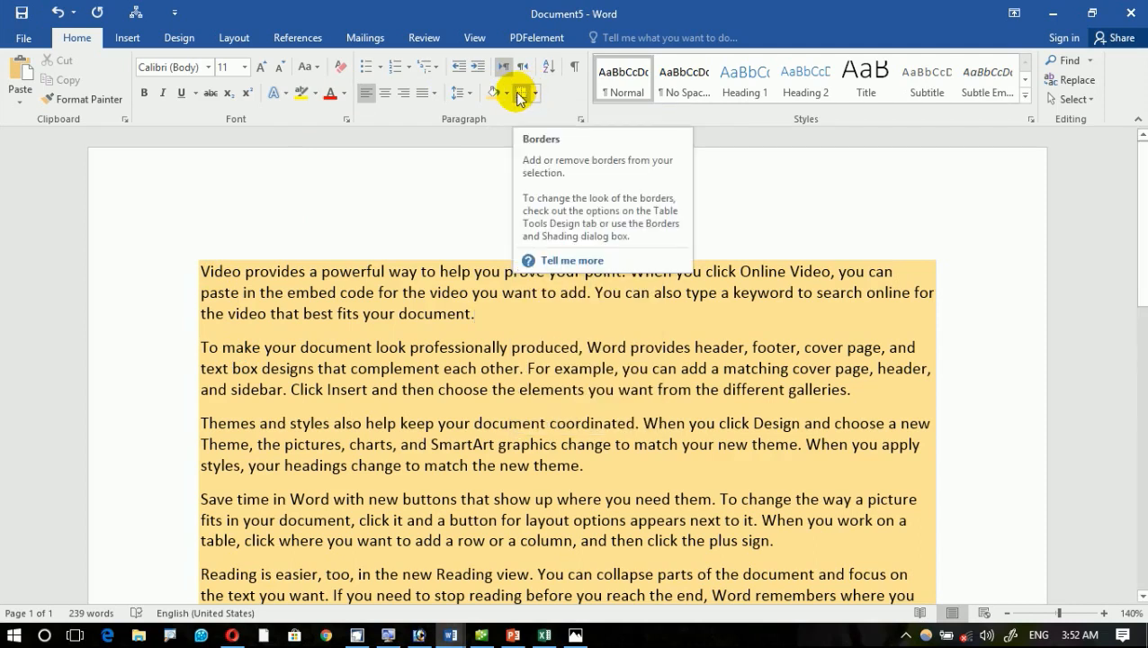
{"action": "left_click", "coordinate": [128, 41]}
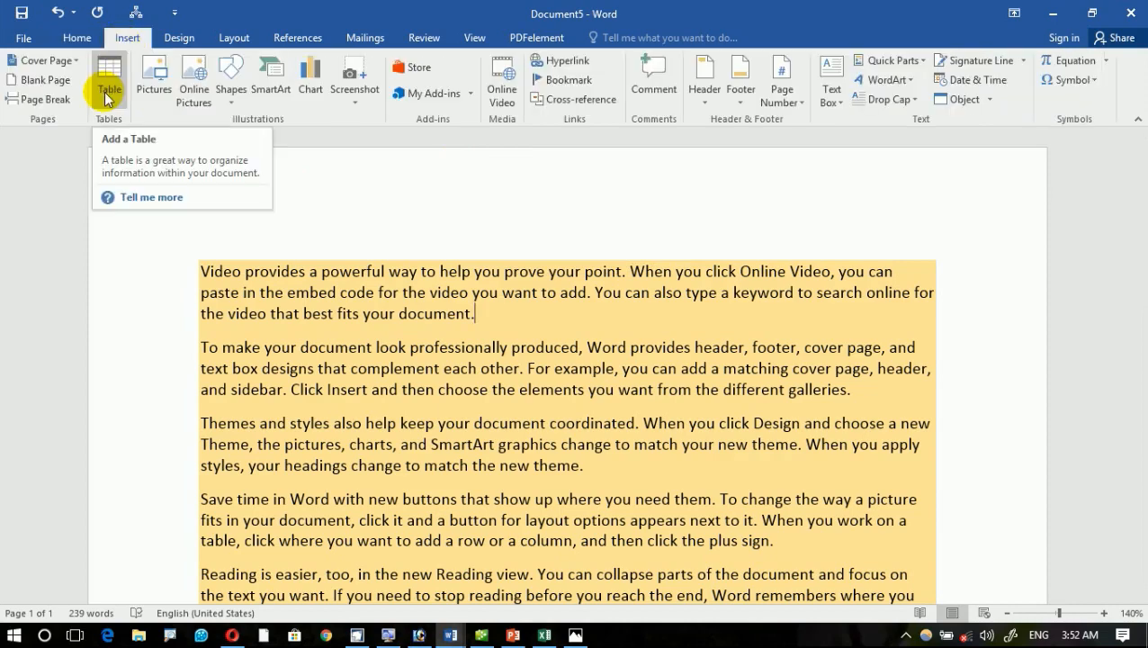
{"action": "left_click", "coordinate": [81, 39]}
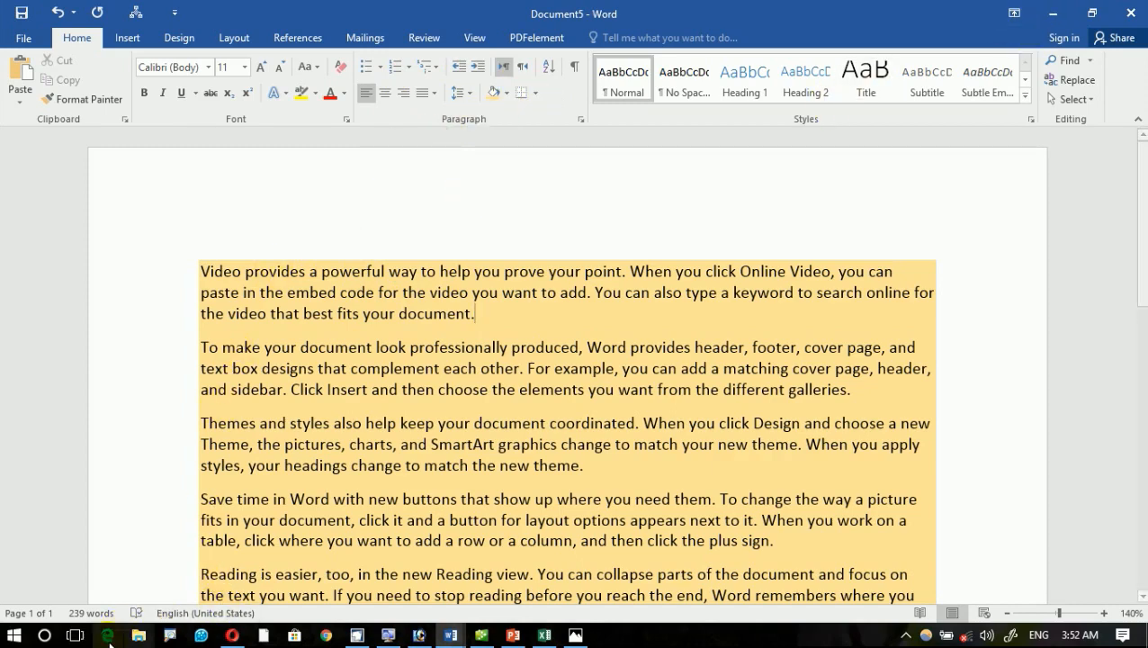
Step: In File Explorer, browse E: > Graphic > Srak Data > څرک کانکور > کانکور پاڼه and open the Word document د آزمایښتی کانکور فورم.docx
{"action": "left_click", "coordinate": [138, 635]}
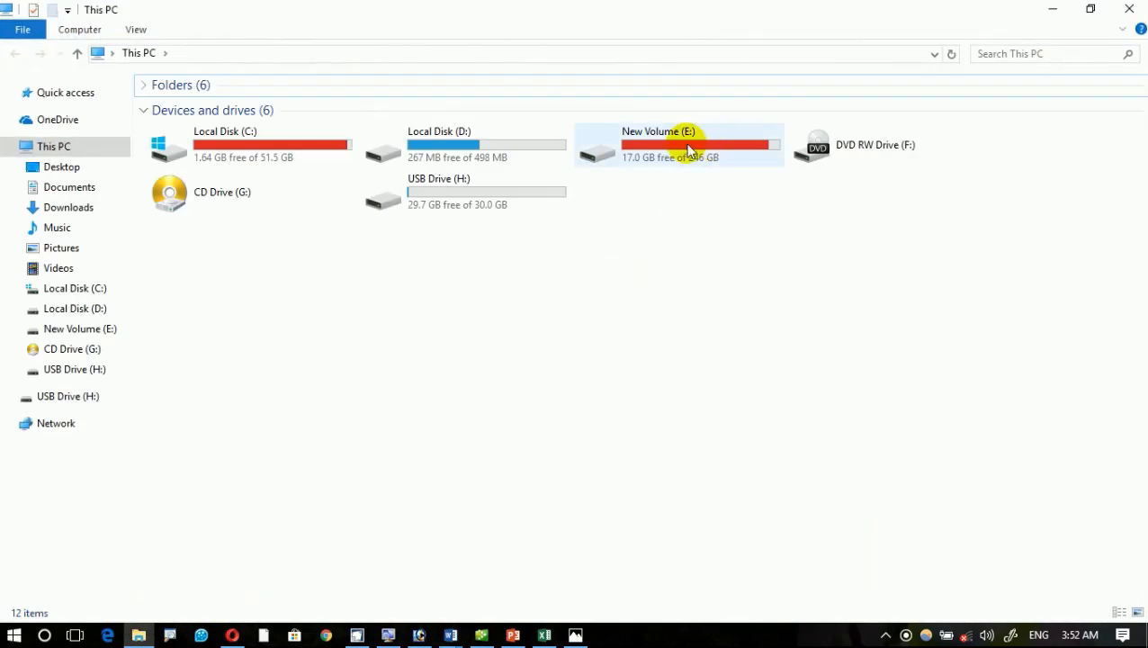
{"action": "double_click", "coordinate": [688, 150]}
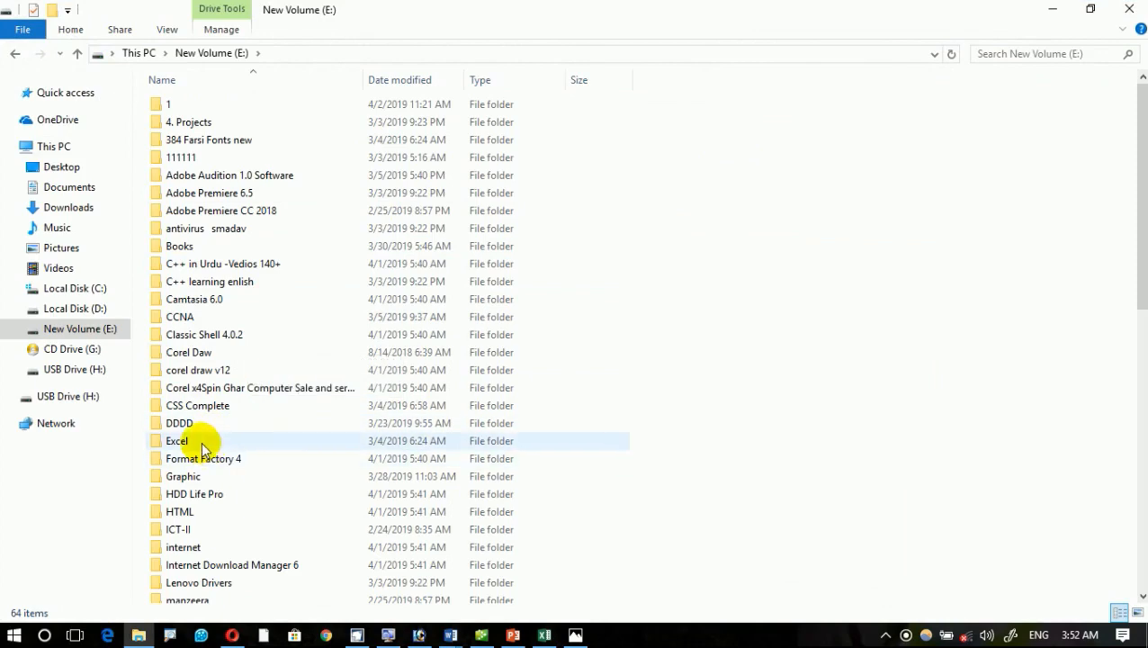
{"action": "double_click", "coordinate": [223, 476]}
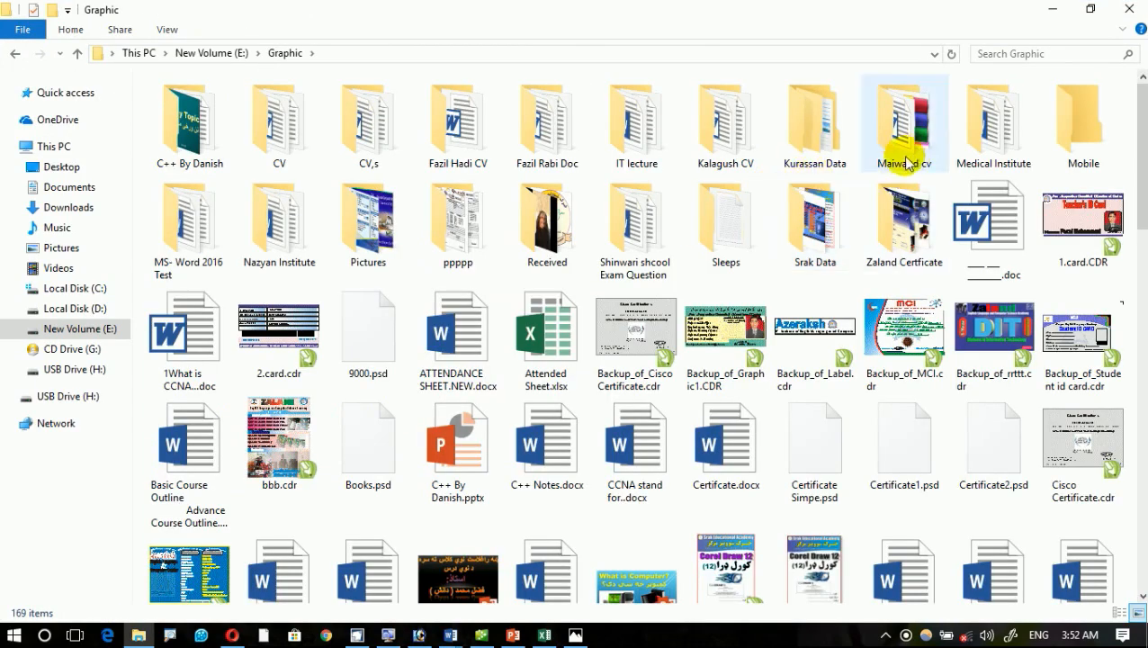
{"action": "double_click", "coordinate": [830, 217]}
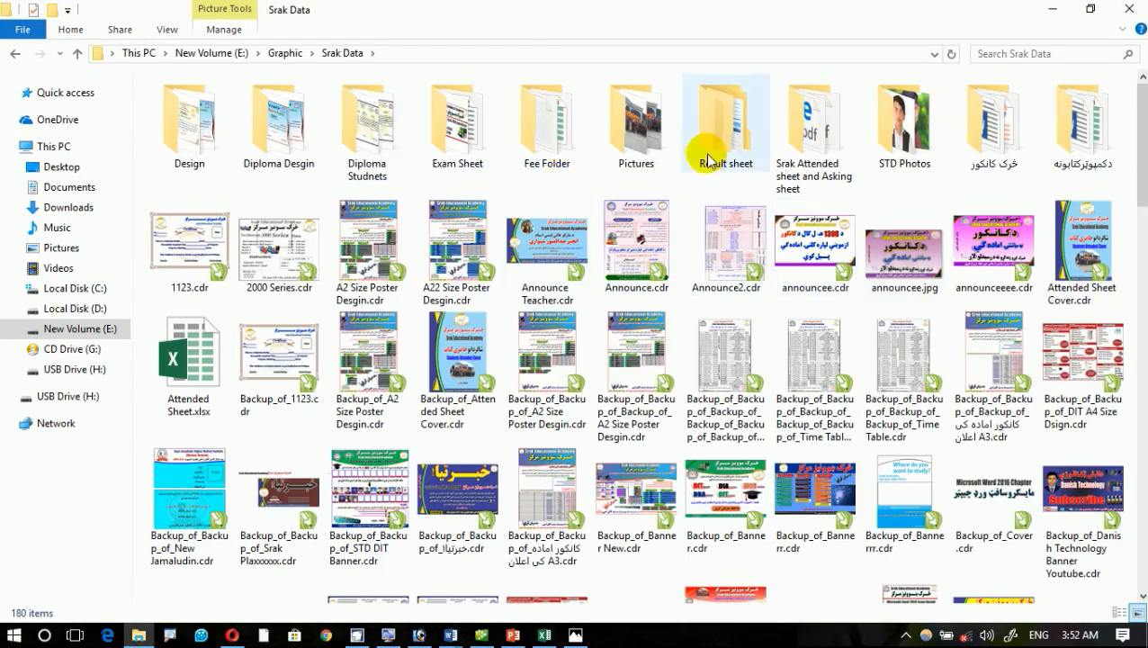
{"action": "double_click", "coordinate": [963, 141]}
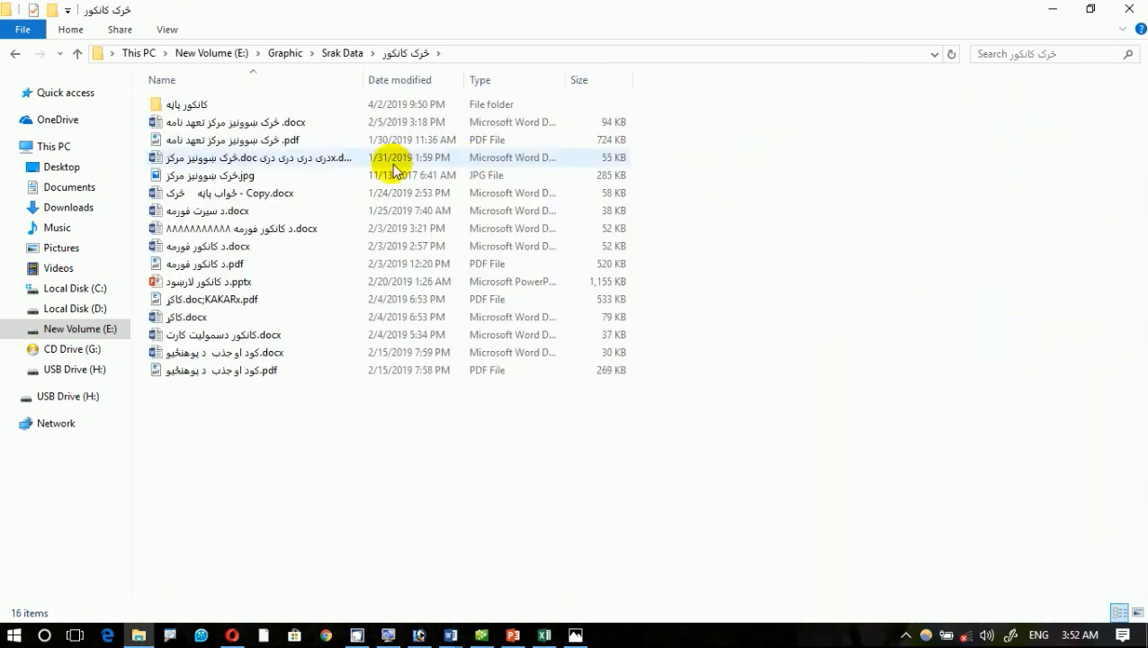
{"action": "left_click", "coordinate": [238, 109]}
{"action": "left_click", "coordinate": [226, 143]}
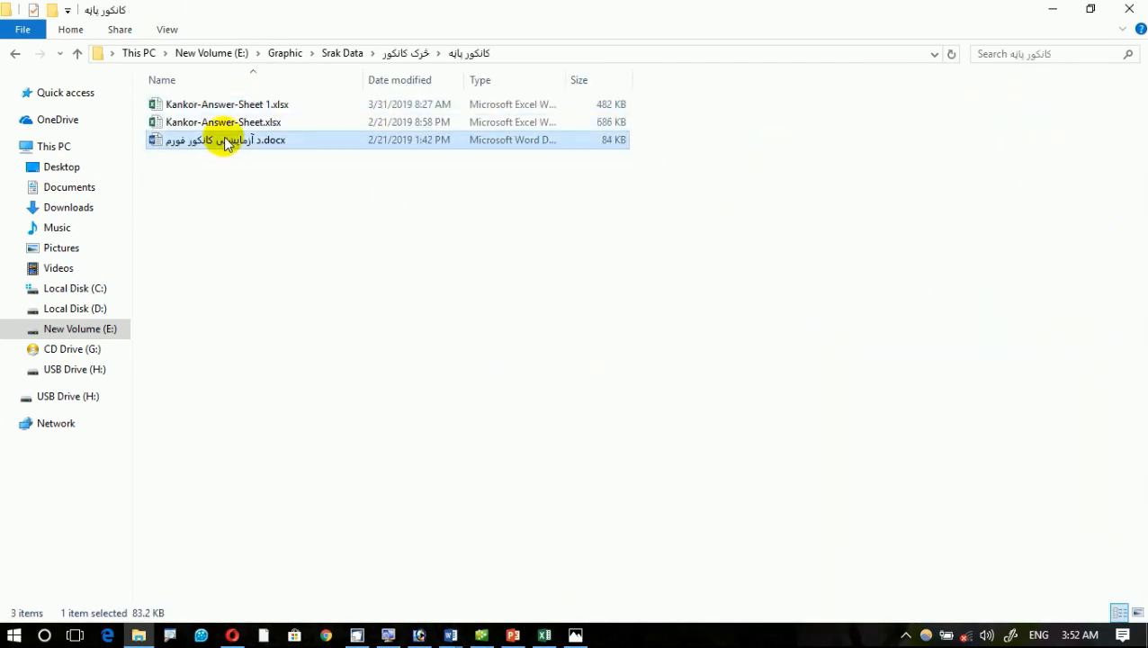
{"action": "double_click", "coordinate": [225, 143]}
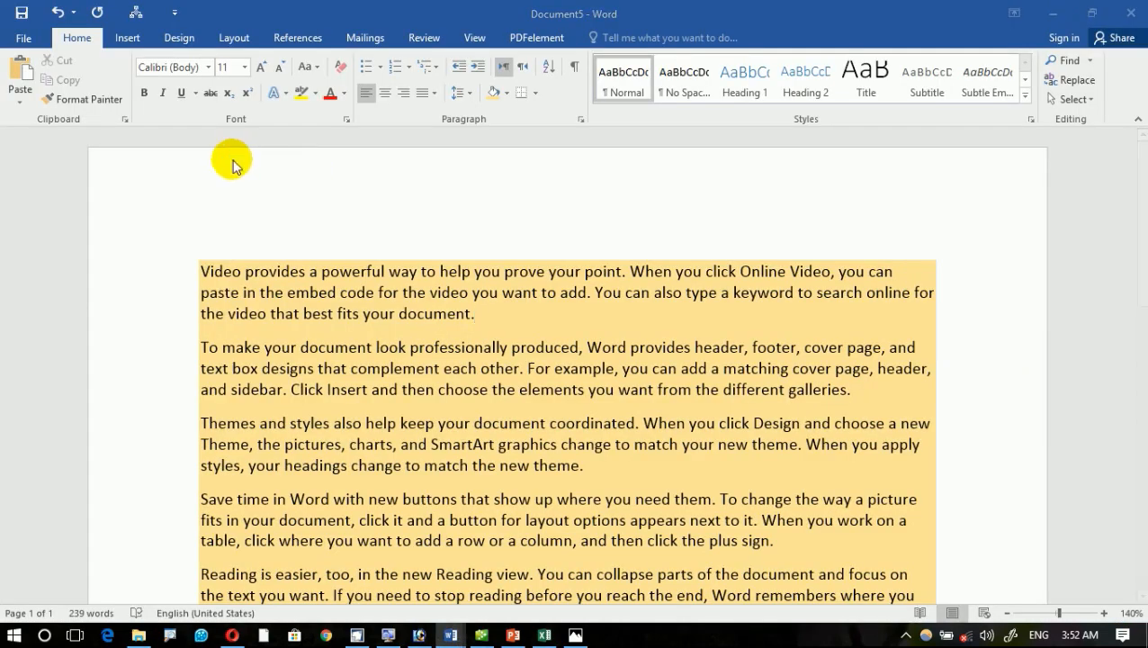
Step: Examine the bordered question rows in the exam form, highlight the row of question 13 as an example, and close the document
{"action": "scroll", "coordinate": [545, 287], "scroll_direction": "down", "scroll_amount": 15}
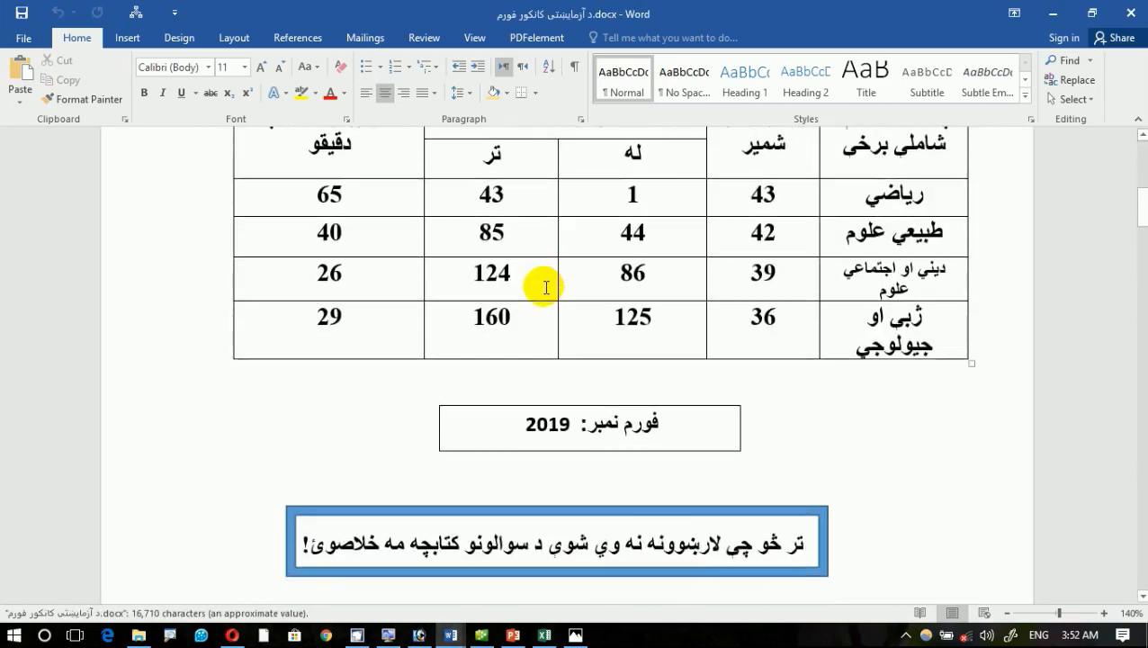
{"action": "scroll", "coordinate": [546, 288], "scroll_direction": "down", "scroll_amount": 3}
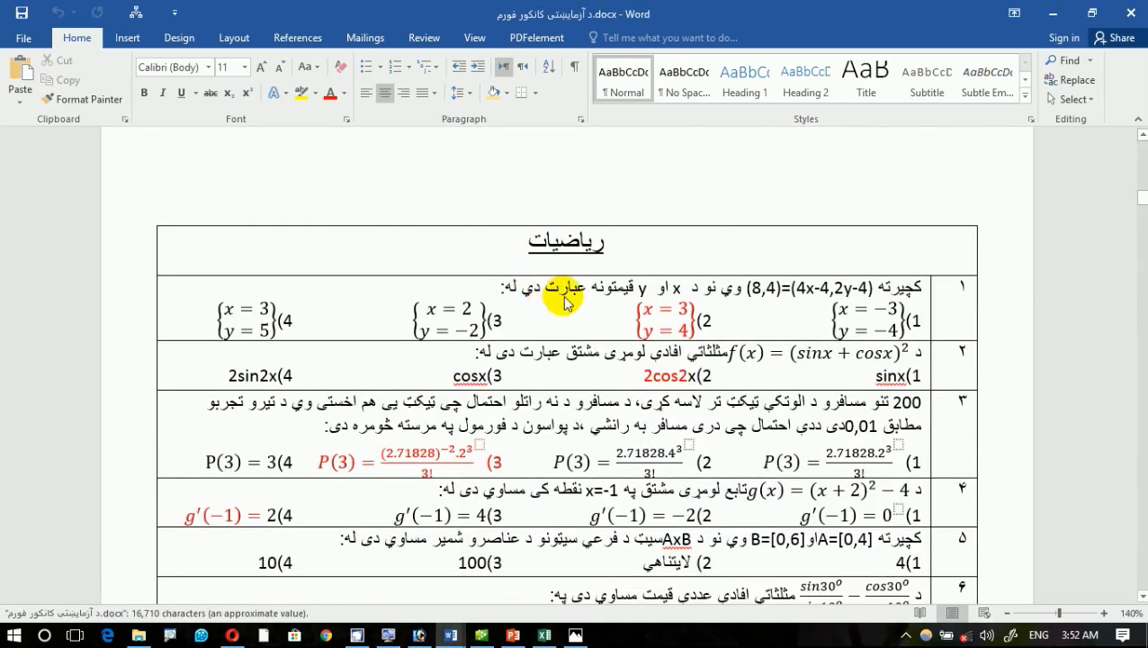
{"action": "left_click", "coordinate": [521, 400]}
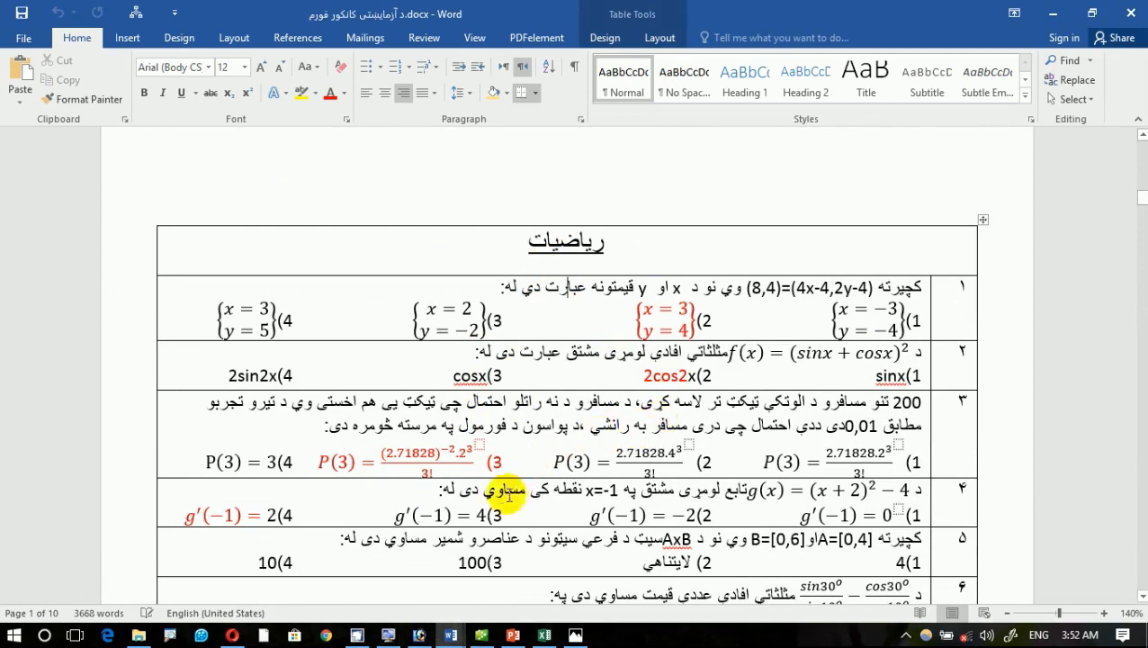
{"action": "scroll", "coordinate": [491, 500], "scroll_direction": "down", "scroll_amount": 6}
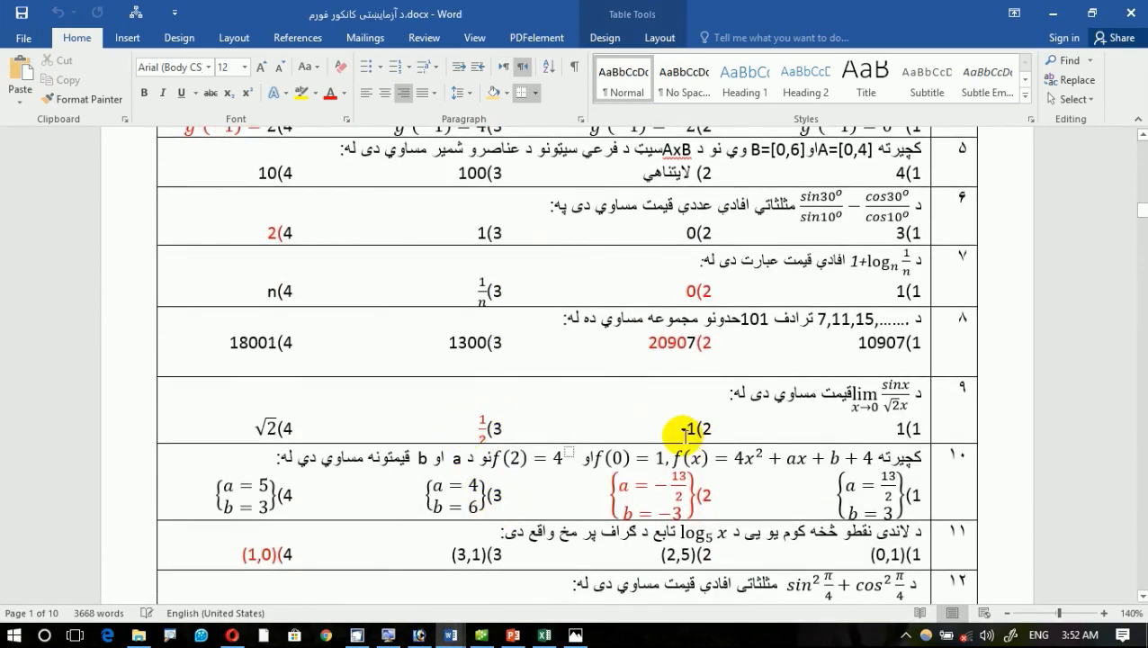
{"action": "scroll", "coordinate": [684, 433], "scroll_direction": "down", "scroll_amount": 4}
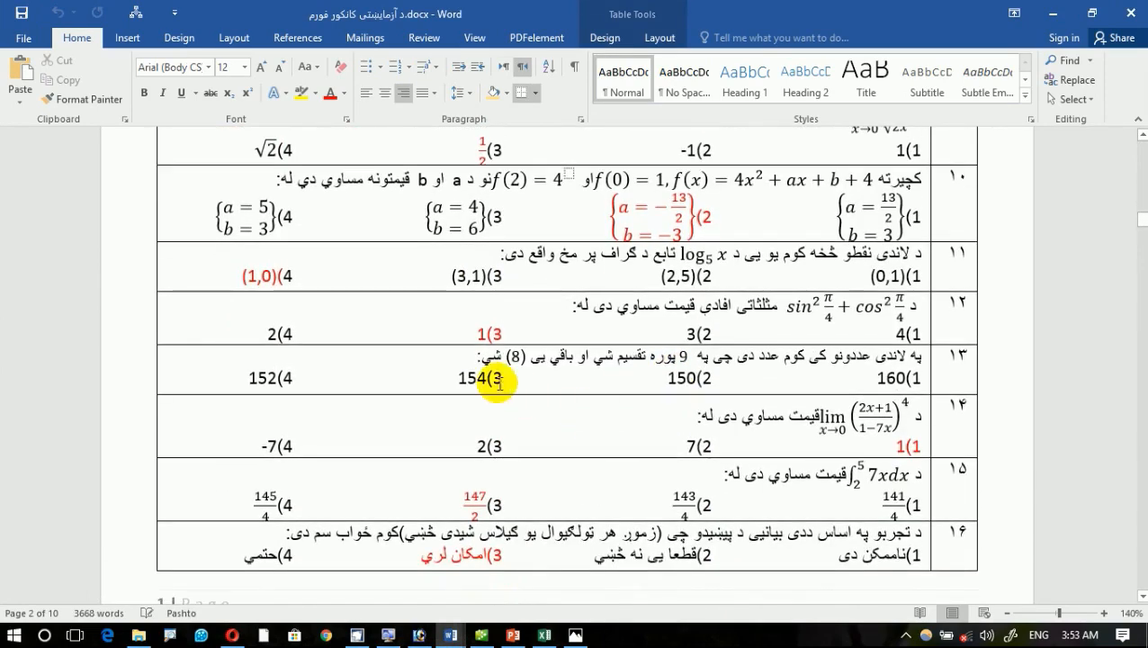
{"action": "left_click_drag", "start_coordinate": [459, 378], "coordinate": [1095, 369]}
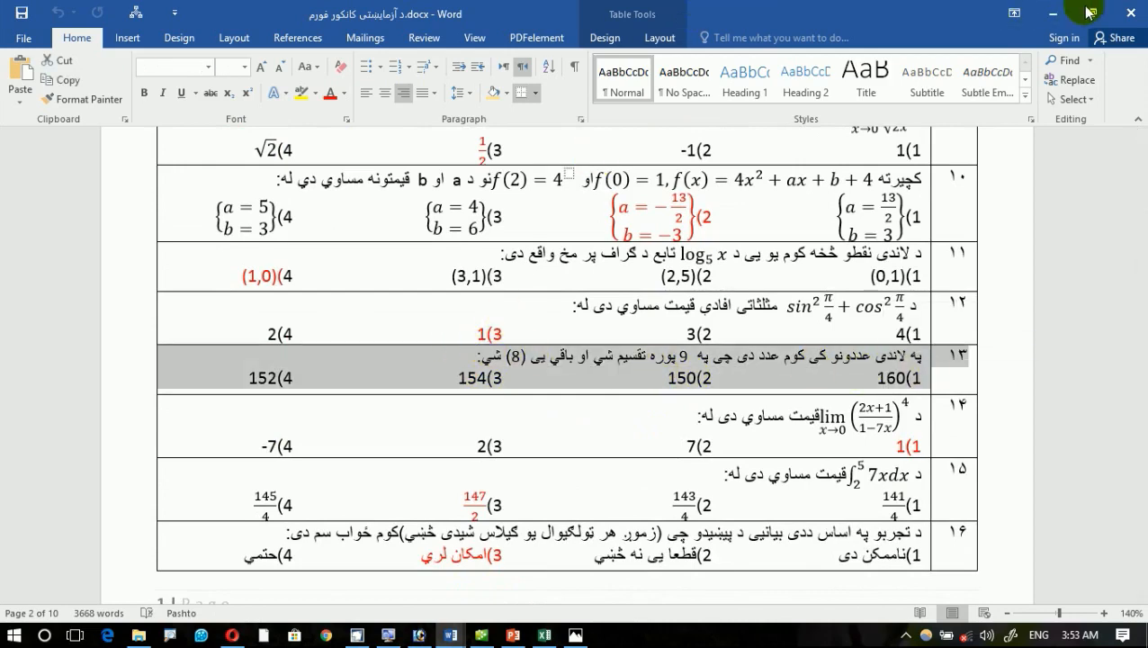
{"action": "left_click", "coordinate": [1131, 14]}
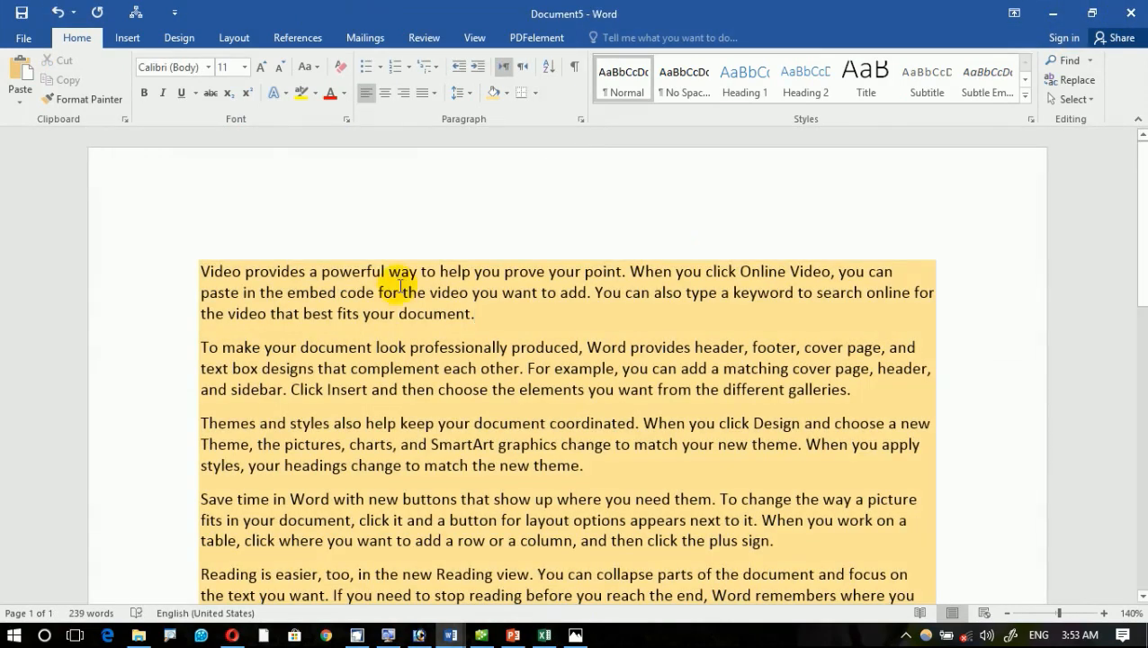
Step: Apply All Borders to every paragraph of the sample text
{"action": "left_click_drag", "start_coordinate": [192, 270], "coordinate": [562, 233]}
{"action": "scroll", "coordinate": [560, 233], "scroll_direction": "up", "scroll_amount": 8}
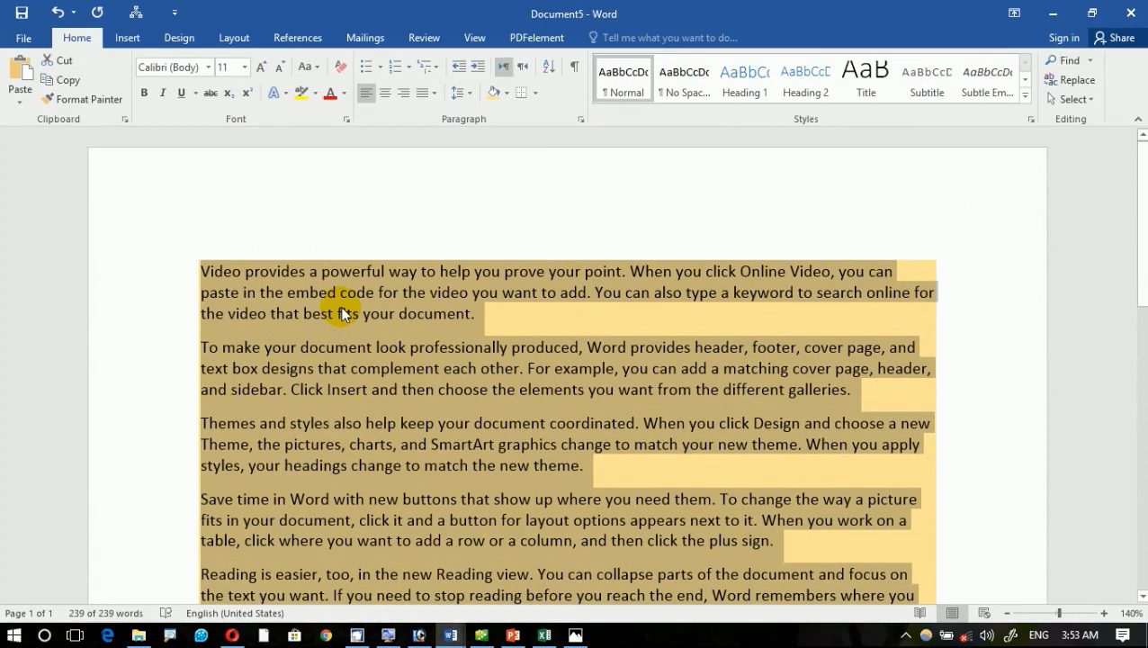
{"action": "left_click", "coordinate": [536, 93]}
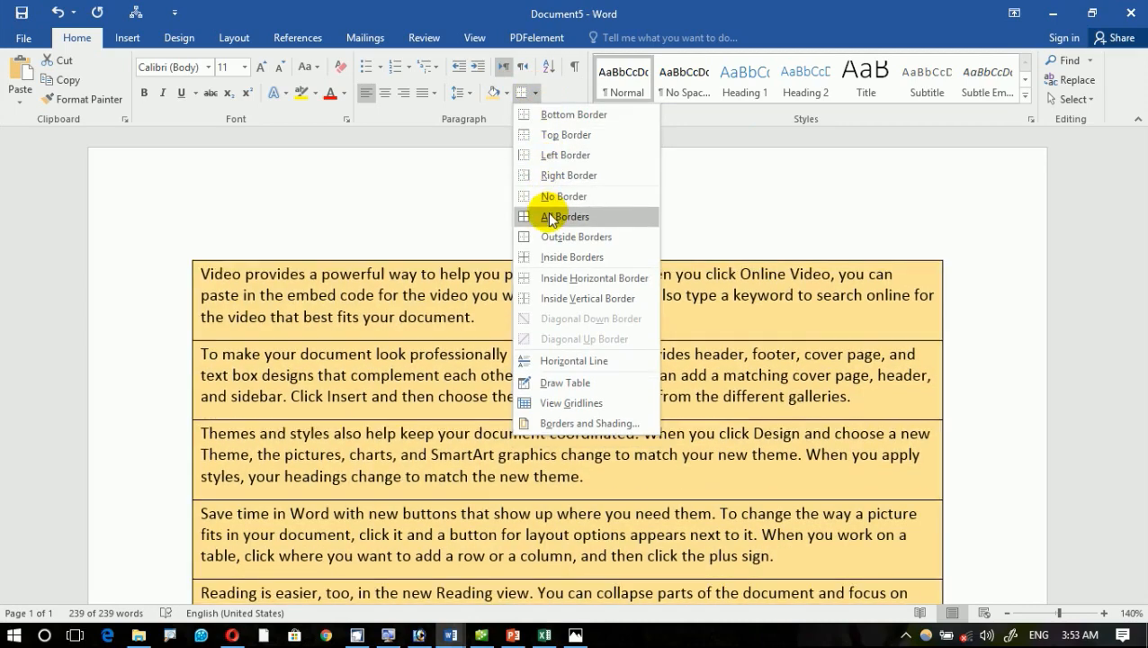
{"action": "left_click", "coordinate": [551, 217]}
{"action": "left_click", "coordinate": [545, 389]}
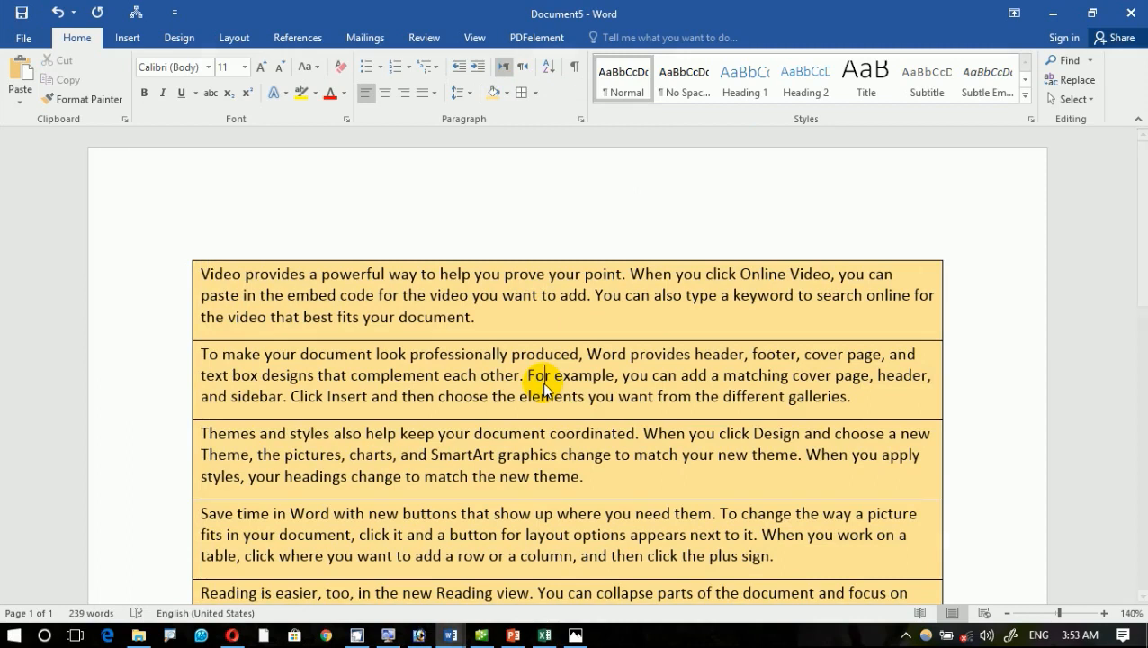
Step: Replace the second paragraph's last two lines with separate paragraphs below it reading Fertgertert, Ertertert, Erterter, Terterter and t
{"action": "left_click_drag", "start_coordinate": [860, 397], "coordinate": [180, 385]}
{"action": "key", "text": "Delete"}
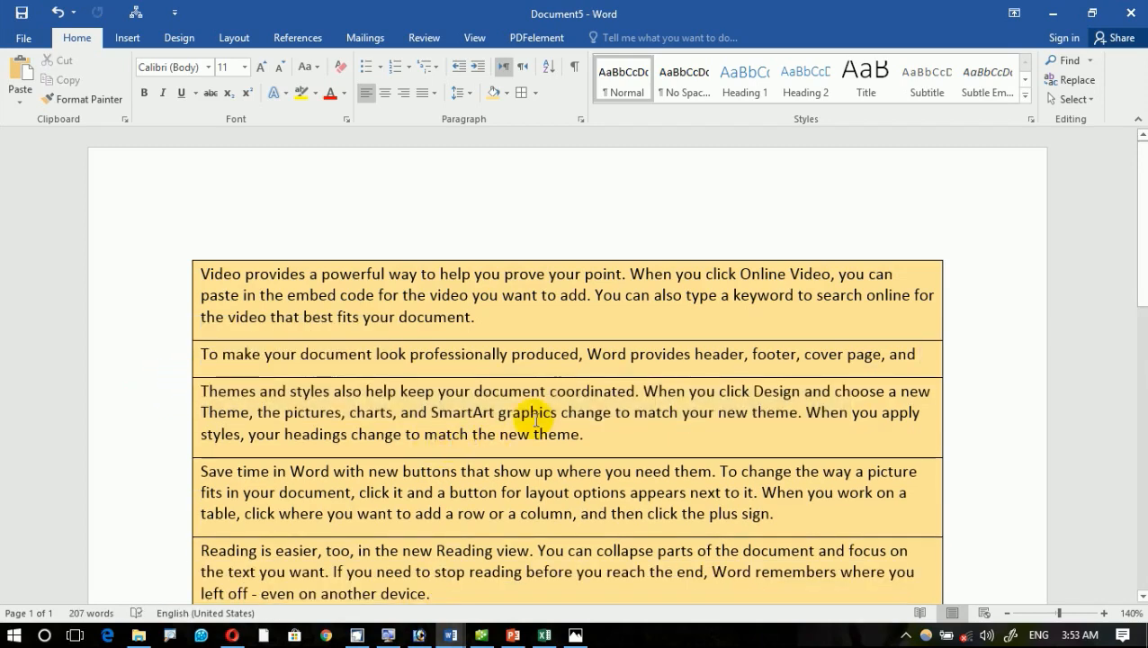
{"action": "left_click", "coordinate": [936, 359]}
{"action": "key", "text": "Return"}
{"action": "type", "text": "fertgertert"}
{"action": "key", "text": "Return"}
{"action": "type", "text": "ertertert"}
{"action": "key", "text": "Return"}
{"action": "type", "text": "erterter"}
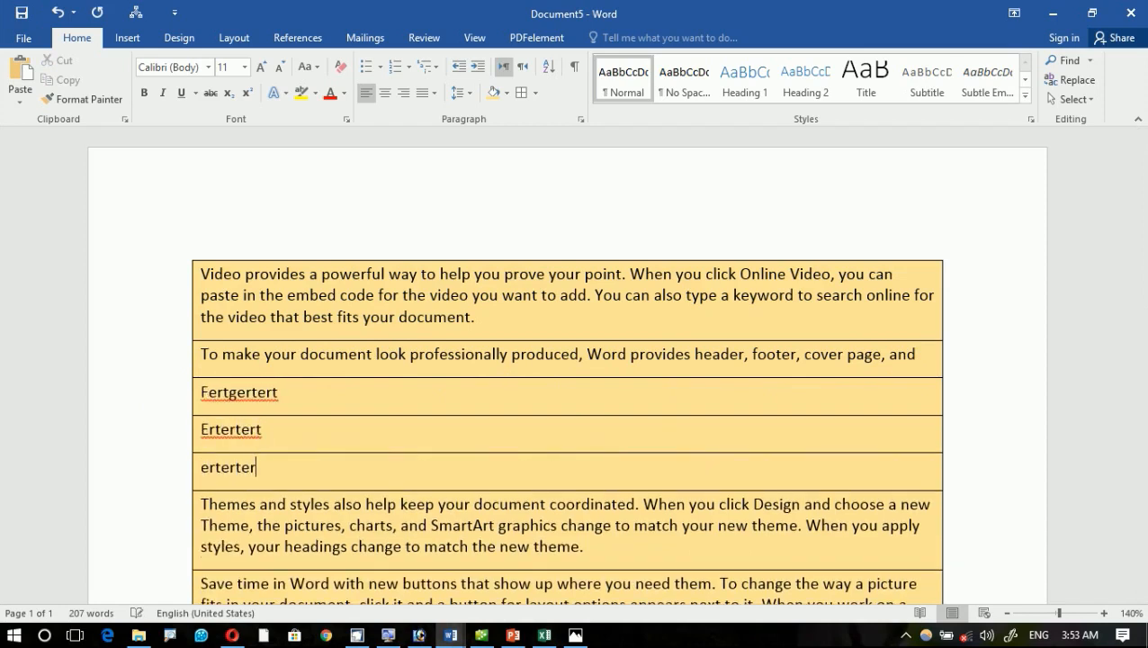
{"action": "key", "text": "Return"}
{"action": "type", "text": "terterter"}
{"action": "key", "text": "Return"}
{"action": "type", "text": "t"}
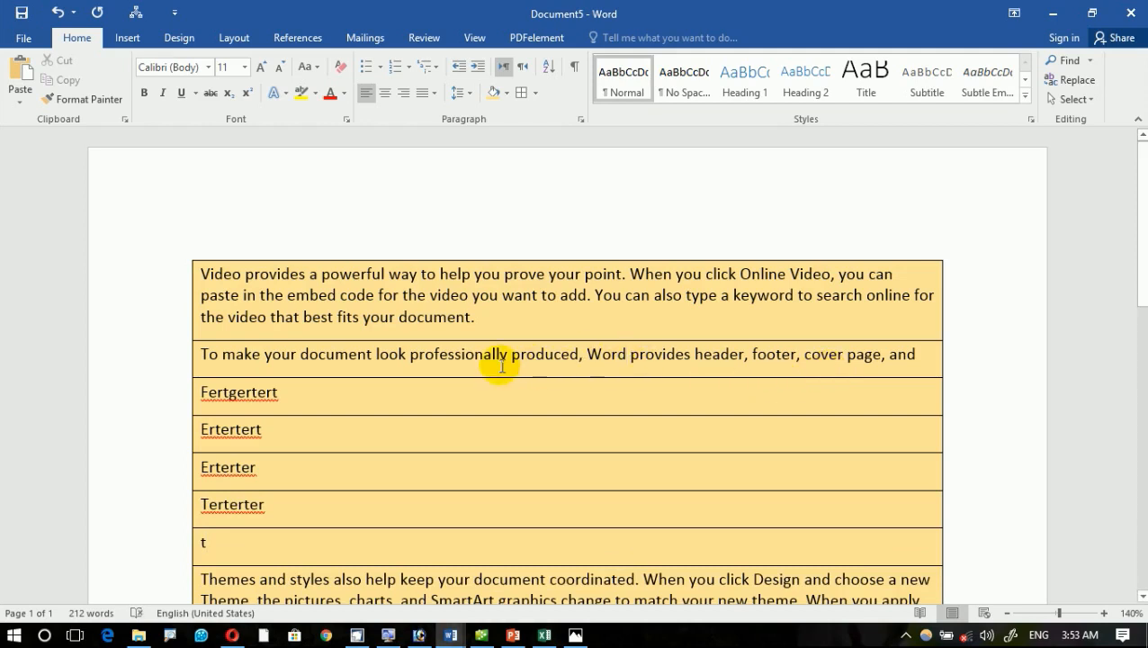
Step: Add blank space at the end of the second paragraph, and continue the filler rows with Tsfsdfsdfsdf and one more line of sdf letters
{"action": "left_click", "coordinate": [935, 358]}
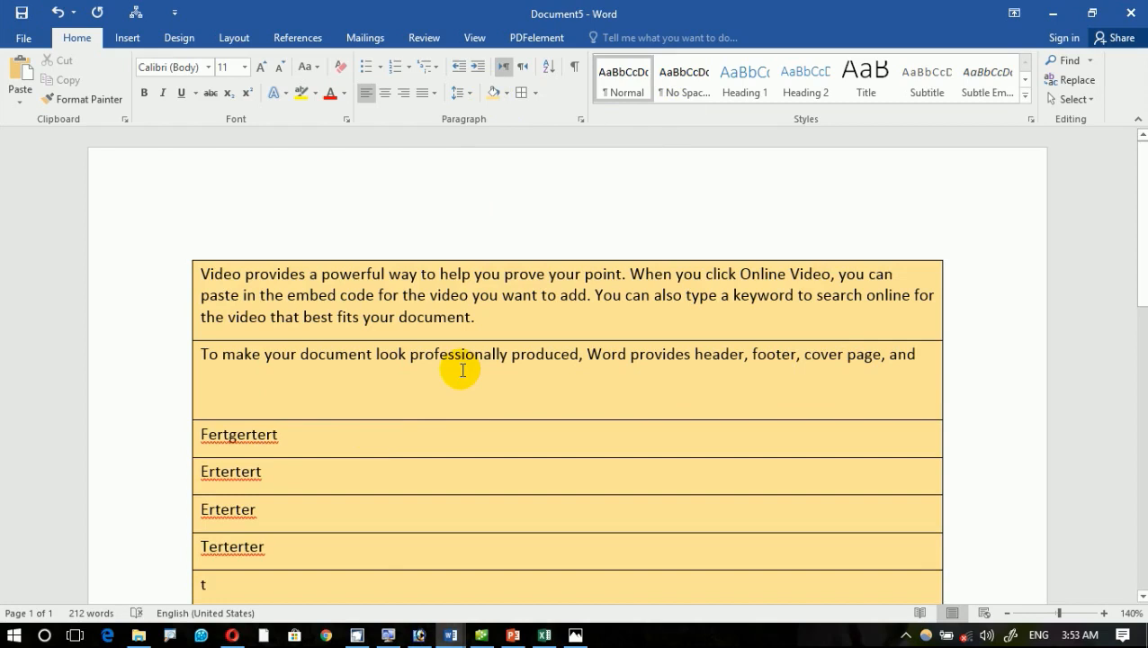
{"action": "scroll", "coordinate": [441, 396], "scroll_direction": "down", "scroll_amount": 3}
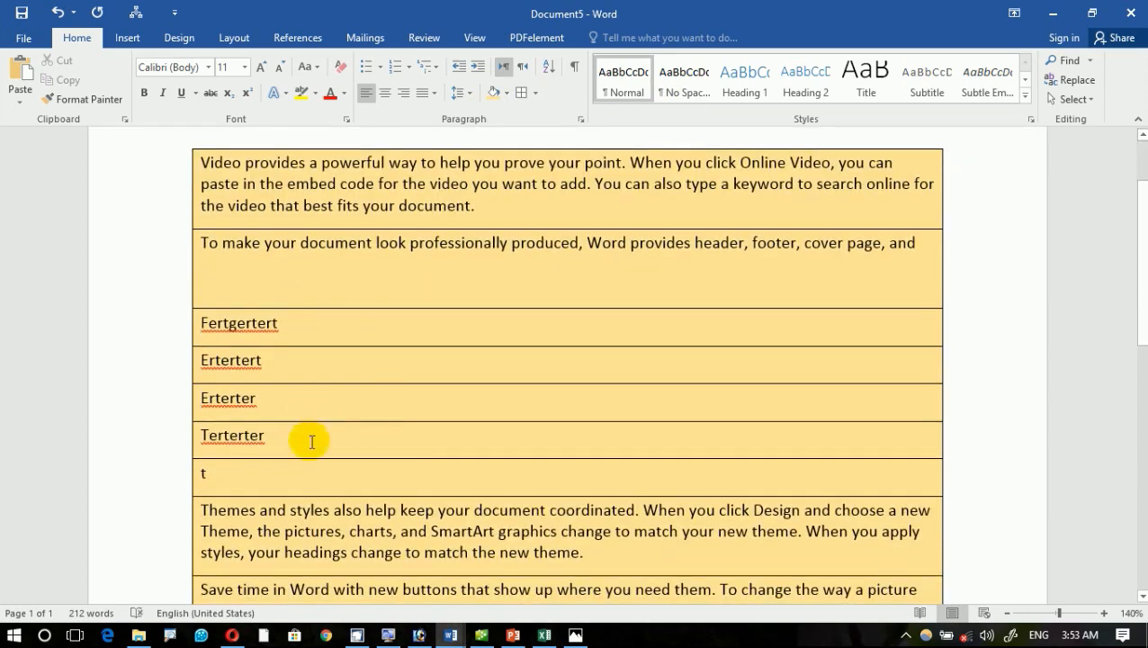
{"action": "left_click", "coordinate": [306, 436]}
{"action": "type", "text": "sfsdfsdfsdf"}
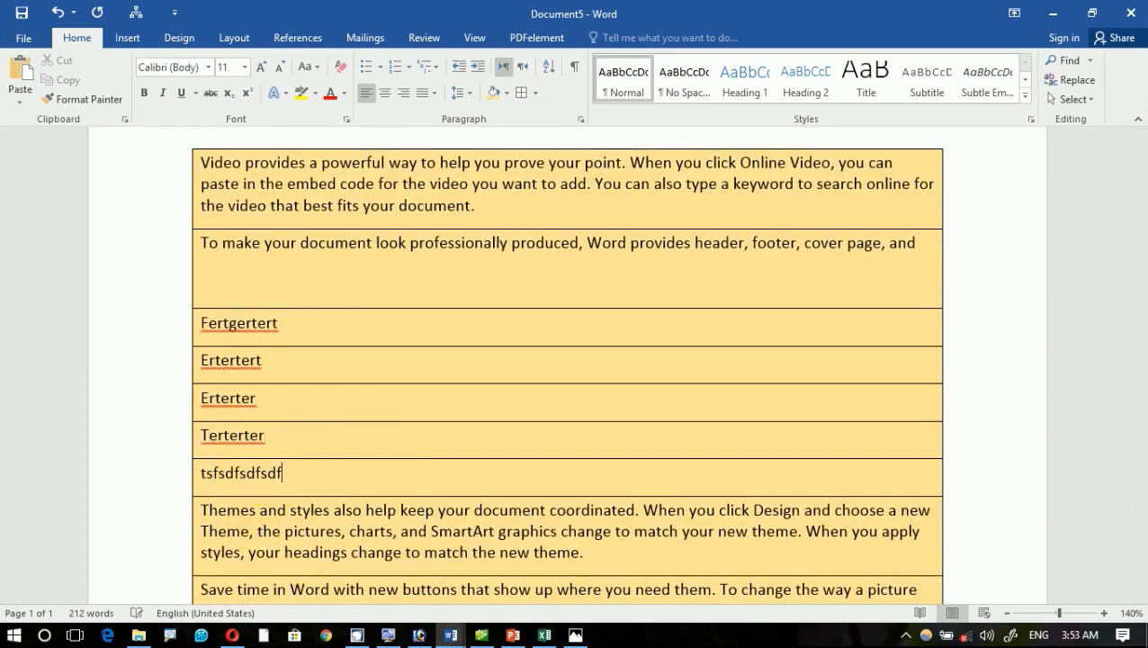
{"action": "key", "text": "Return"}
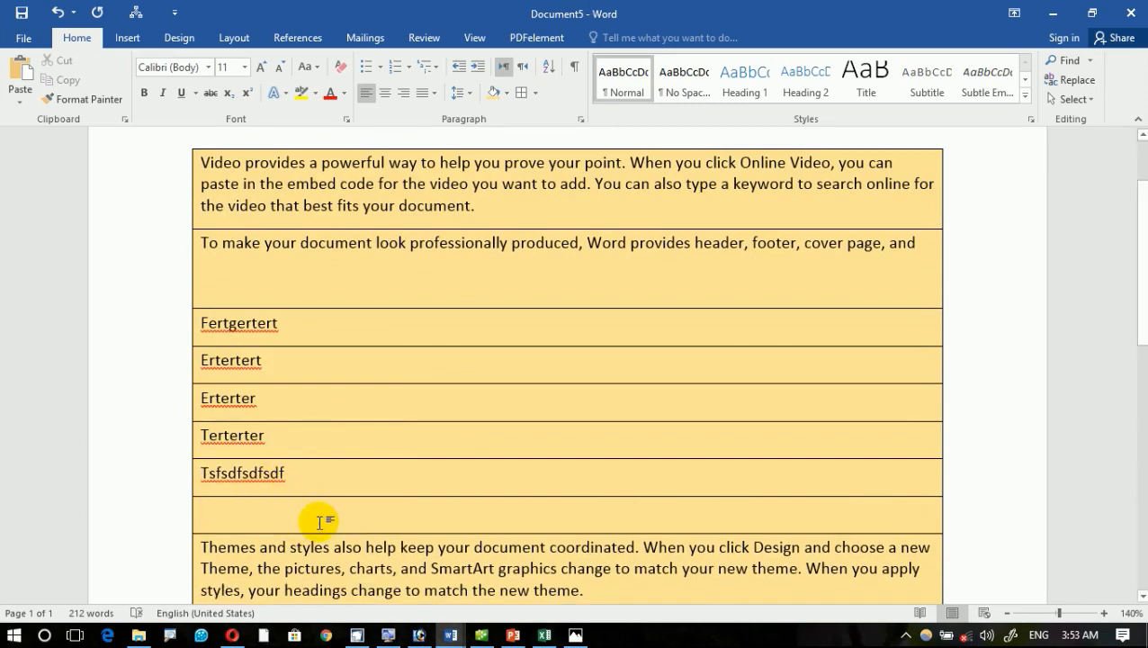
{"action": "scroll", "coordinate": [428, 462], "scroll_direction": "down", "scroll_amount": 4}
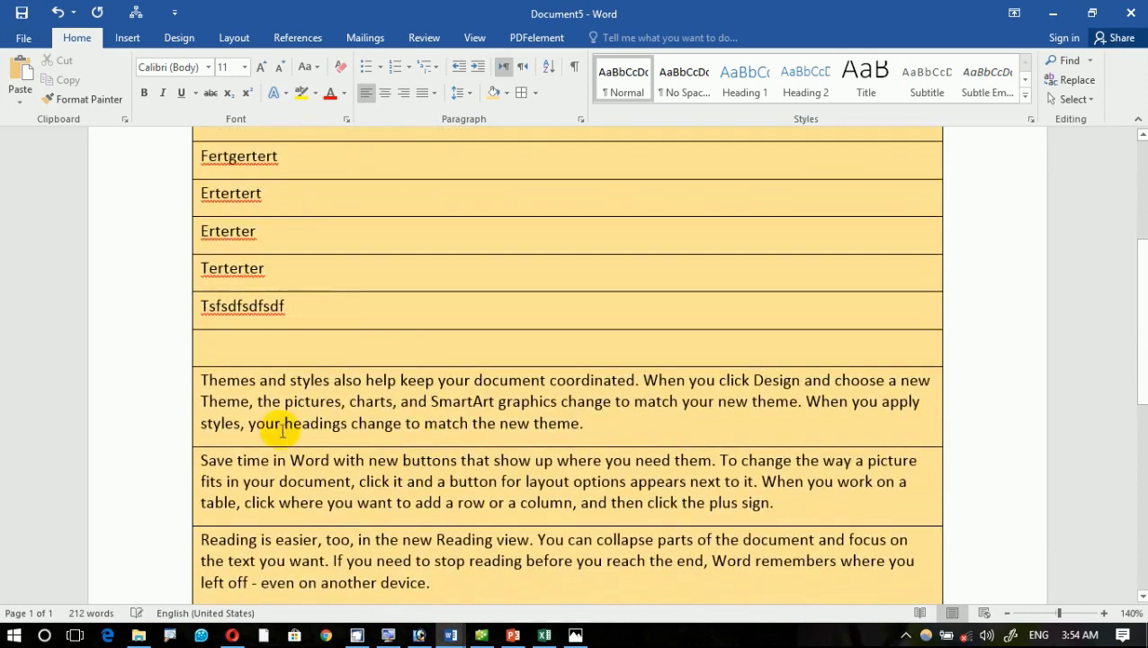
{"action": "type", "text": "fsdfsdfsdfsdfsdf"}
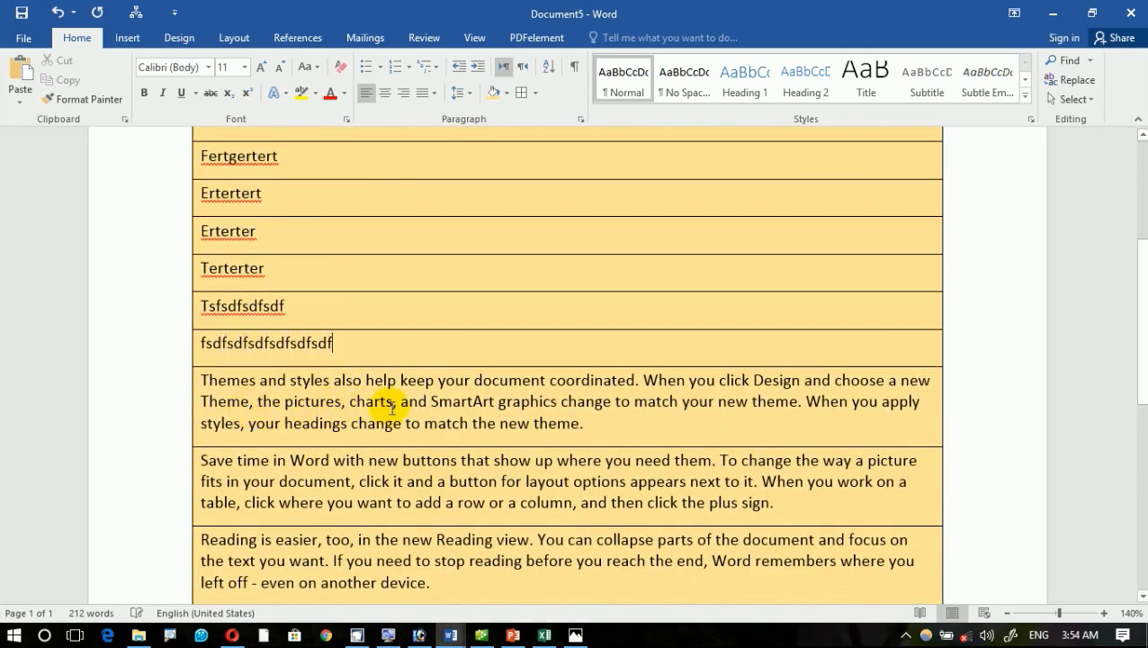
Step: Enlarge the bordered box of the "Themes and styles" paragraph with blank space after its text, without starting a new paragraph
{"action": "left_click", "coordinate": [605, 430]}
{"action": "key", "text": "Return"}
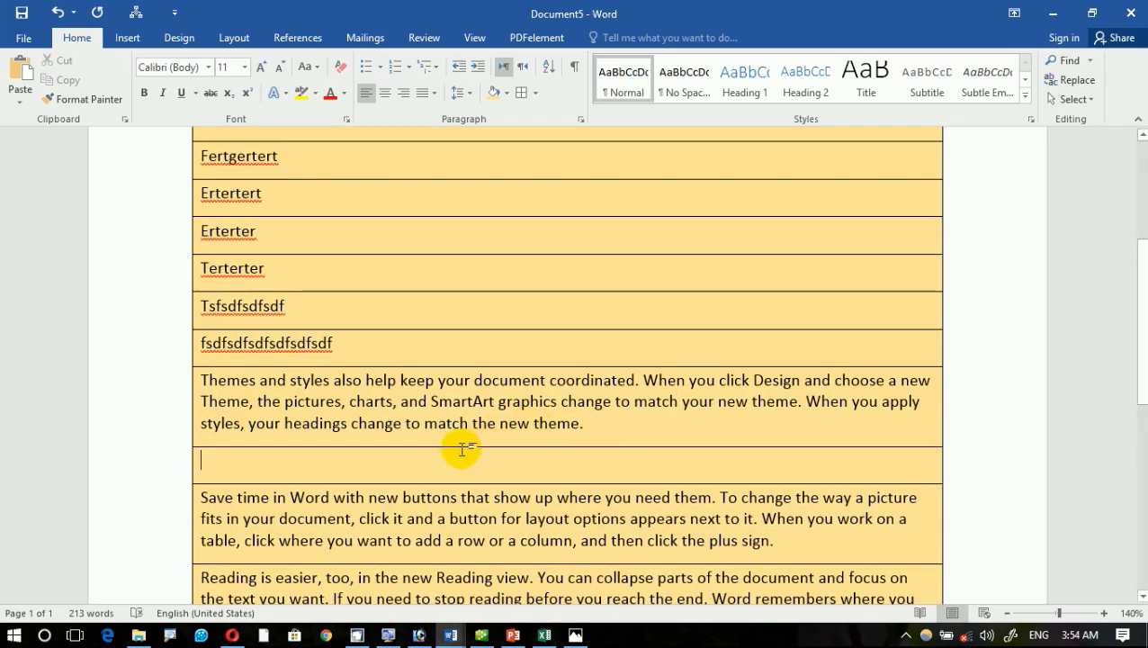
{"action": "key", "text": "BackSpace"}
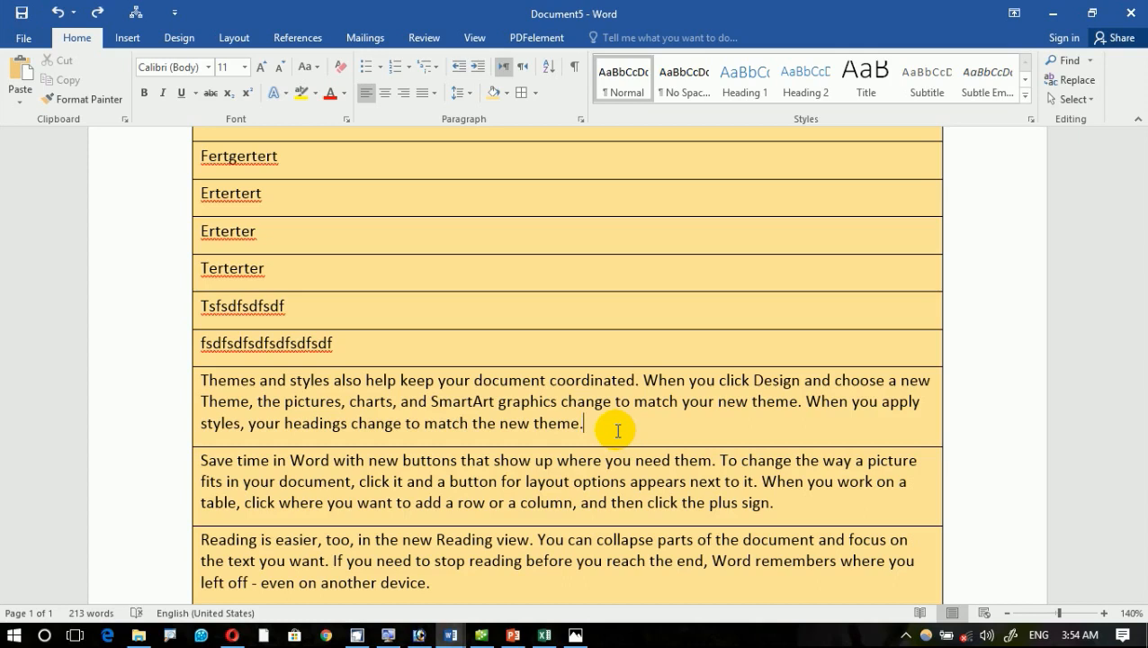
{"action": "key", "text": "Return"}
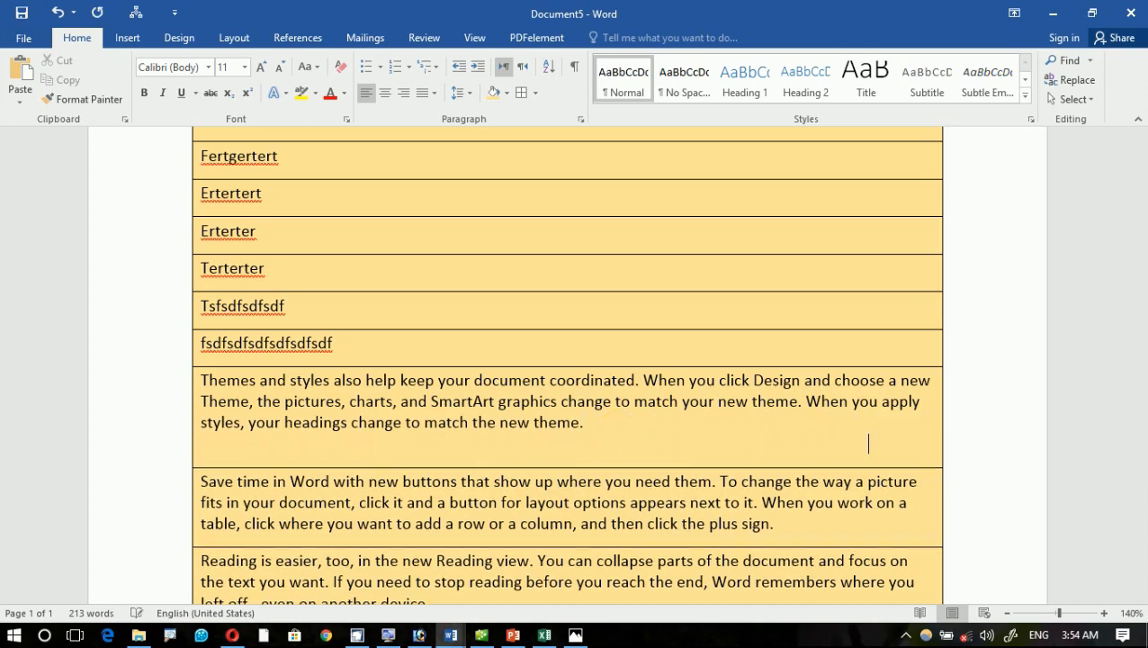
{"action": "key", "text": "Return"}
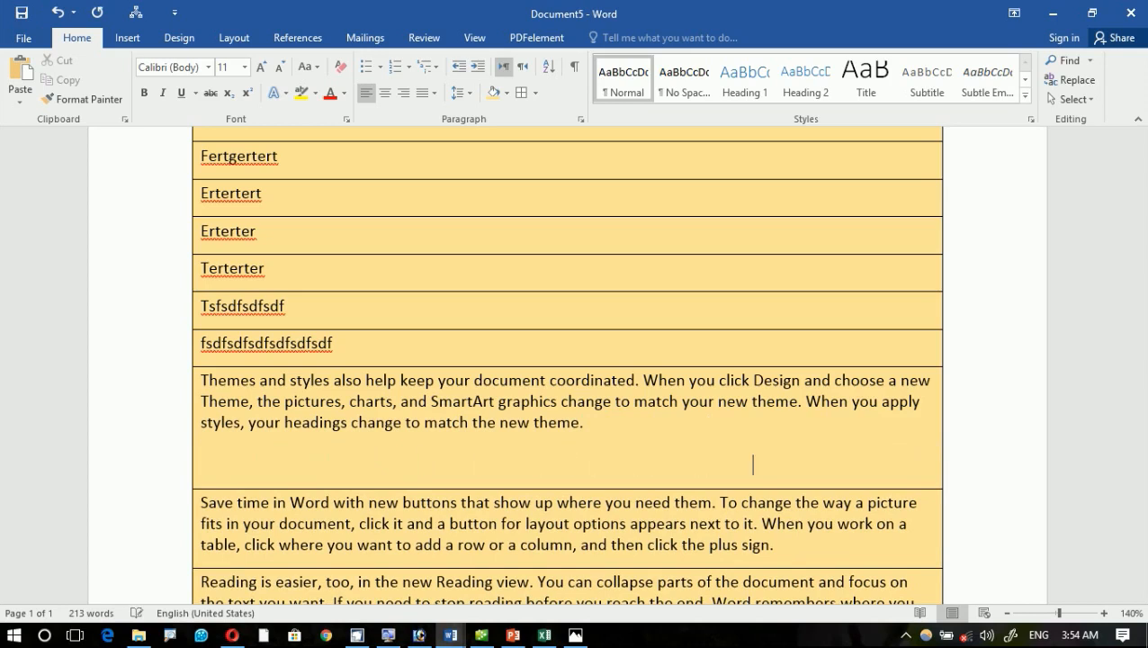
{"action": "key", "text": "Return"}
{"action": "key", "text": "Tab"}
{"action": "key", "text": "Tab"}
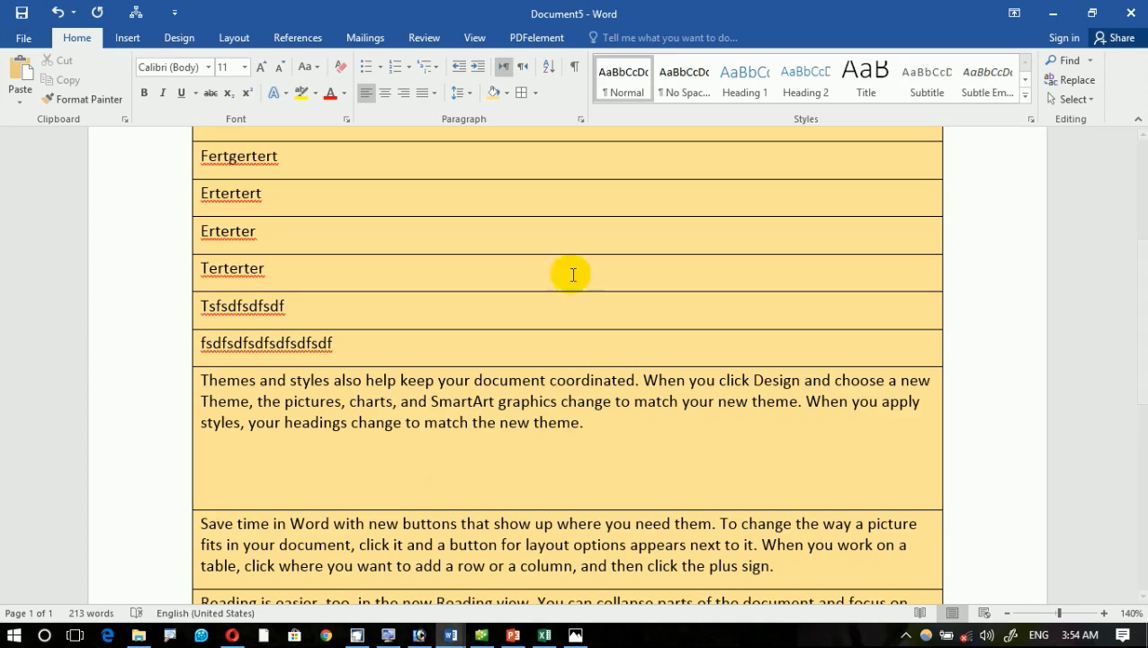
Step: Remove all borders from the entire document's text
{"action": "left_click", "coordinate": [640, 241]}
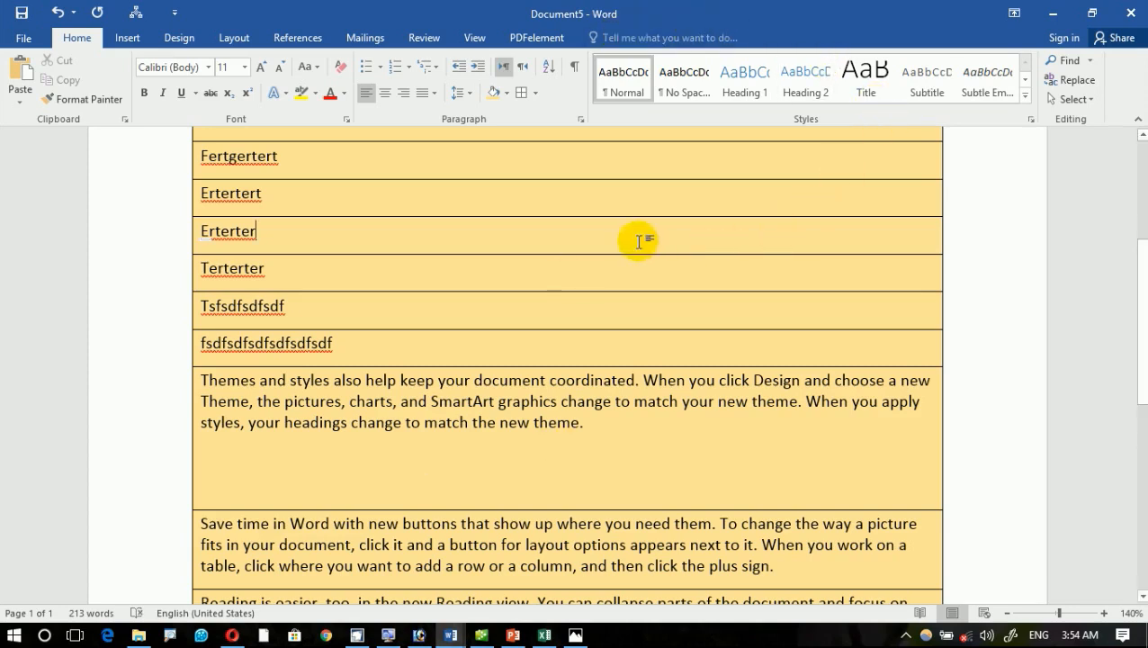
{"action": "key", "text": "ctrl+a"}
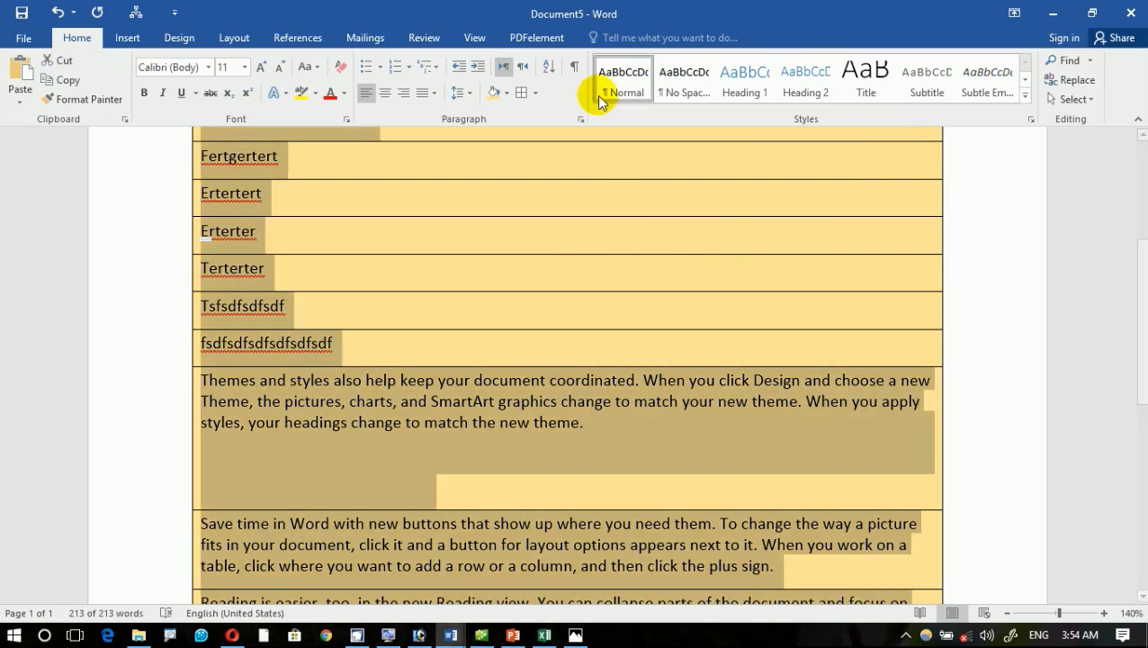
{"action": "left_click", "coordinate": [535, 93]}
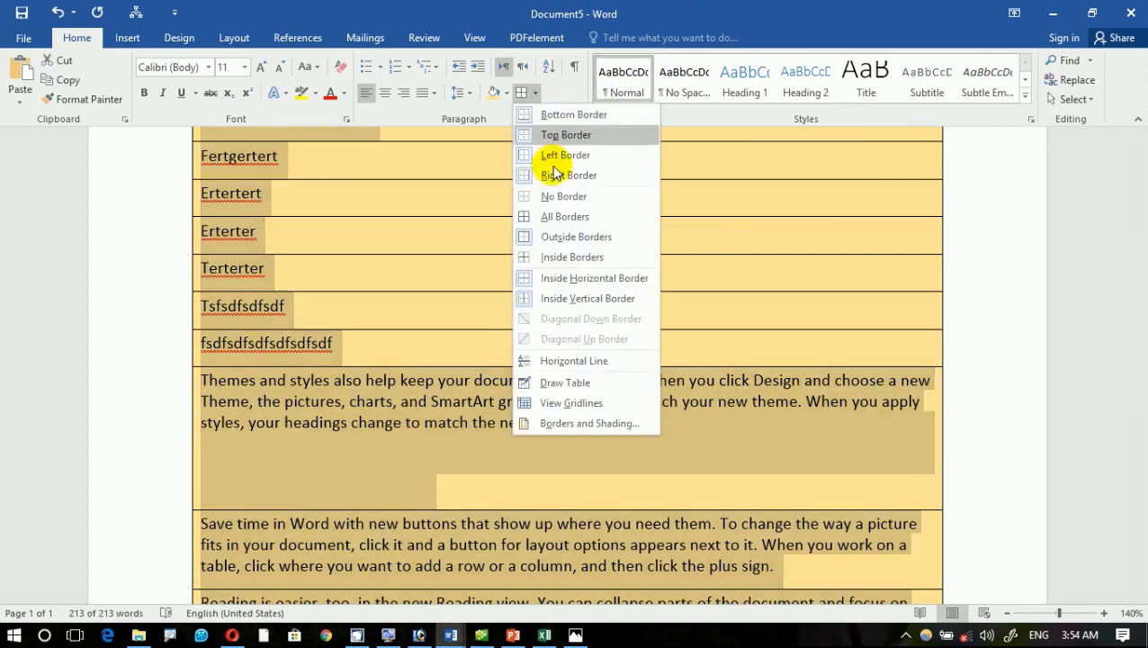
{"action": "left_click", "coordinate": [561, 196]}
{"action": "scroll", "coordinate": [529, 213], "scroll_direction": "up", "scroll_amount": 3}
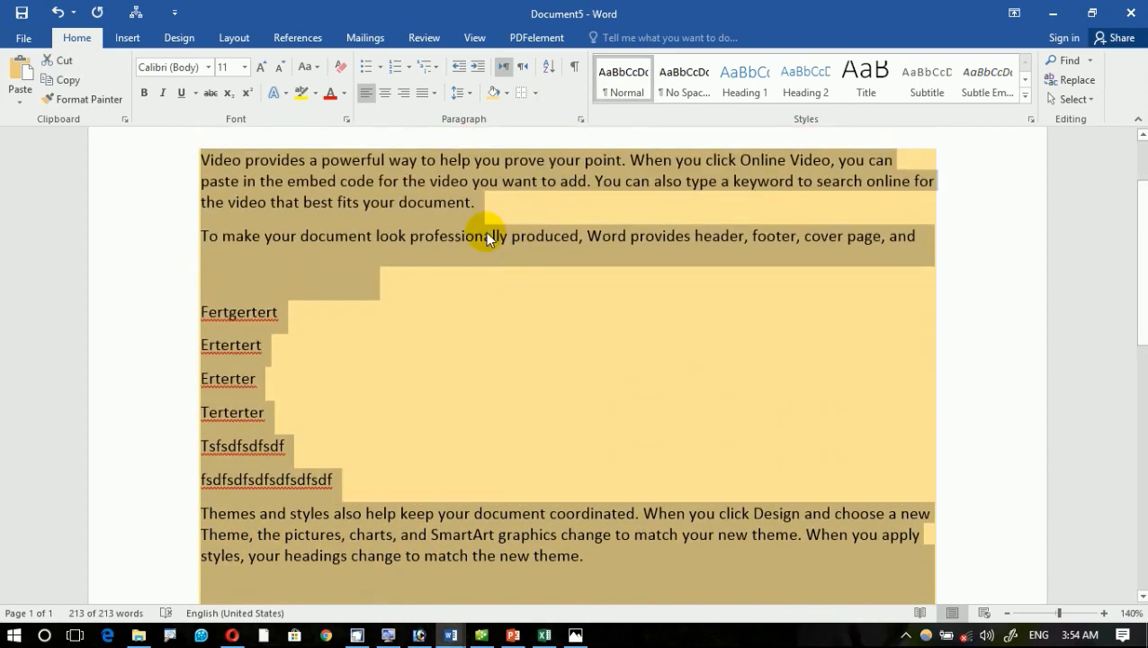
Step: Apply outside borders to the entire document's text
{"action": "left_click", "coordinate": [399, 203]}
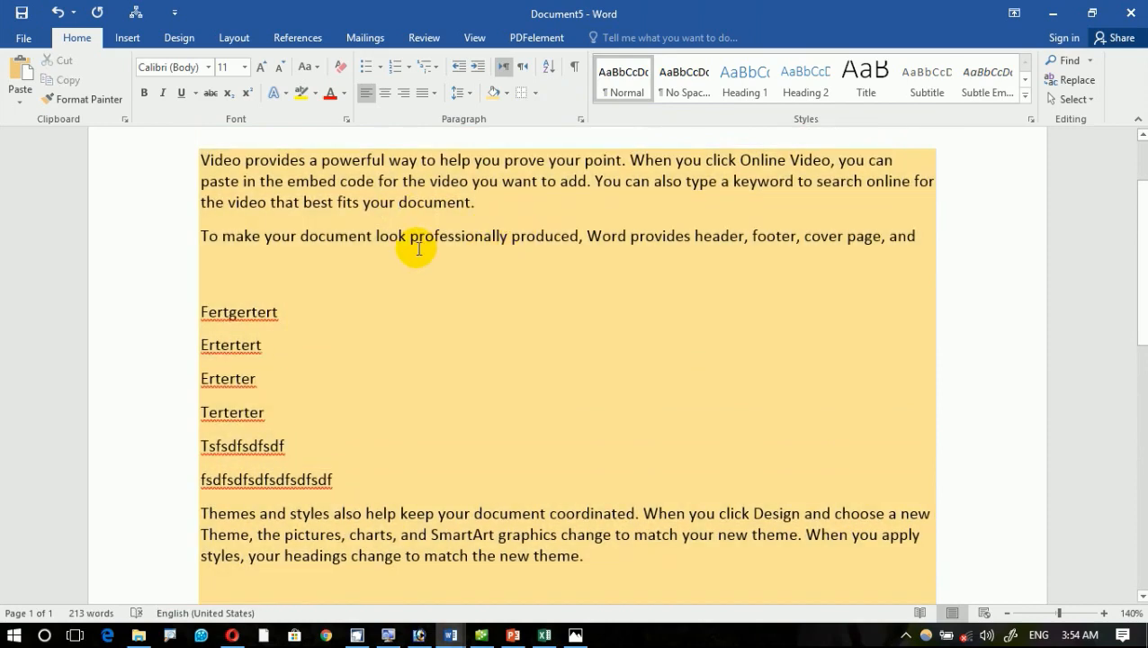
{"action": "key", "text": "ctrl+a"}
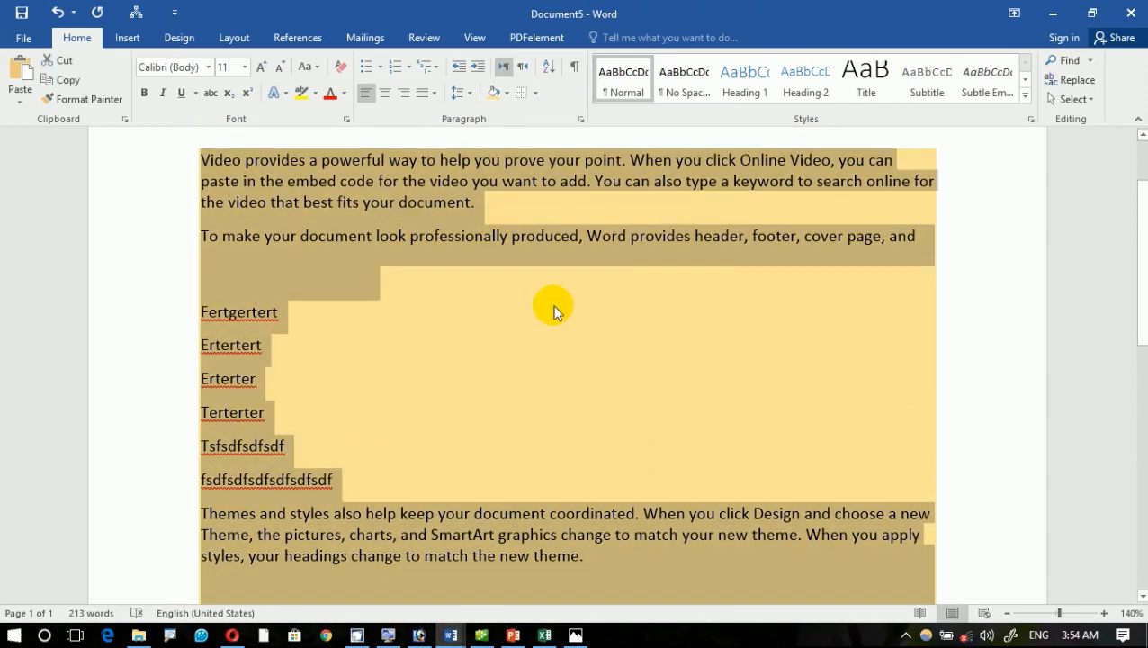
{"action": "left_click", "coordinate": [536, 94]}
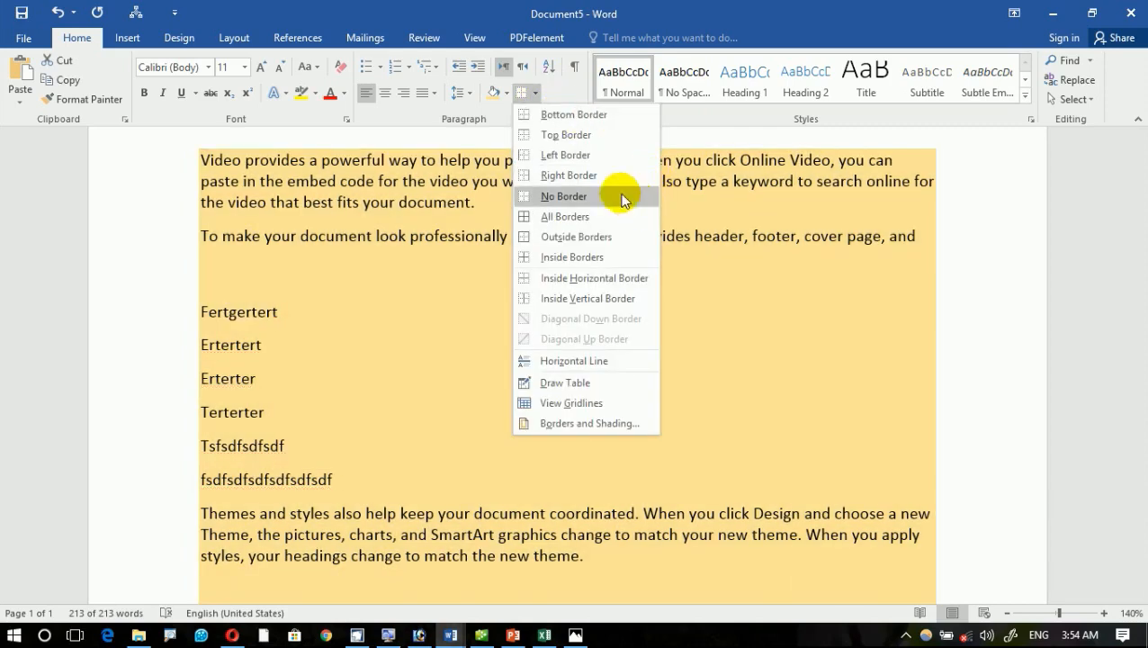
{"action": "left_click", "coordinate": [576, 237]}
{"action": "left_click", "coordinate": [923, 273]}
{"action": "scroll", "coordinate": [936, 270], "scroll_direction": "down", "scroll_amount": 10}
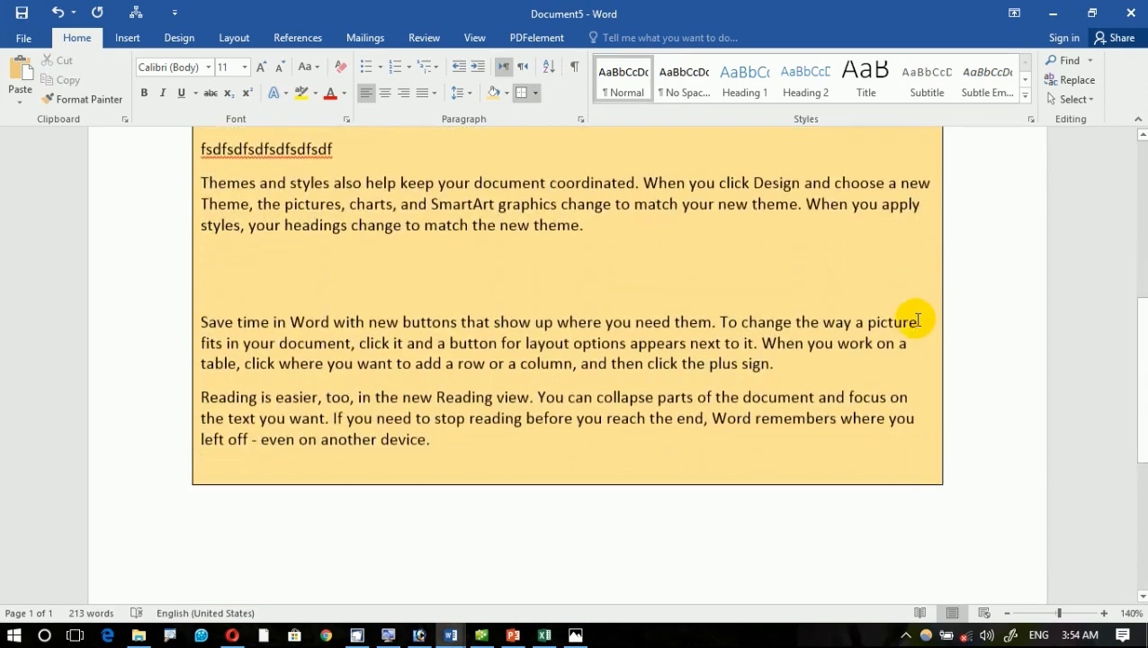
{"action": "scroll", "coordinate": [372, 279], "scroll_direction": "up", "scroll_amount": 6}
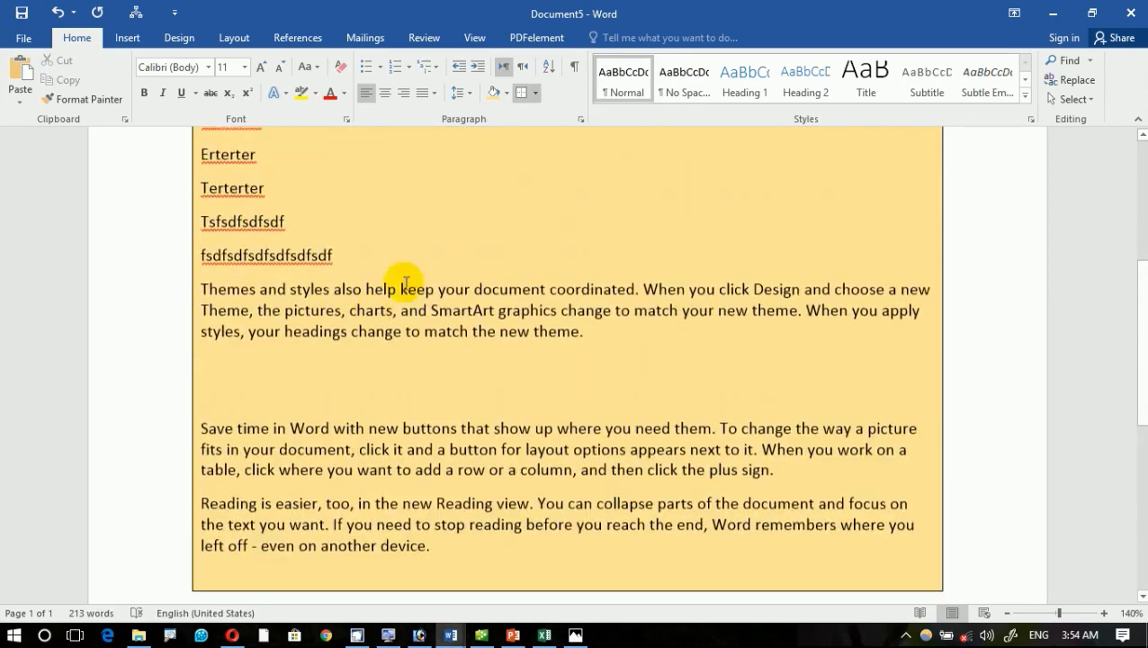
{"action": "scroll", "coordinate": [504, 293], "scroll_direction": "up", "scroll_amount": 3}
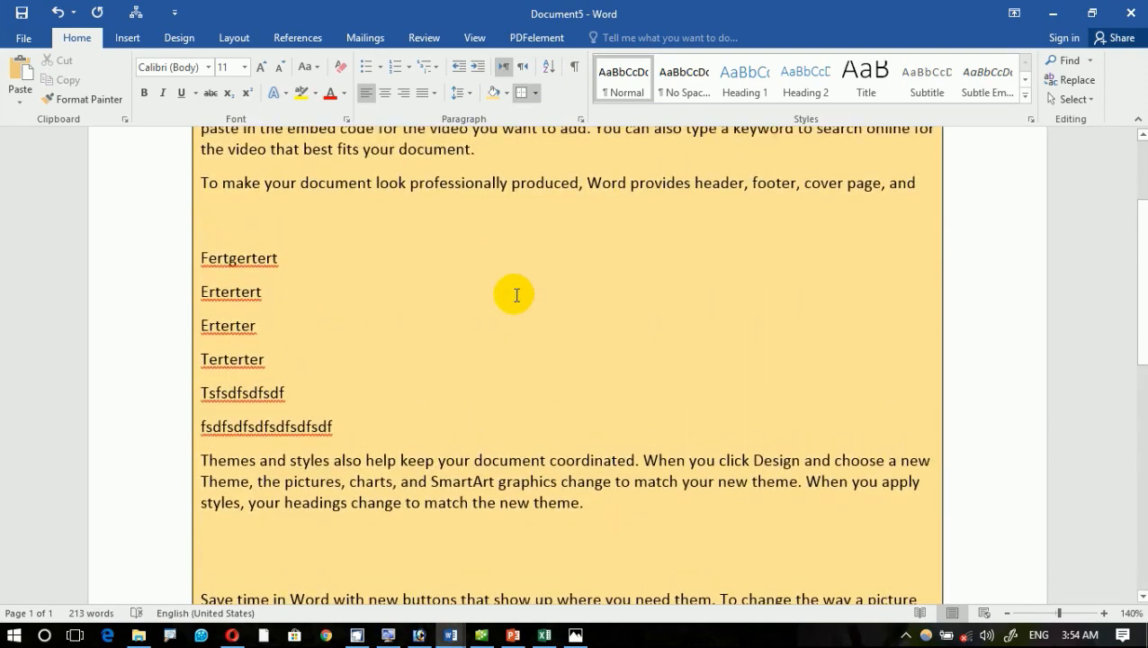
Step: Remove only the right border from the entire document's text and inspect the remaining sides
{"action": "key", "text": "ctrl+a"}
{"action": "scroll", "coordinate": [509, 270], "scroll_direction": "up", "scroll_amount": 3}
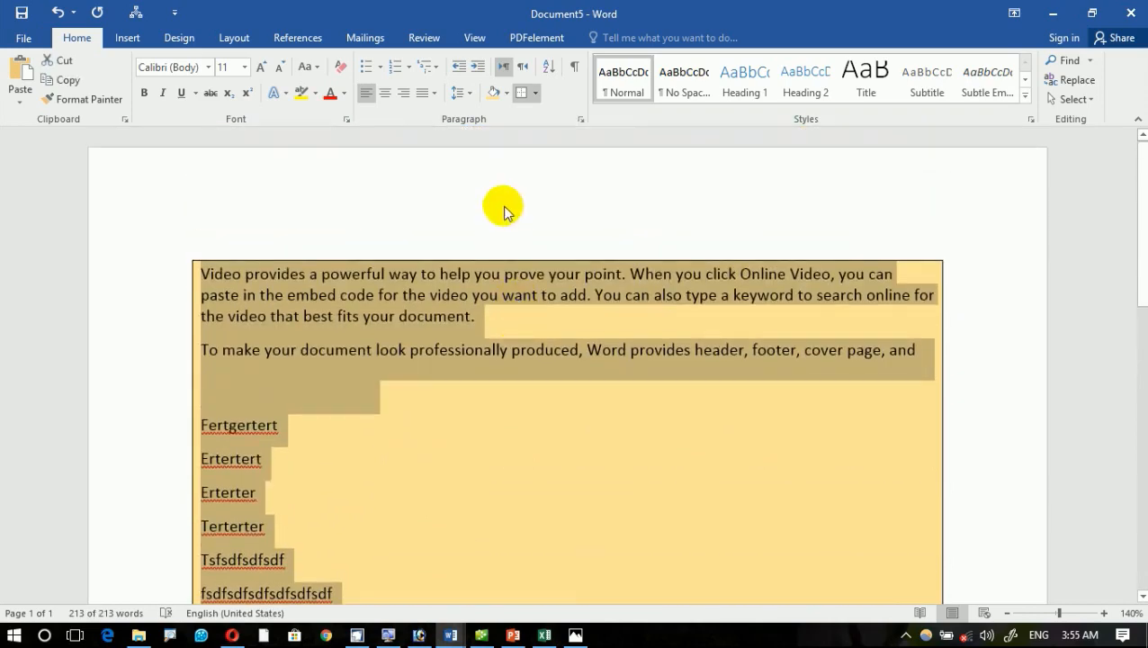
{"action": "left_click", "coordinate": [535, 94]}
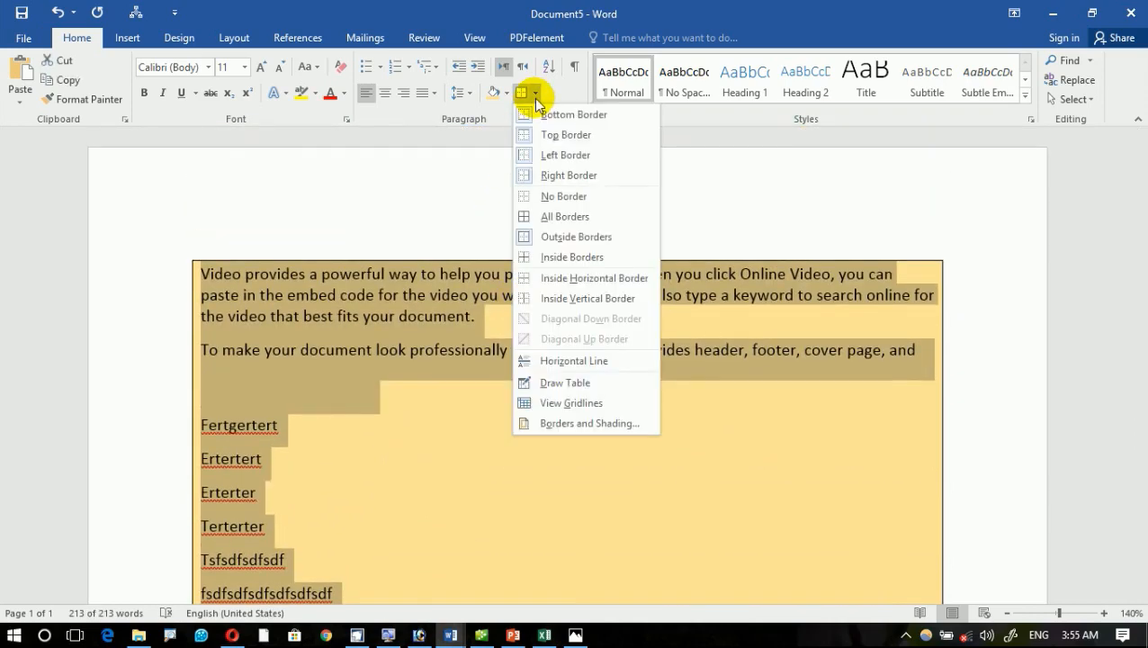
{"action": "left_click", "coordinate": [624, 182]}
{"action": "left_click", "coordinate": [743, 321]}
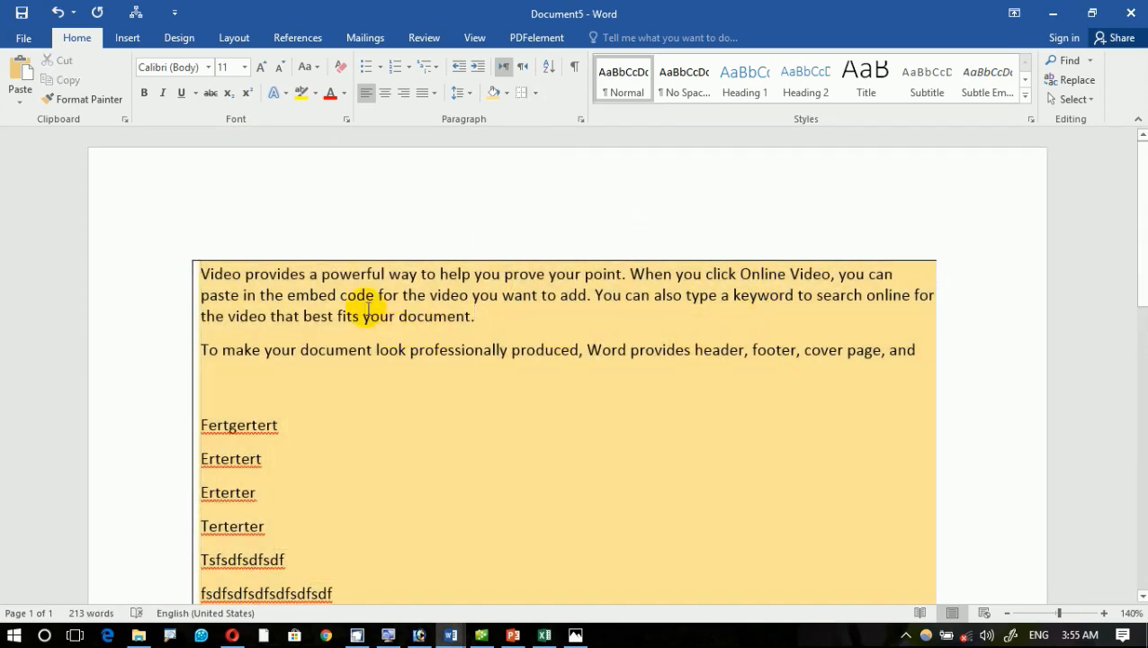
{"action": "scroll", "coordinate": [252, 277], "scroll_direction": "down", "scroll_amount": 3}
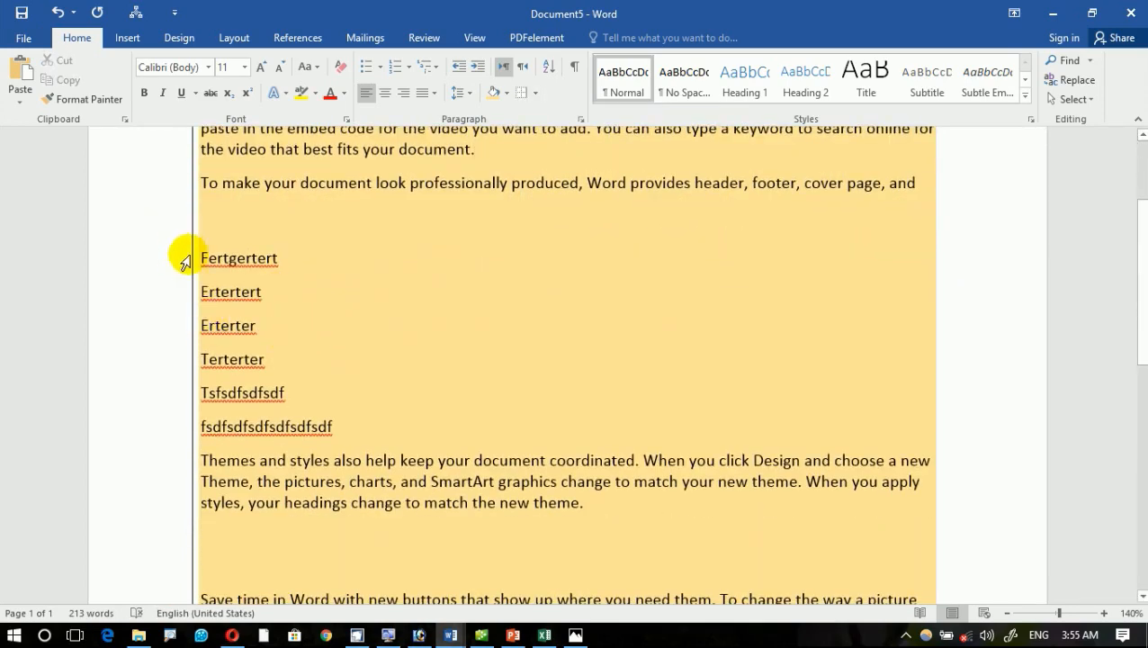
{"action": "scroll", "coordinate": [265, 400], "scroll_direction": "down", "scroll_amount": 5}
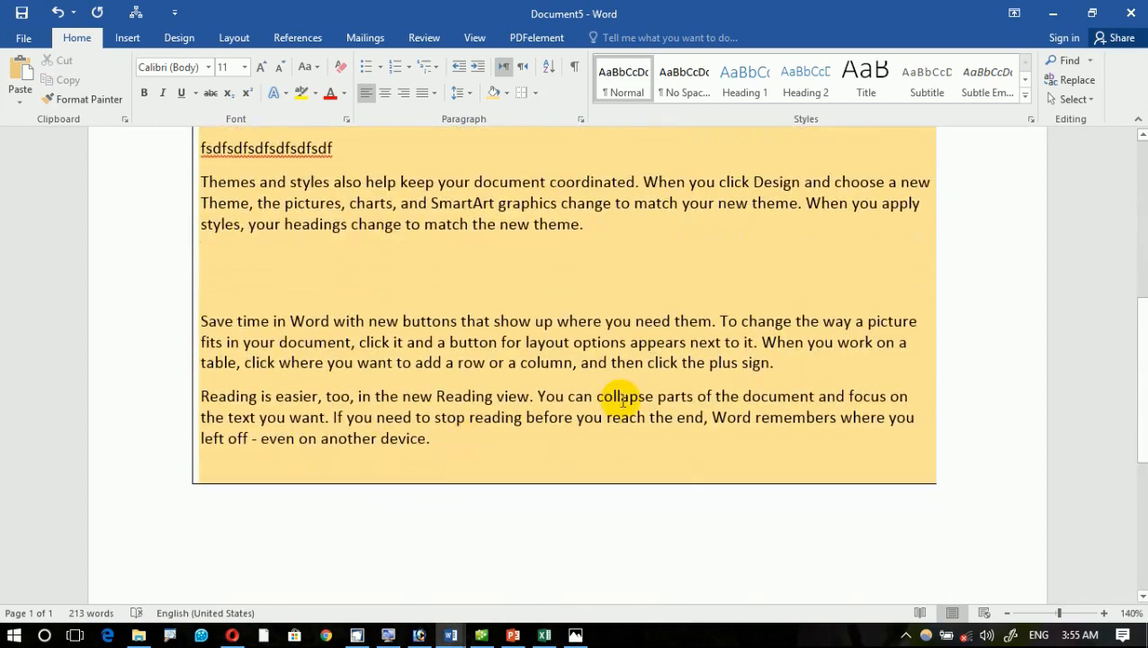
{"action": "scroll", "coordinate": [687, 378], "scroll_direction": "down", "scroll_amount": 5}
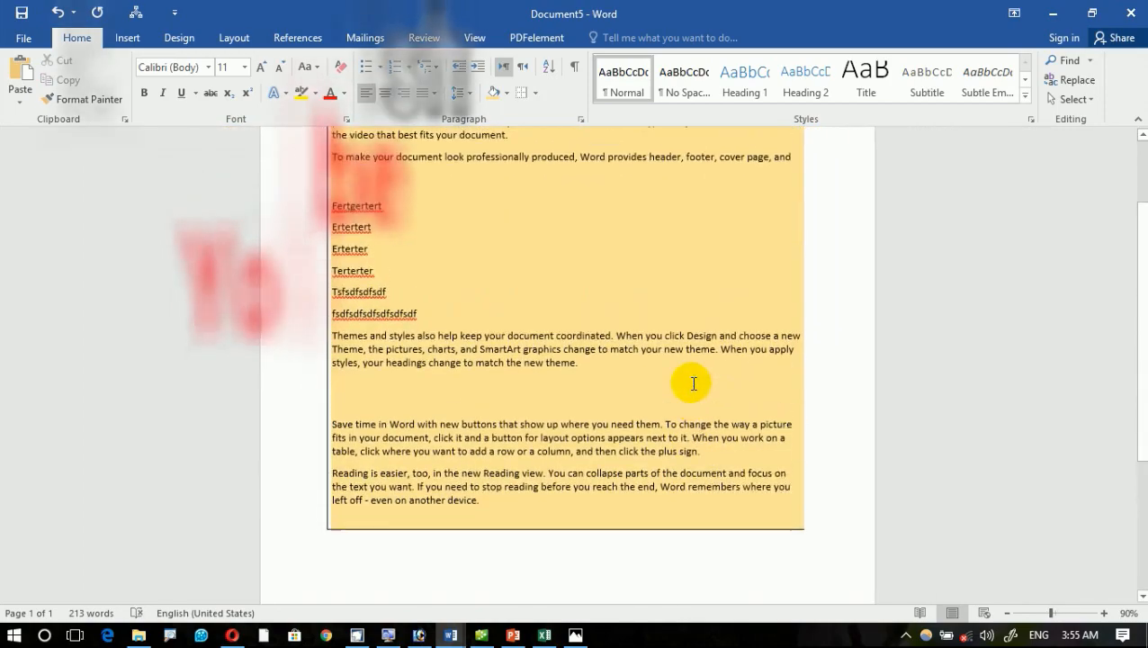
{"action": "scroll", "coordinate": [720, 238], "scroll_direction": "up", "scroll_amount": 2}
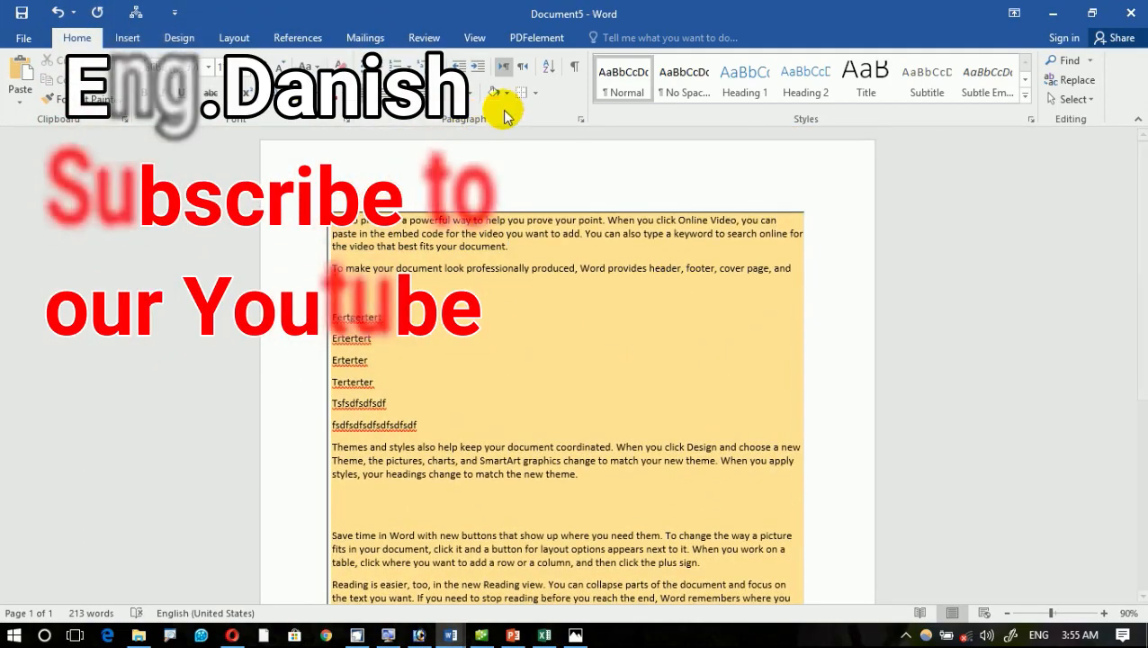
Step: Clear all borders from the entire document's text and apply only a right border
{"action": "key", "text": "ctrl+a"}
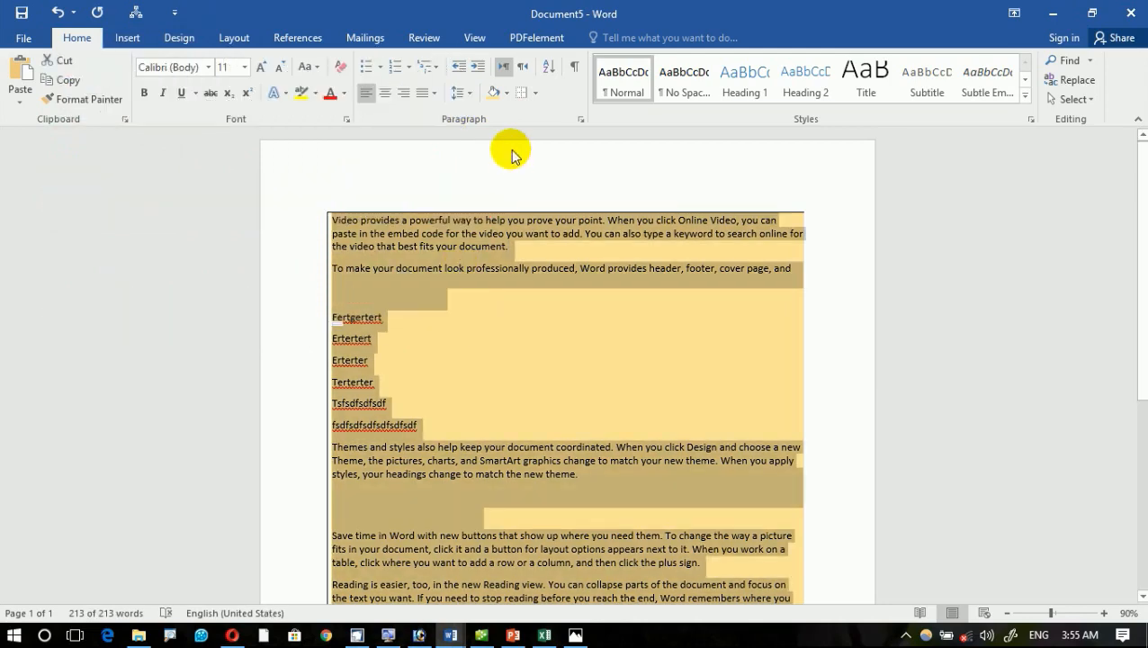
{"action": "left_click", "coordinate": [536, 94]}
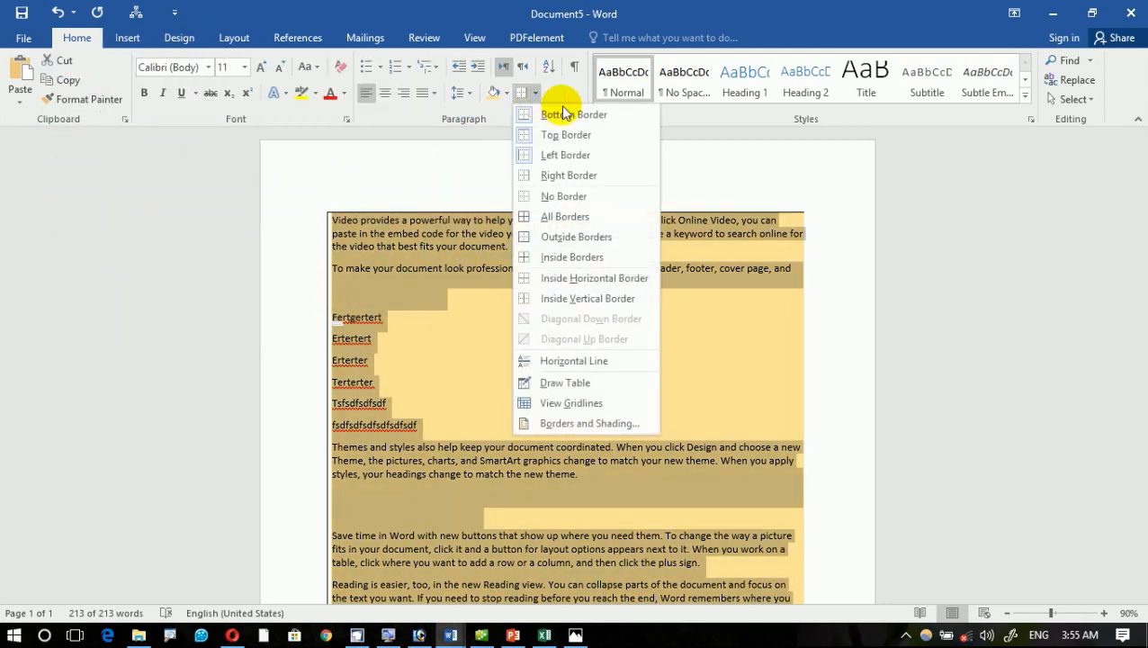
{"action": "left_click", "coordinate": [564, 196]}
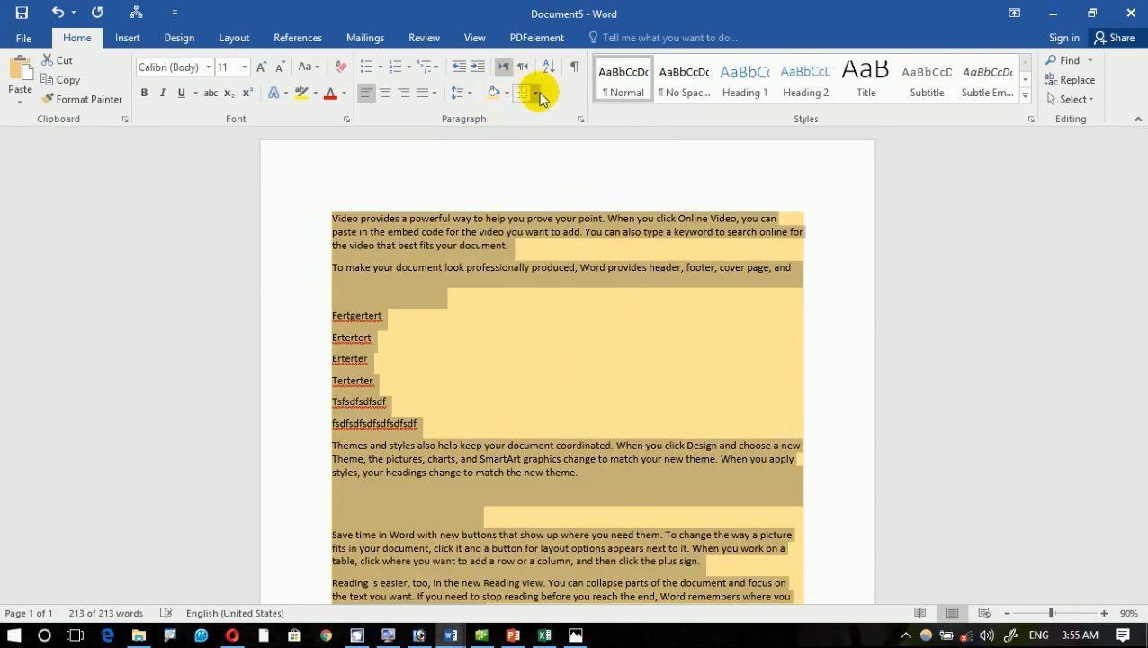
{"action": "left_click", "coordinate": [535, 94]}
{"action": "left_click", "coordinate": [562, 172]}
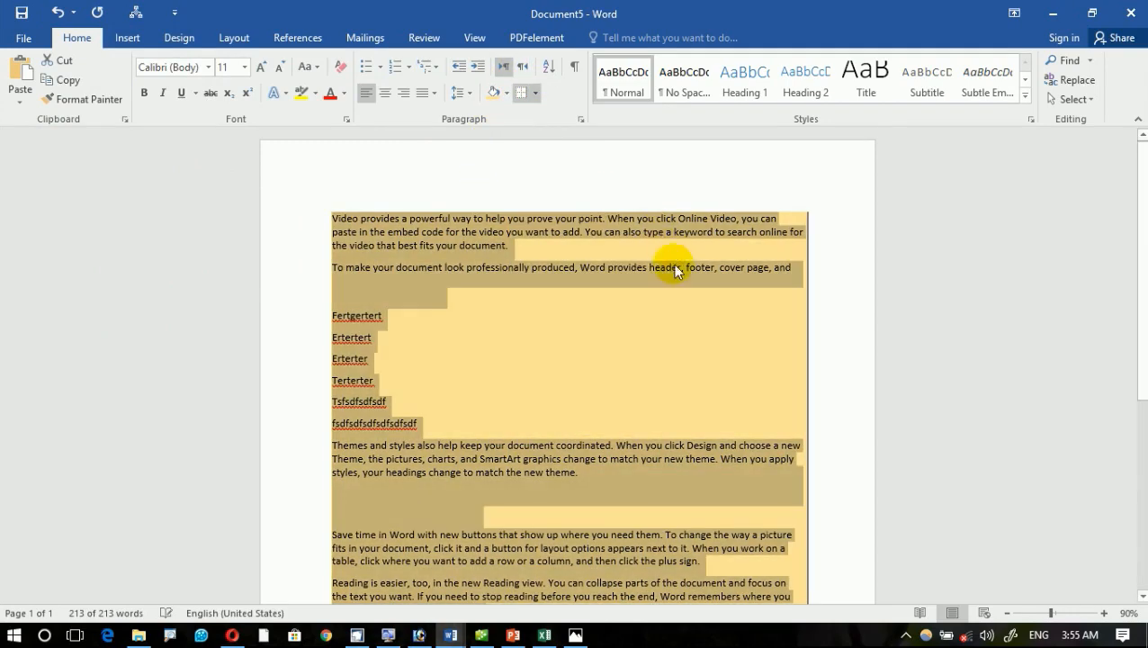
{"action": "left_click", "coordinate": [677, 288]}
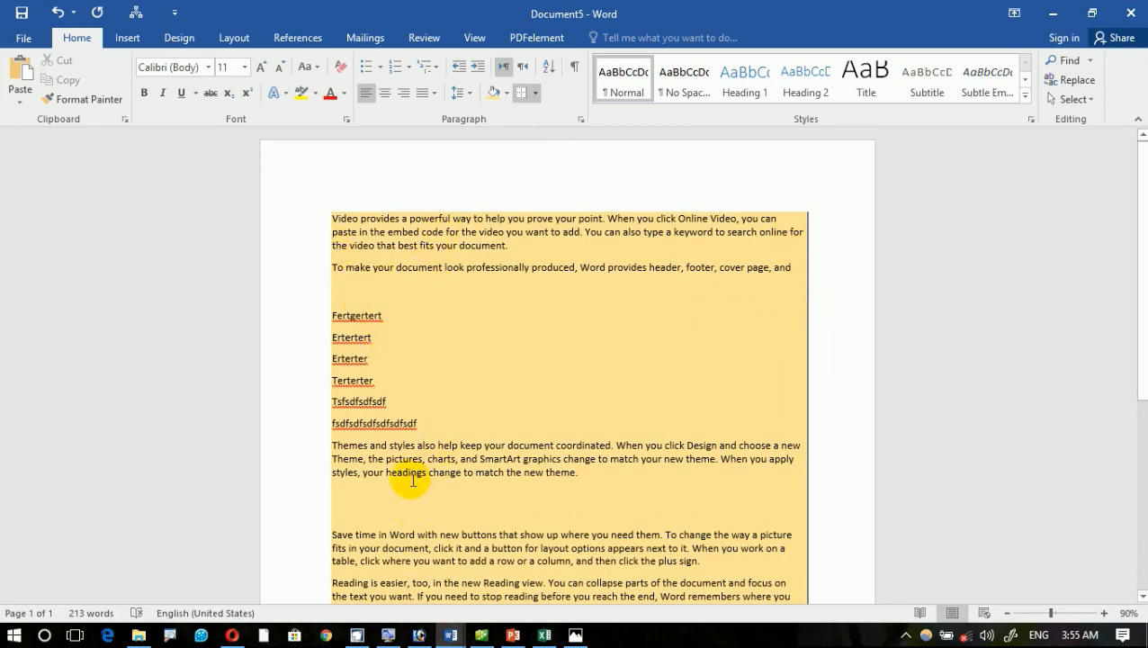
Step: Delete all of the document's text and increase the empty paragraph's font size to 28
{"action": "scroll", "coordinate": [413, 480], "scroll_direction": "up", "scroll_amount": 5, "text": "ctrl"}
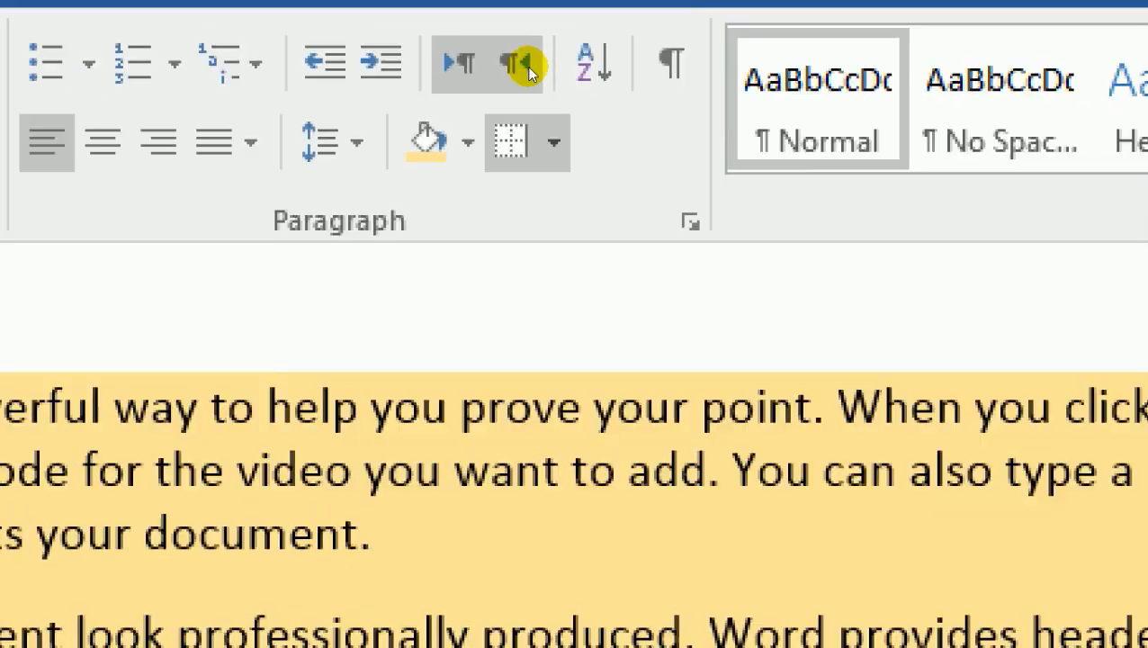
{"action": "key", "text": "ctrl+a"}
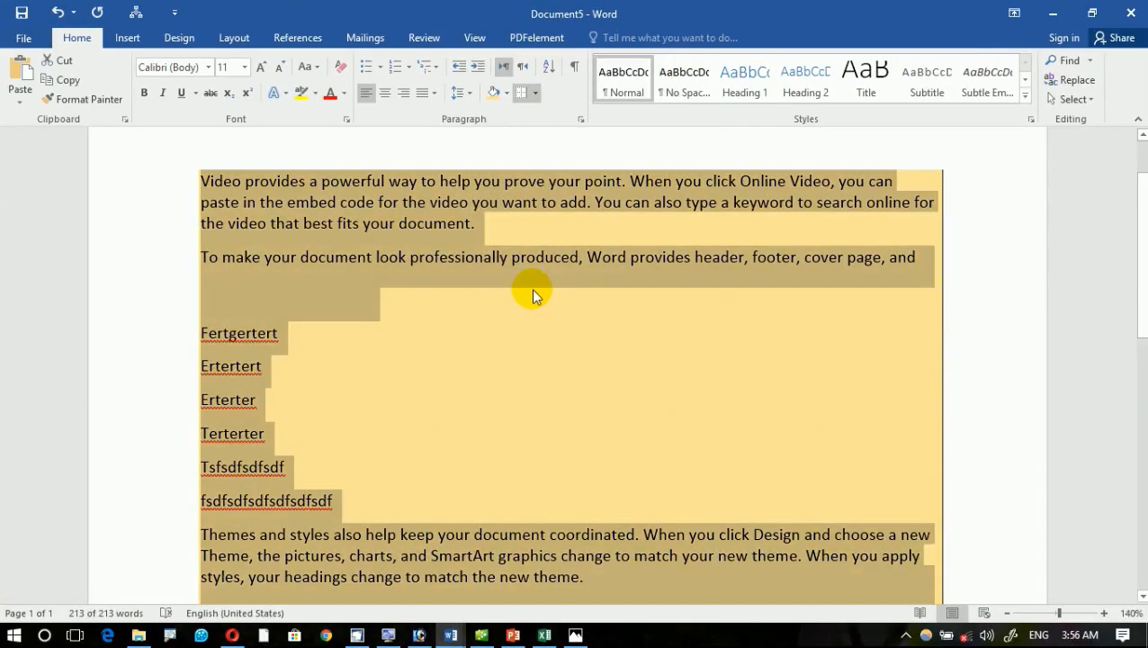
{"action": "key", "text": "Delete"}
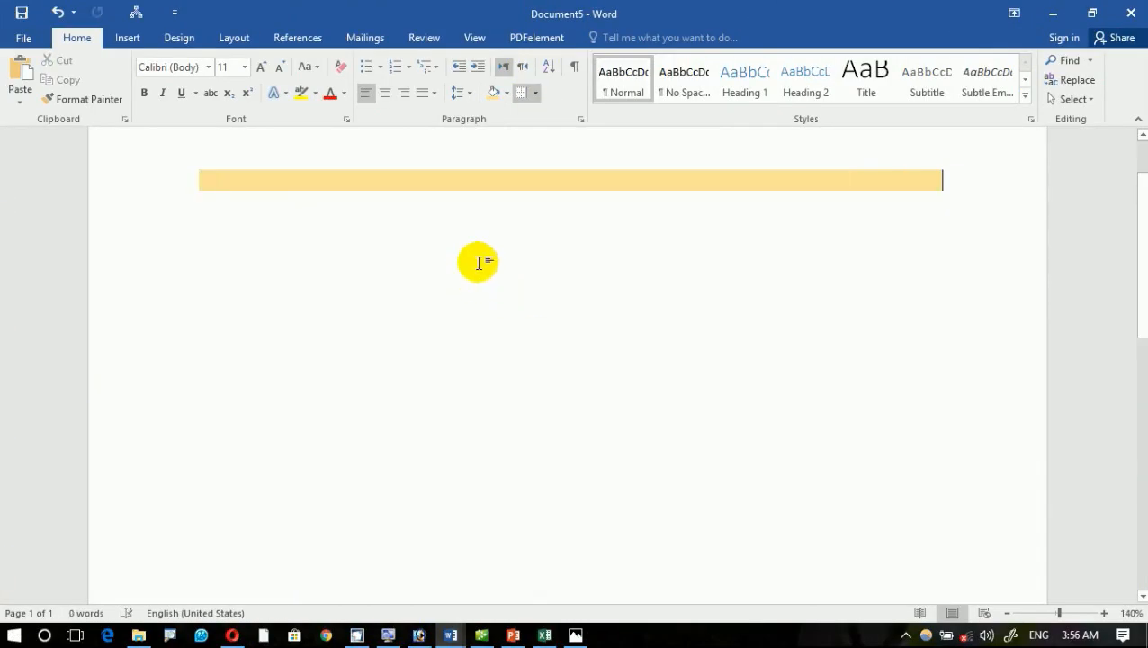
{"action": "key", "text": "ctrl+bracketright"}
{"action": "key", "text": "ctrl+bracketright"}
{"action": "key", "text": "ctrl+bracketright"}
{"action": "key", "text": "ctrl+bracketright"}
{"action": "key", "text": "ctrl+bracketright"}
{"action": "key", "text": "ctrl+bracketright"}
{"action": "key", "text": "ctrl+bracketright"}
{"action": "key", "text": "ctrl+bracketright"}
{"action": "key", "text": "ctrl+bracketright"}
{"action": "key", "text": "ctrl+bracketright"}
{"action": "key", "text": "ctrl+bracketright"}
{"action": "key", "text": "ctrl+bracketright"}
{"action": "key", "text": "ctrl+bracketright"}
{"action": "key", "text": "ctrl+bracketright"}
{"action": "key", "text": "ctrl+bracketright"}
{"action": "key", "text": "ctrl+bracketright"}
{"action": "key", "text": "ctrl+bracketright"}
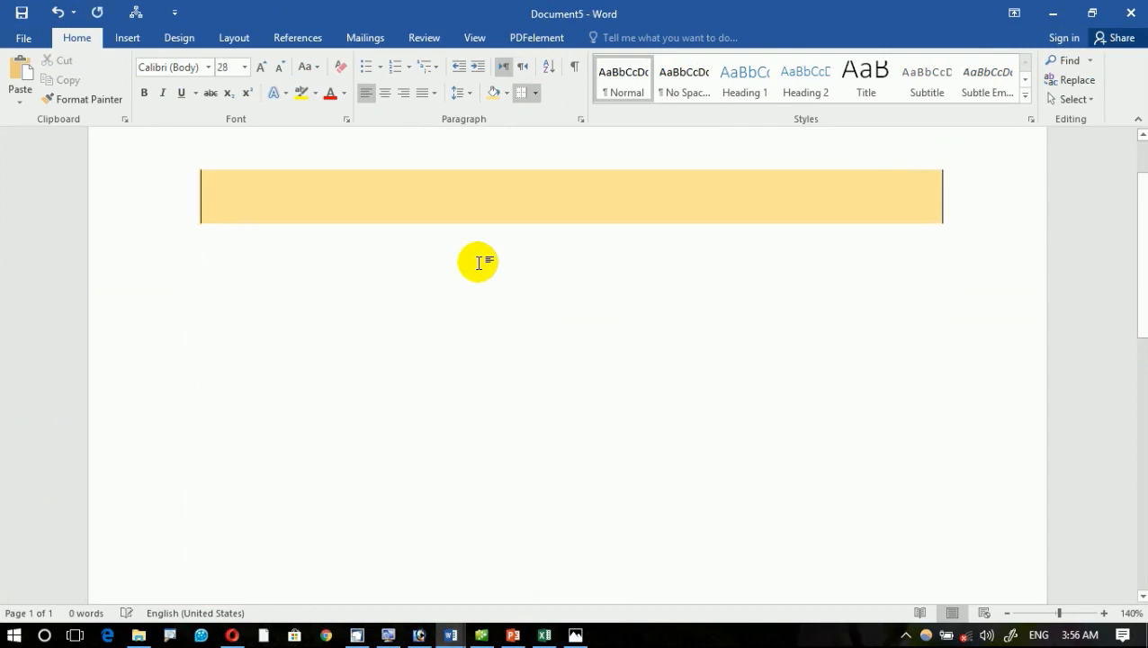
Step: Right-align the empty paragraph and write the Pashto sentence "دا دمایکروسافت ورد کلاس دی" using the Pashto input language
{"action": "left_click", "coordinate": [403, 94]}
{"action": "key", "text": "alt+shift"}
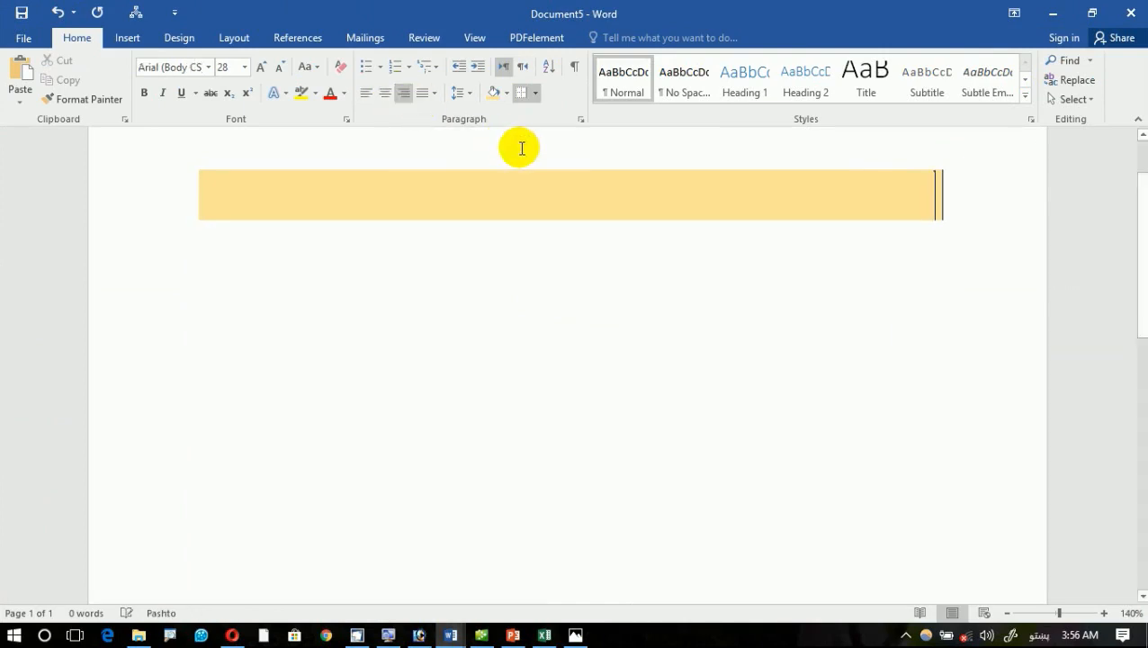
{"action": "type", "text": "د"}
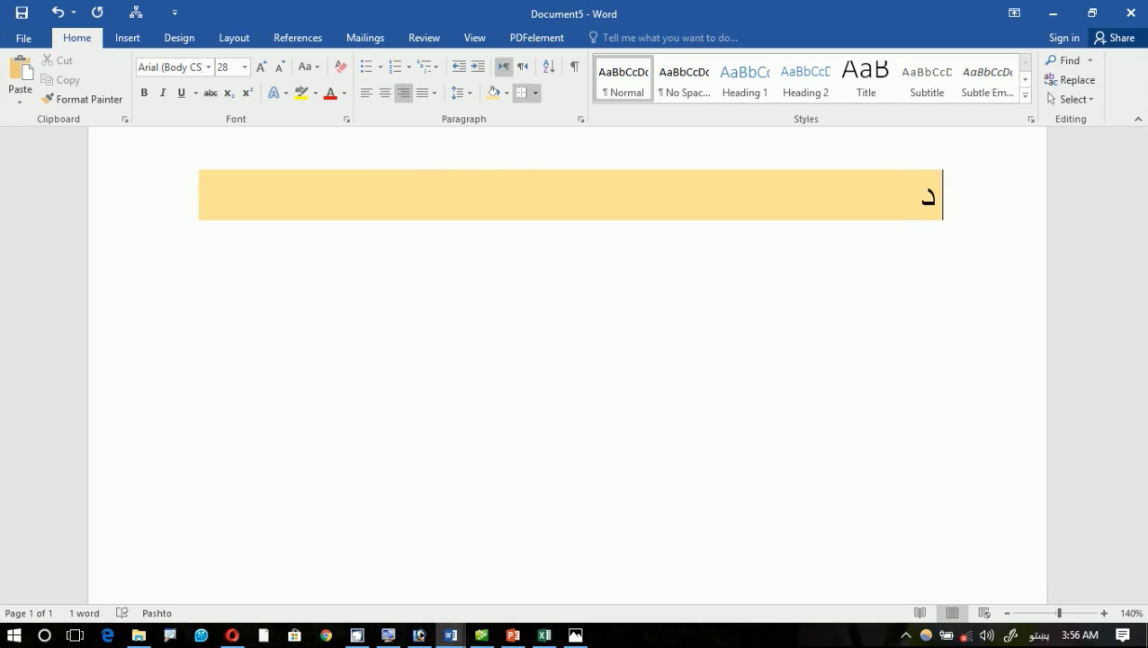
{"action": "type", "text": "ا دماکیو"}
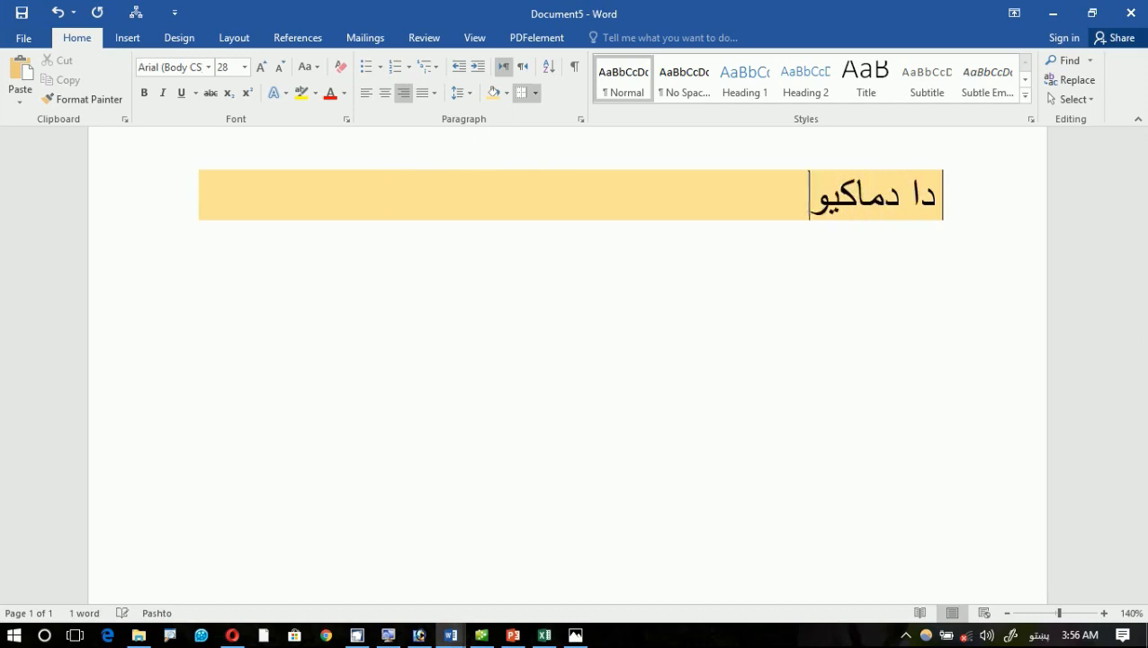
{"action": "type", "text": "ر"}
{"action": "key", "text": "BackSpace"}
{"action": "key", "text": "BackSpace"}
{"action": "key", "text": "BackSpace"}
{"action": "key", "text": "BackSpace"}
{"action": "type", "text": "یک"}
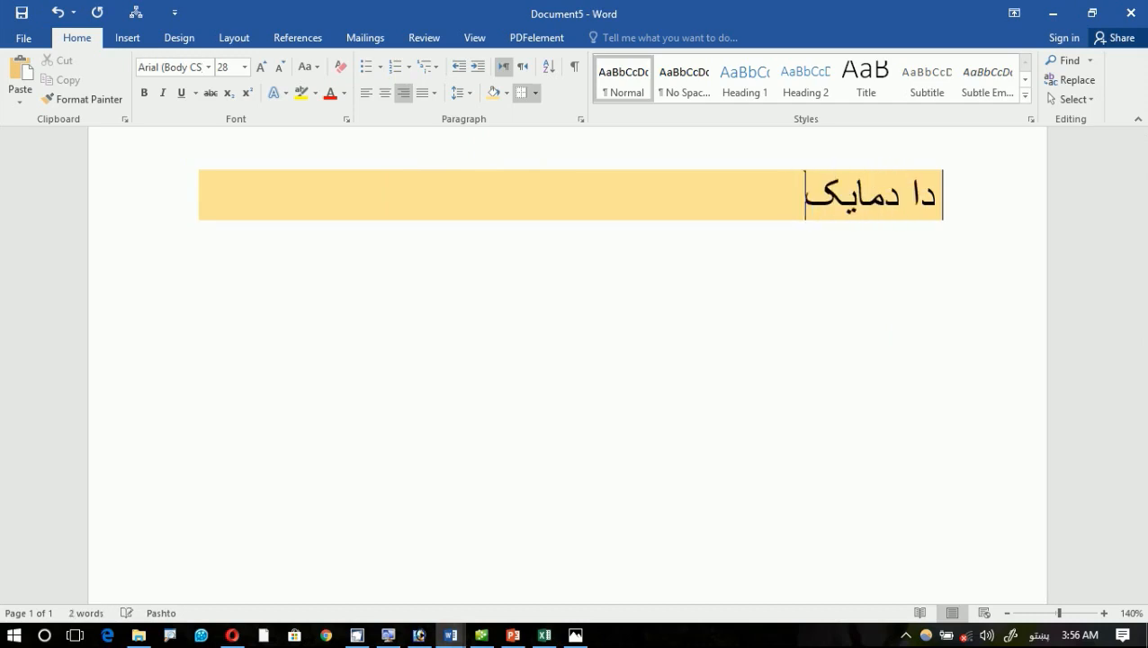
{"action": "type", "text": "روسافت و"}
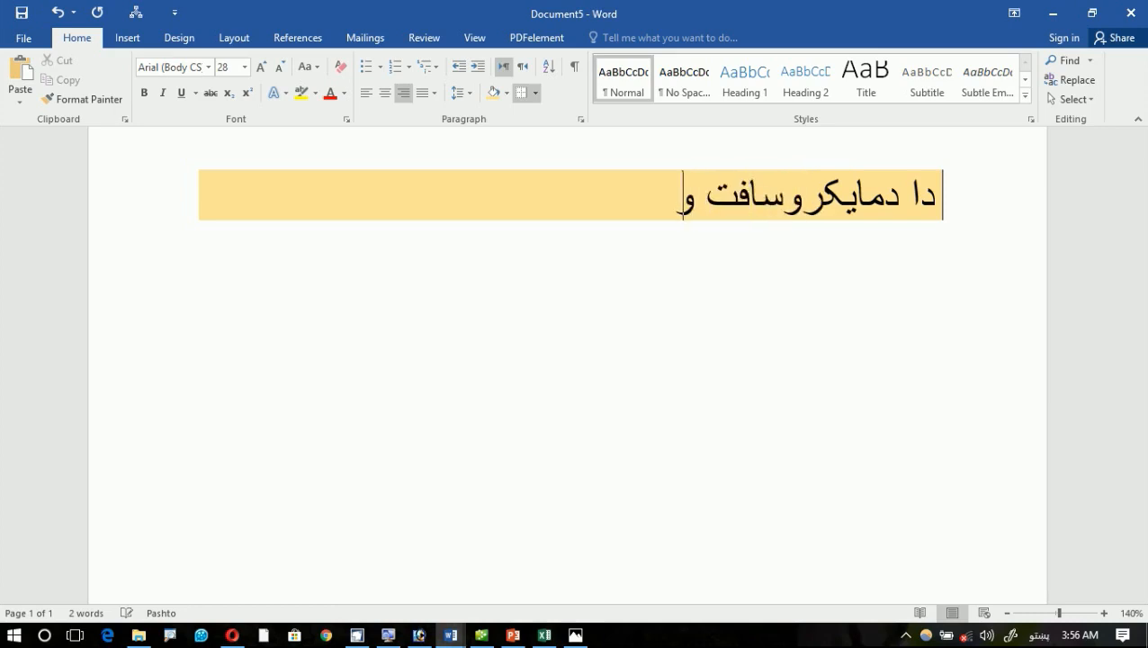
{"action": "type", "text": "رد کال"}
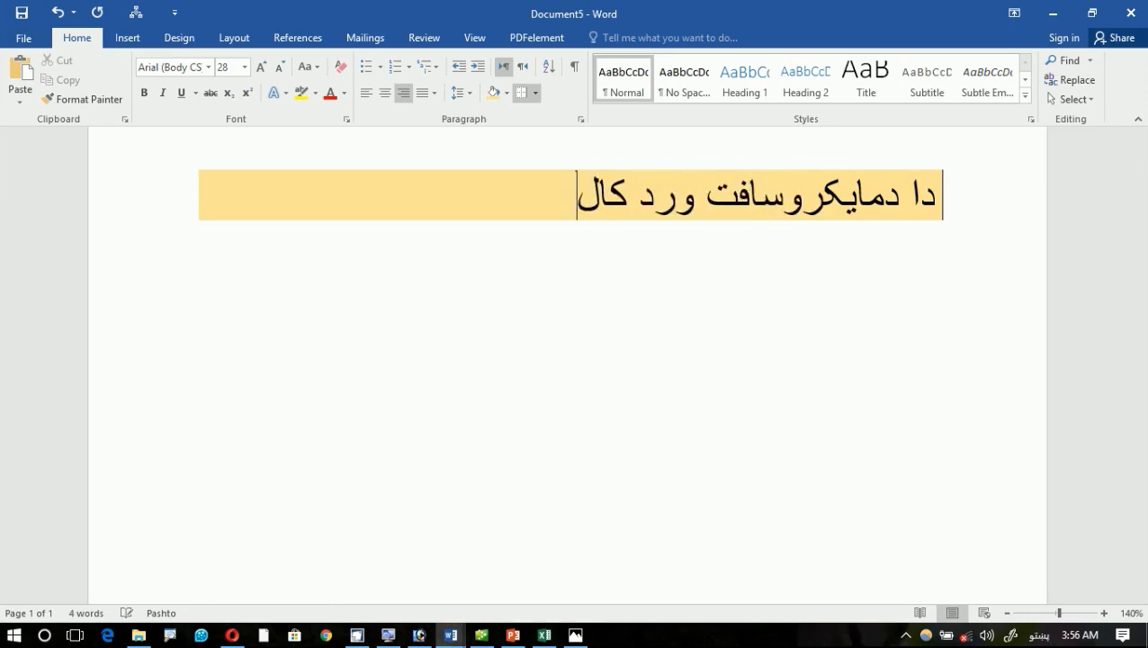
{"action": "key", "text": "BackSpace"}
{"action": "key", "text": "BackSpace"}
{"action": "type", "text": "لس"}
{"action": "key", "text": "BackSpace"}
{"action": "type", "text": "ا"}
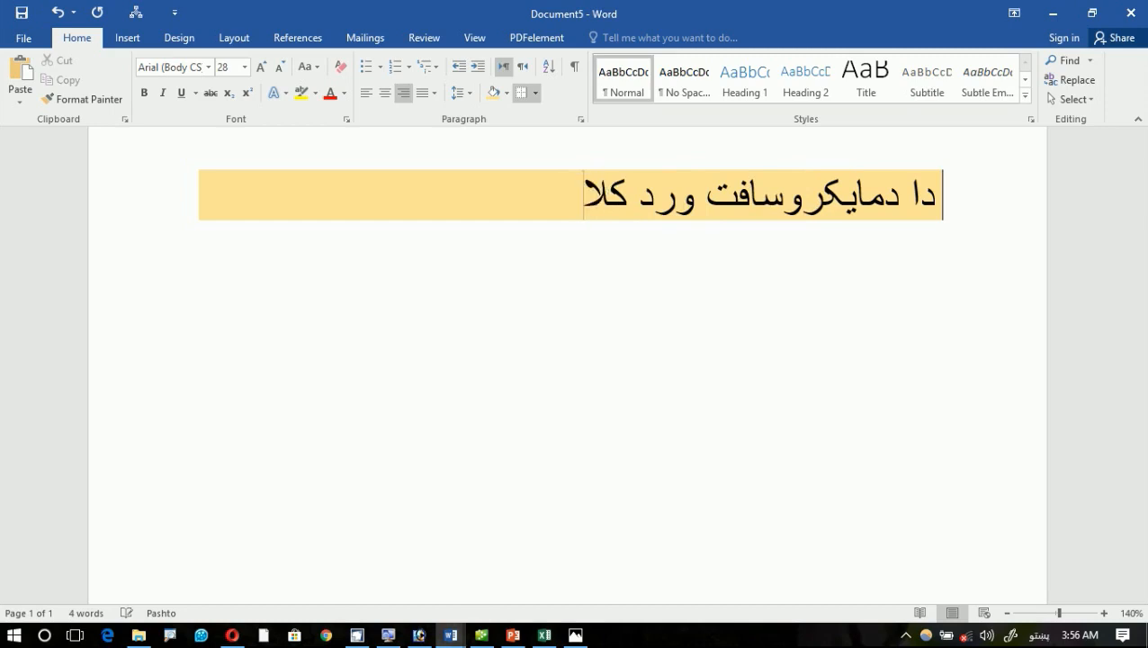
{"action": "key", "text": "BackSpace"}
{"action": "type", "text": "سدی"}
{"action": "key", "text": "BackSpace"}
{"action": "key", "text": "BackSpace"}
{"action": "type", "text": "دمای"}
{"action": "key", "text": "BackSpace"}
{"action": "key", "text": "BackSpace"}
{"action": "type", "text": "ی"}
{"action": "key", "text": "BackSpace"}
{"action": "type", "text": "دی"}
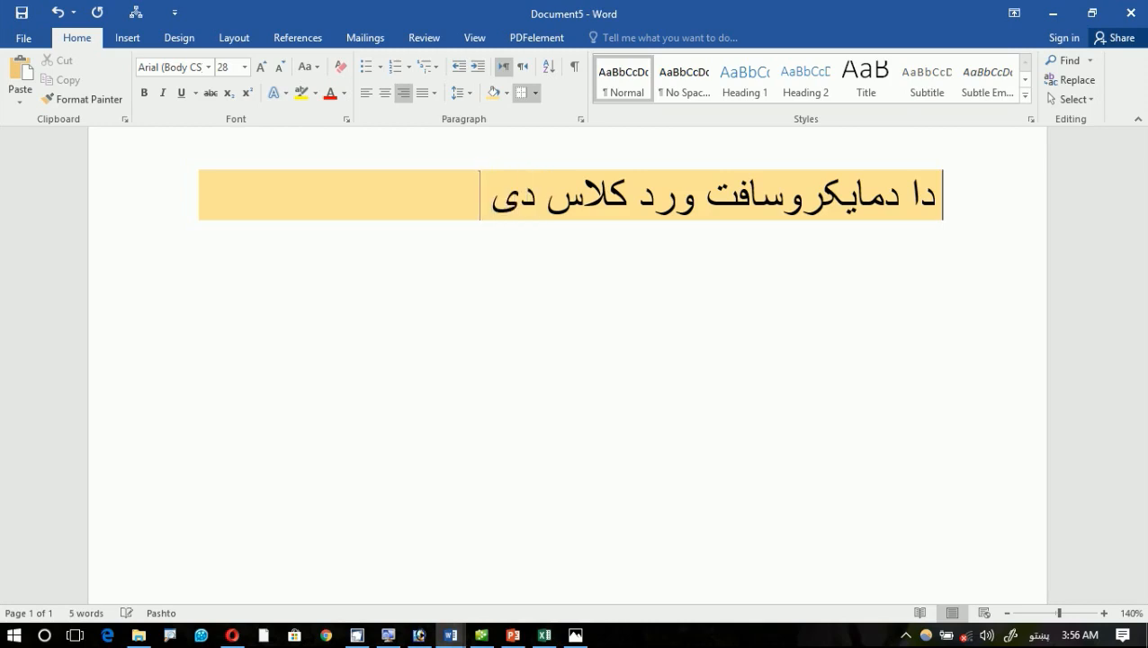
Step: Switch the input language to English and continue the Pashto sentence's line with "This comptue"
{"action": "key", "text": "super+space"}
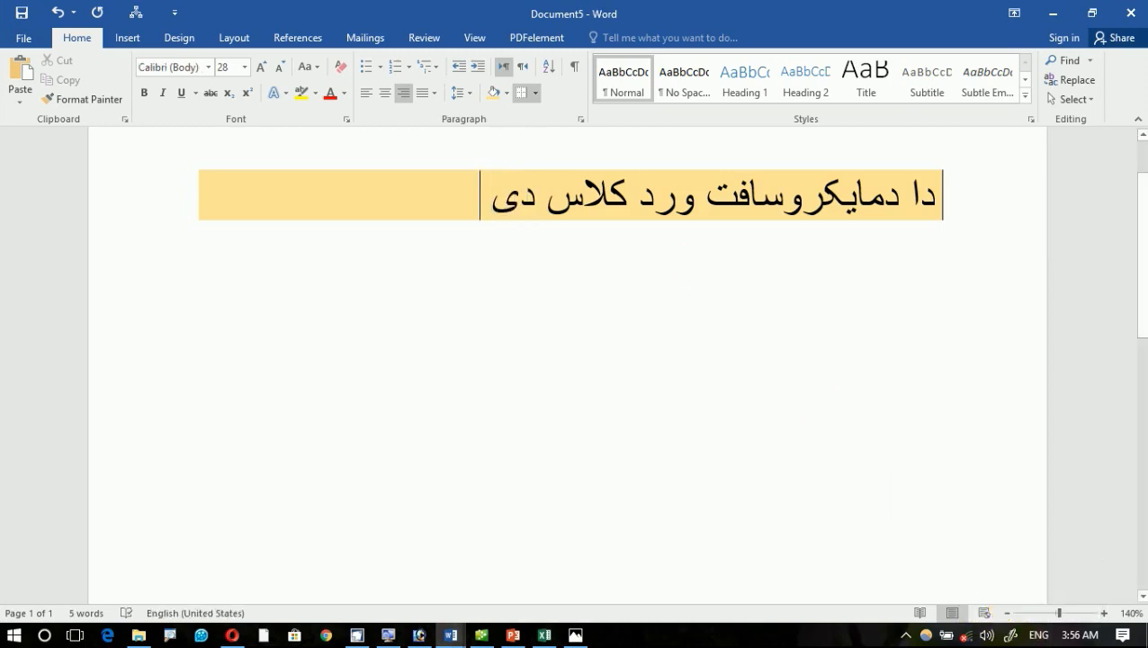
{"action": "key", "text": "Home"}
{"action": "type", "text": "T"}
{"action": "key", "text": "BackSpace"}
{"action": "type", "text": "This co"}
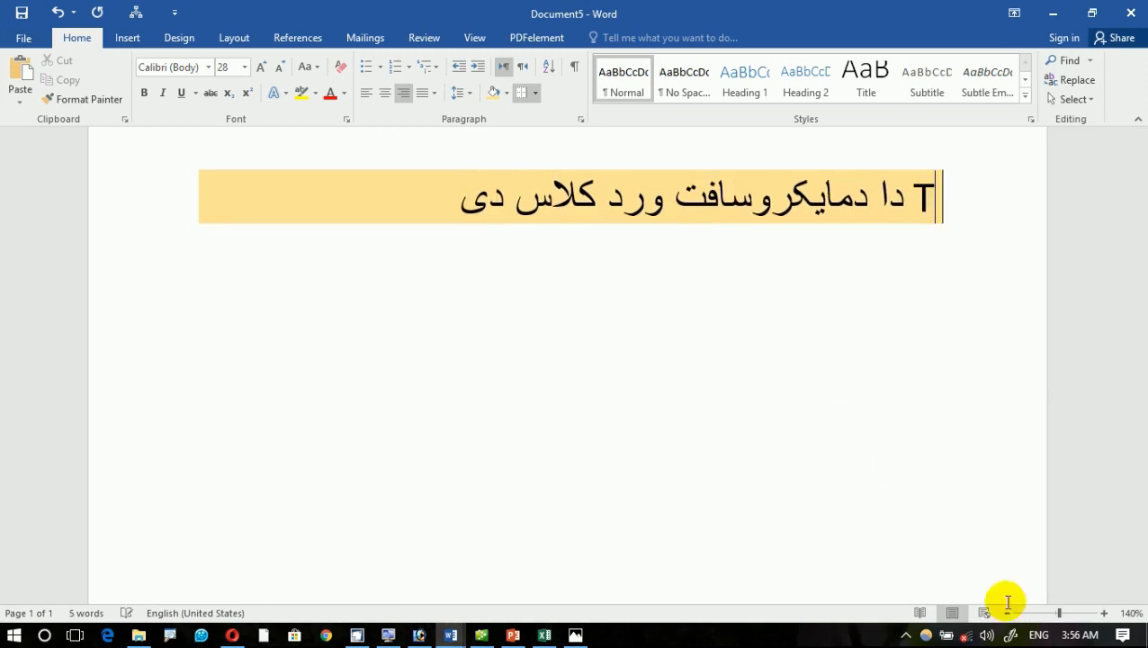
{"action": "type", "text": "mptue"}
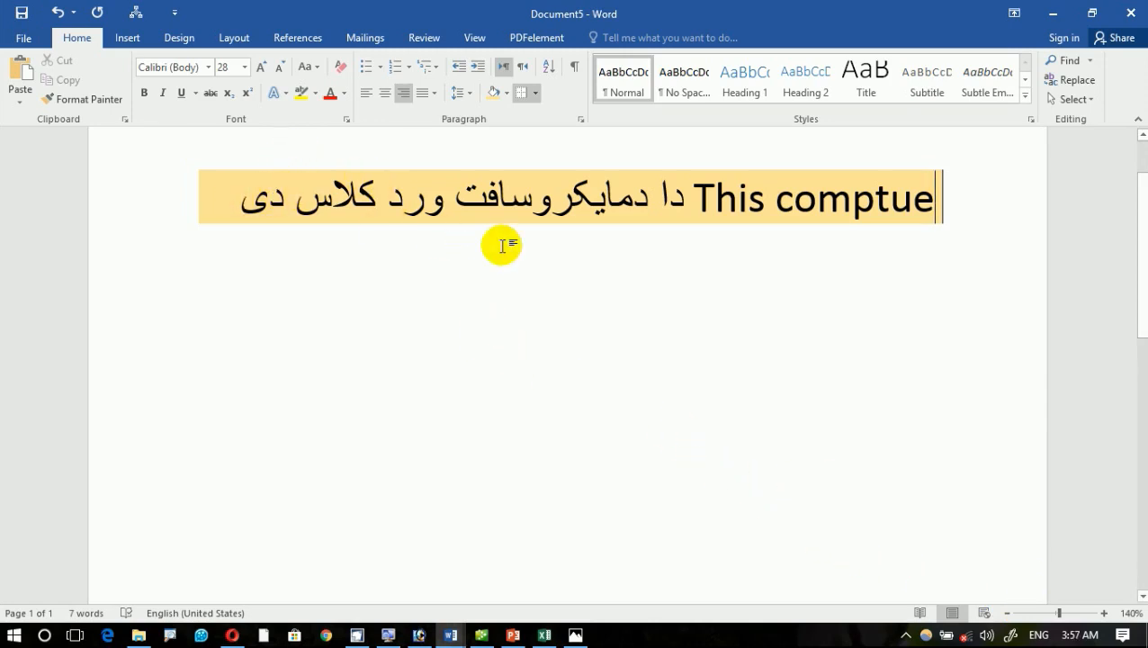
Step: Start a new line three paragraphs below the mixed sentence and write the Pashto words "دا یوه مڼه" using the Pashto input language
{"action": "key", "text": "Return"}
{"action": "key", "text": "Return"}
{"action": "key", "text": "Return"}
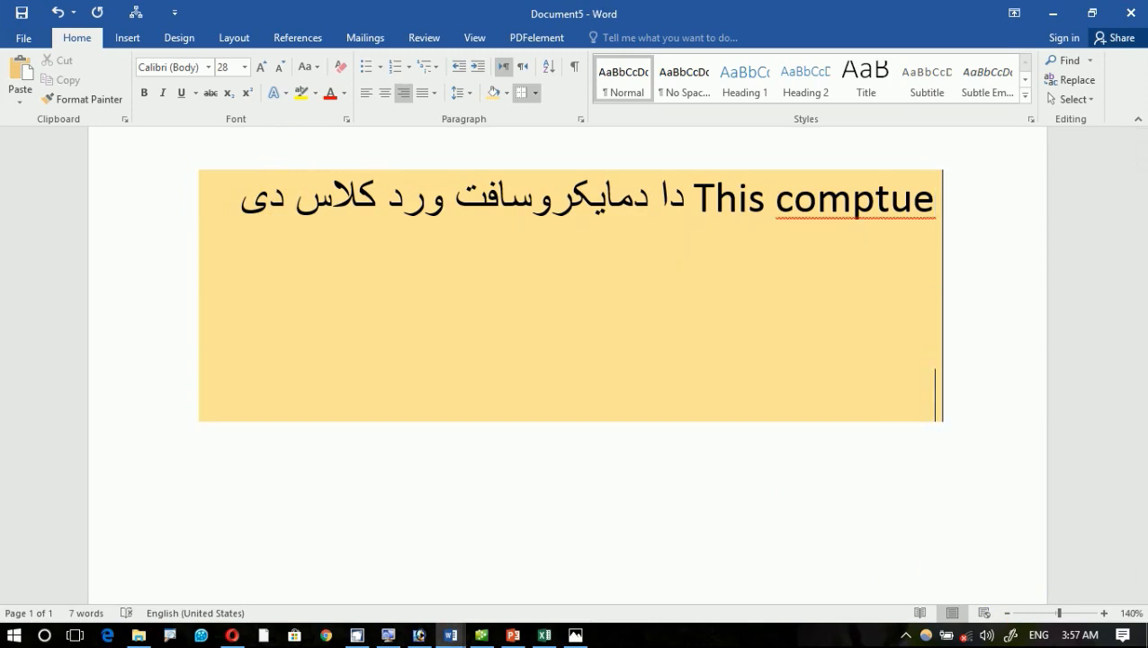
{"action": "type", "text": "n"}
{"action": "key", "text": "BackSpace"}
{"action": "type", "text": "N"}
{"action": "key", "text": "BackSpace"}
{"action": "key", "text": "alt+shift"}
{"action": "type", "text": "دا"}
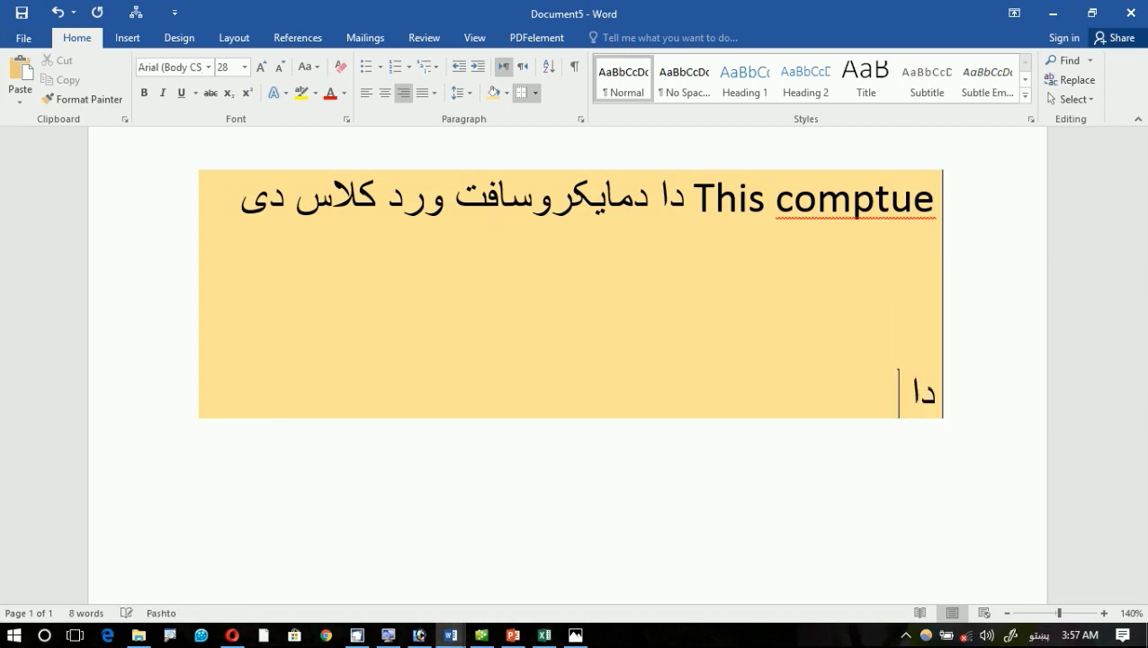
{"action": "type", "text": " یوه م"}
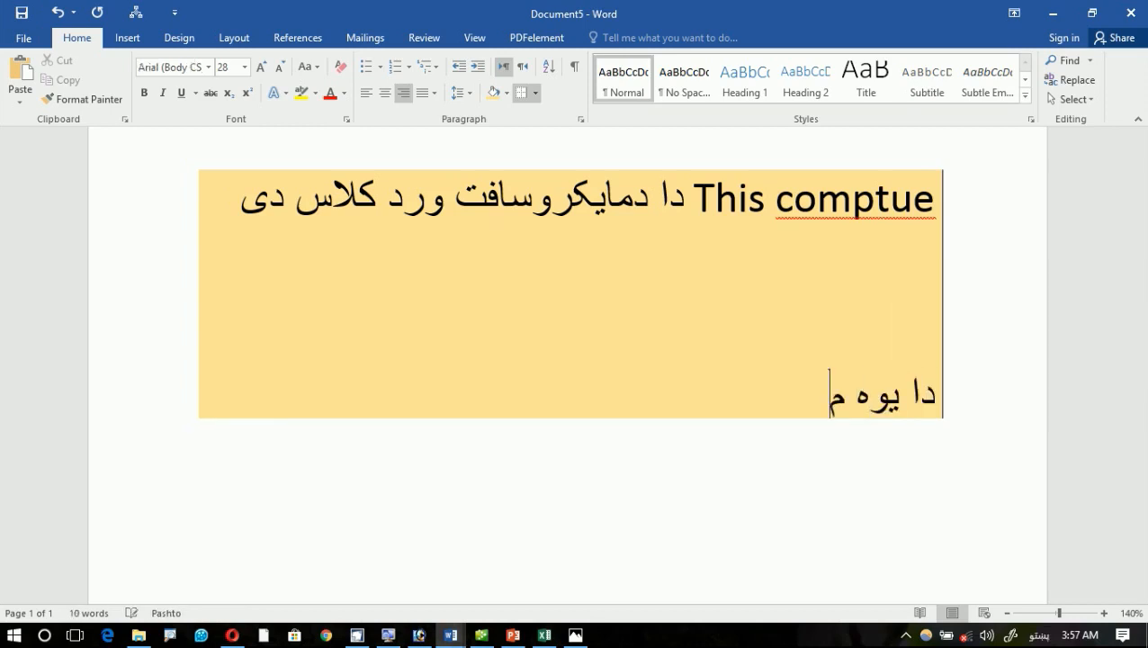
{"action": "type", "text": "نه ده"}
{"action": "key", "text": "BackSpace"}
{"action": "key", "text": "BackSpace"}
{"action": "key", "text": "BackSpace"}
Step: Continue the second Pashto line with the English word "apple" followed by the Pashto word "ده", switching the input language for each
{"action": "key", "text": "alt+shift"}
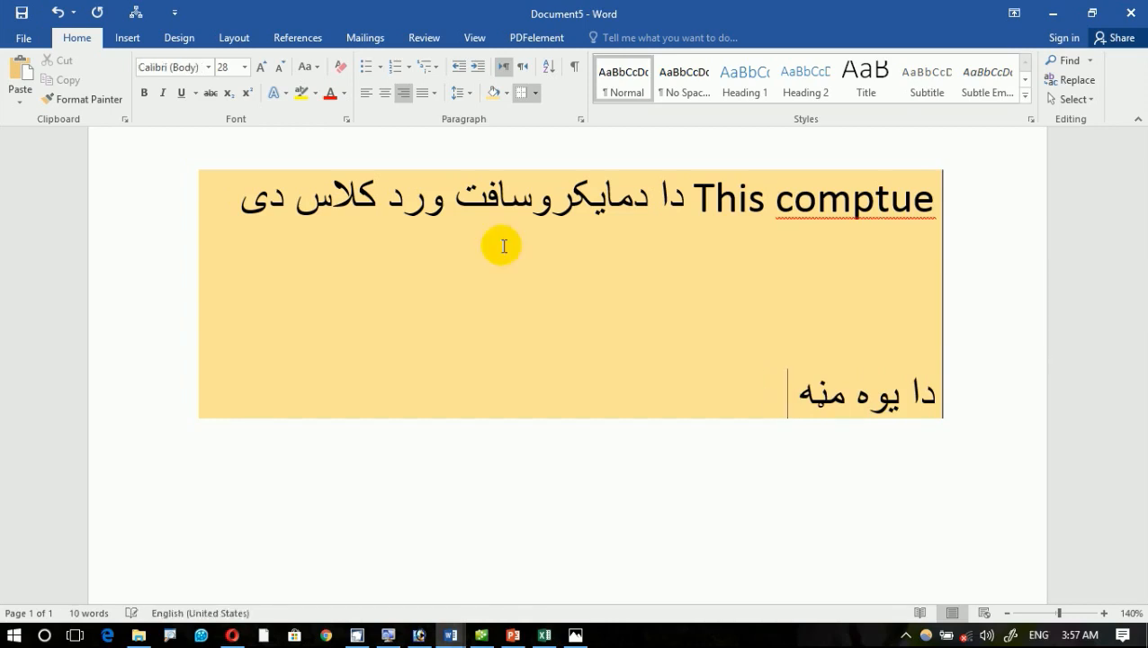
{"action": "type", "text": "applete"}
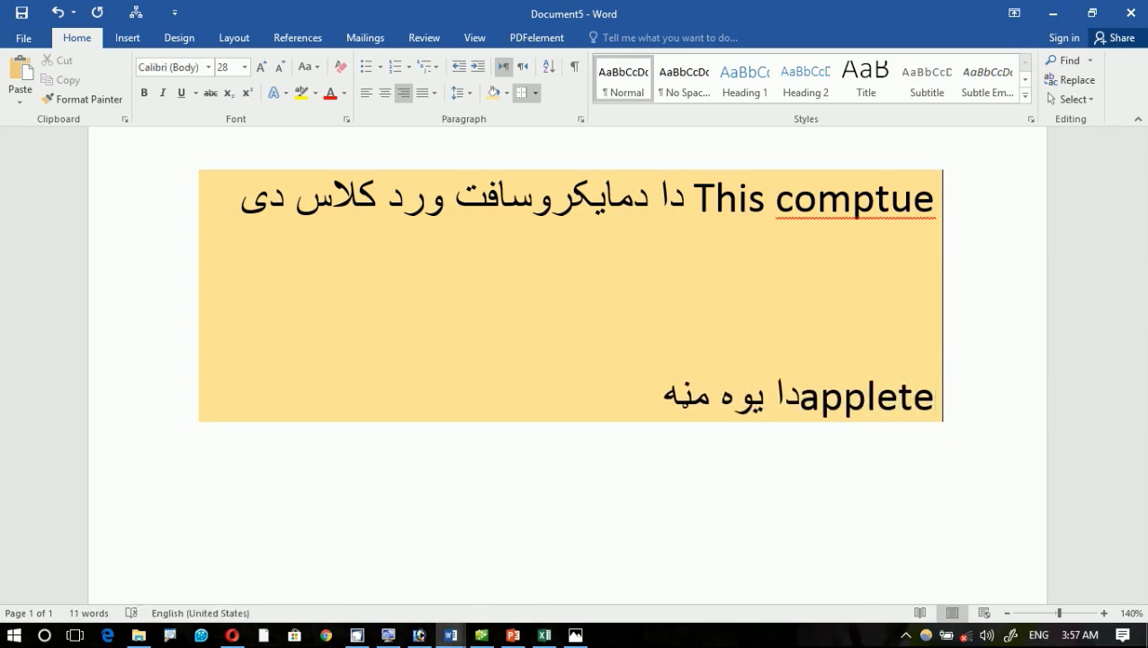
{"action": "key", "text": "BackSpace"}
{"action": "key", "text": "BackSpace"}
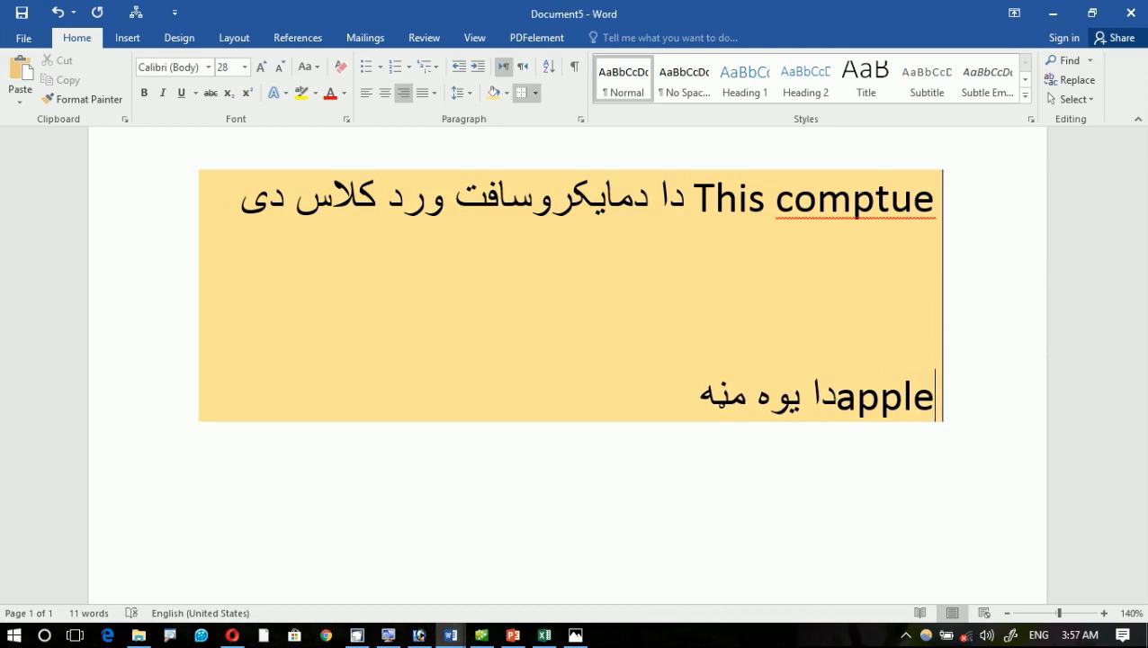
{"action": "key", "text": "alt+shift"}
{"action": "type", "text": "ده"}
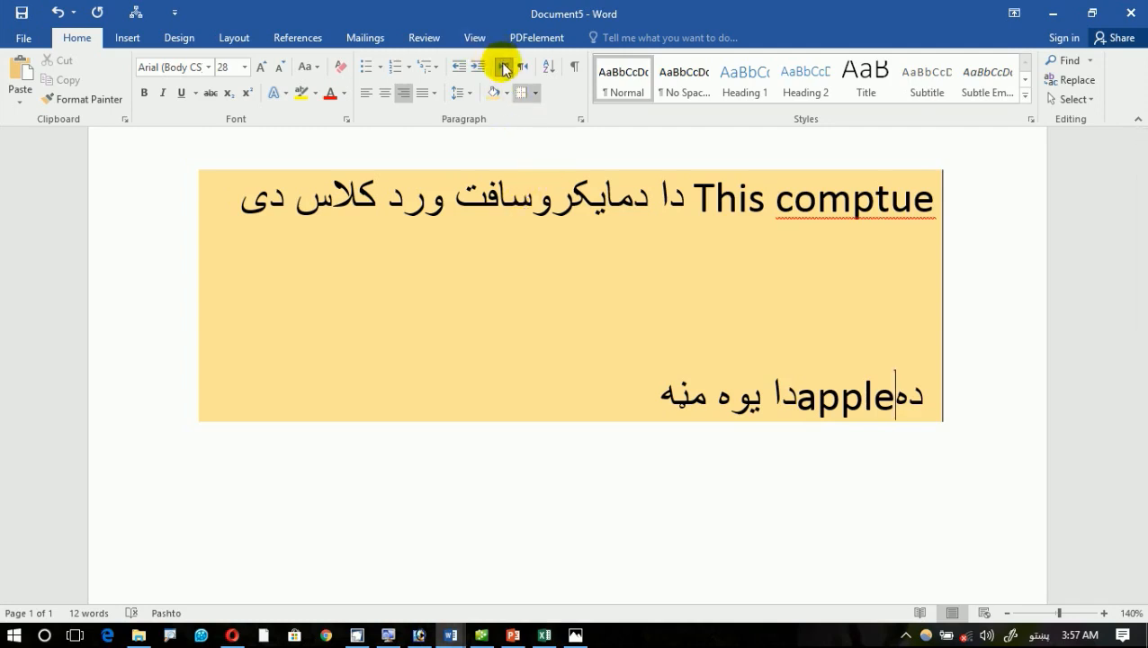
Step: Set the text direction of the whole document to right-to-left, and delete all of its text
{"action": "key", "text": "ctrl+a"}
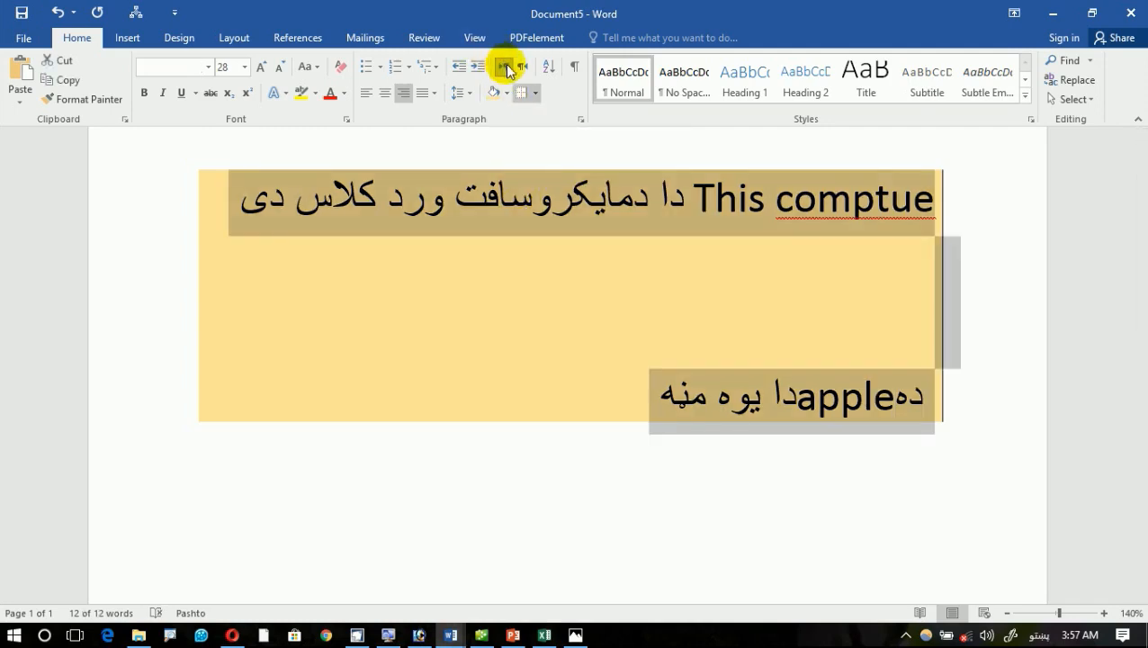
{"action": "left_click", "coordinate": [522, 67]}
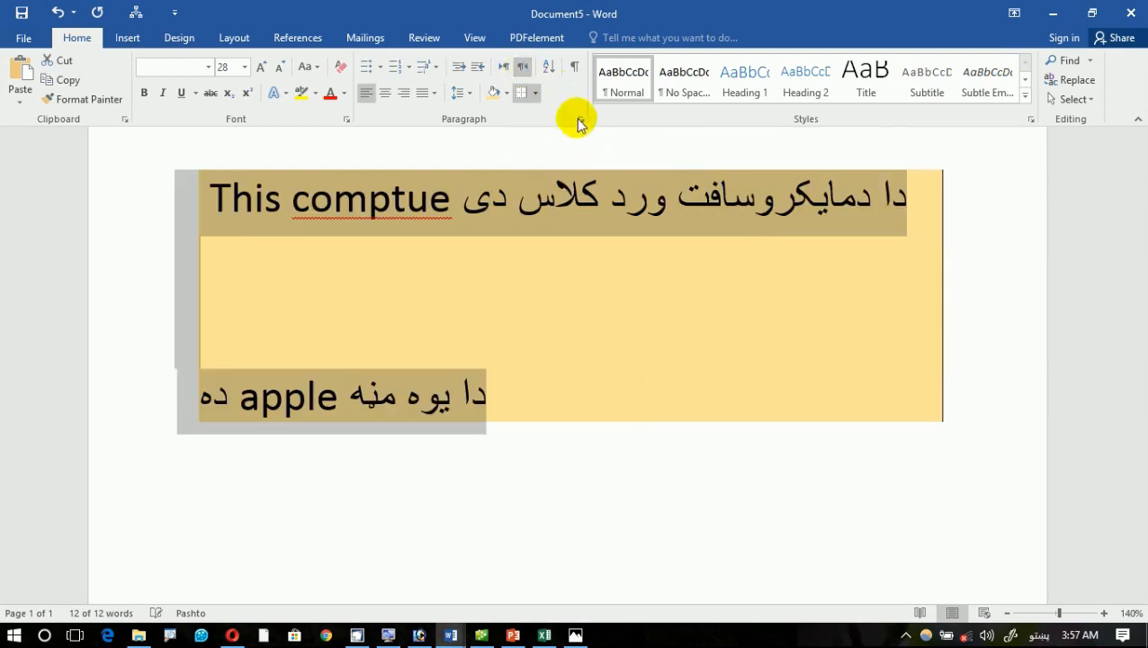
{"action": "key", "text": "Delete"}
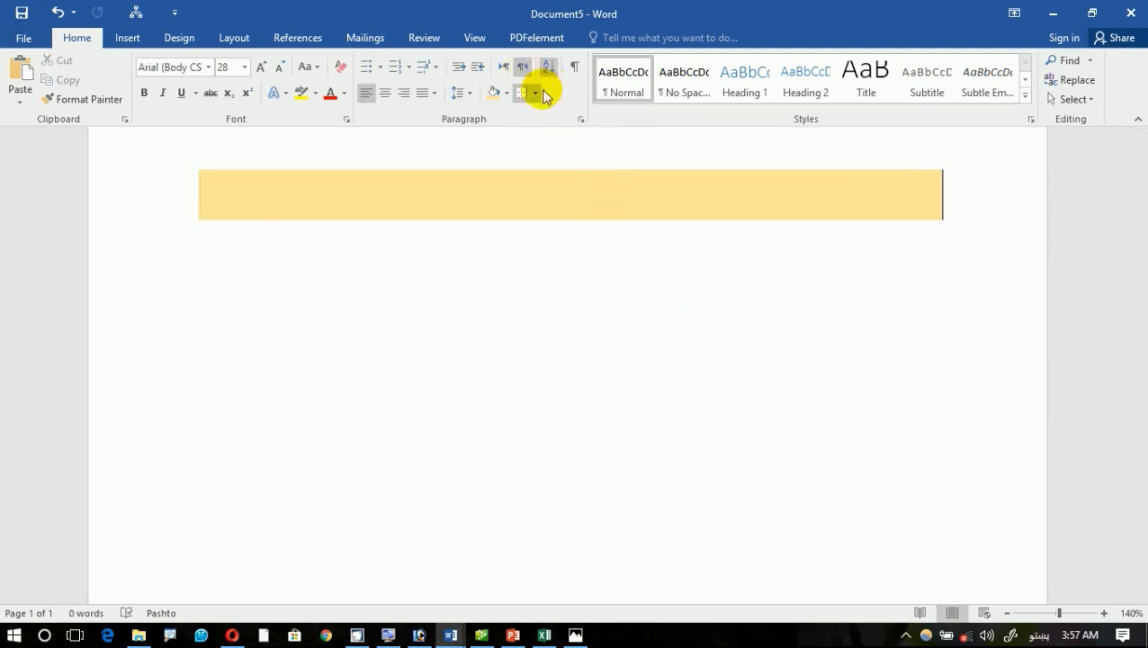
Step: Write "د کمب" in the empty paragraph with the Pashto input language and right-align the line
{"action": "left_click", "coordinate": [1037, 635]}
{"action": "left_click", "coordinate": [976, 531]}
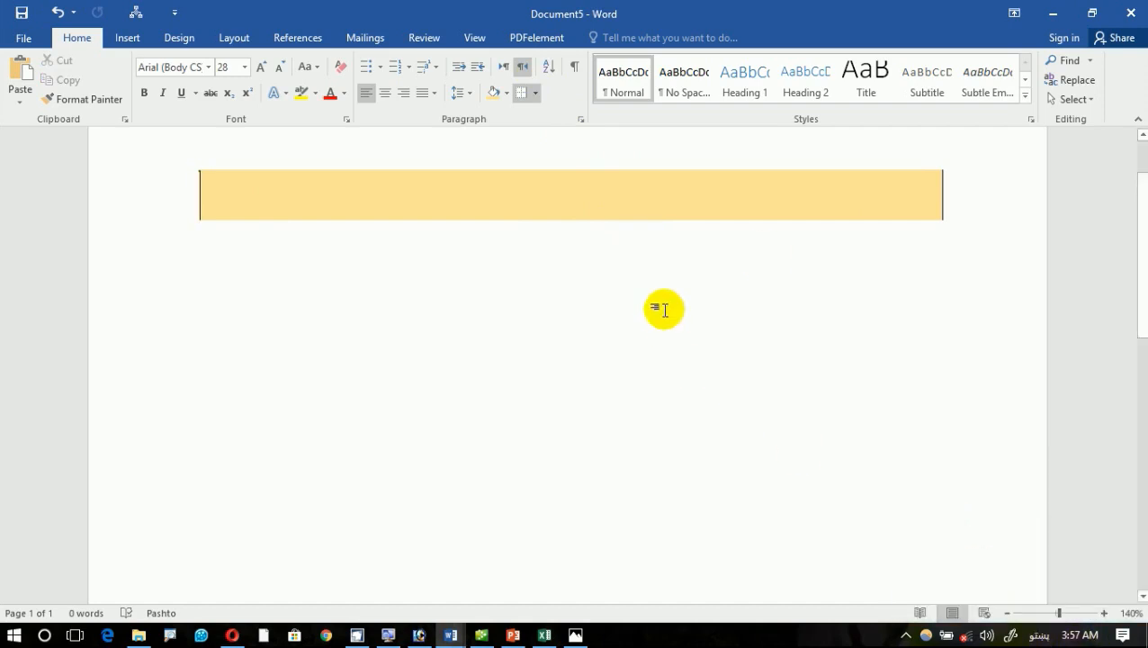
{"action": "type", "text": "د"}
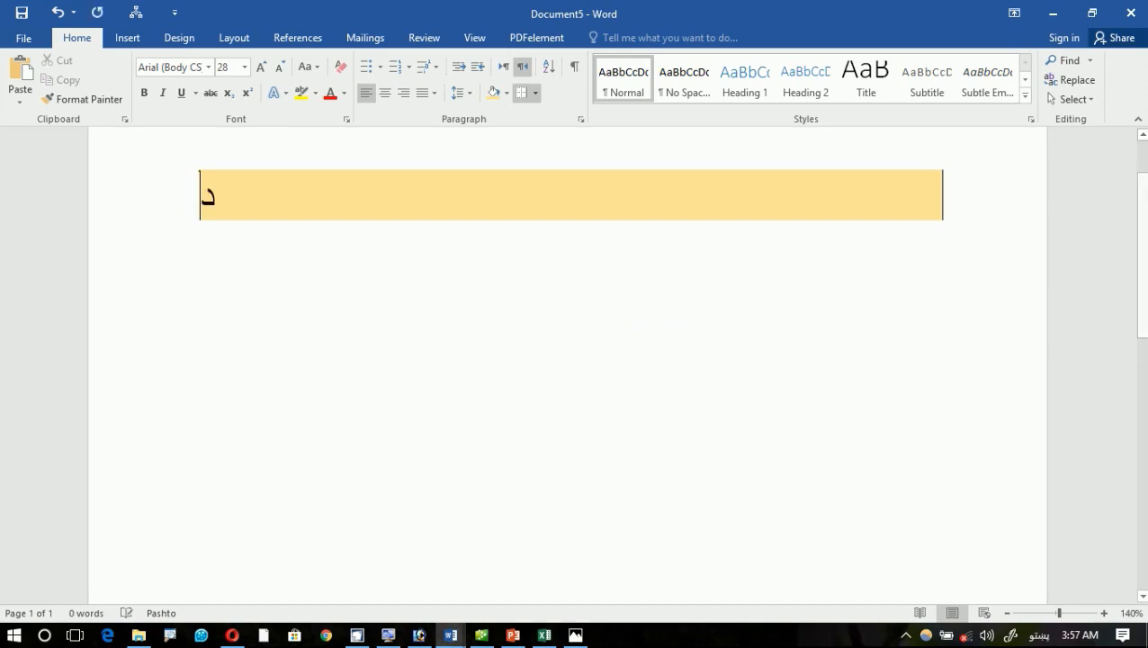
{"action": "type", "text": " کمب"}
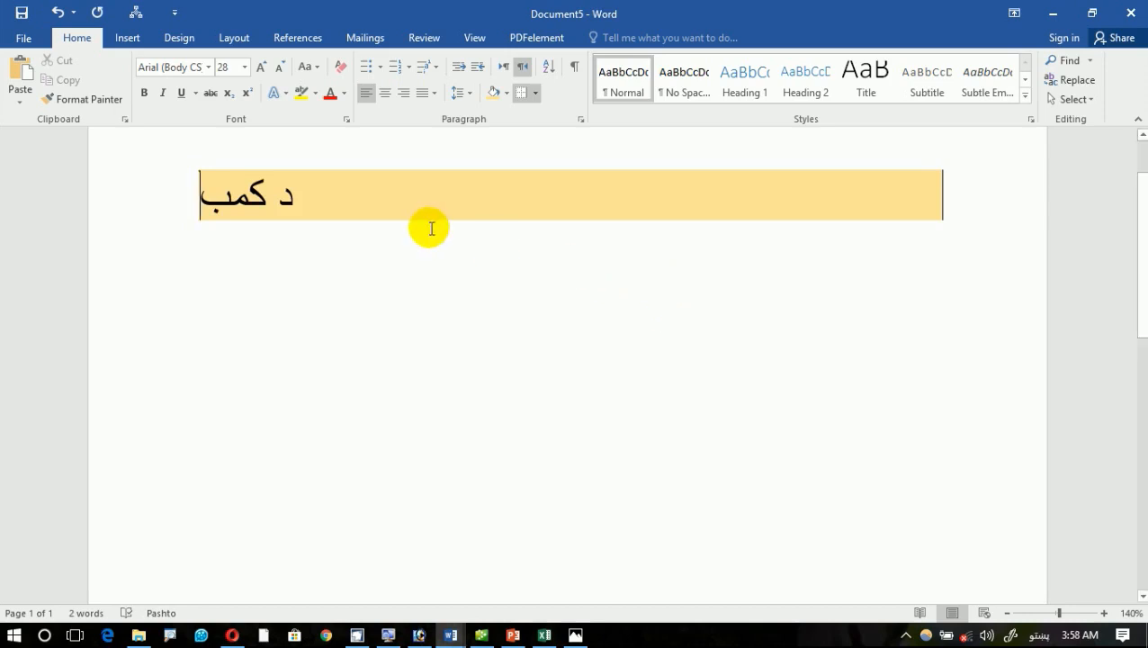
{"action": "triple_click", "coordinate": [241, 195]}
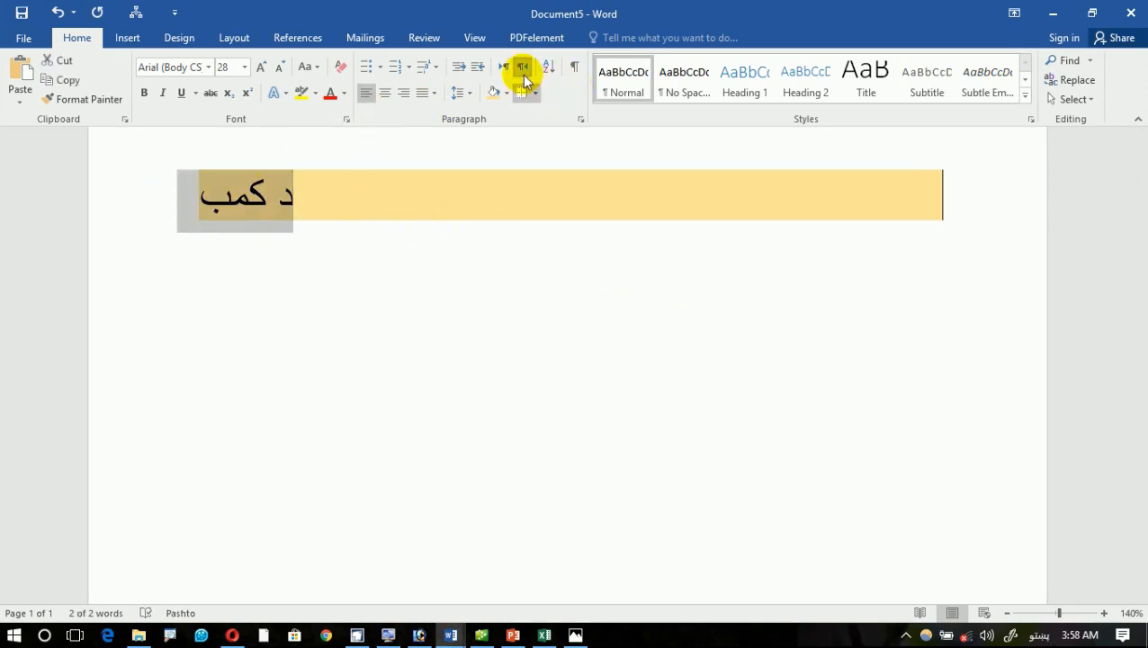
{"action": "left_click", "coordinate": [403, 93]}
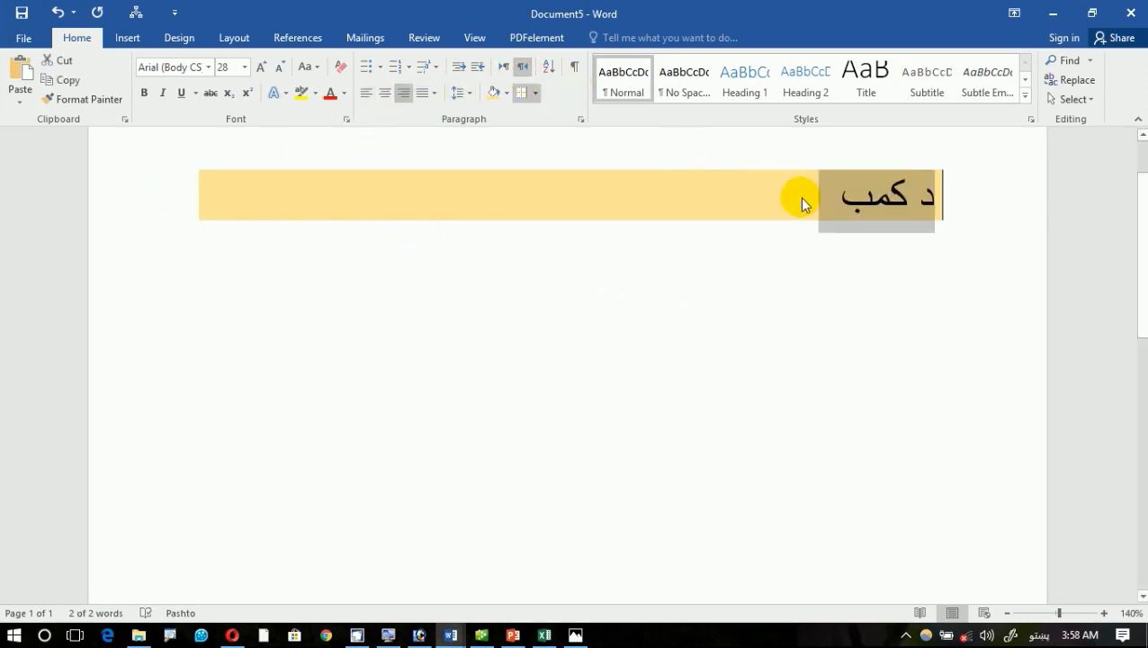
Step: Replace the line's text with the Pashto words "سافټویر زده کړه"
{"action": "left_click_drag", "start_coordinate": [801, 200], "coordinate": [939, 206]}
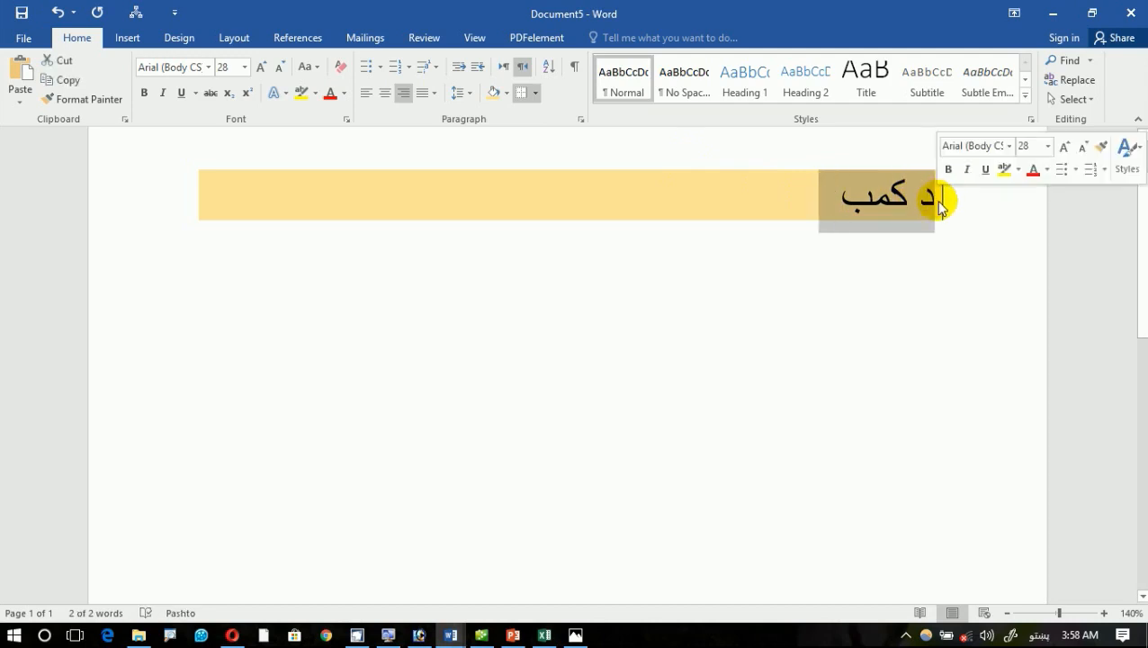
{"action": "type", "text": "ساف"}
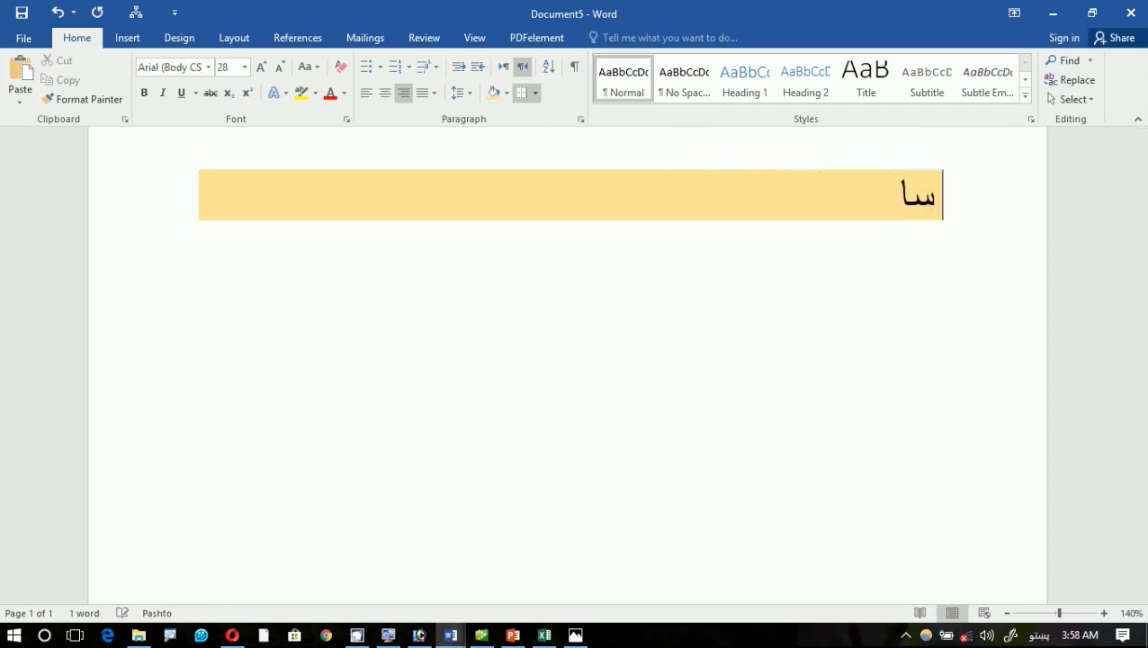
{"action": "key", "text": "BackSpace"}
{"action": "type", "text": "پ"}
{"action": "key", "text": "BackSpace"}
{"action": "type", "text": "ټویر ګلتس"}
{"action": "key", "text": "BackSpace"}
{"action": "key", "text": "BackSpace"}
{"action": "key", "text": "BackSpace"}
{"action": "key", "text": "BackSpace"}
{"action": "key", "text": "BackSpace"}
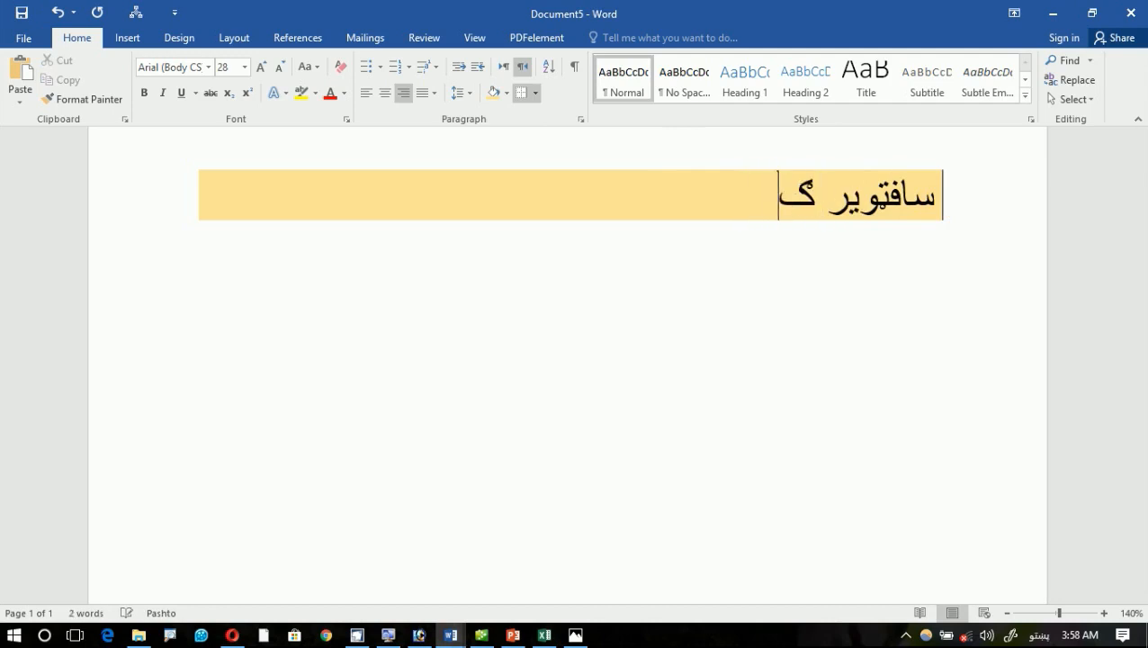
{"action": "type", "text": "زده کړنه"}
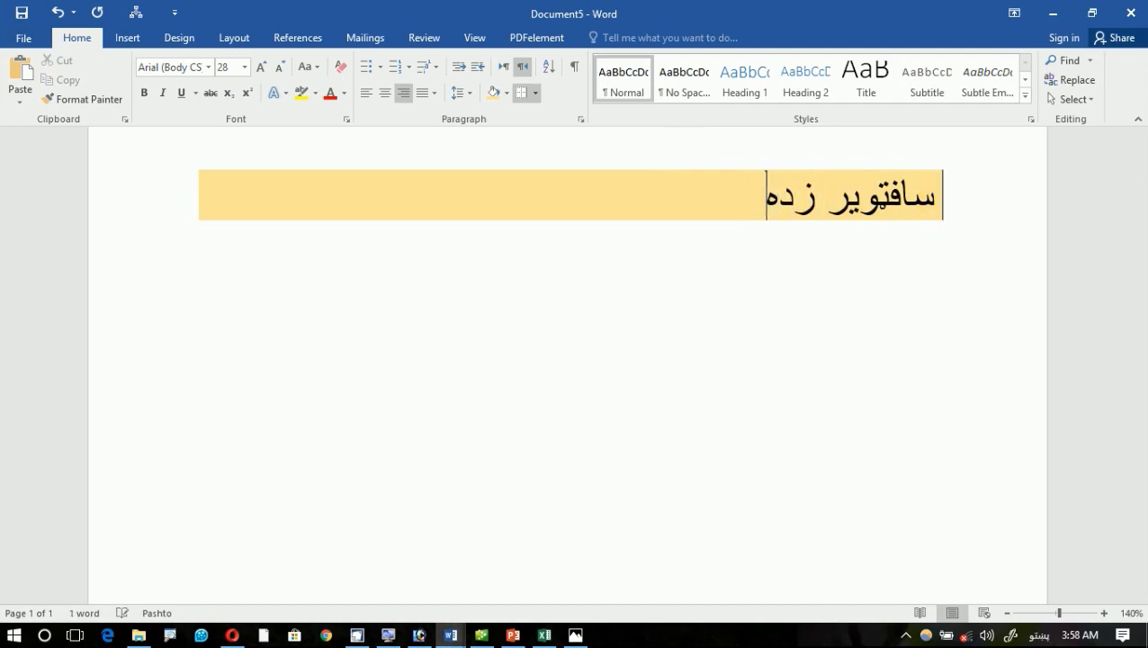
{"action": "key", "text": "BackSpace"}
{"action": "key", "text": "BackSpace"}
{"action": "type", "text": "ه"}
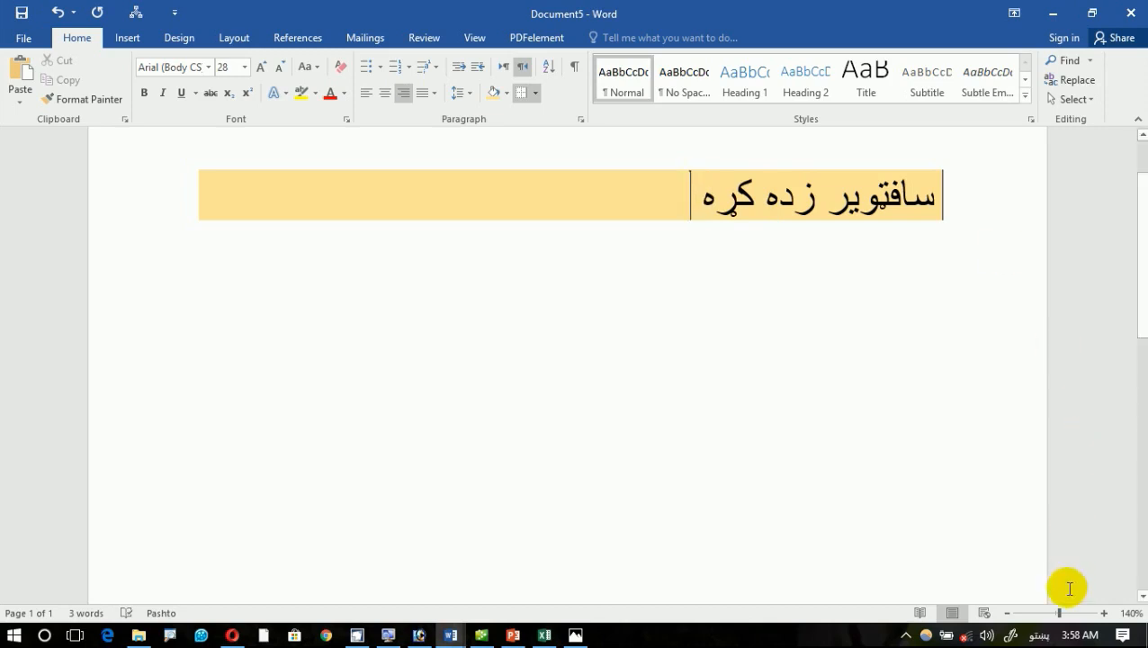
Step: Switch the input language to English and add "Software class" after the Pashto words on the line
{"action": "left_click", "coordinate": [1039, 635]}
{"action": "left_click", "coordinate": [1007, 501]}
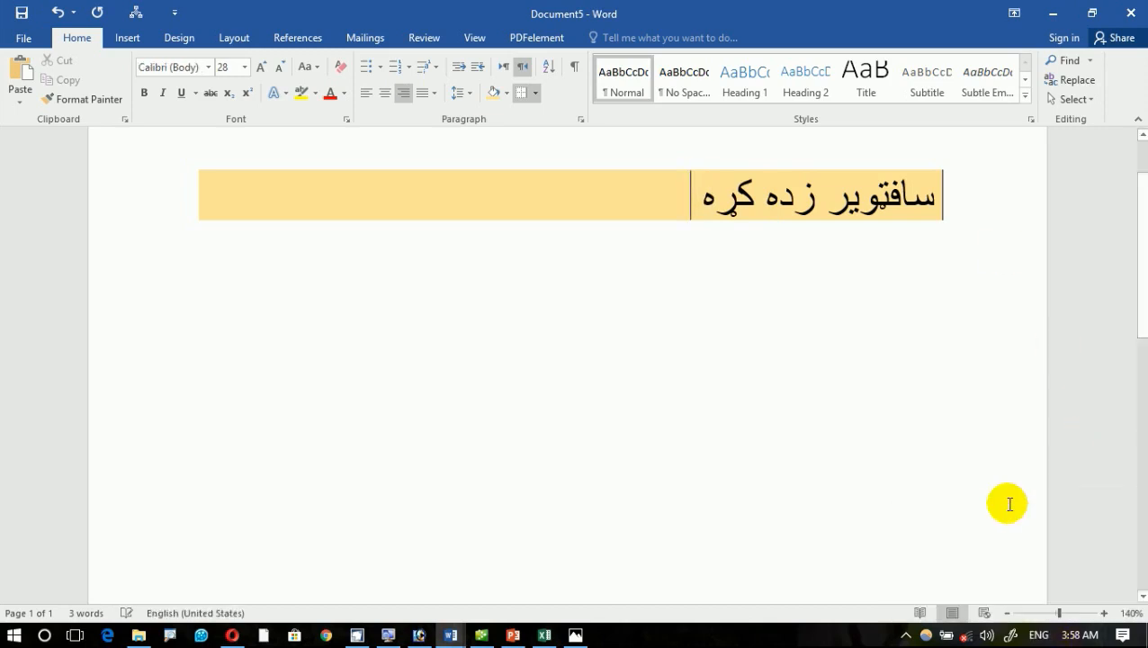
{"action": "type", "text": "Sftw"}
{"action": "key", "text": "BackSpace"}
{"action": "key", "text": "BackSpace"}
{"action": "key", "text": "BackSpace"}
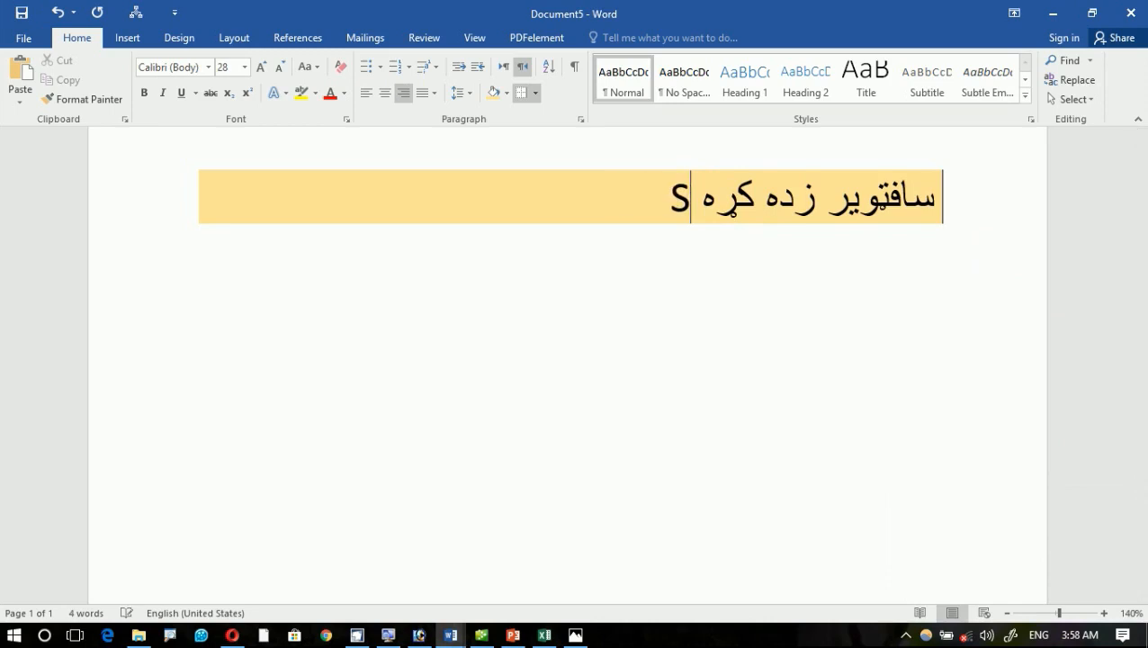
{"action": "type", "text": "oftware clsass"}
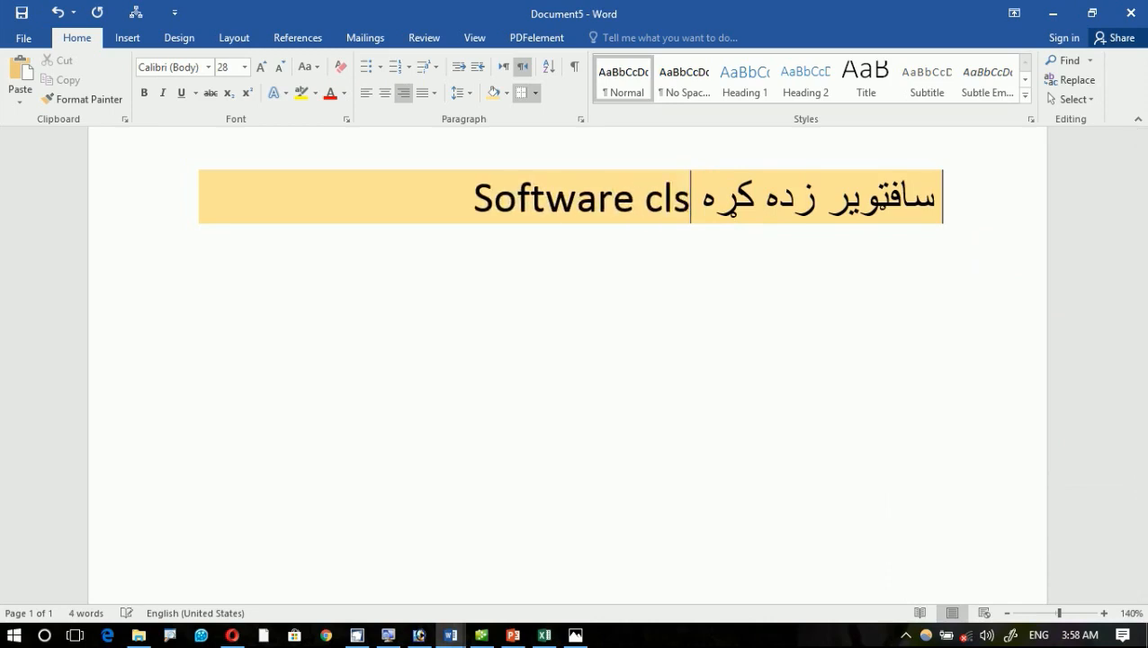
{"action": "key", "text": "BackSpace"}
{"action": "key", "text": "BackSpace"}
{"action": "key", "text": "BackSpace"}
{"action": "key", "text": "BackSpace"}
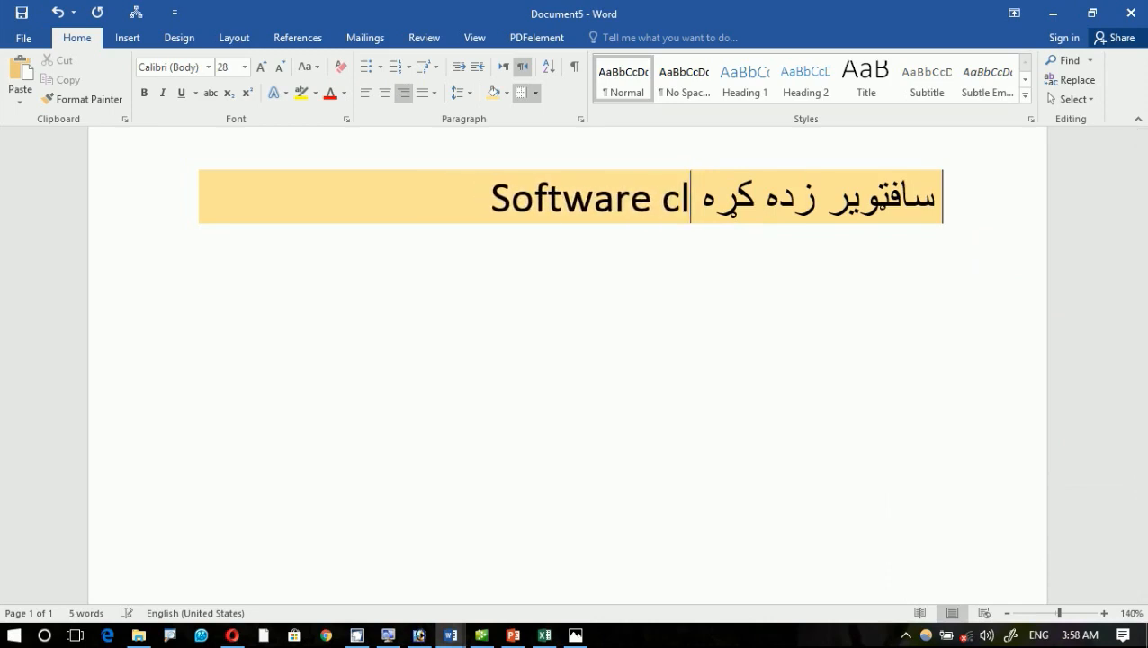
{"action": "type", "text": "ass"}
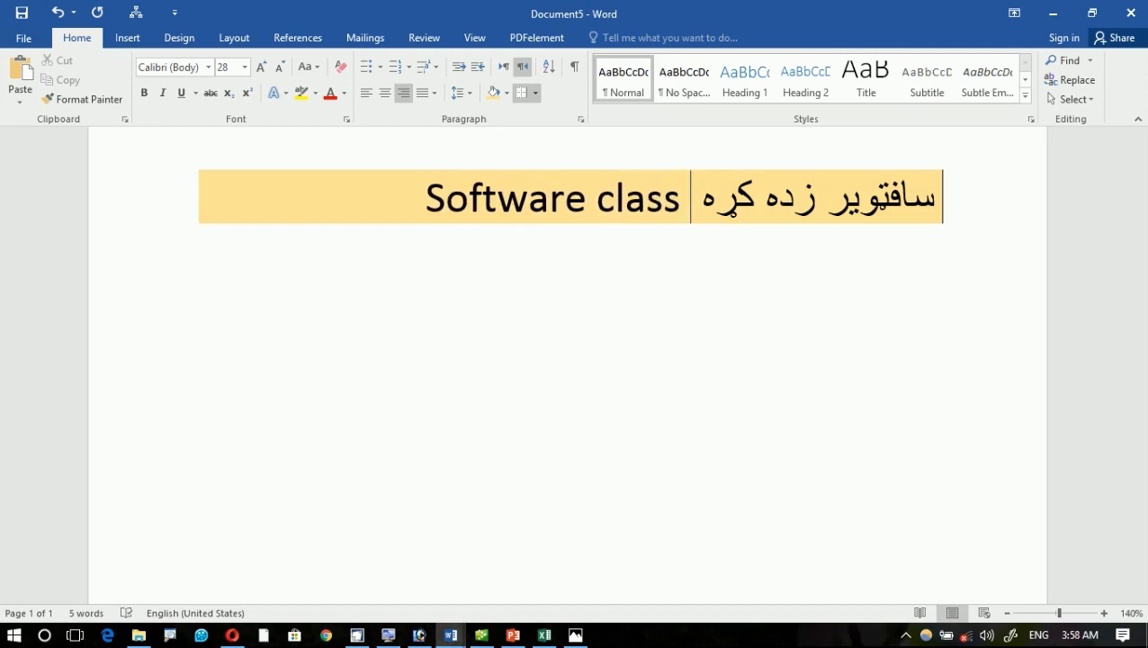
Step: Switch the input language back to Pashto and add the sample letters "بتسنیبتسینبت" at the end of the line
{"action": "key", "text": "super"}
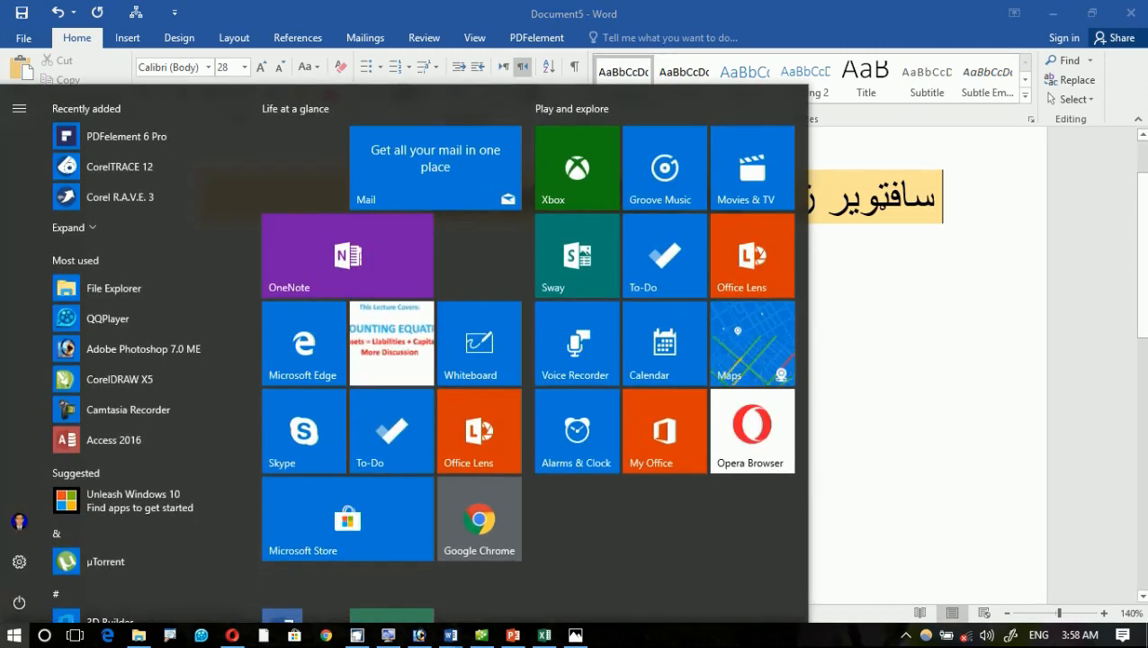
{"action": "key", "text": "super"}
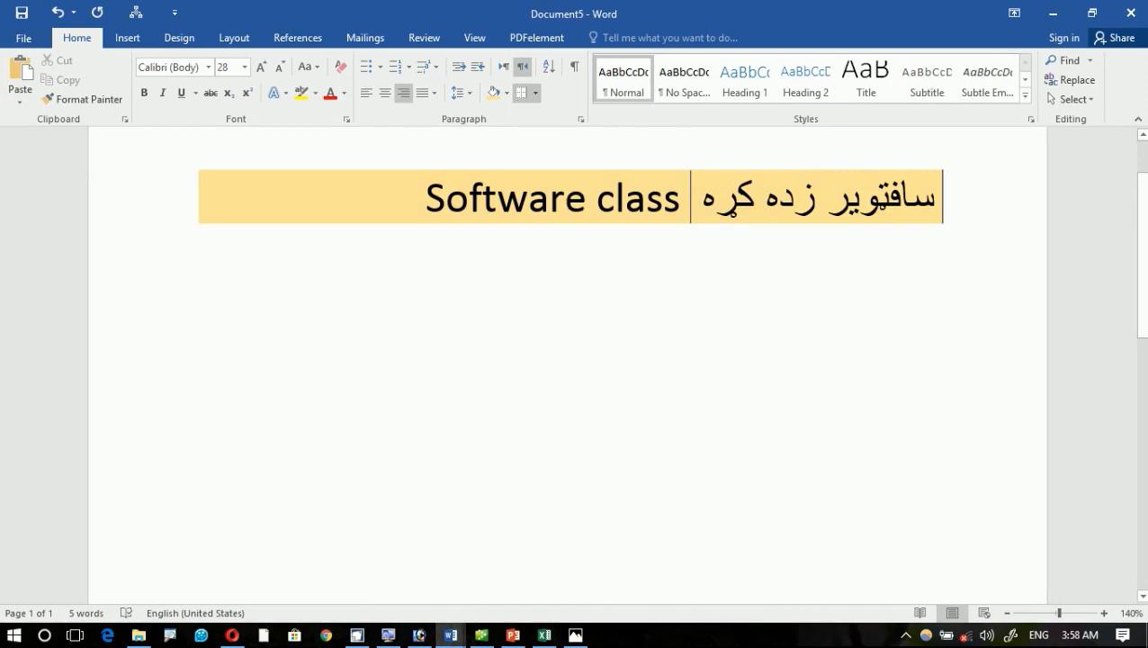
{"action": "key", "text": "super+space"}
{"action": "type", "text": "بتسنیبتسینبت"}
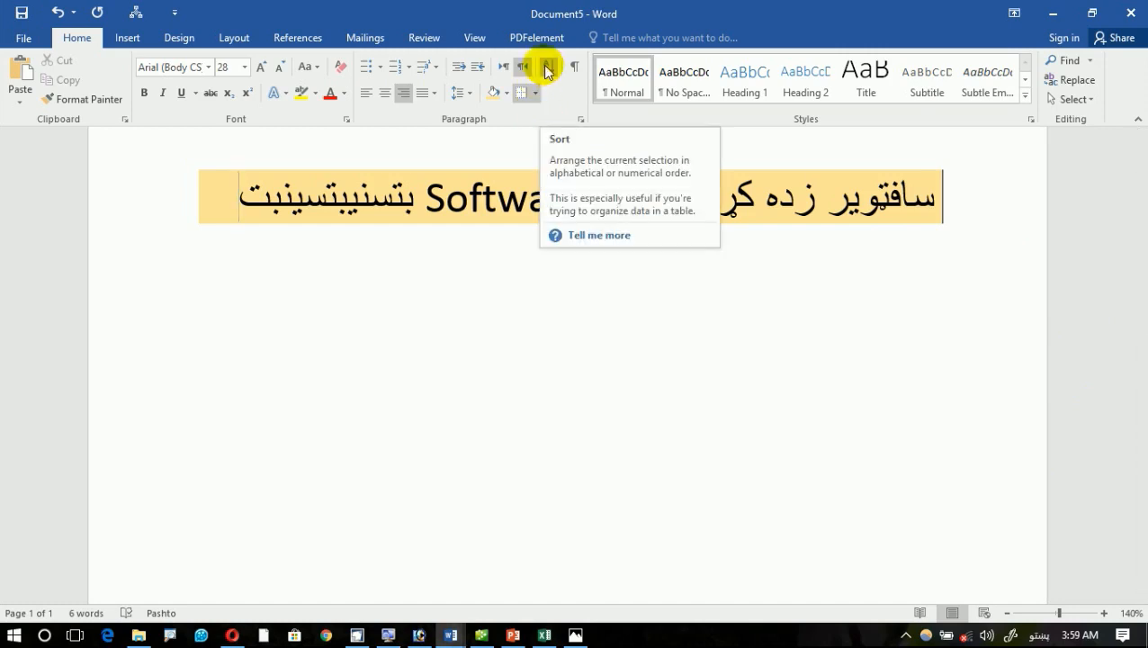
Step: Delete all of the document's text and left-align the empty paragraph
{"action": "left_click", "coordinate": [510, 279]}
{"action": "key", "text": "ctrl+a"}
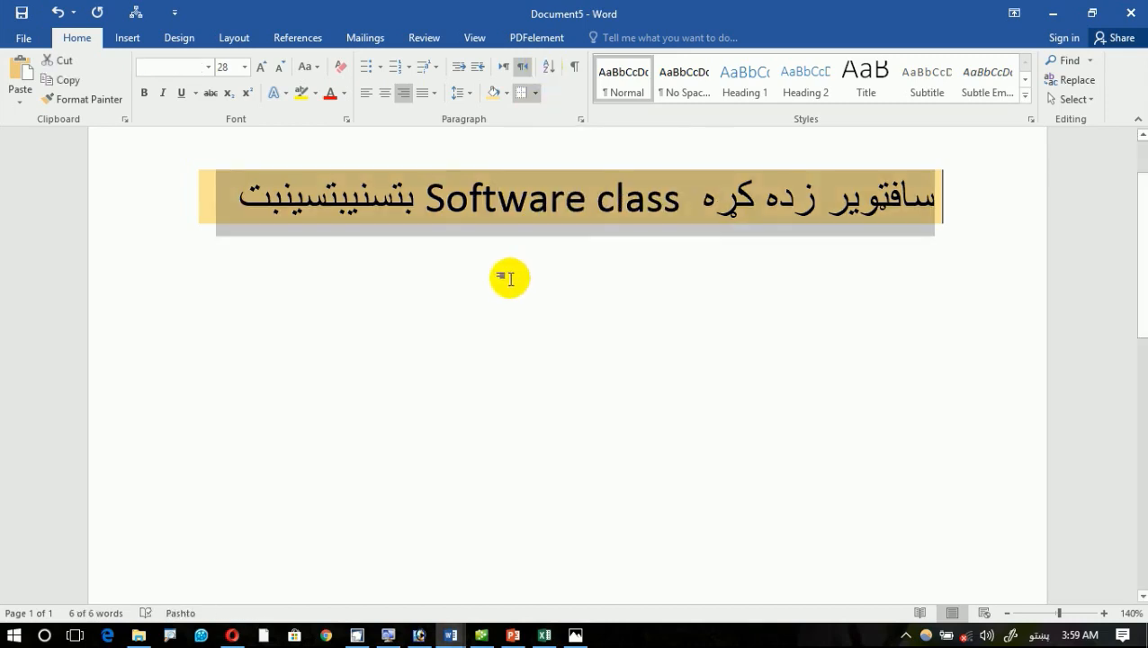
{"action": "key", "text": "Delete"}
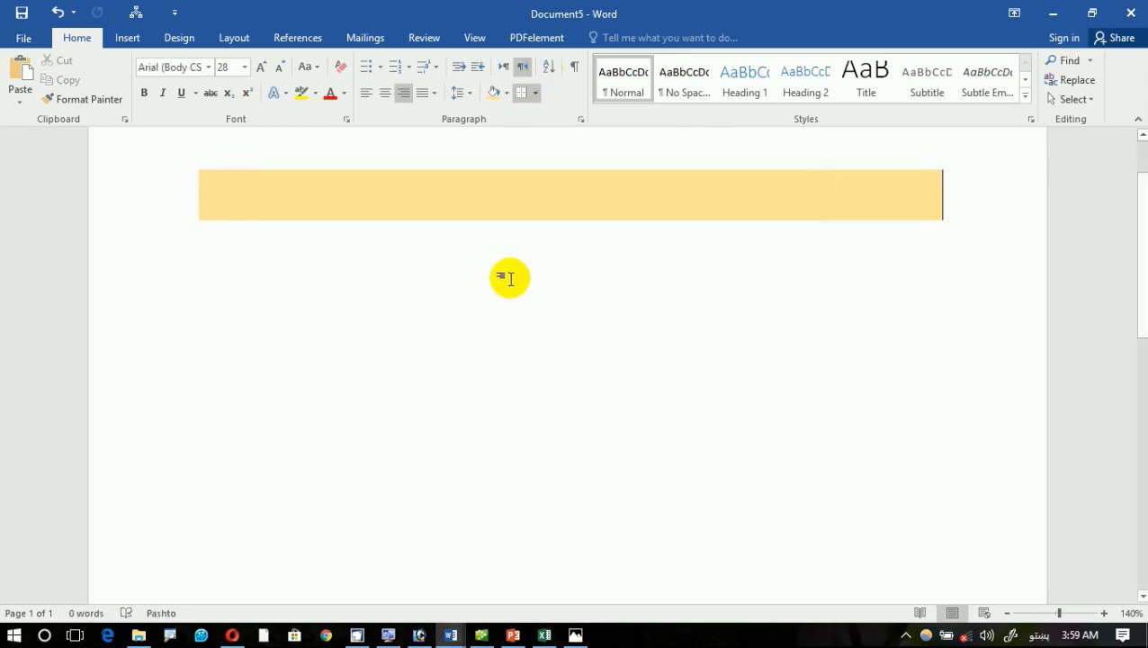
{"action": "key", "text": "ctrl+l"}
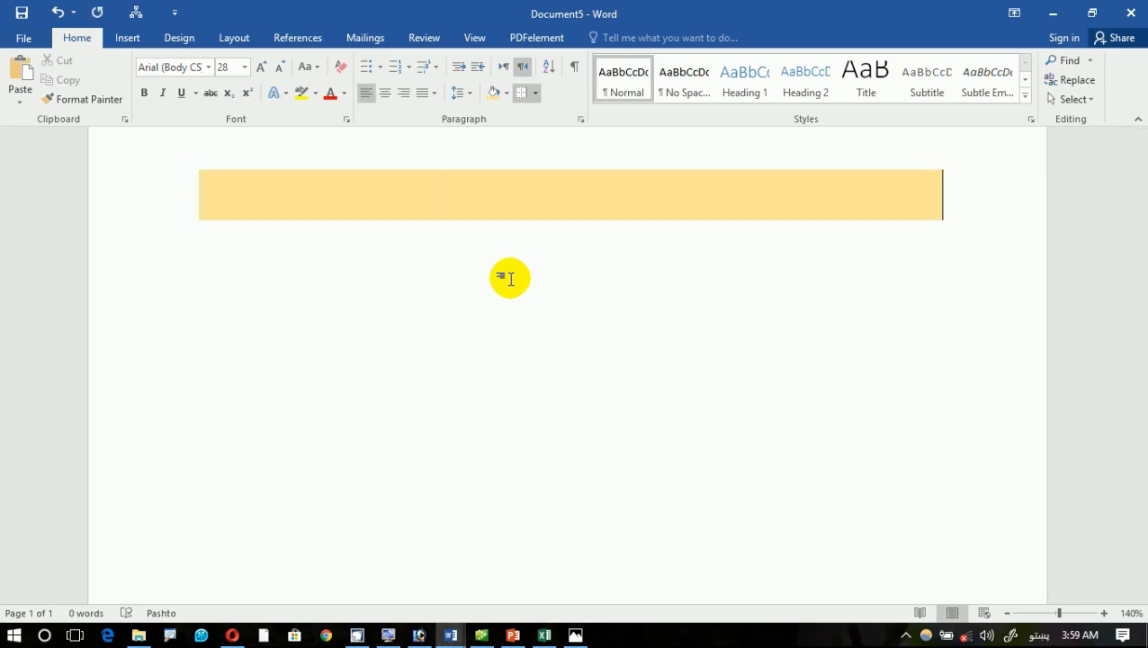
Step: Switch the input language to English and enter the first three sample first names, each on its own line
{"action": "key", "text": "alt+shift"}
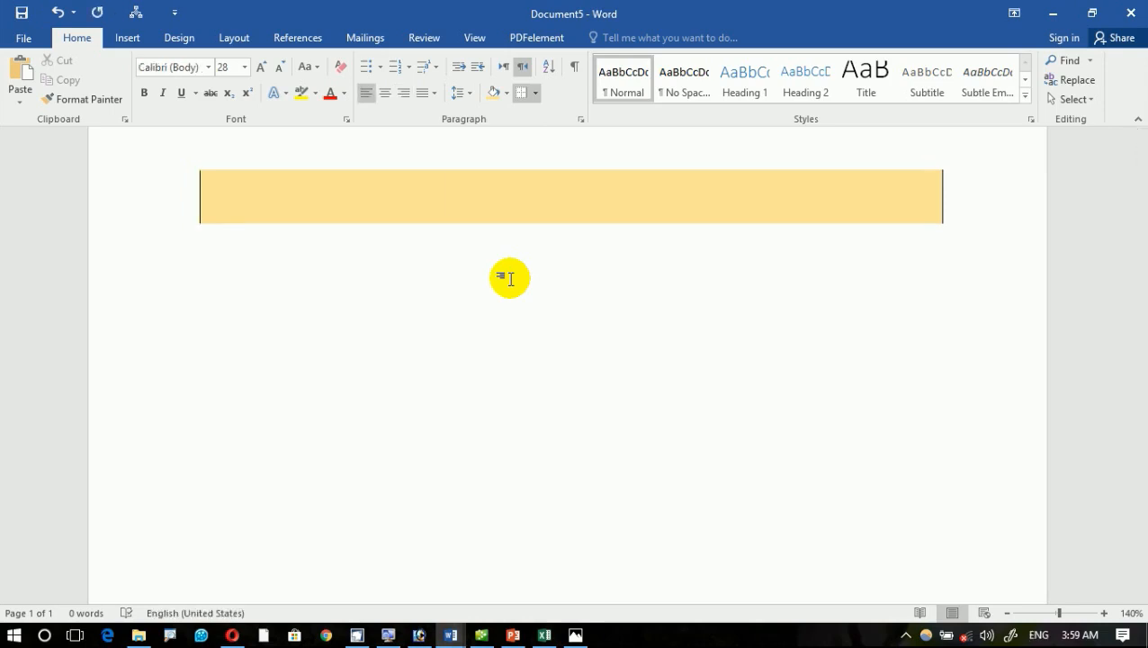
{"action": "type", "text": "Wahid"}
{"action": "key", "text": "Return"}
{"action": "type", "text": "ahamd"}
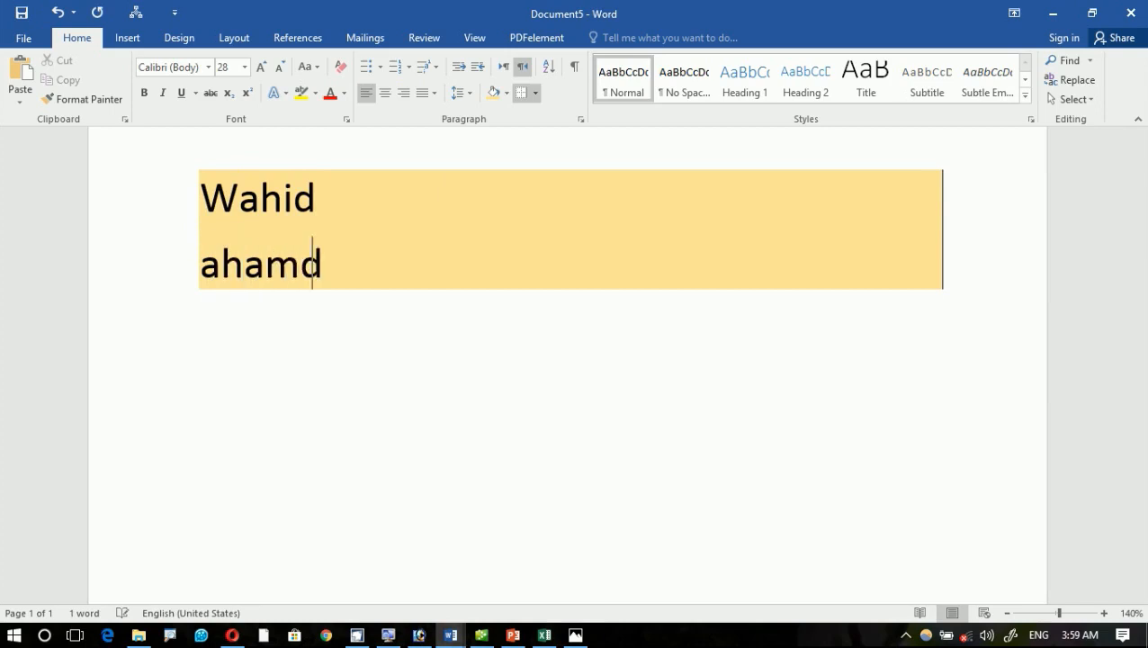
{"action": "key", "text": "BackSpace"}
{"action": "key", "text": "BackSpace"}
{"action": "key", "text": "BackSpace"}
{"action": "key", "text": "BackSpace"}
{"action": "type", "text": "h"}
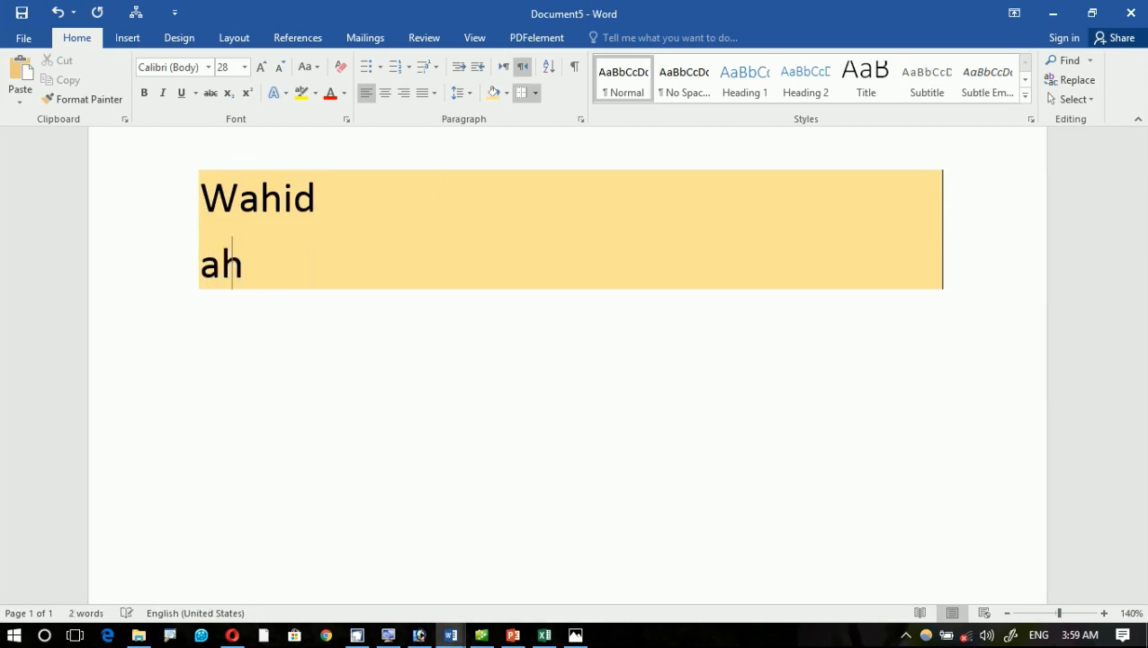
{"action": "type", "text": "amd"}
{"action": "key", "text": "Return"}
{"action": "type", "text": "waqa"}
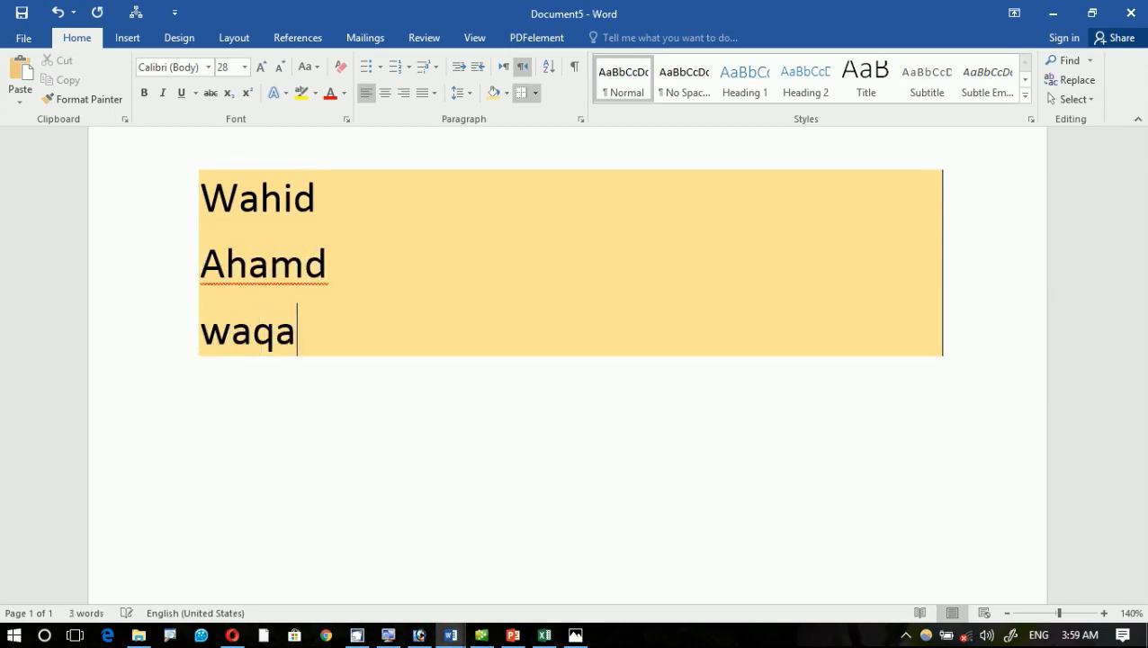
{"action": "type", "text": "r"}
{"action": "key", "text": "Return"}
Step: Add four more sample first names to the list, one per line, ending on an empty line
{"action": "type", "text": "noor"}
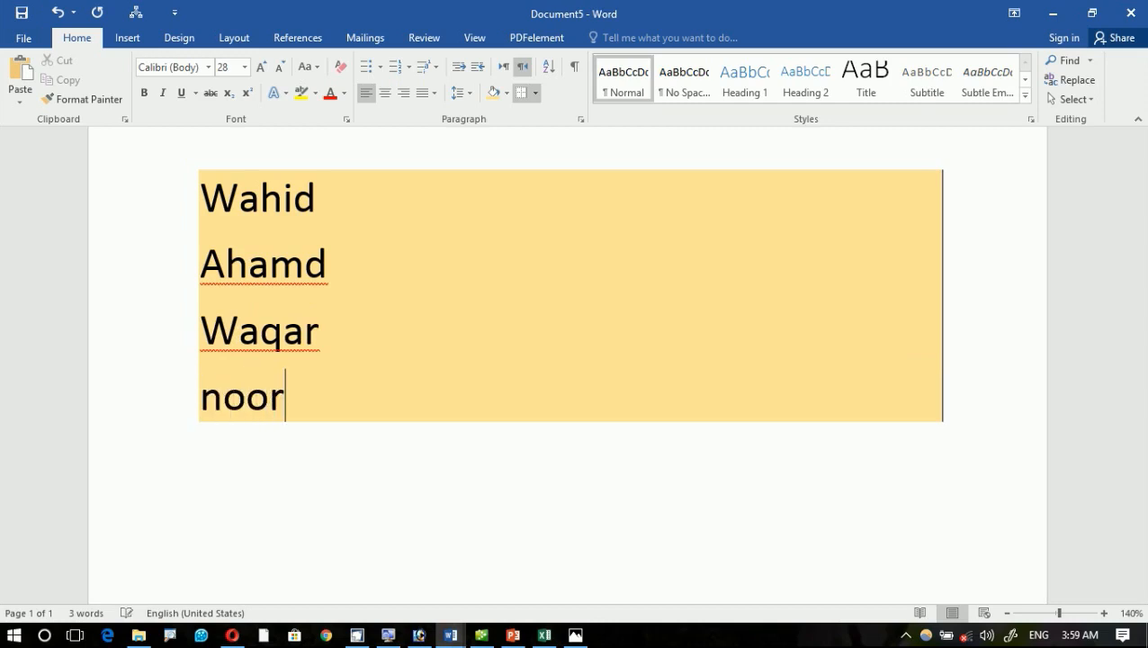
{"action": "key", "text": "Return"}
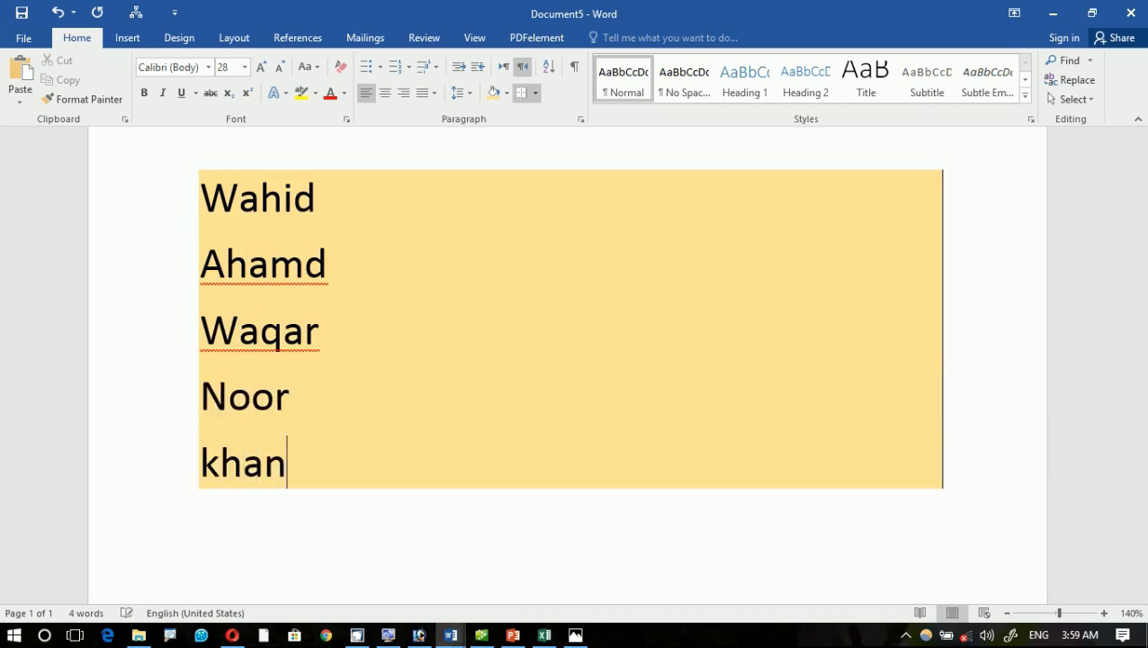
{"action": "key", "text": "Return"}
{"action": "type", "text": "ajma"}
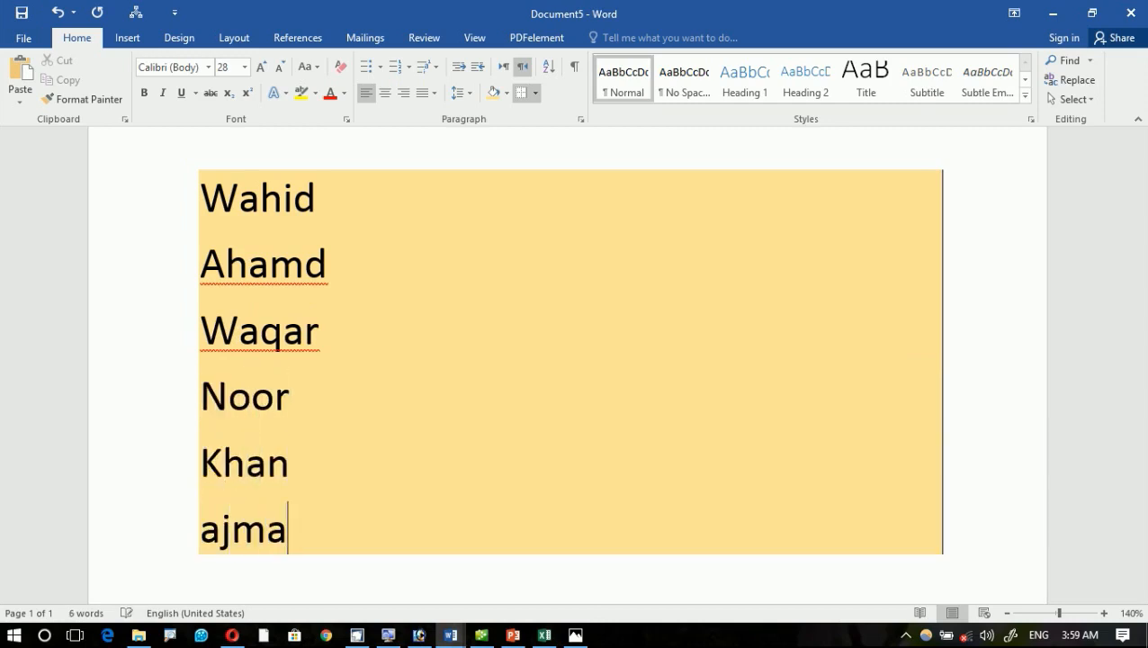
{"action": "type", "text": "l"}
{"action": "key", "text": "Return"}
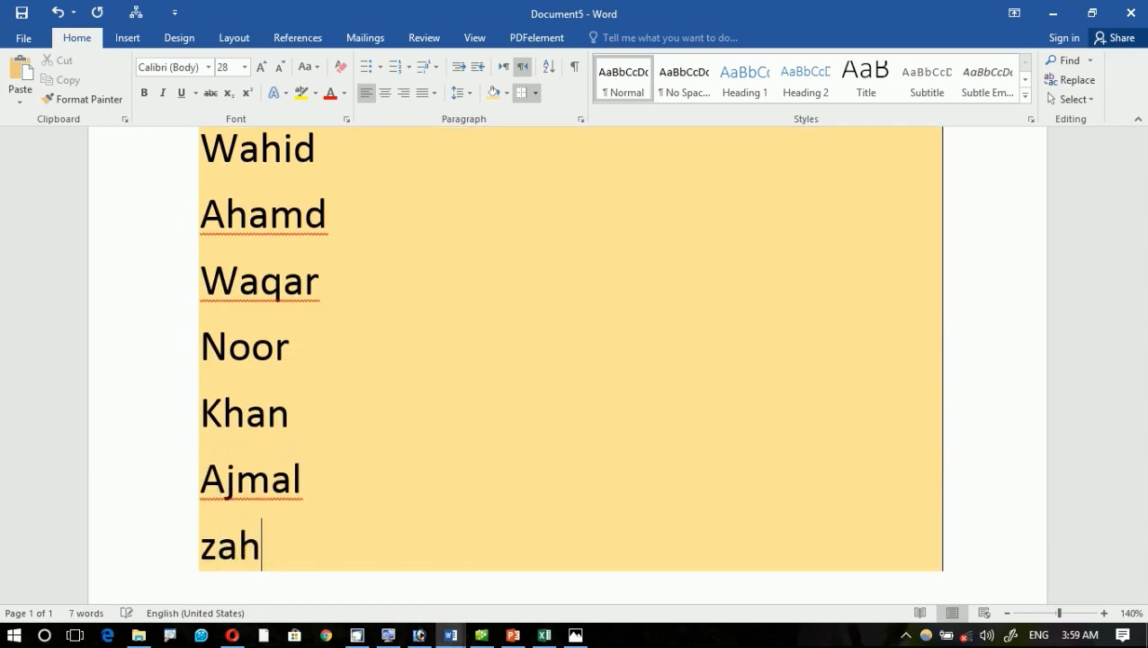
{"action": "key", "text": "Return"}
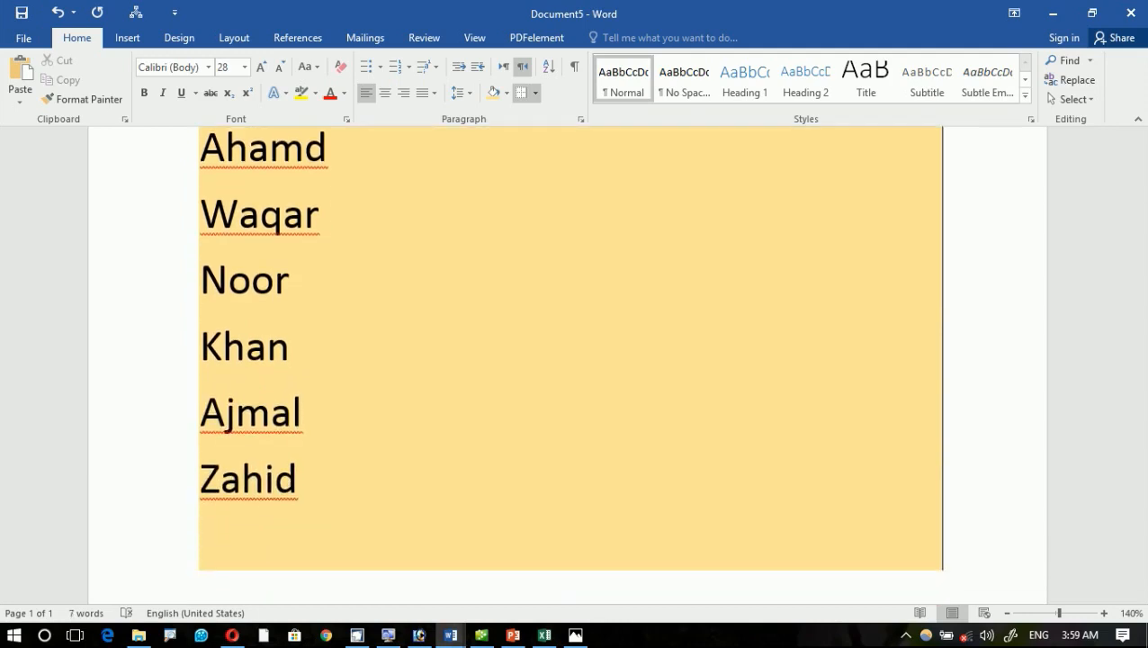
Step: Sort the seven names by Paragraphs with type Text in ascending order
{"action": "scroll", "coordinate": [585, 241], "scroll_direction": "down", "scroll_amount": 3, "text": "ctrl"}
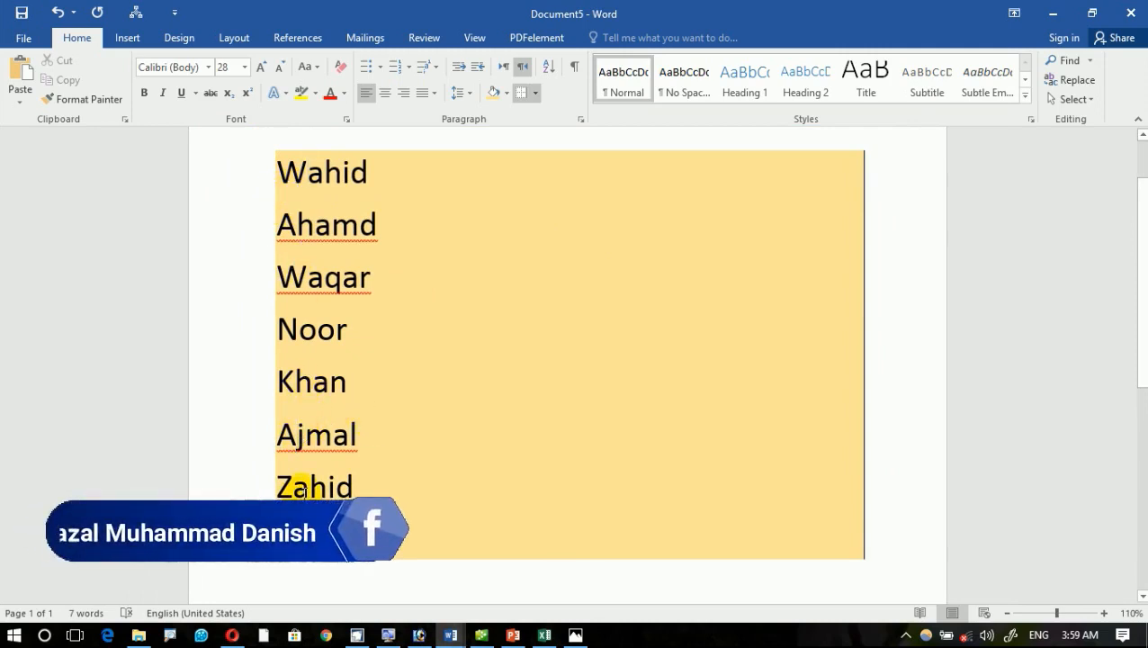
{"action": "left_click_drag", "start_coordinate": [356, 486], "coordinate": [290, 159]}
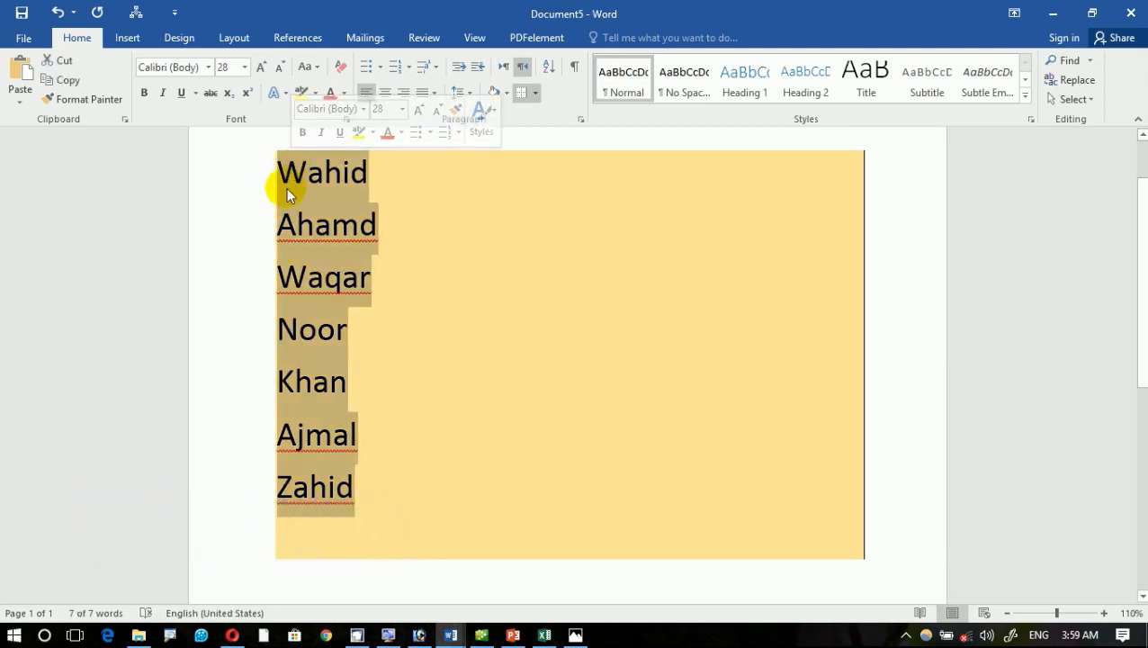
{"action": "left_click", "coordinate": [550, 69]}
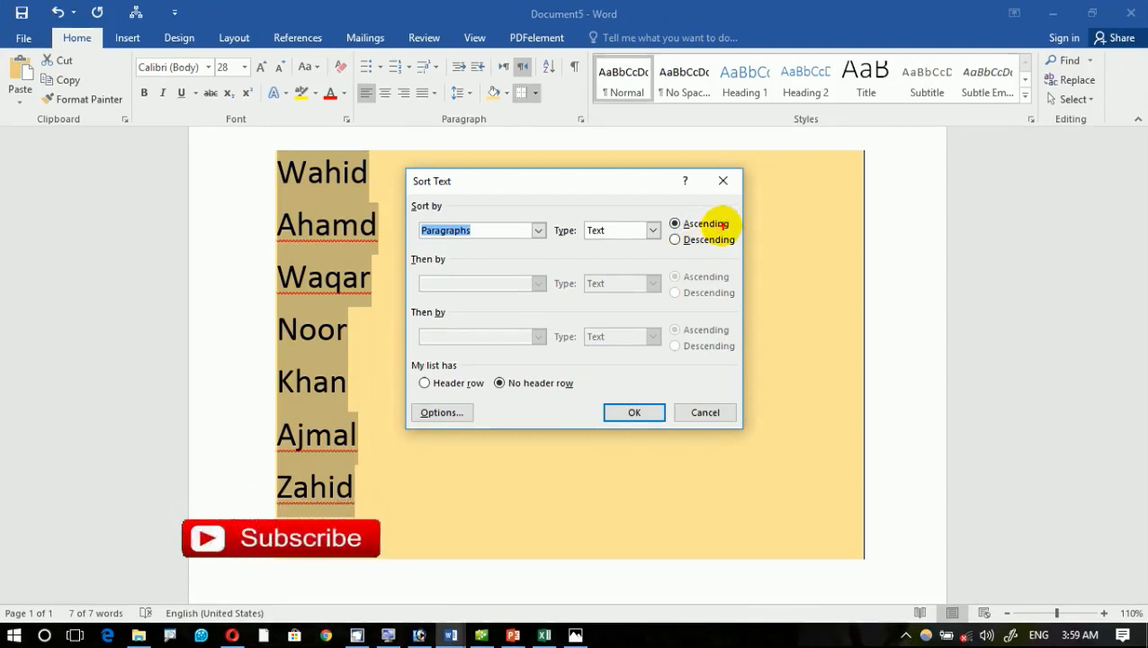
{"action": "mouse_move", "coordinate": [727, 225]}
{"action": "left_mouse_down"}
{"action": "mouse_move", "coordinate": [833, 220]}
{"action": "mouse_move", "coordinate": [864, 248]}
{"action": "mouse_move", "coordinate": [864, 213]}
{"action": "mouse_move", "coordinate": [967, 185]}
{"action": "mouse_move", "coordinate": [1018, 154]}
{"action": "mouse_move", "coordinate": [1046, 183]}
{"action": "left_mouse_up"}
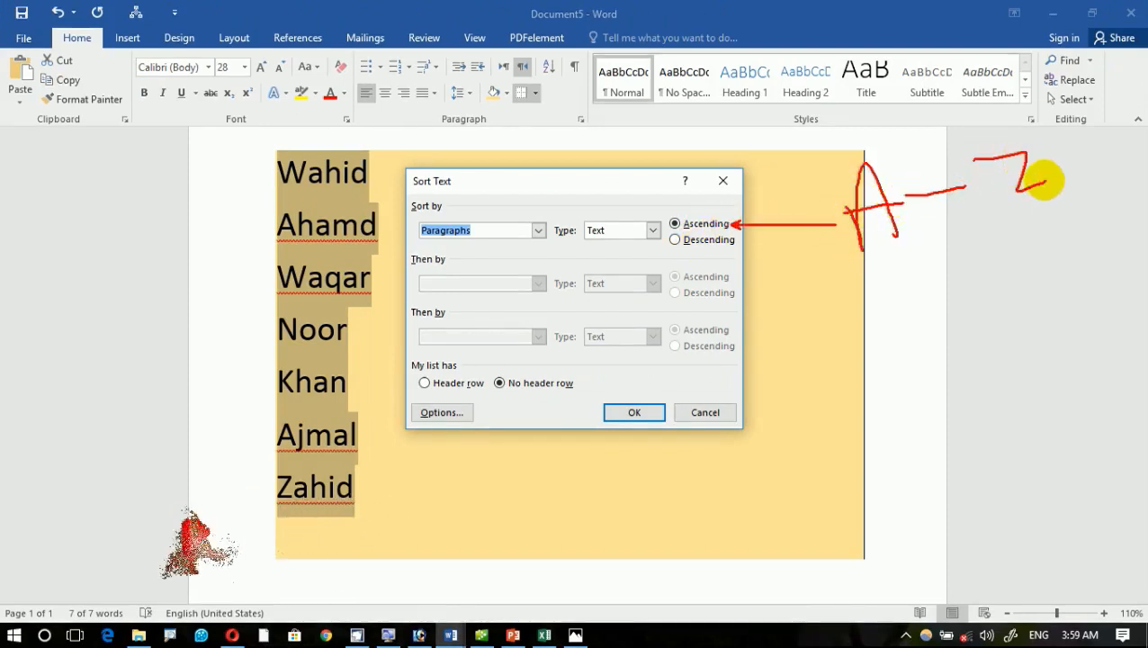
{"action": "mouse_move", "coordinate": [774, 251]}
{"action": "left_mouse_down"}
{"action": "mouse_move", "coordinate": [854, 248]}
{"action": "mouse_move", "coordinate": [936, 281]}
{"action": "mouse_move", "coordinate": [990, 253]}
{"action": "mouse_move", "coordinate": [1025, 209]}
{"action": "mouse_move", "coordinate": [1020, 226]}
{"action": "mouse_move", "coordinate": [1044, 216]}
{"action": "left_mouse_up"}
{"action": "key", "text": "Escape"}
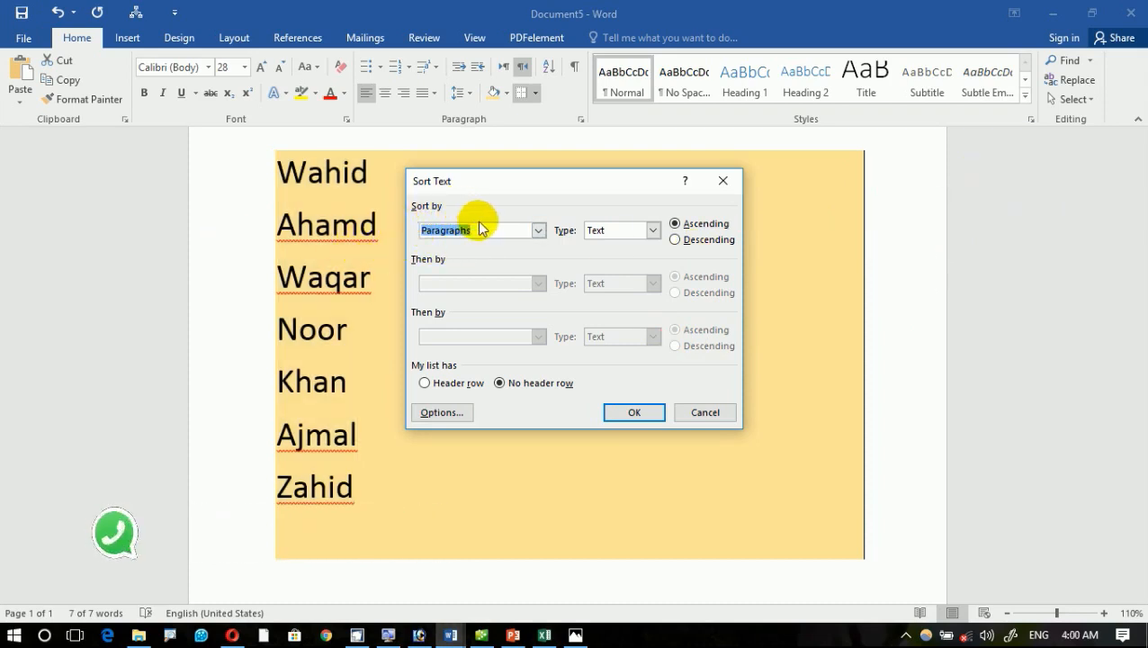
{"action": "left_click", "coordinate": [538, 230]}
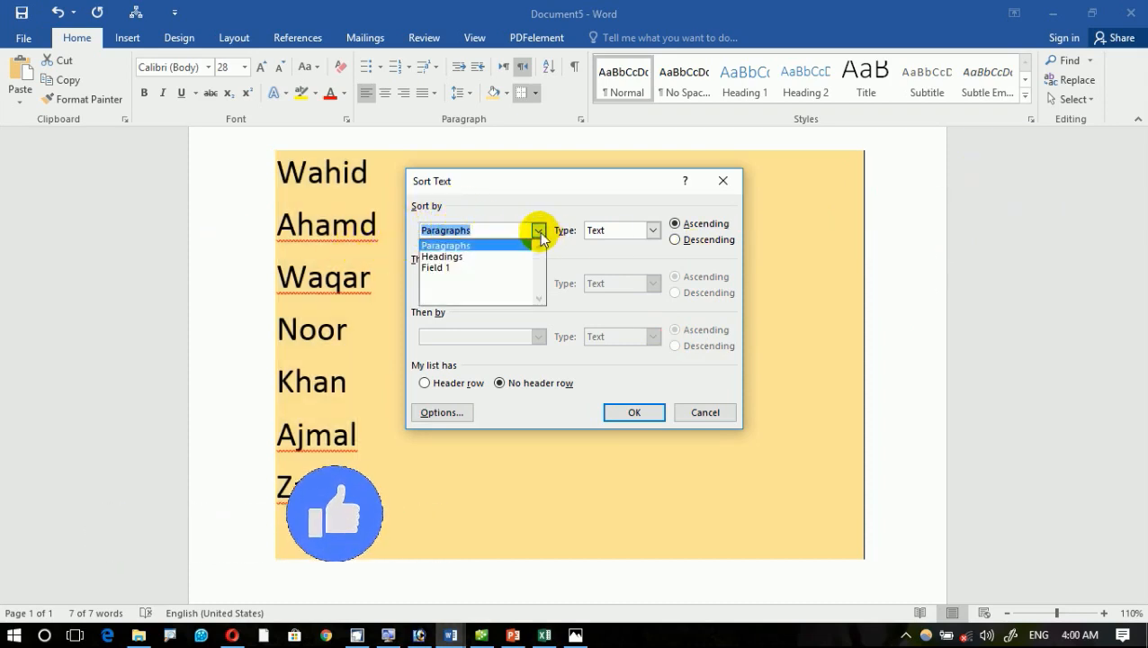
{"action": "left_click", "coordinate": [454, 245]}
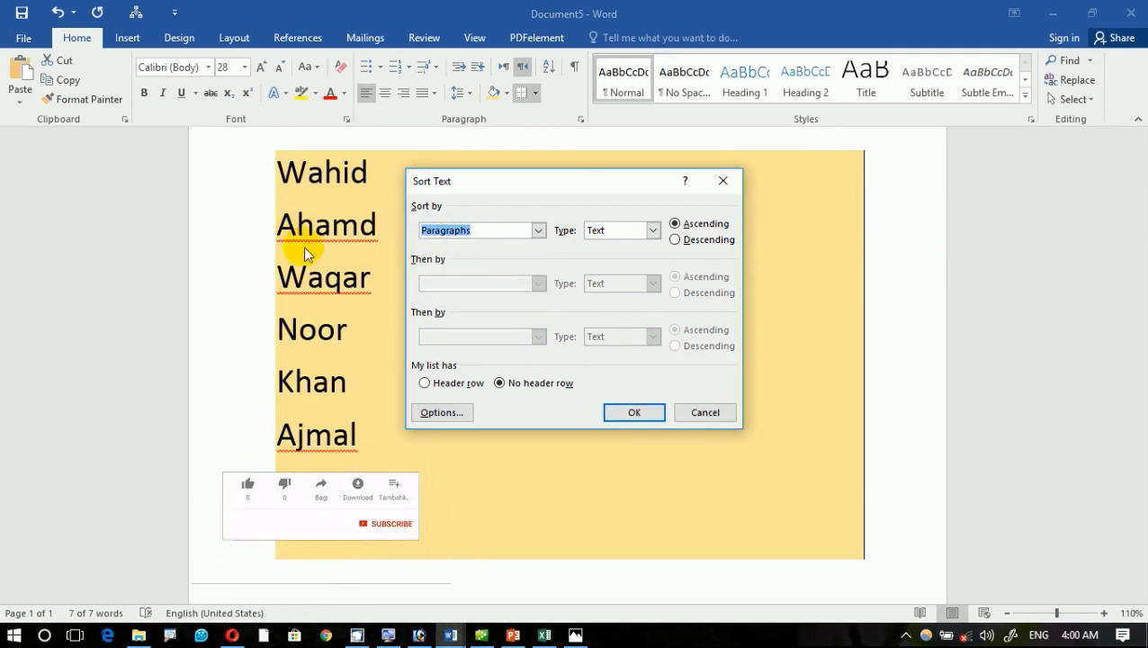
{"action": "left_click", "coordinate": [650, 232]}
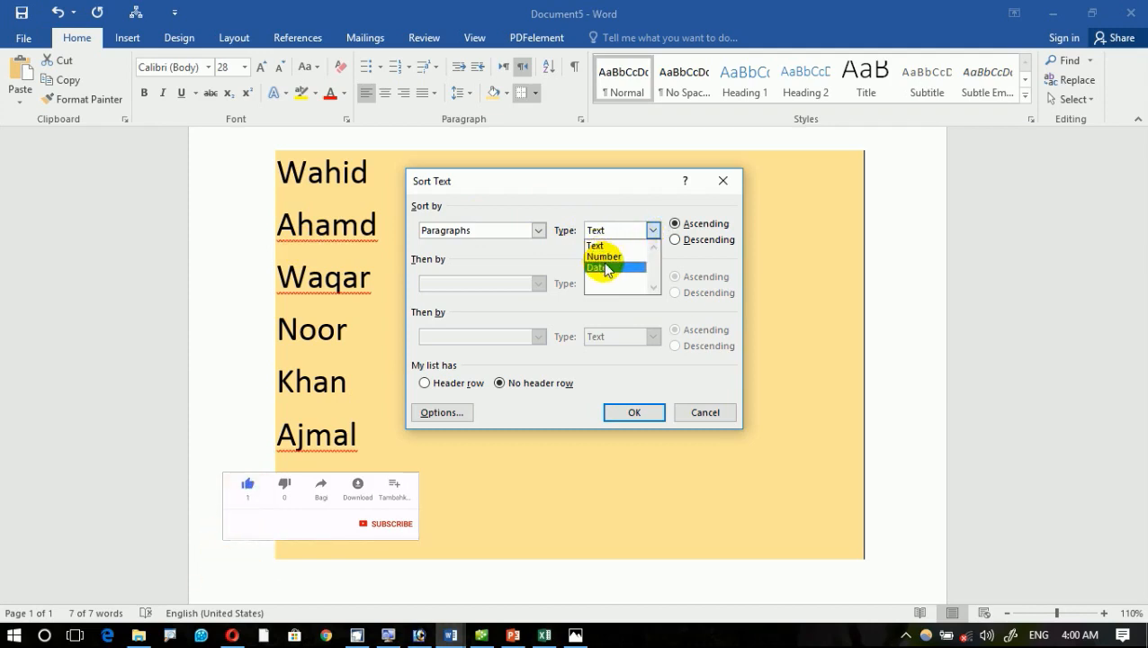
{"action": "left_click", "coordinate": [597, 246]}
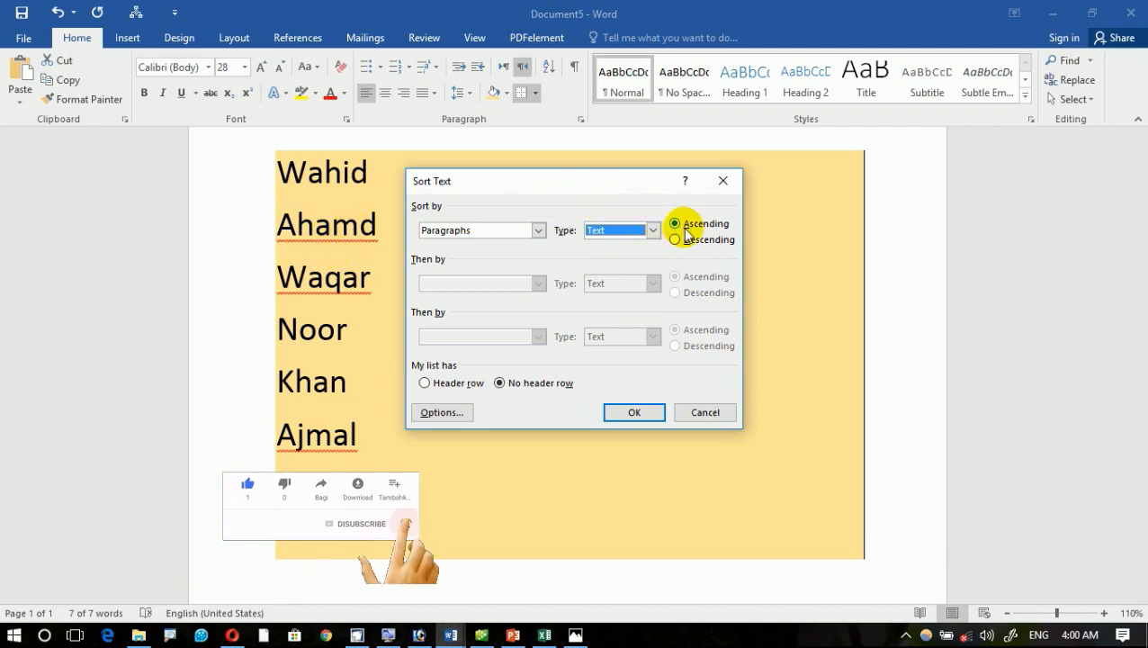
{"action": "left_click", "coordinate": [634, 413]}
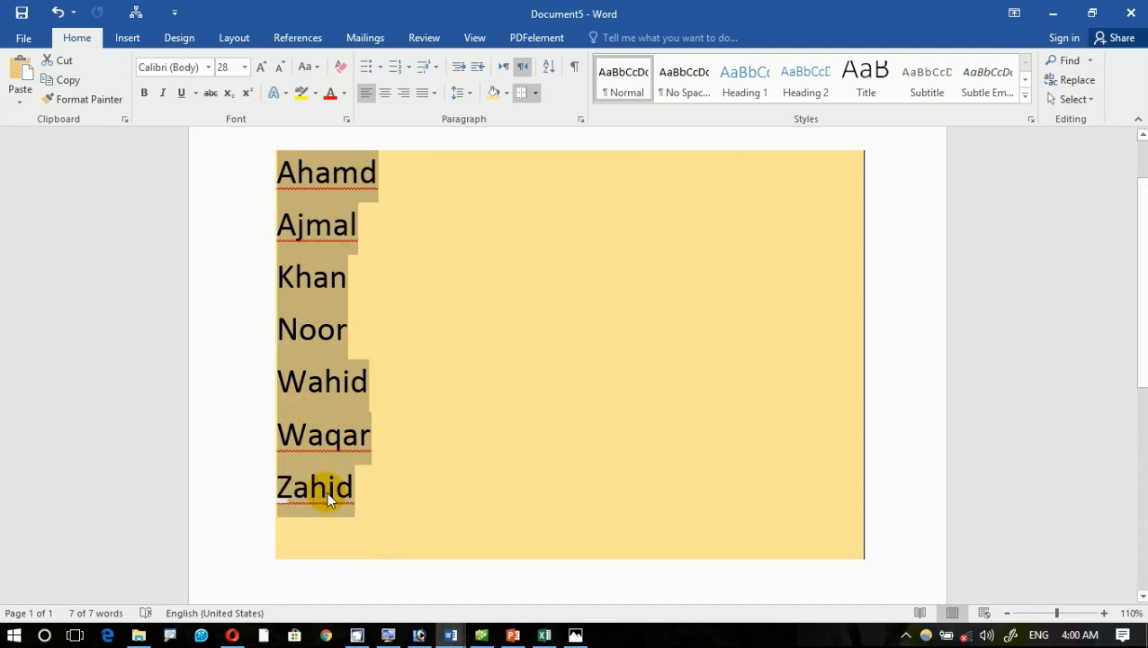
Step: Re-sort the selected names in descending order
{"action": "left_click", "coordinate": [551, 69]}
{"action": "left_click", "coordinate": [676, 239]}
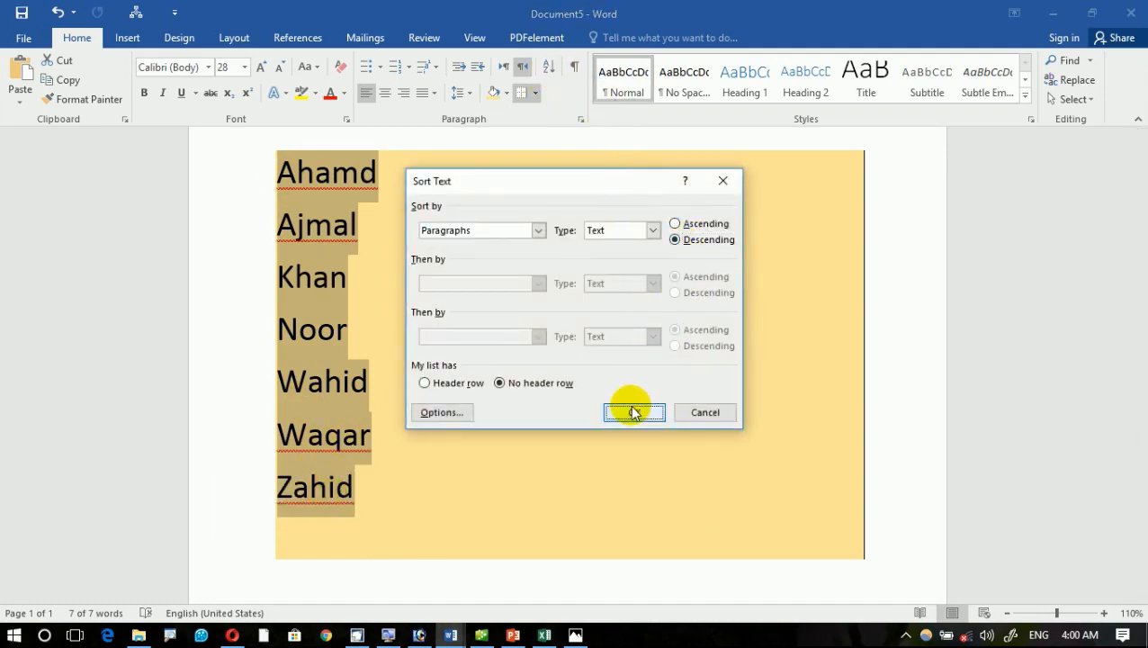
{"action": "left_click", "coordinate": [634, 412]}
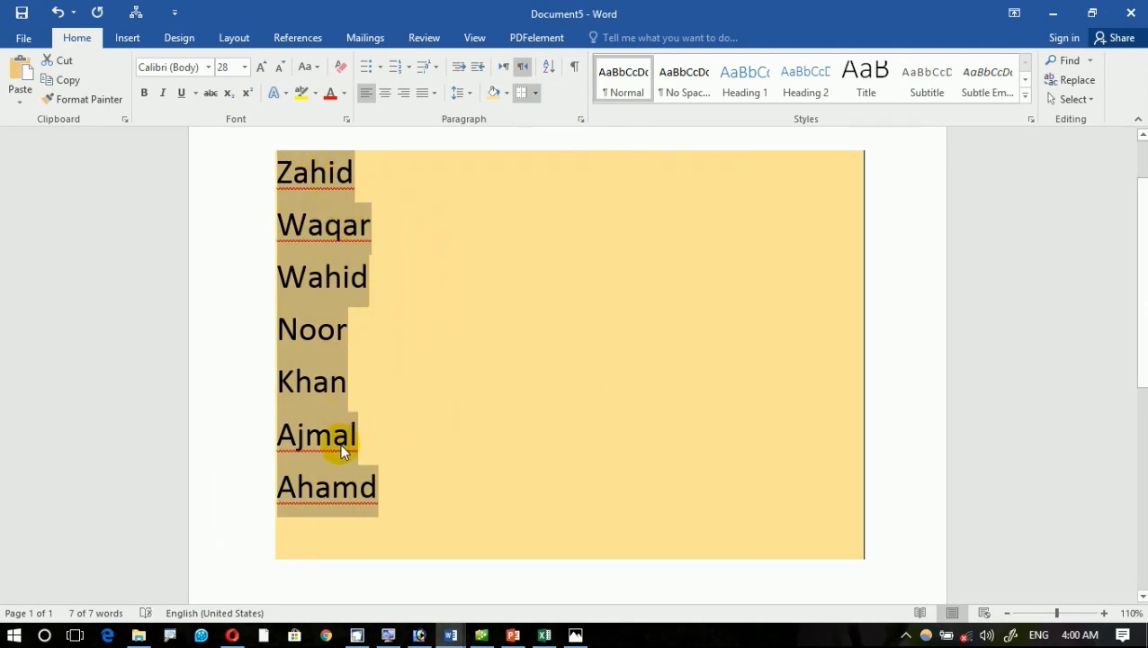
Step: Delete the sorted list of names and insert seven empty paragraphs in its place
{"action": "scroll", "coordinate": [341, 450], "scroll_direction": "up", "scroll_amount": 3, "text": "ctrl"}
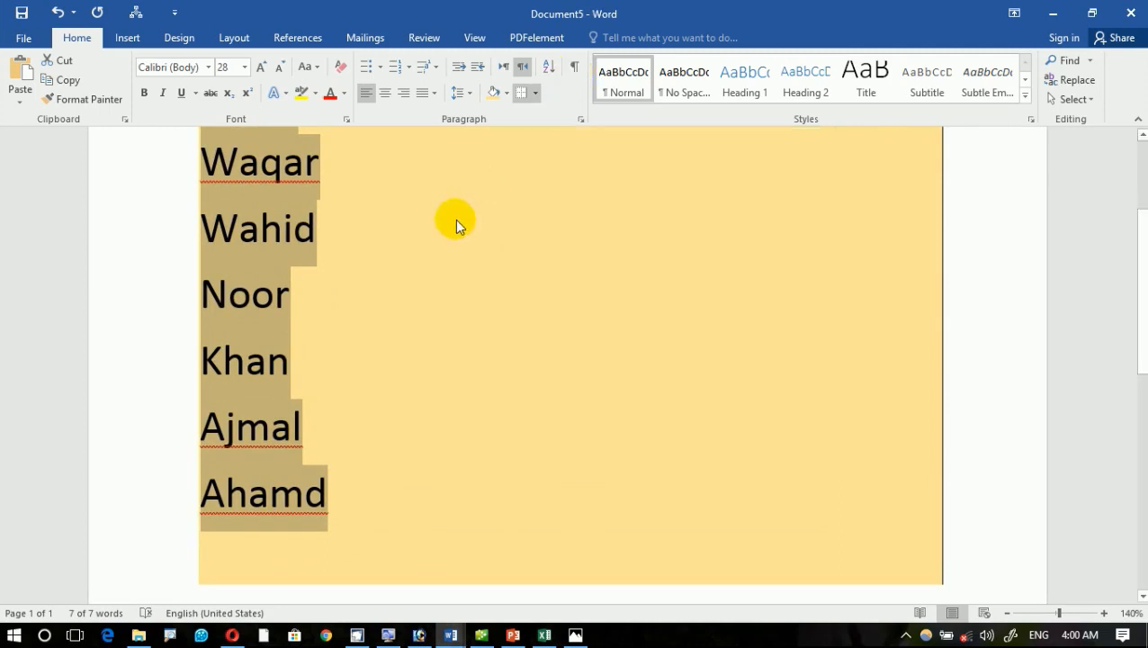
{"action": "key", "text": "Delete"}
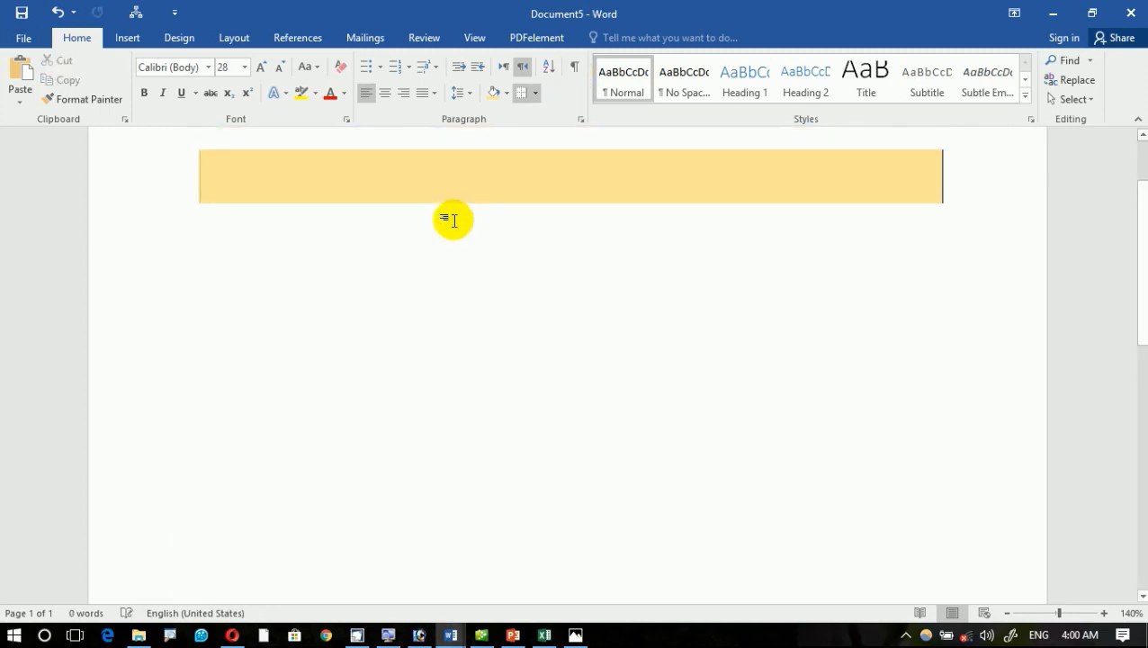
{"action": "key", "text": "Return"}
{"action": "key", "text": "Return"}
{"action": "key", "text": "Return"}
{"action": "key", "text": "Return"}
{"action": "key", "text": "Return"}
{"action": "key", "text": "Return"}
{"action": "key", "text": "Return"}
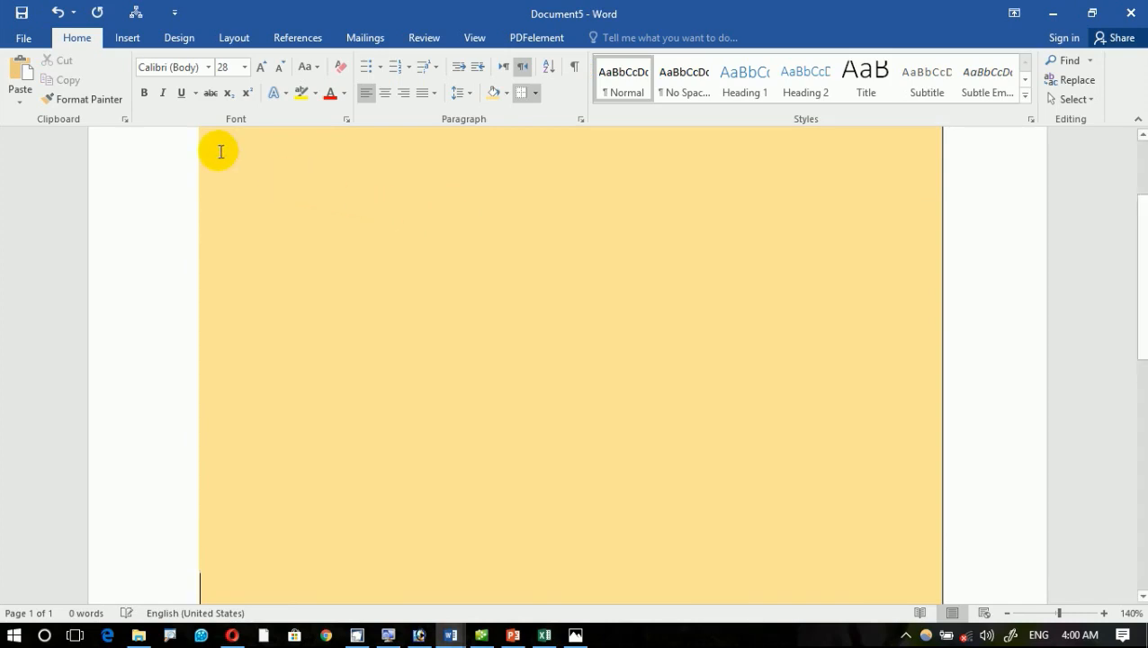
Step: Show the paragraph marks and add more empty paragraphs until they run onto page 2
{"action": "scroll", "coordinate": [245, 190], "scroll_direction": "down", "scroll_amount": 3, "text": "ctrl"}
{"action": "scroll", "coordinate": [275, 233], "scroll_direction": "down", "scroll_amount": 3}
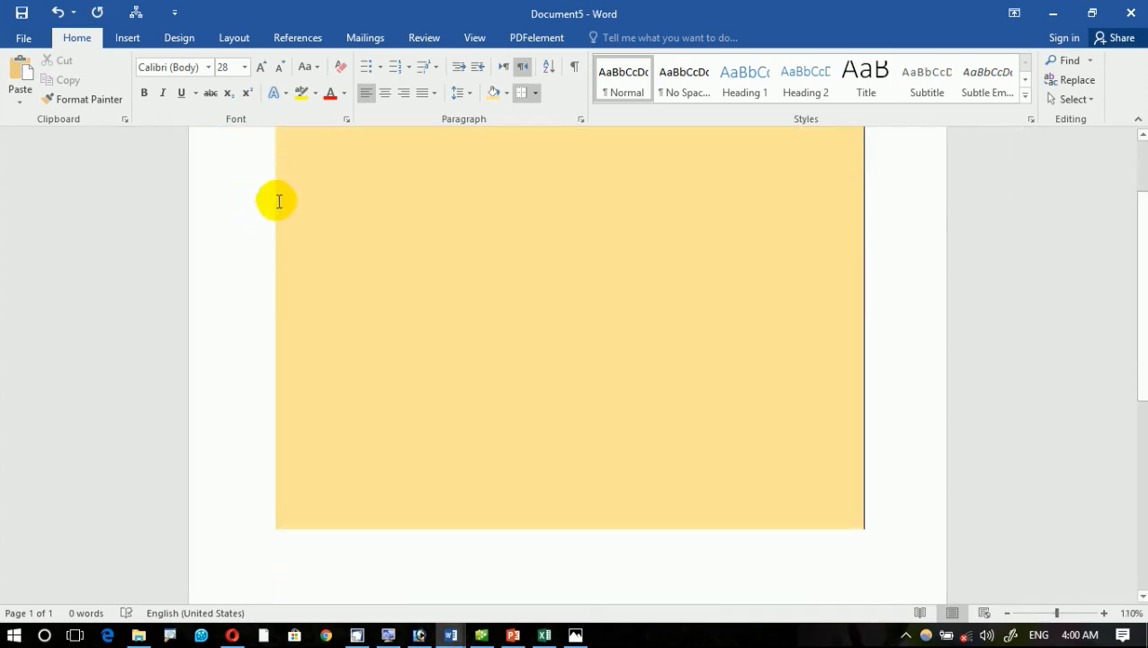
{"action": "left_click", "coordinate": [574, 69]}
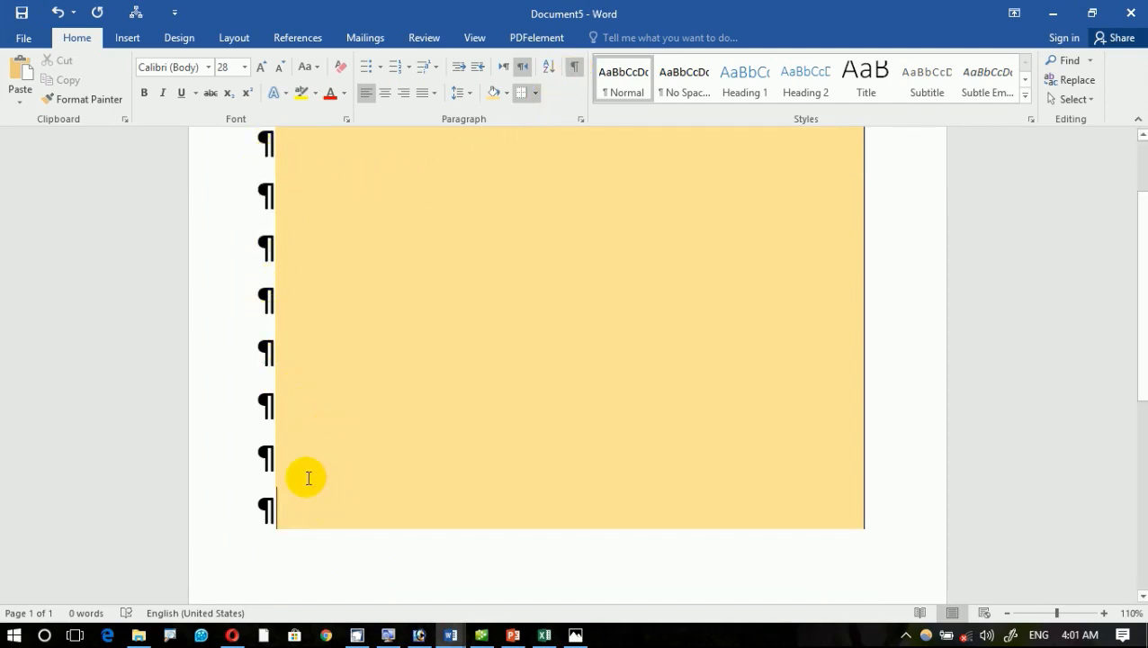
{"action": "key", "text": "Return"}
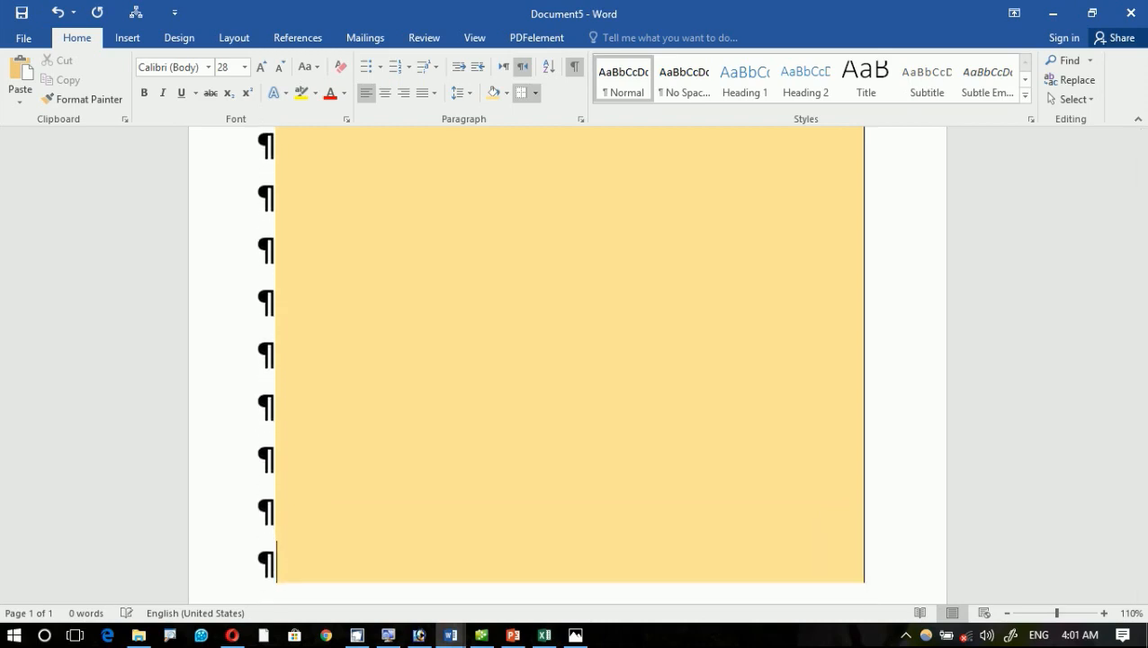
{"action": "key", "text": "Return"}
{"action": "key", "text": "Return"}
{"action": "key", "text": "Return"}
{"action": "key", "text": "Return"}
{"action": "key", "text": "Return"}
{"action": "key", "text": "Return"}
{"action": "key", "text": "Return"}
{"action": "key", "text": "Return"}
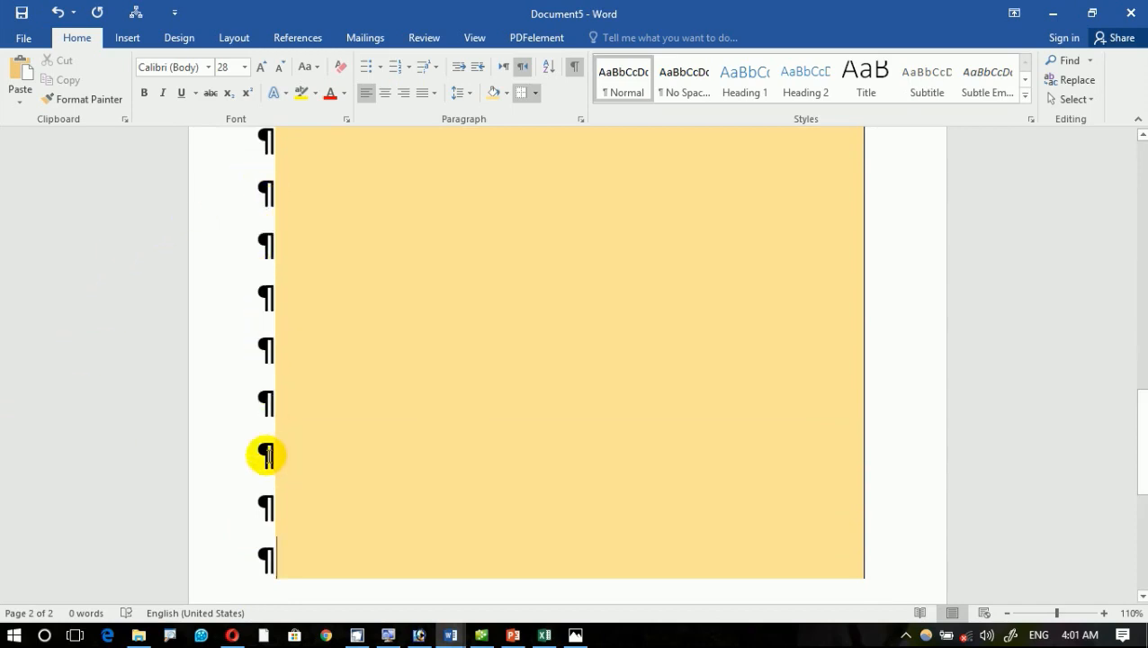
Step: Delete all the empty paragraphs in the document and hide the paragraph marks
{"action": "scroll", "coordinate": [263, 238], "scroll_direction": "up", "scroll_amount": 5, "text": "ctrl"}
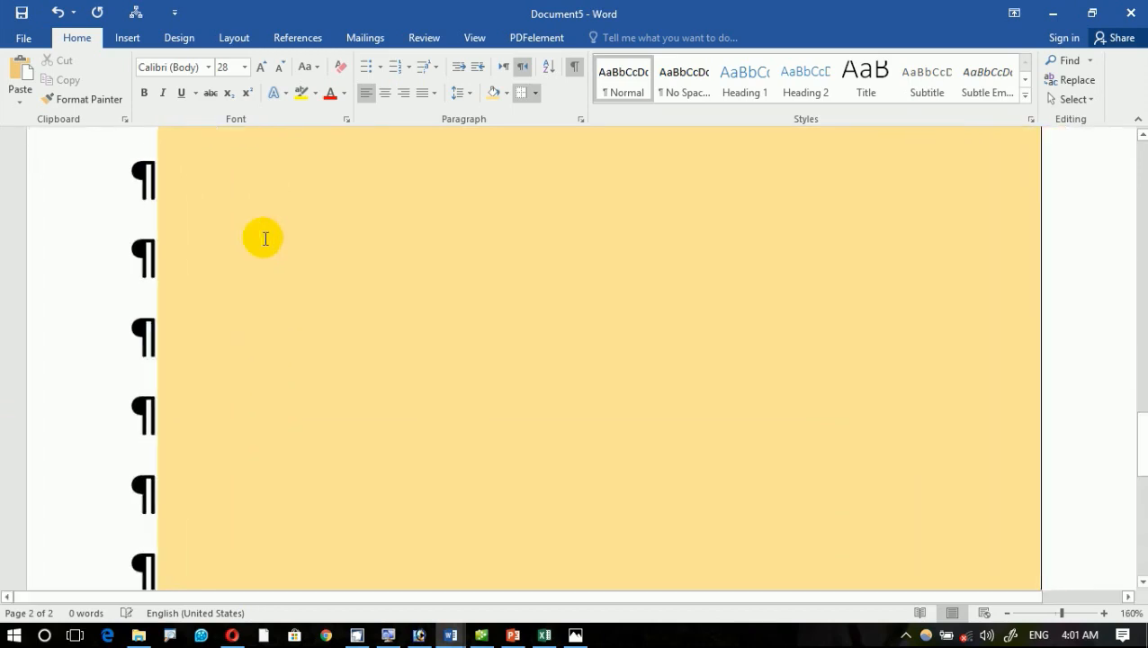
{"action": "scroll", "coordinate": [264, 238], "scroll_direction": "down", "scroll_amount": 3, "text": "ctrl"}
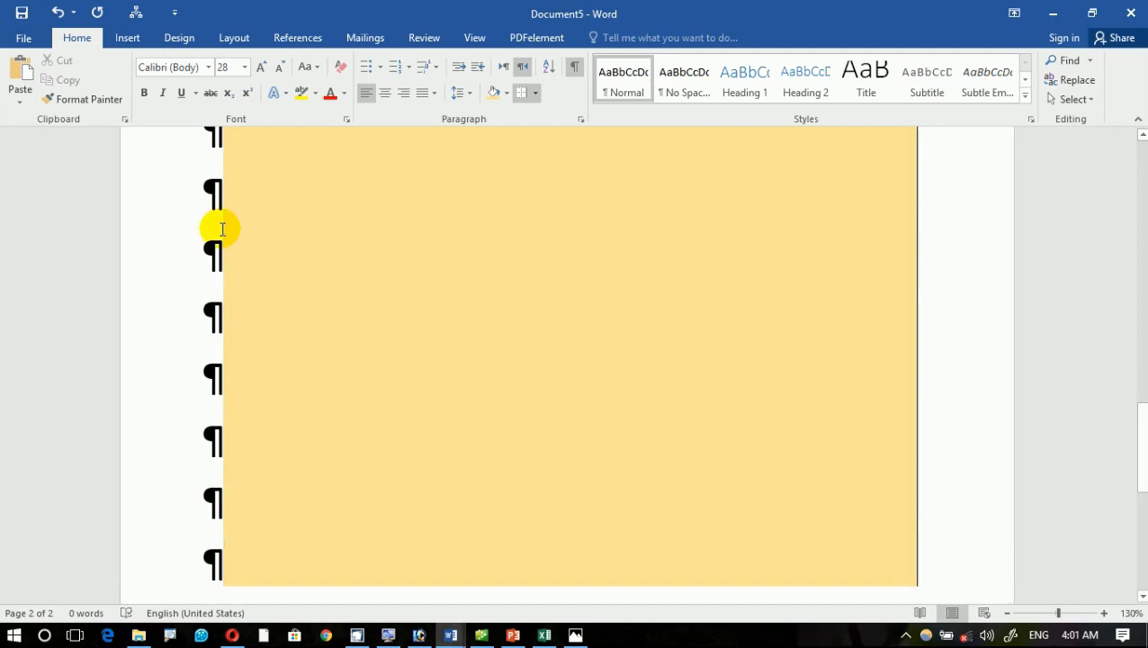
{"action": "key", "text": "ctrl+a"}
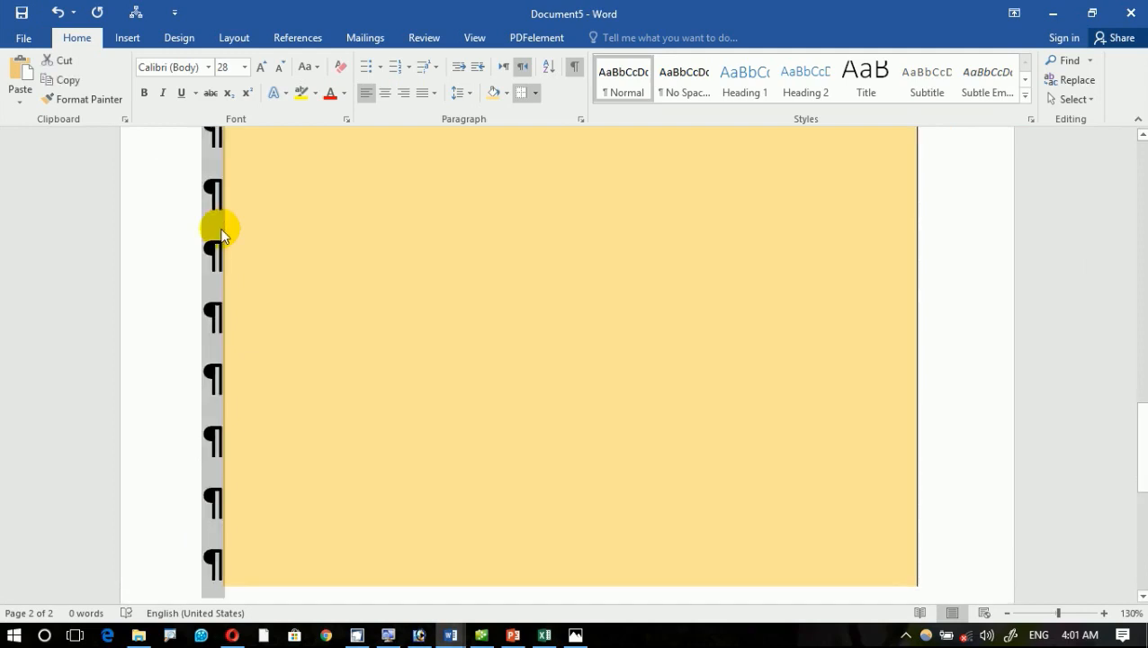
{"action": "key", "text": "Delete"}
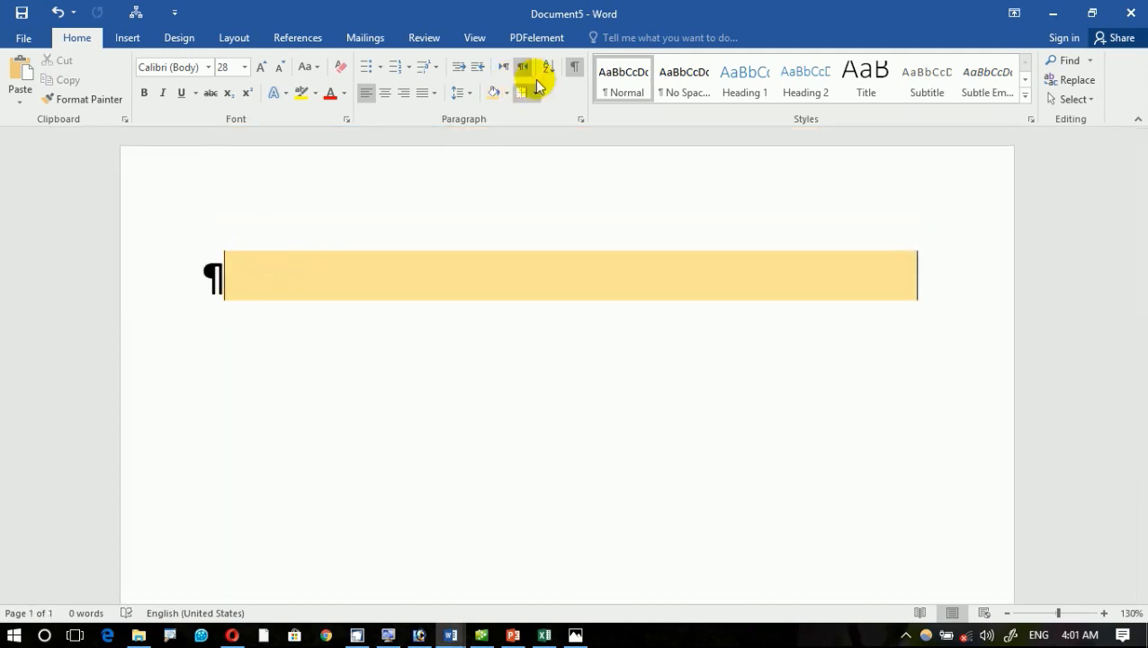
{"action": "left_click", "coordinate": [576, 68]}
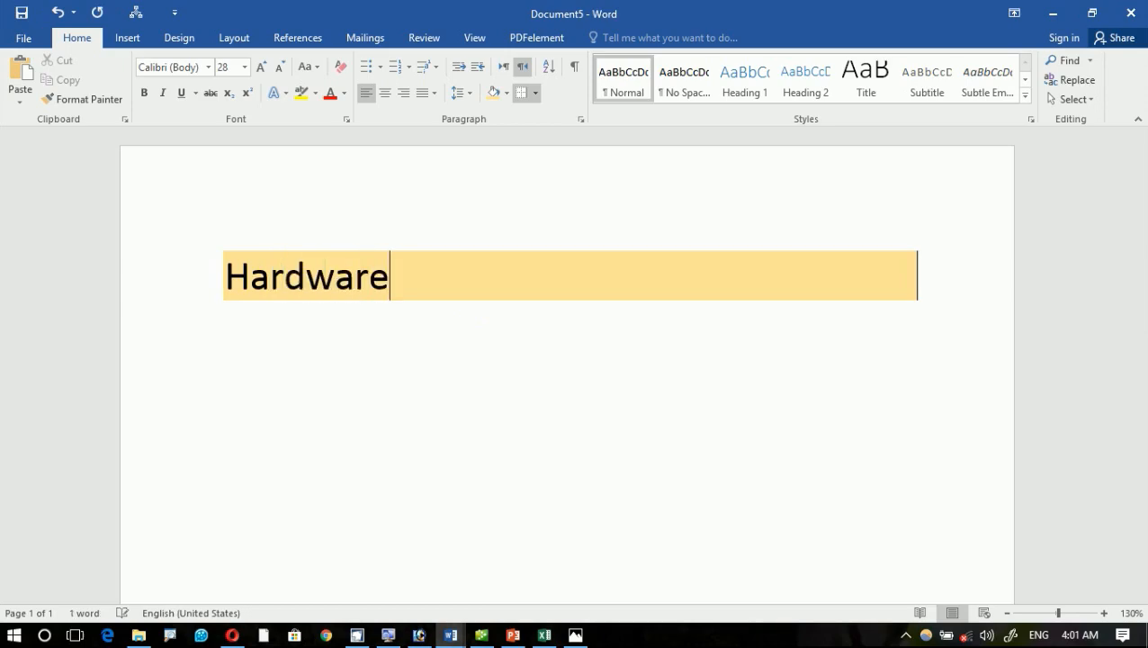
Step: Generate Word's sample paragraphs with =rand() on a new line below "Hardware"
{"action": "key", "text": "Return"}
{"action": "type", "text": "=ra"}
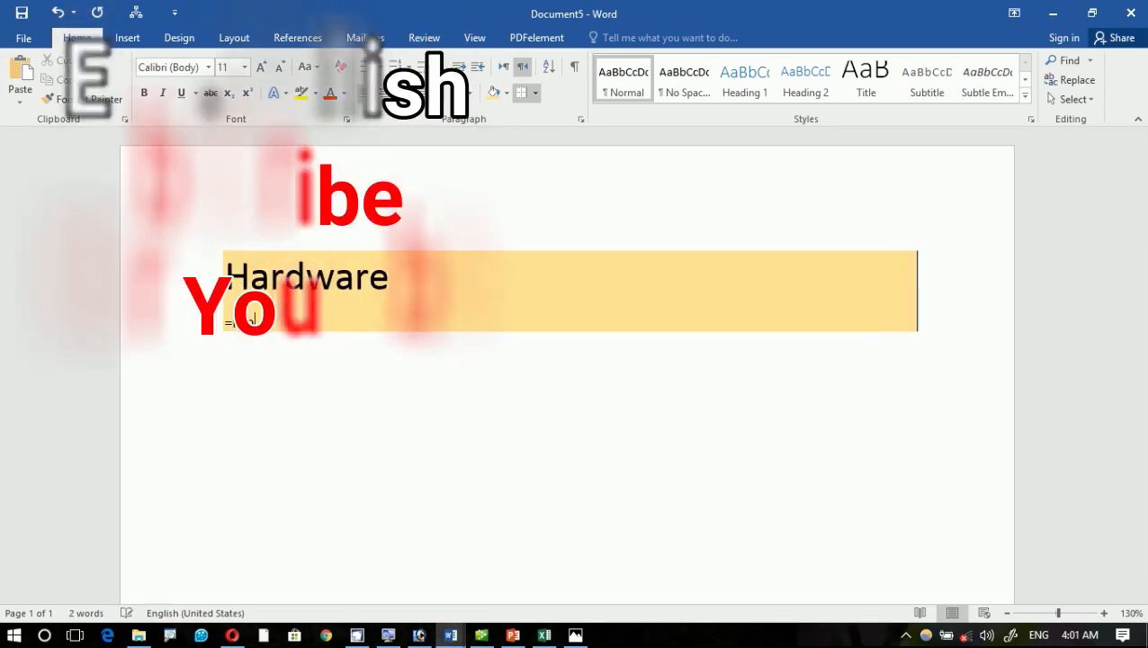
{"action": "type", "text": "nd()"}
{"action": "key", "text": "Return"}
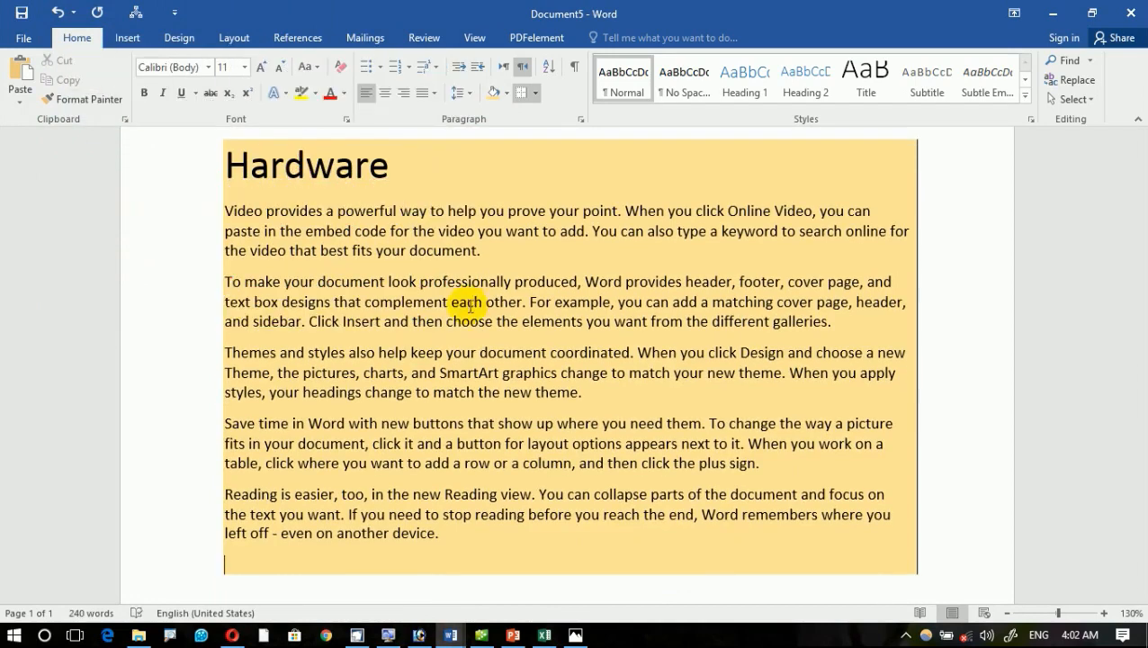
Step: Clear the manual character formatting from the "Hardware" heading so it uses the default text format
{"action": "double_click", "coordinate": [367, 171]}
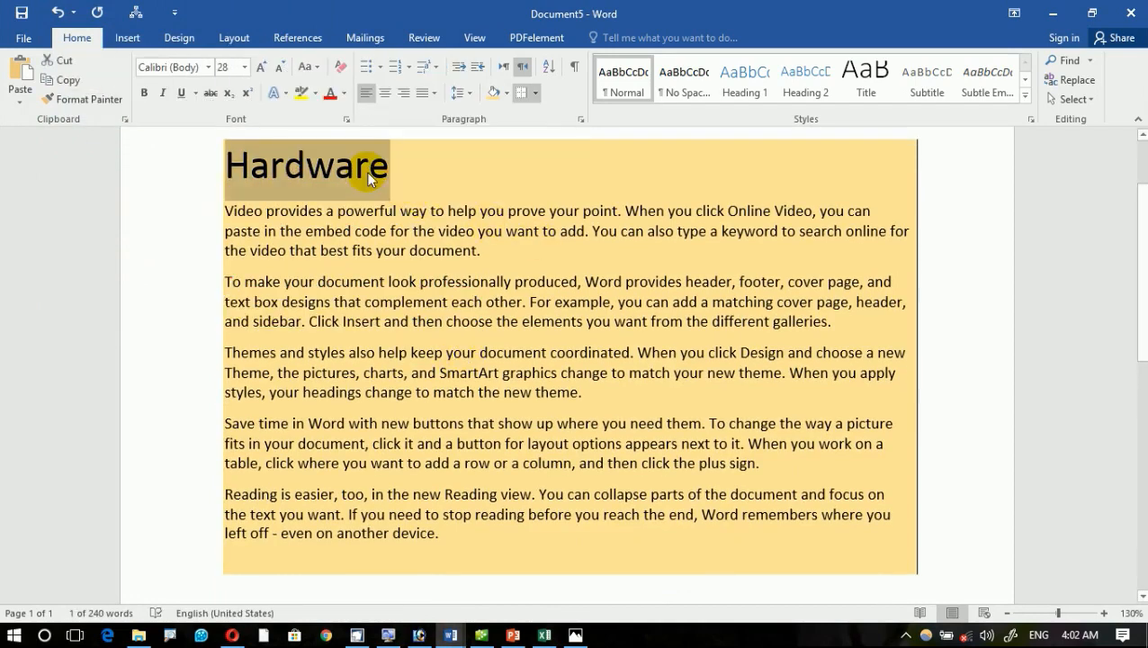
{"action": "key", "text": "ctrl+space"}
{"action": "scroll", "coordinate": [364, 194], "scroll_direction": "up", "scroll_amount": 6, "text": "ctrl"}
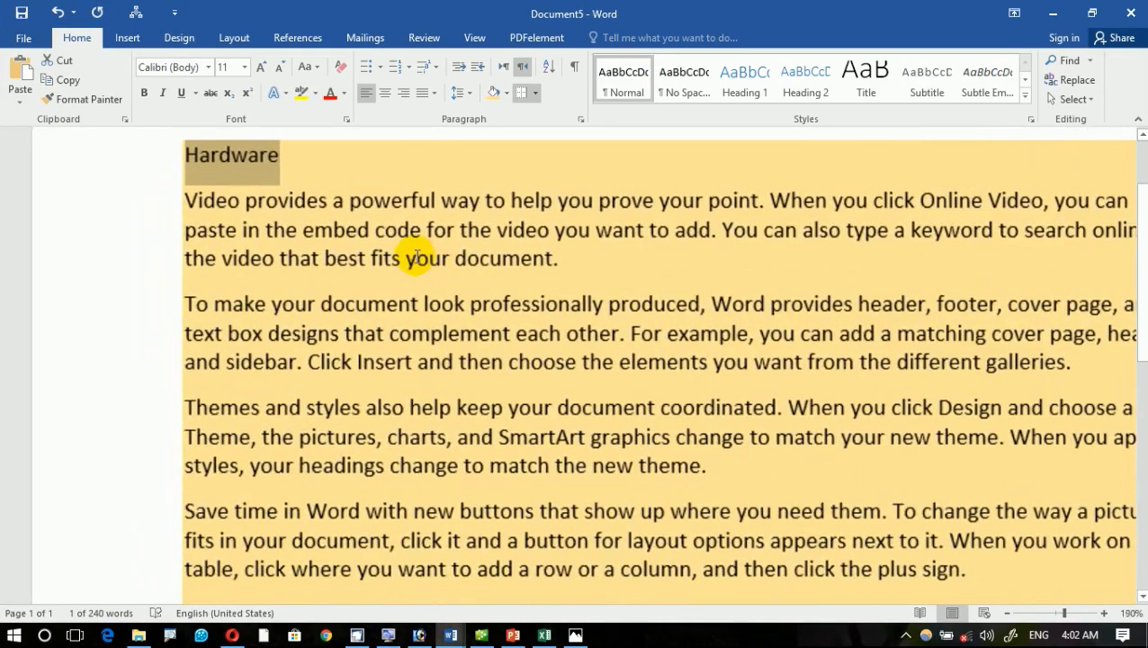
Step: Examine the shaded page enlarged in the print preview, and return to editing the document
{"action": "key", "text": "ctrl+p"}
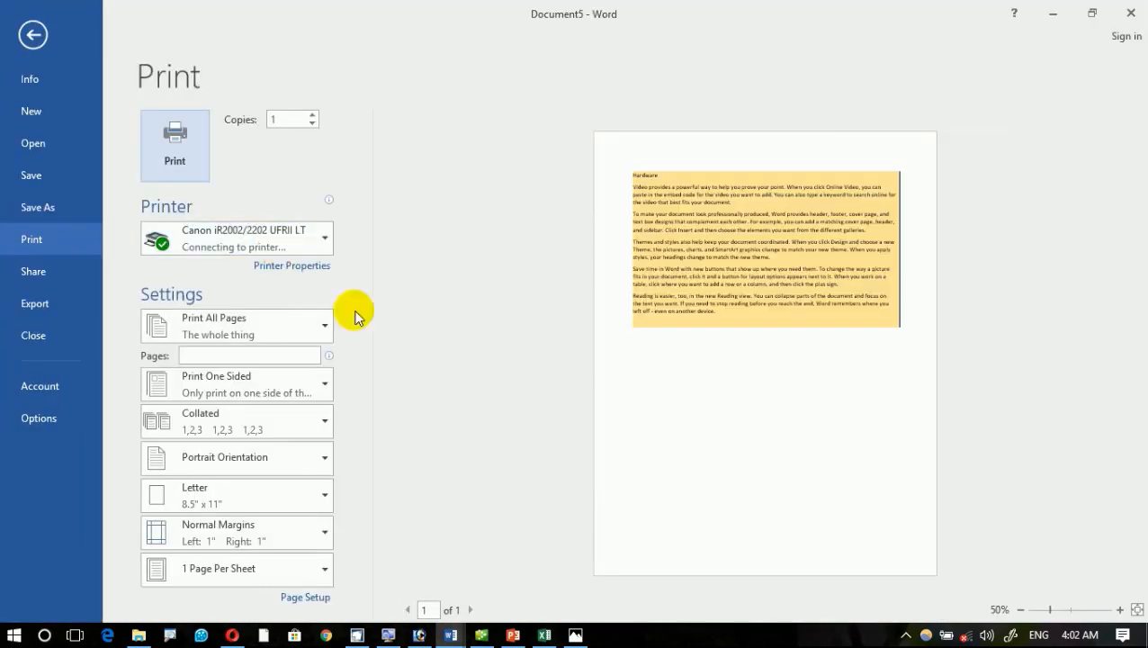
{"action": "scroll", "coordinate": [933, 297], "scroll_direction": "up", "scroll_amount": 4, "text": "ctrl"}
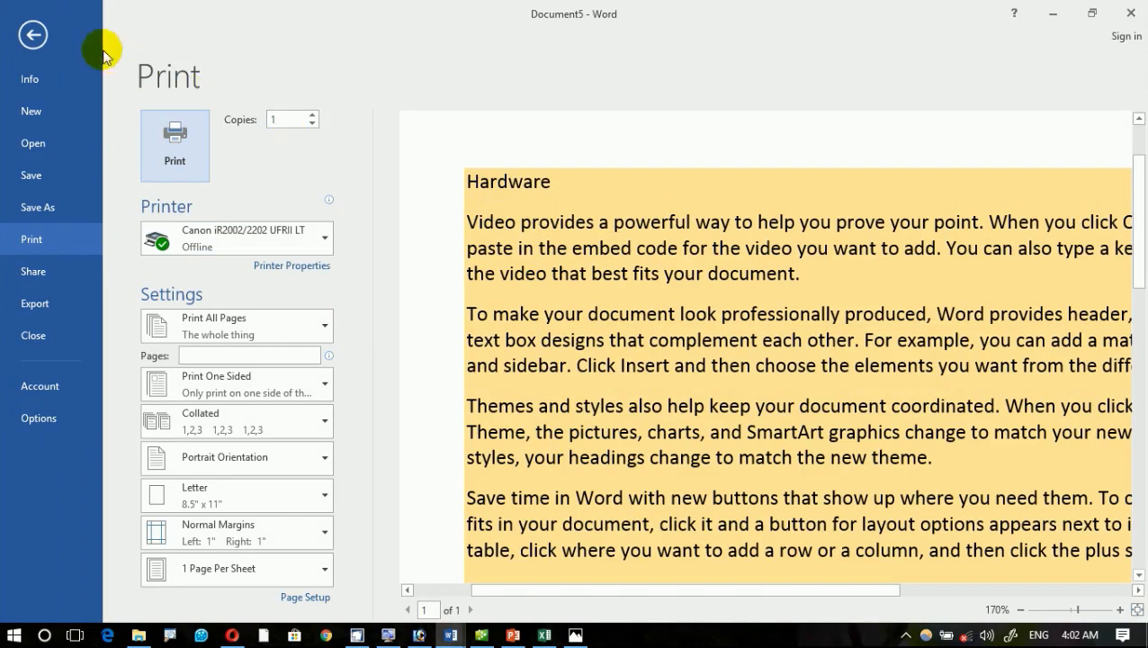
{"action": "left_click", "coordinate": [34, 34]}
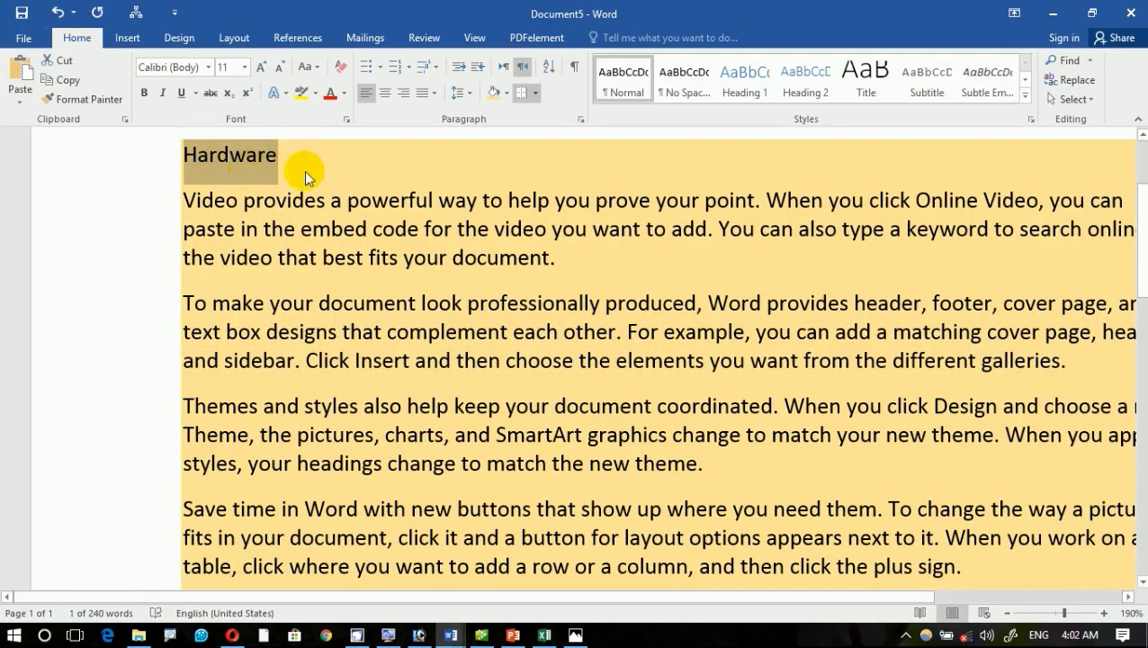
{"action": "left_click", "coordinate": [236, 229]}
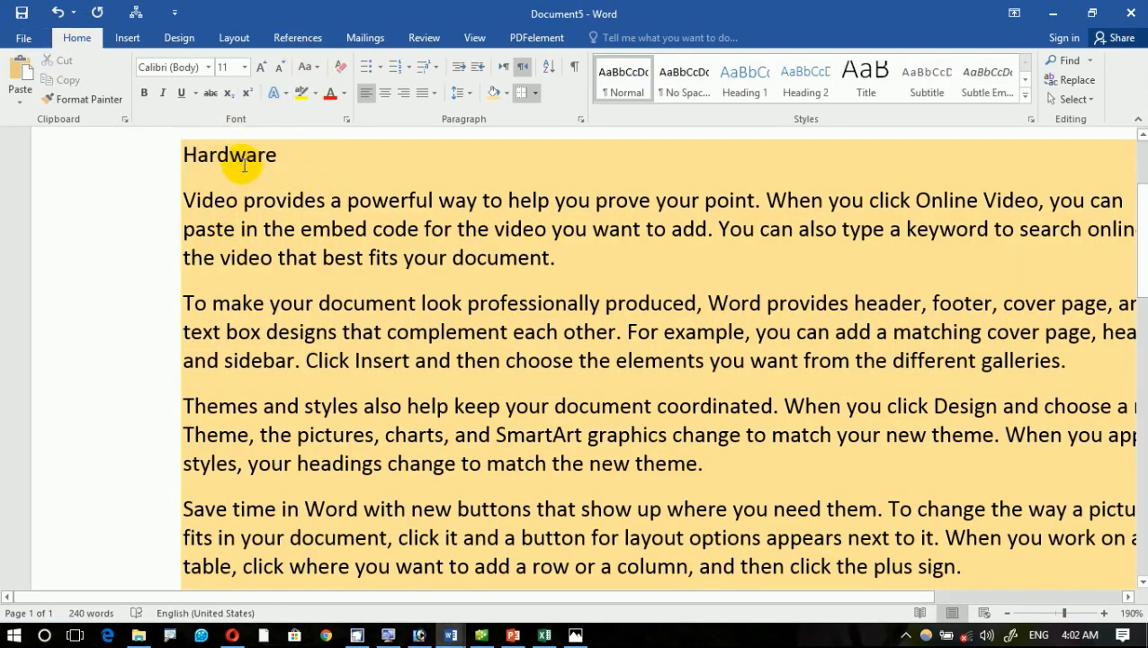
Step: Apply the Title style to "Hardware", try it centered, and align it left
{"action": "double_click", "coordinate": [236, 157]}
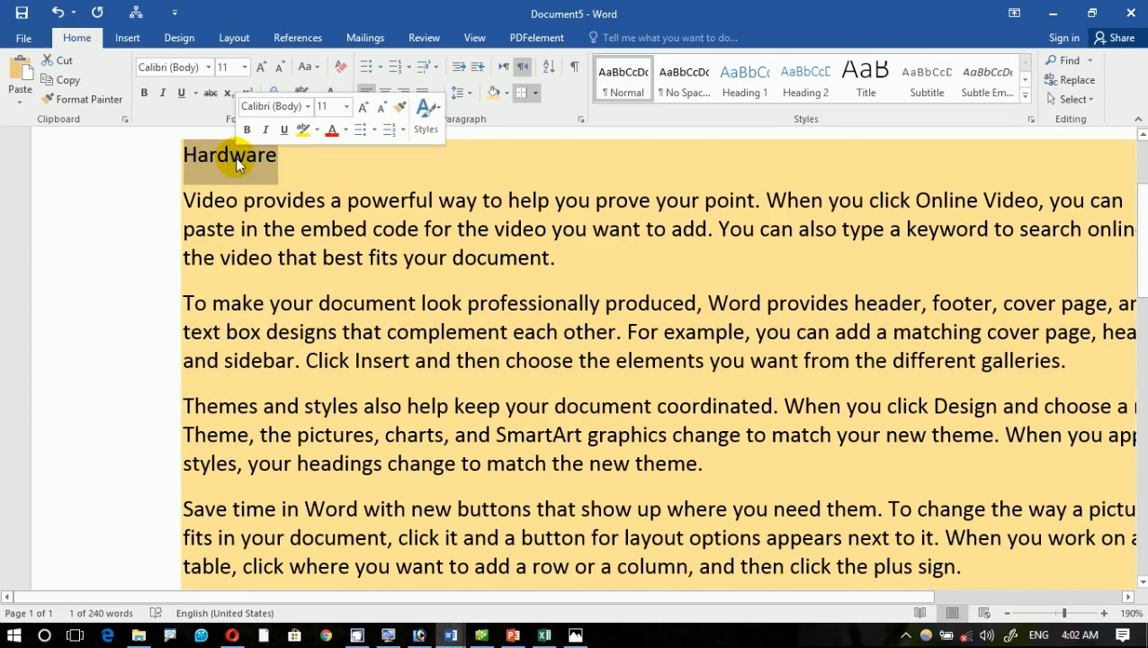
{"action": "left_click", "coordinate": [1026, 99]}
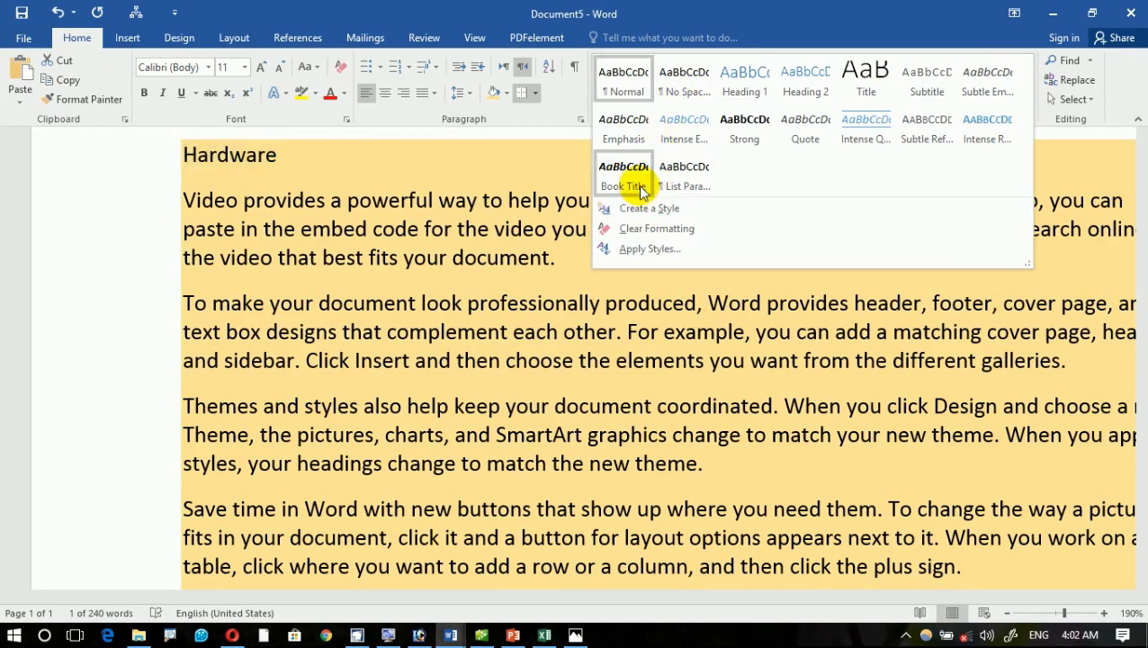
{"action": "left_click", "coordinate": [868, 81]}
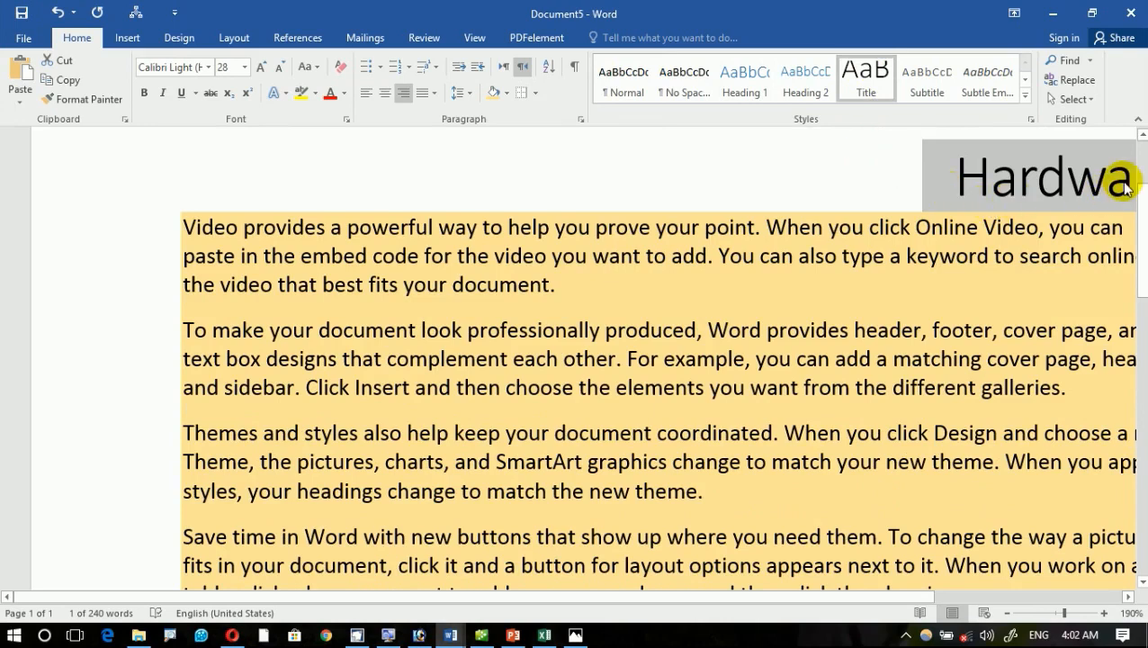
{"action": "left_click", "coordinate": [383, 95]}
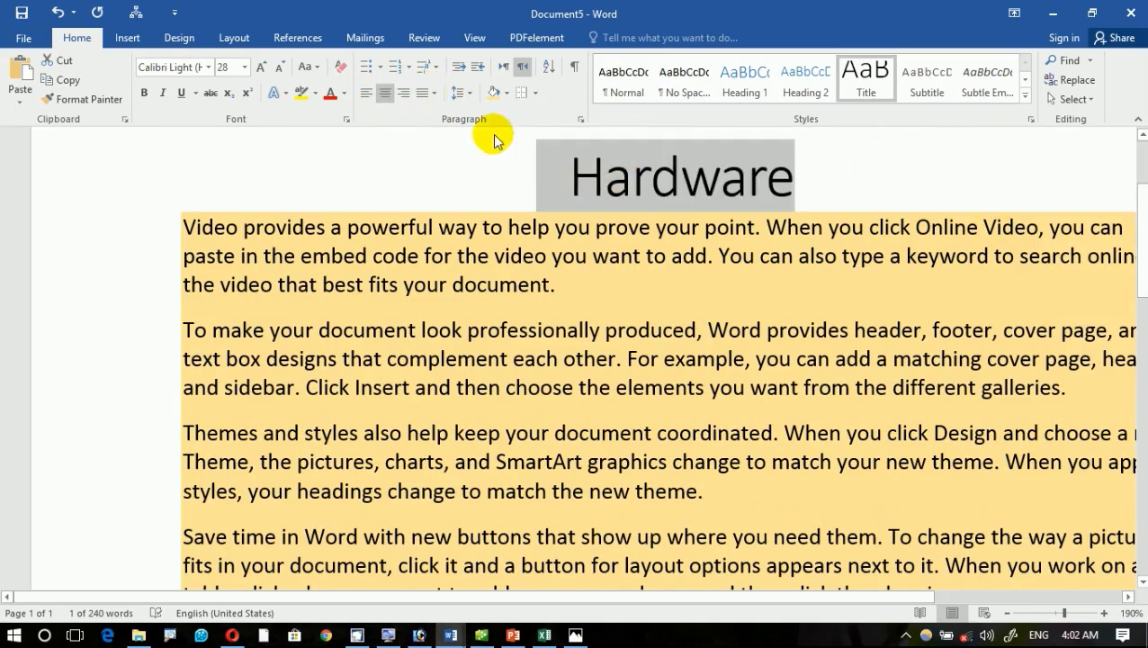
{"action": "left_click", "coordinate": [369, 93]}
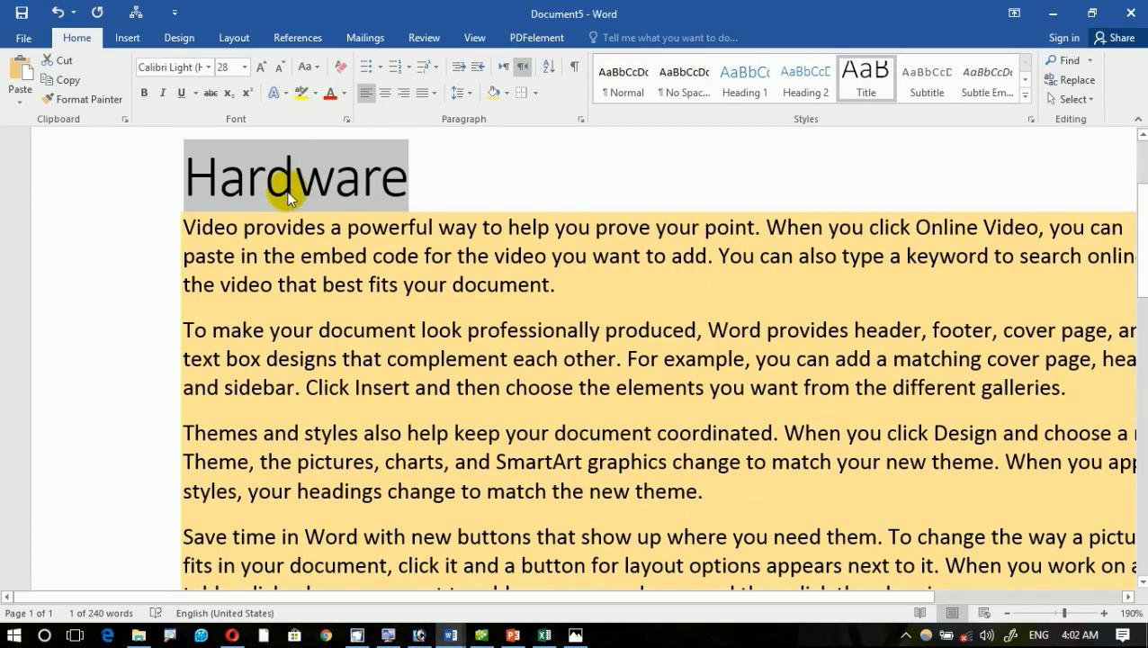
Step: Try the Heading 1, Heading 2, No Spacing and Normal styles on "Hardware"
{"action": "left_click", "coordinate": [747, 79]}
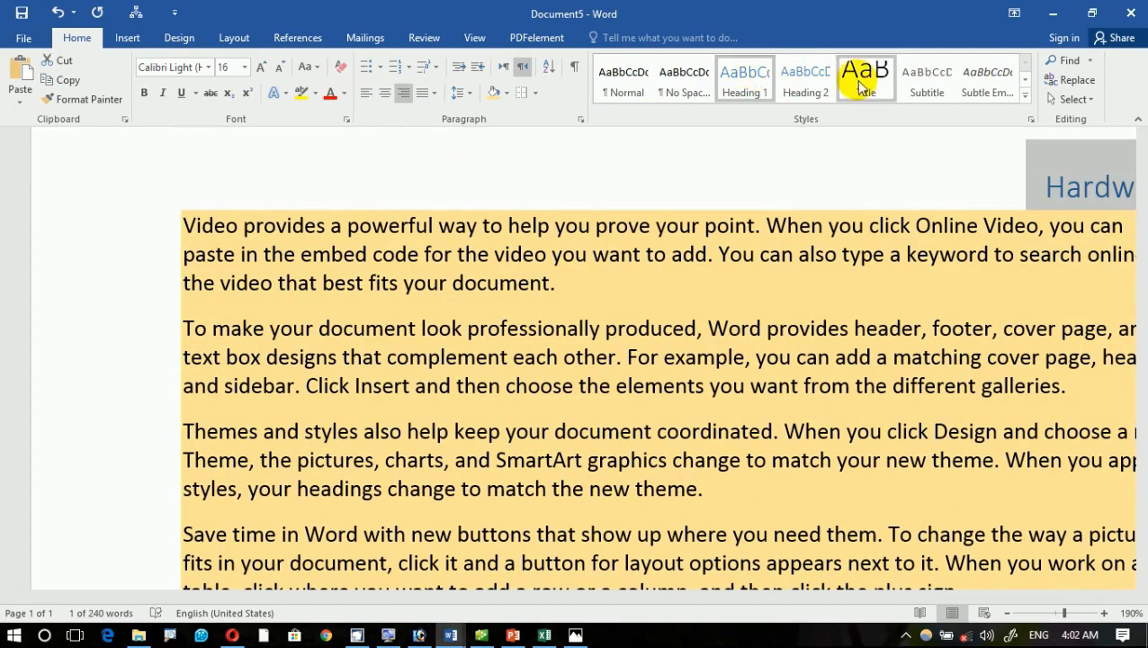
{"action": "left_click", "coordinate": [814, 79]}
{"action": "left_click", "coordinate": [709, 80]}
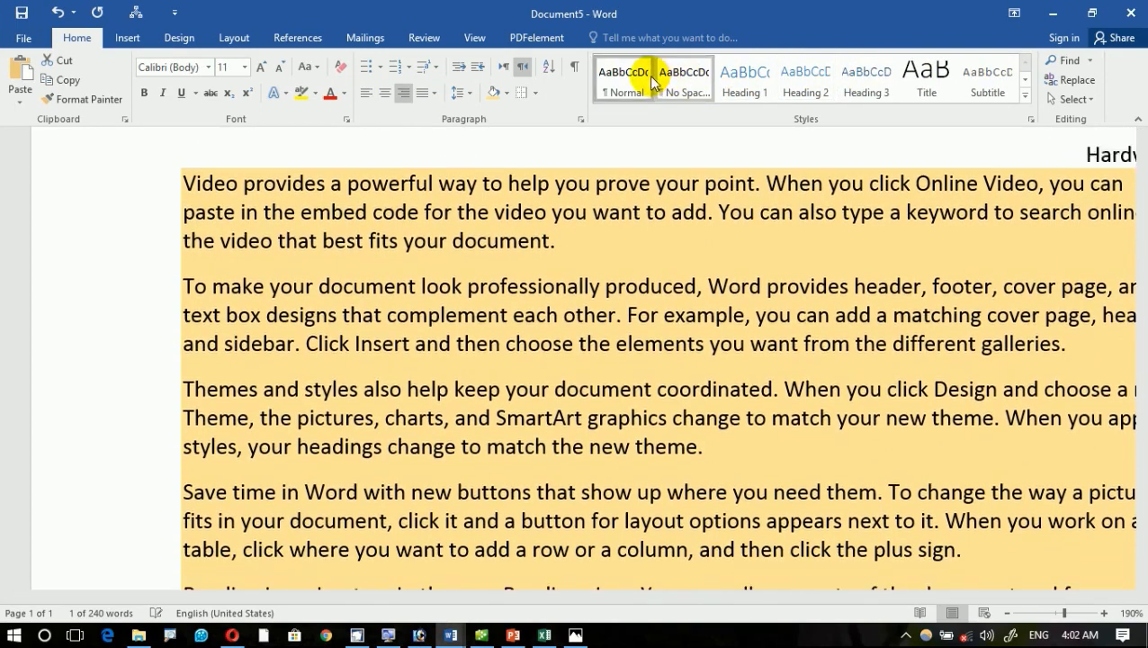
{"action": "left_click", "coordinate": [655, 83]}
Step: Apply the Intense Quote style to "Hardware" and try the Book Title style on top of it
{"action": "left_click", "coordinate": [1025, 94]}
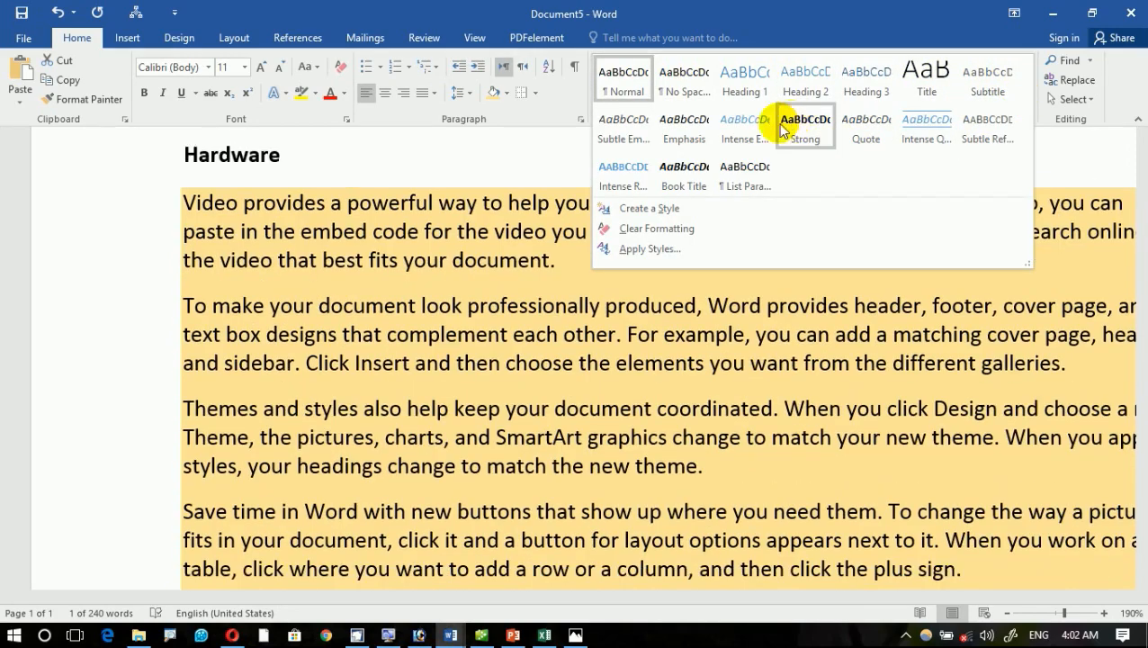
{"action": "left_click", "coordinate": [927, 129]}
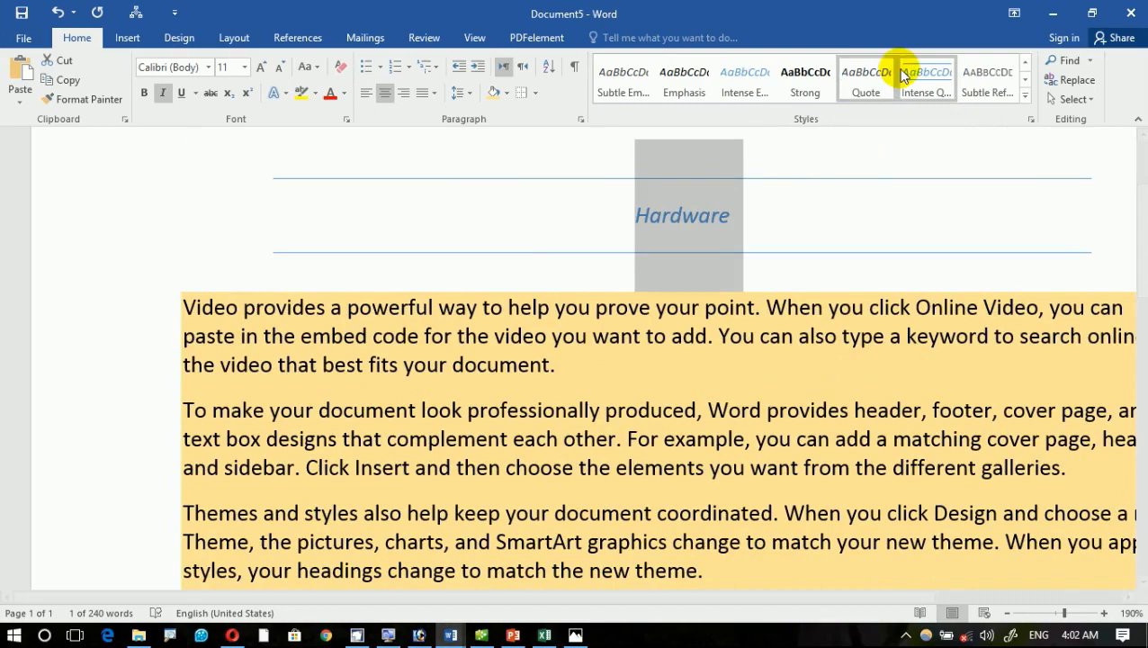
{"action": "left_click", "coordinate": [1025, 95]}
{"action": "left_click", "coordinate": [708, 172]}
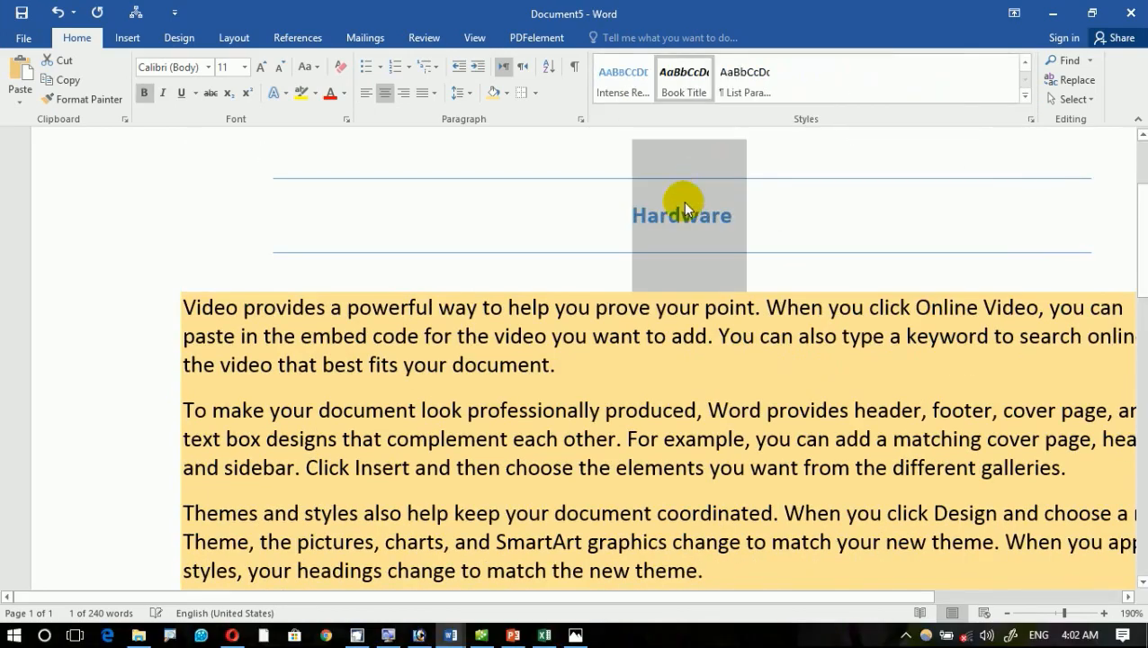
Step: Try the Intense Reference style on "Hardware" and undo it to restore the plain Intense Quote look
{"action": "left_click", "coordinate": [1013, 106]}
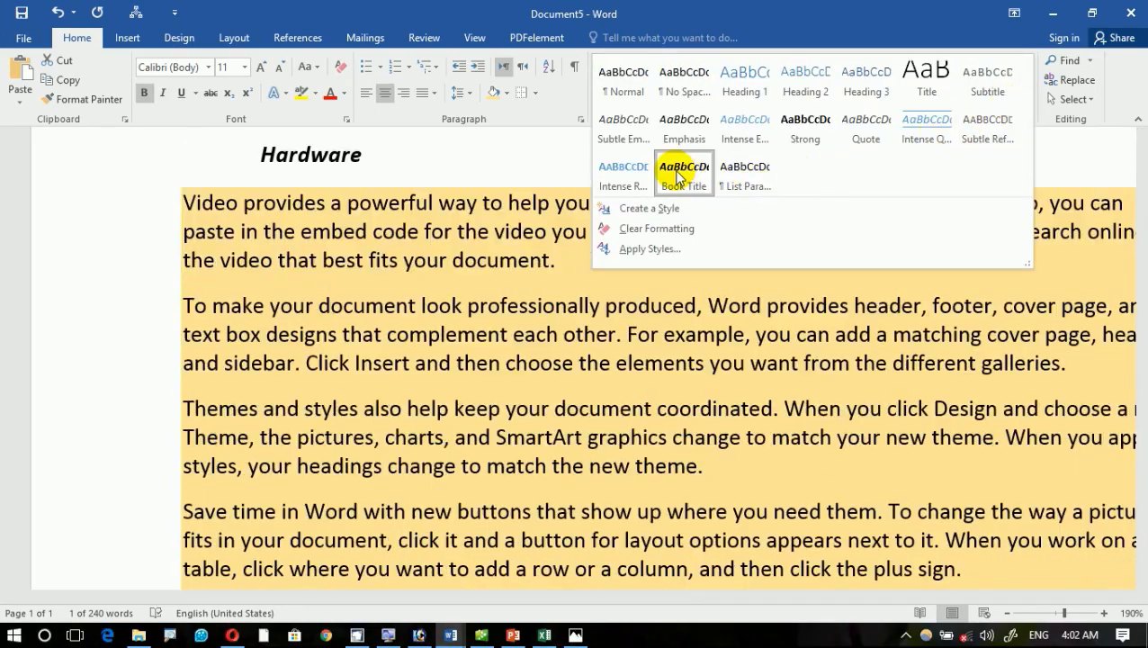
{"action": "left_click", "coordinate": [628, 171]}
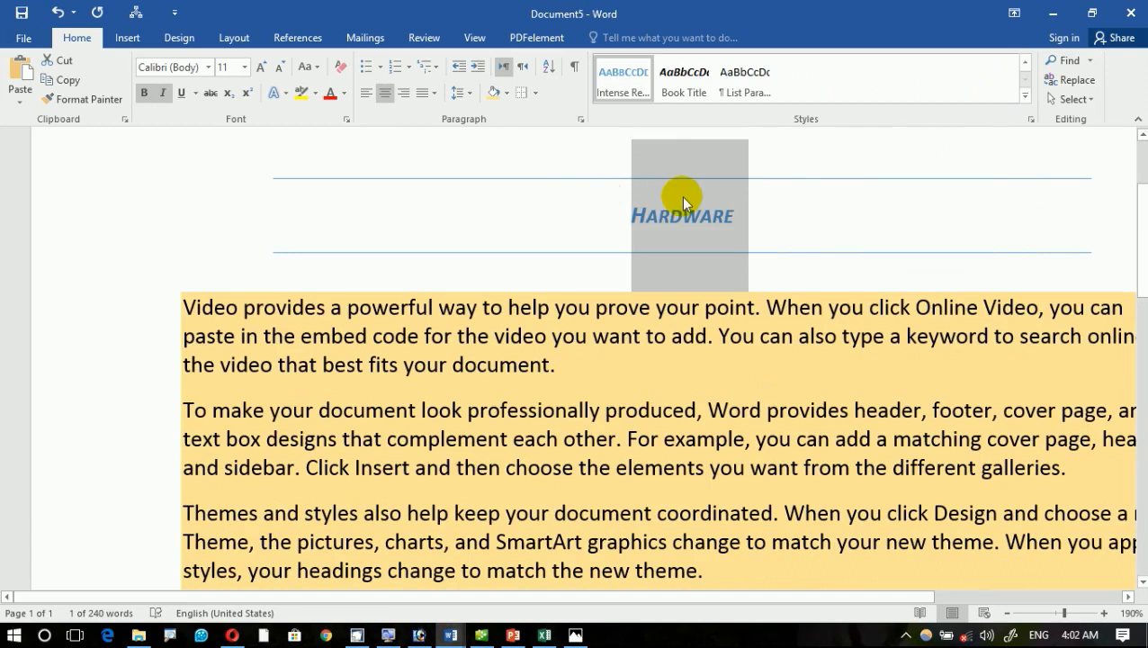
{"action": "key", "text": "ctrl+z"}
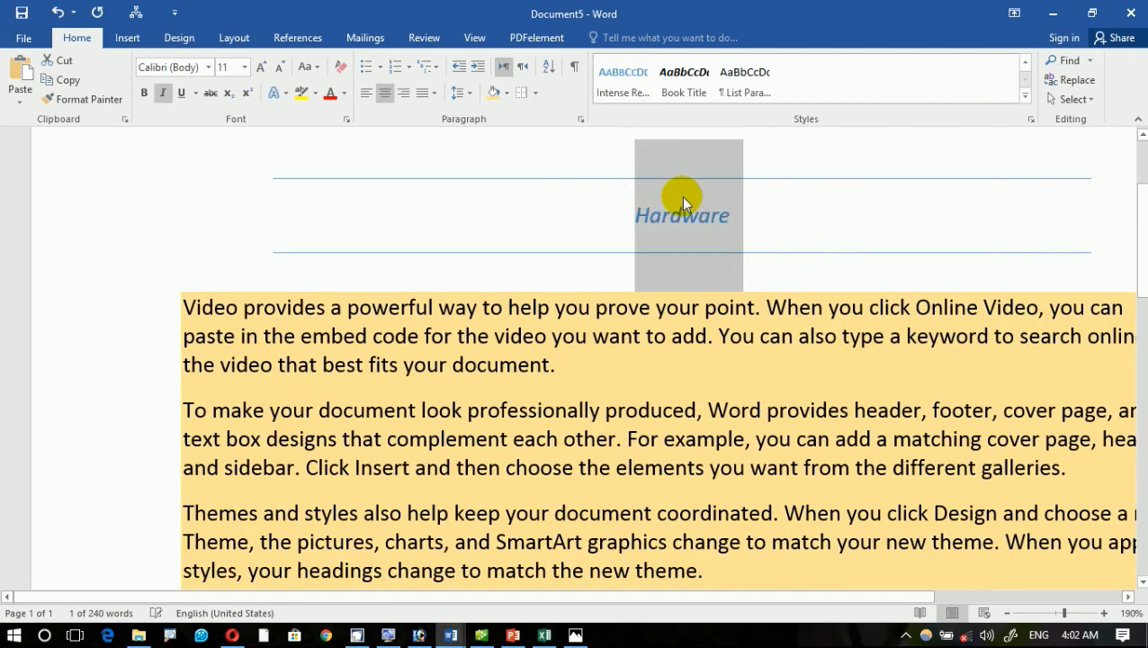
Step: Enlarge the "Hardware" quote text to 16 pt
{"action": "key", "text": "ctrl+shift+period"}
{"action": "key", "text": "ctrl+shift+period"}
{"action": "key", "text": "ctrl+shift+period"}
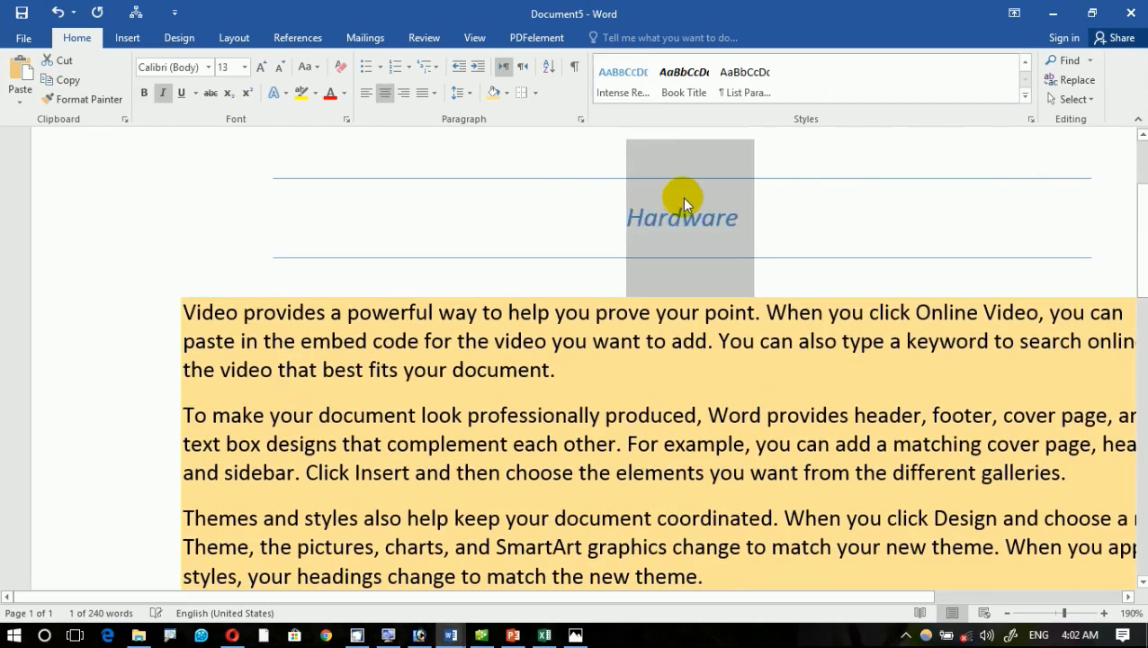
Step: Reset "Hardware" to the Normal style and apply the Title style to it
{"action": "left_click", "coordinate": [1026, 97]}
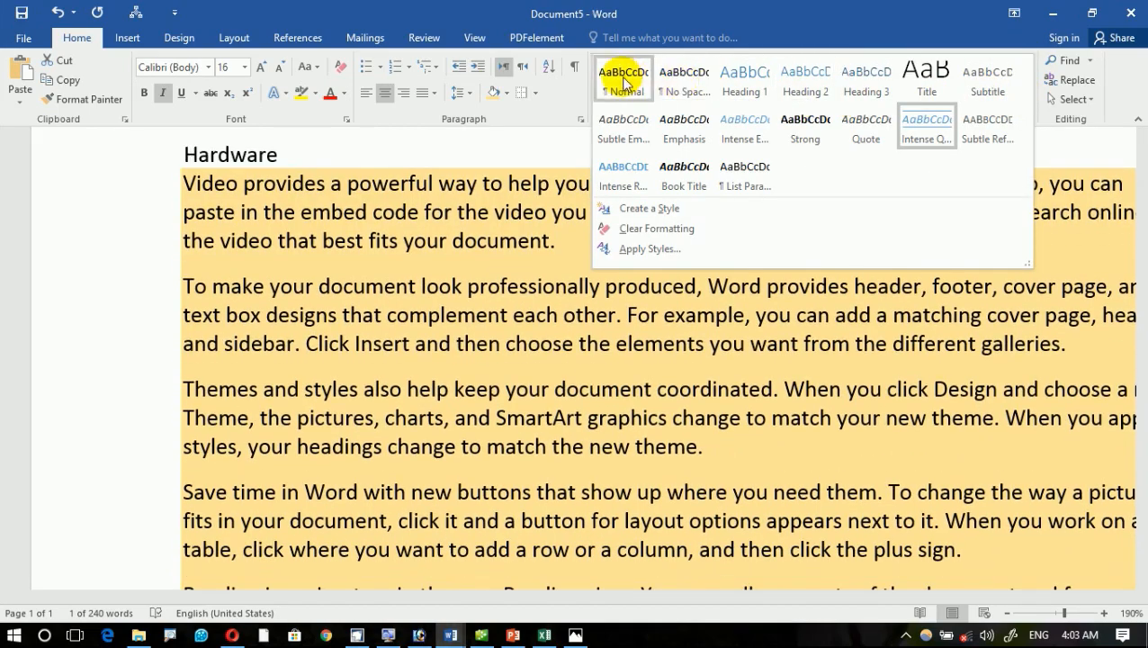
{"action": "left_click", "coordinate": [624, 81]}
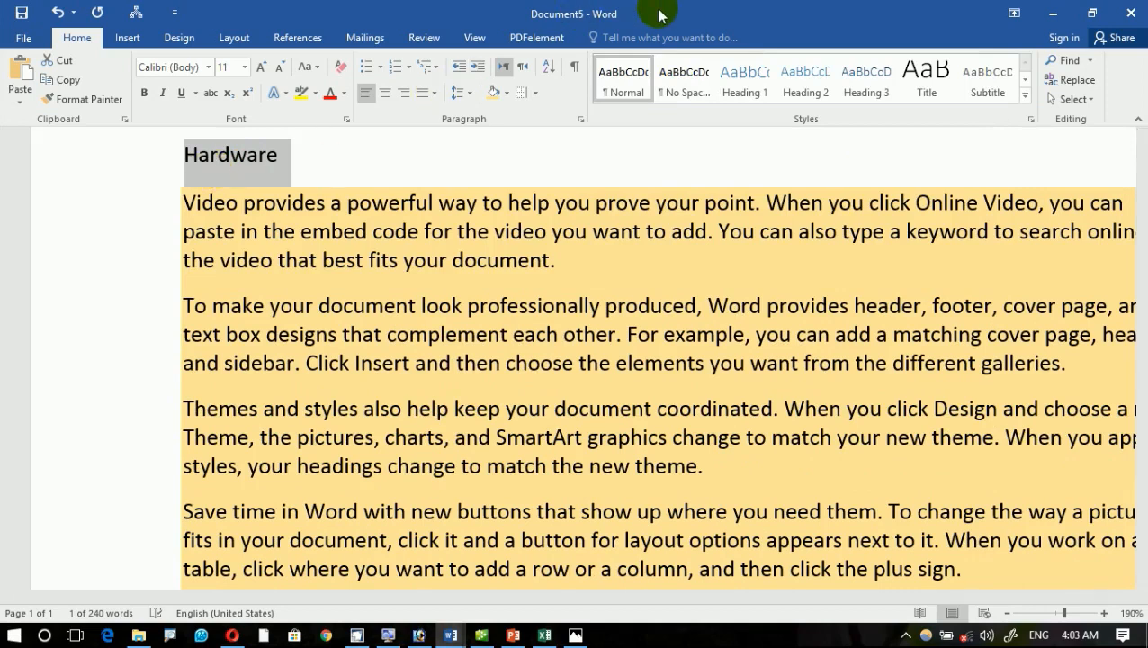
{"action": "left_click", "coordinate": [927, 76]}
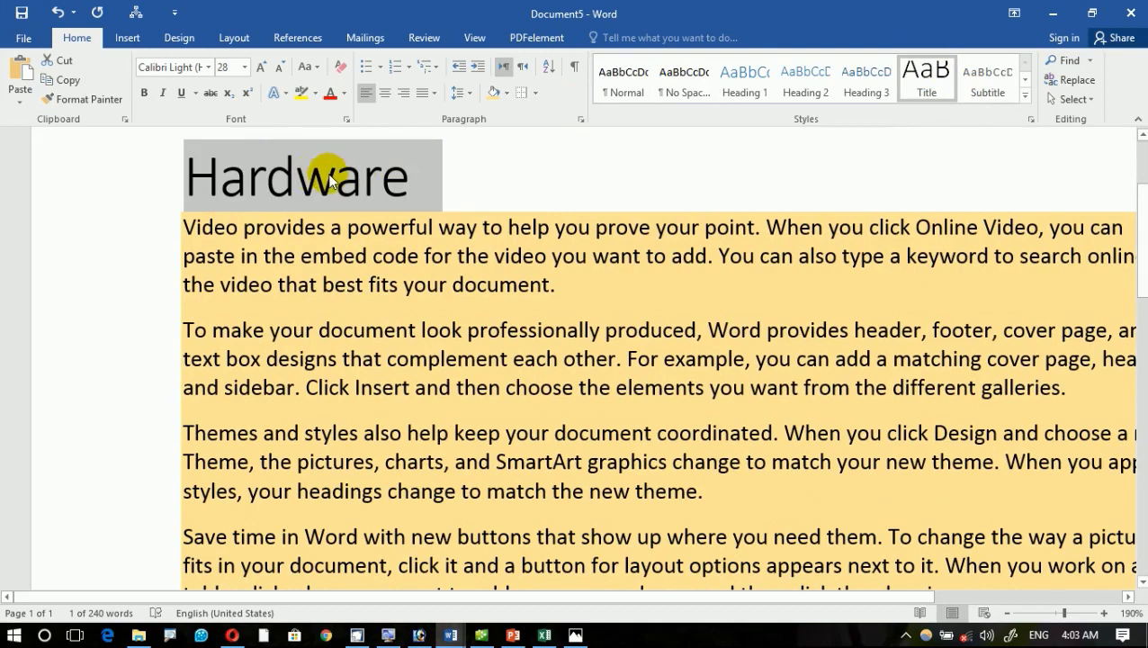
Step: Examine the full gallery of built-in styles and the commands for creating, clearing and applying styles
{"action": "left_click", "coordinate": [1026, 94]}
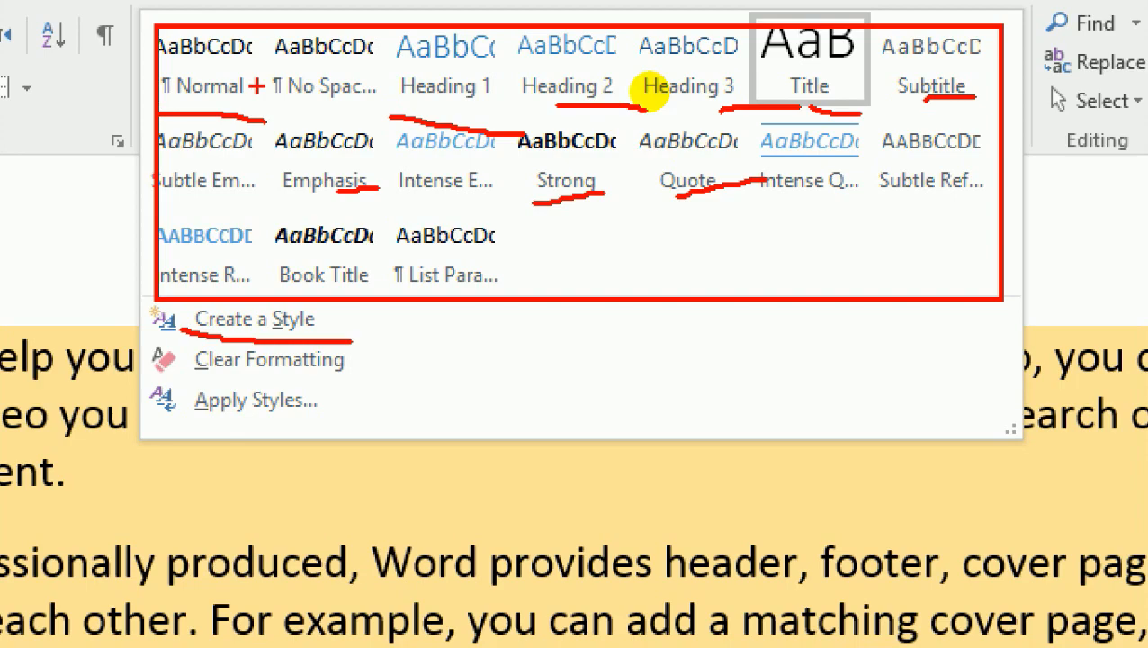
{"action": "key", "text": "Escape"}
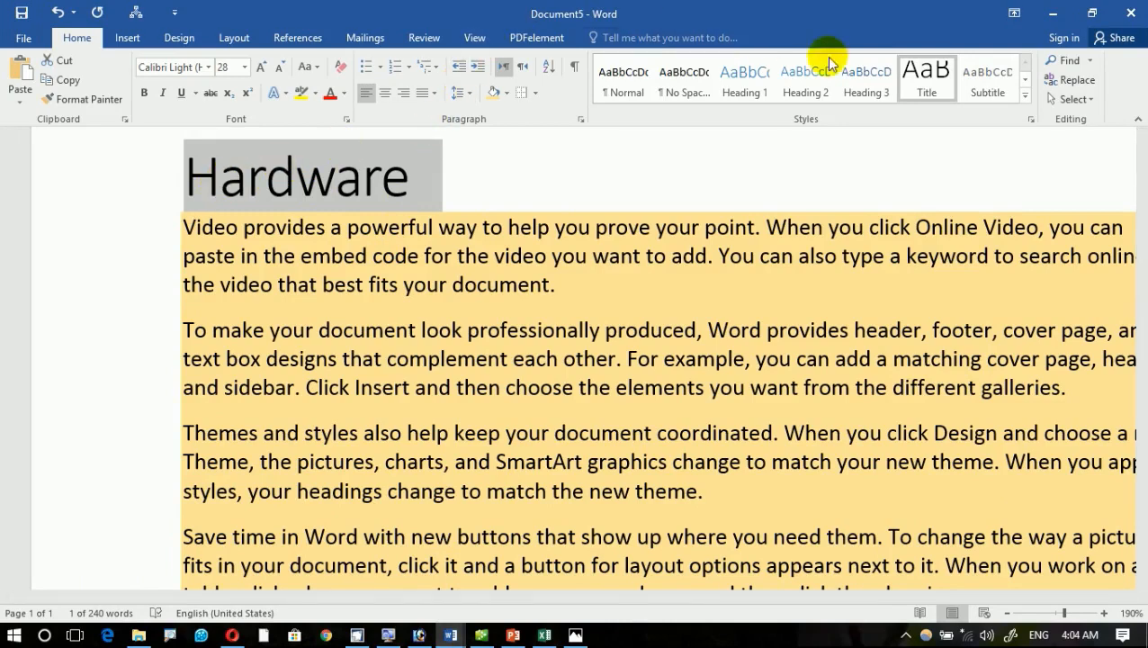
{"action": "left_click", "coordinate": [1025, 98]}
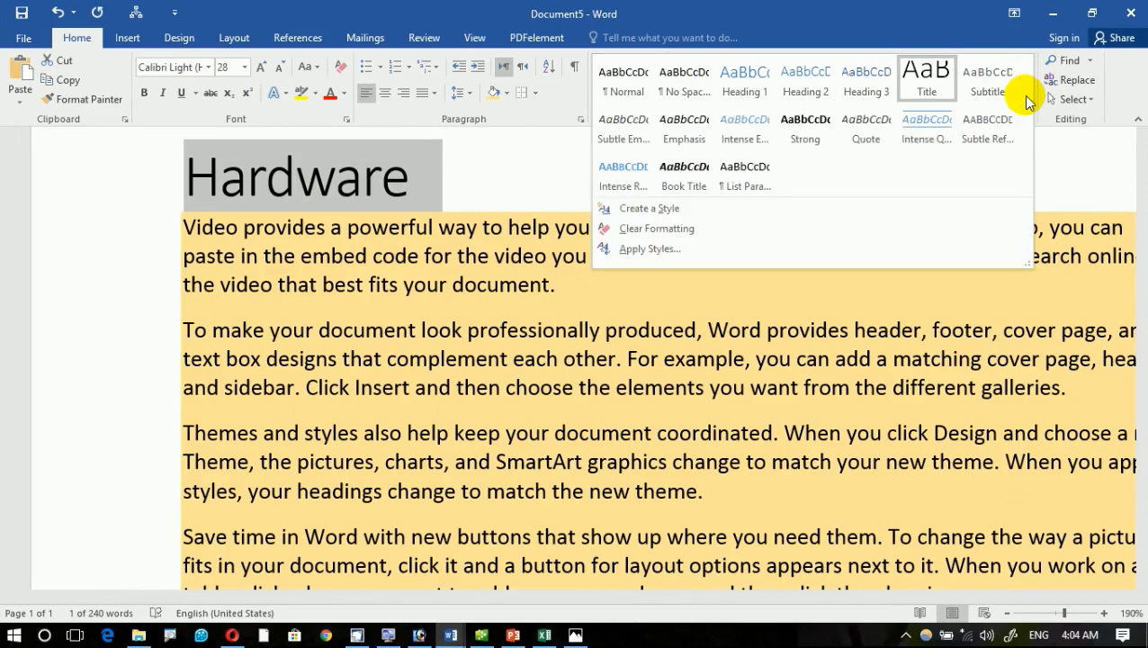
{"action": "left_click", "coordinate": [547, 12]}
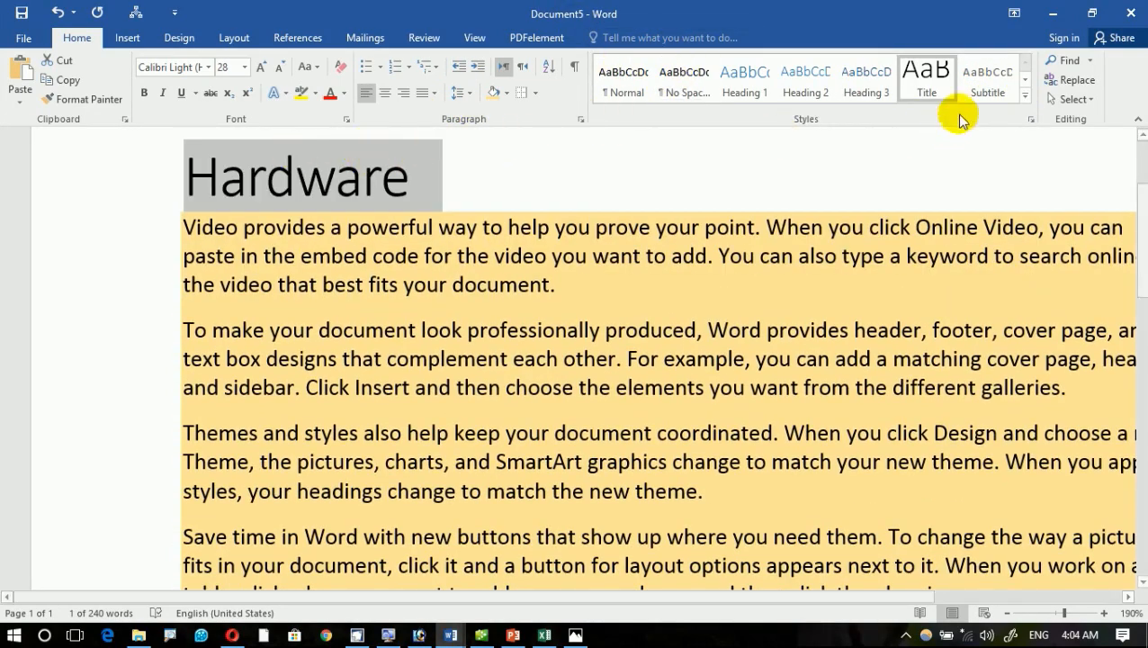
Step: Create a new style named "Srak" from the formatting of "Hardware", and place the cursor in the first body paragraph
{"action": "left_click", "coordinate": [1025, 97]}
{"action": "left_click", "coordinate": [645, 210]}
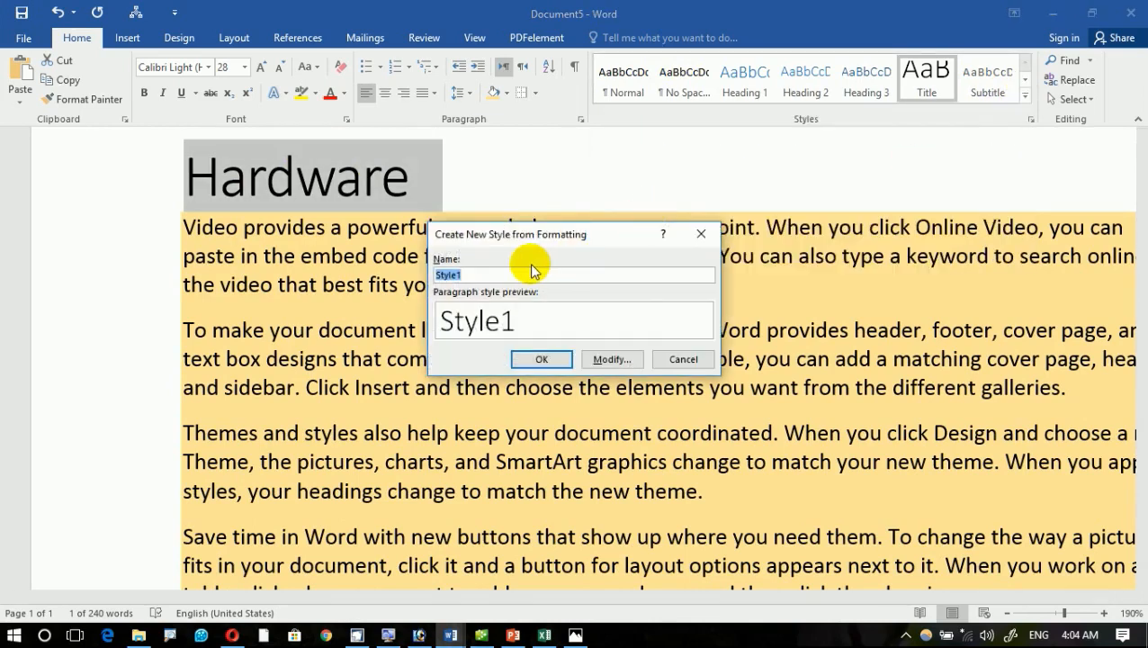
{"action": "type", "text": "Srak"}
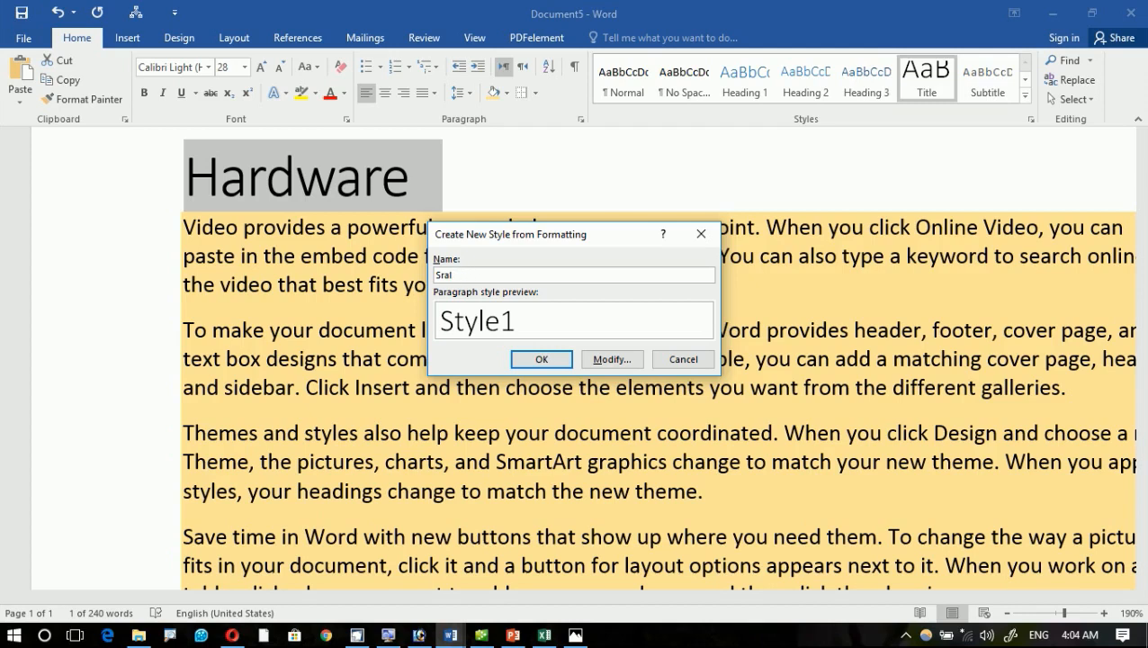
{"action": "left_click", "coordinate": [522, 359]}
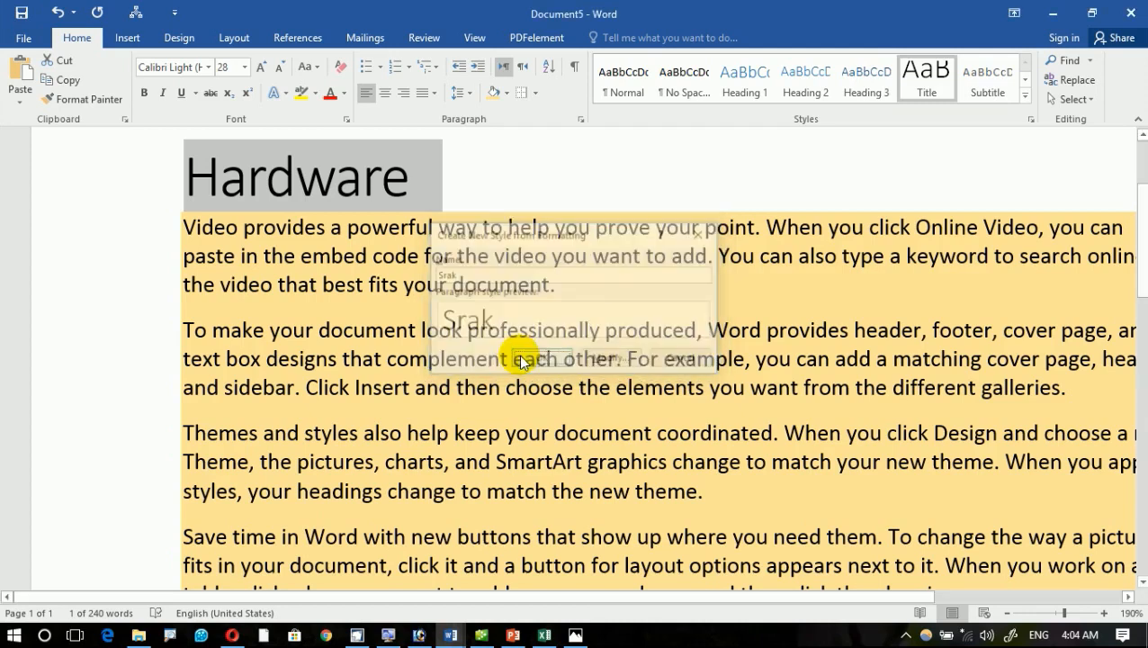
{"action": "left_click", "coordinate": [303, 249]}
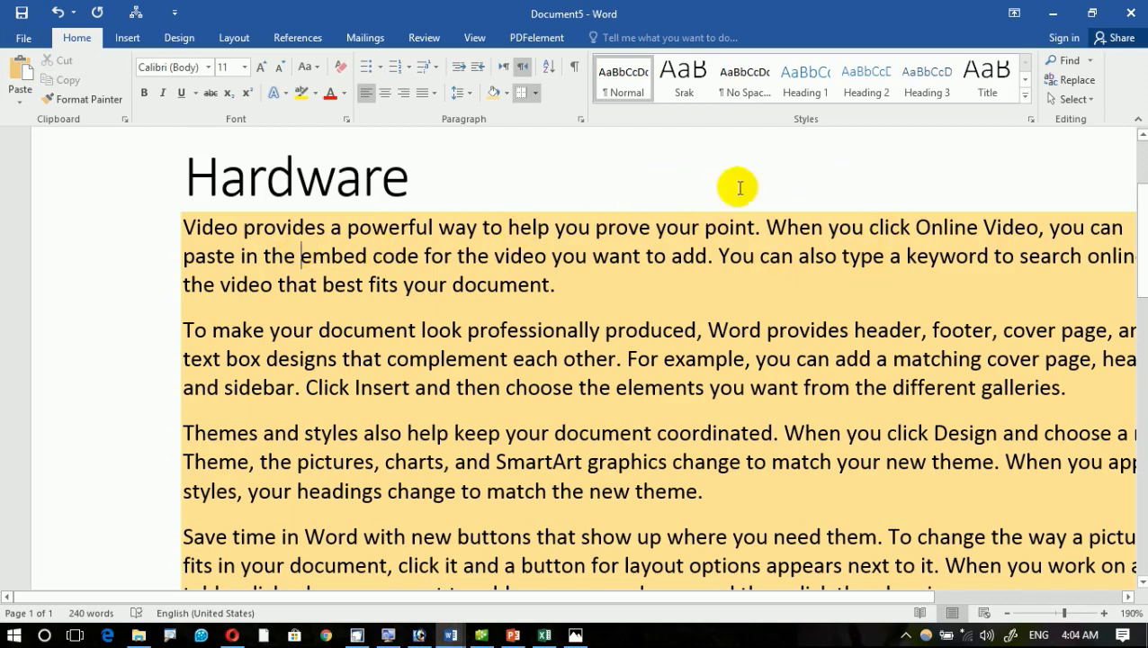
Step: Examine the new Srak style in the full style gallery along with the Clear Formatting command
{"action": "left_click", "coordinate": [1025, 95]}
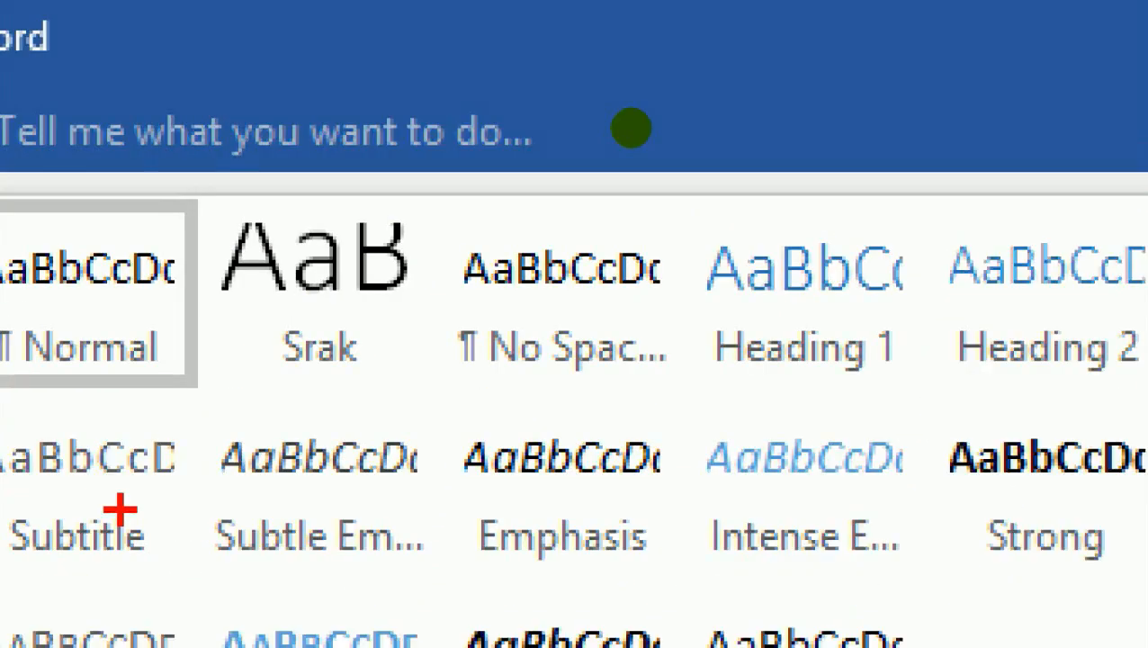
{"action": "left_click", "coordinate": [202, 221]}
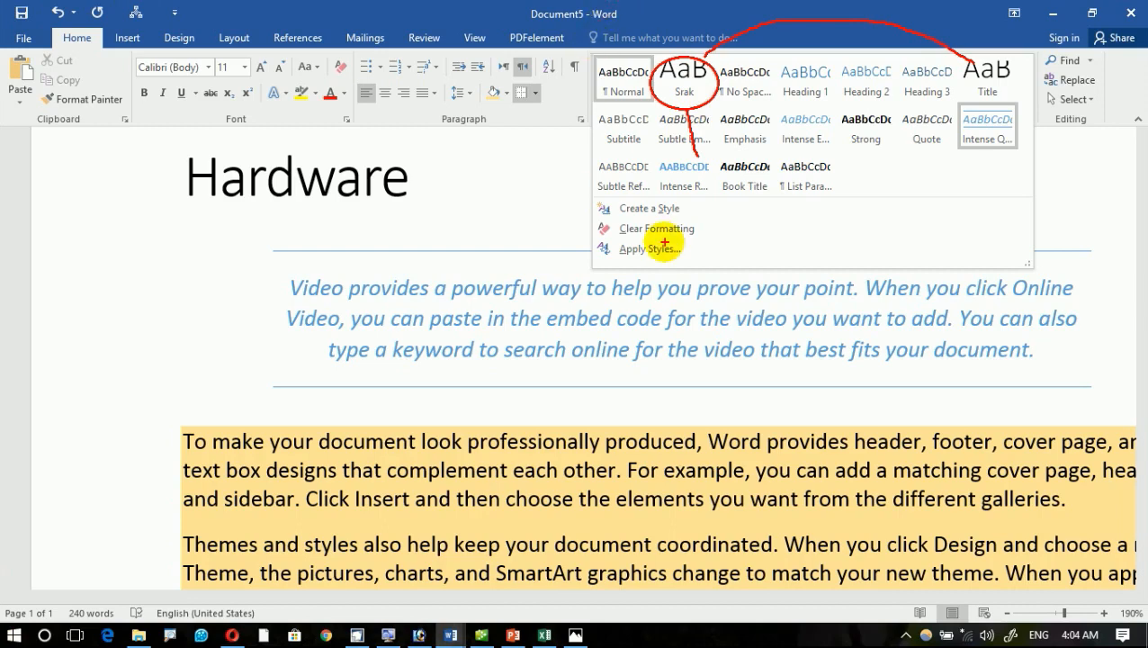
{"action": "left_click_drag", "start_coordinate": [697, 237], "coordinate": [771, 236]}
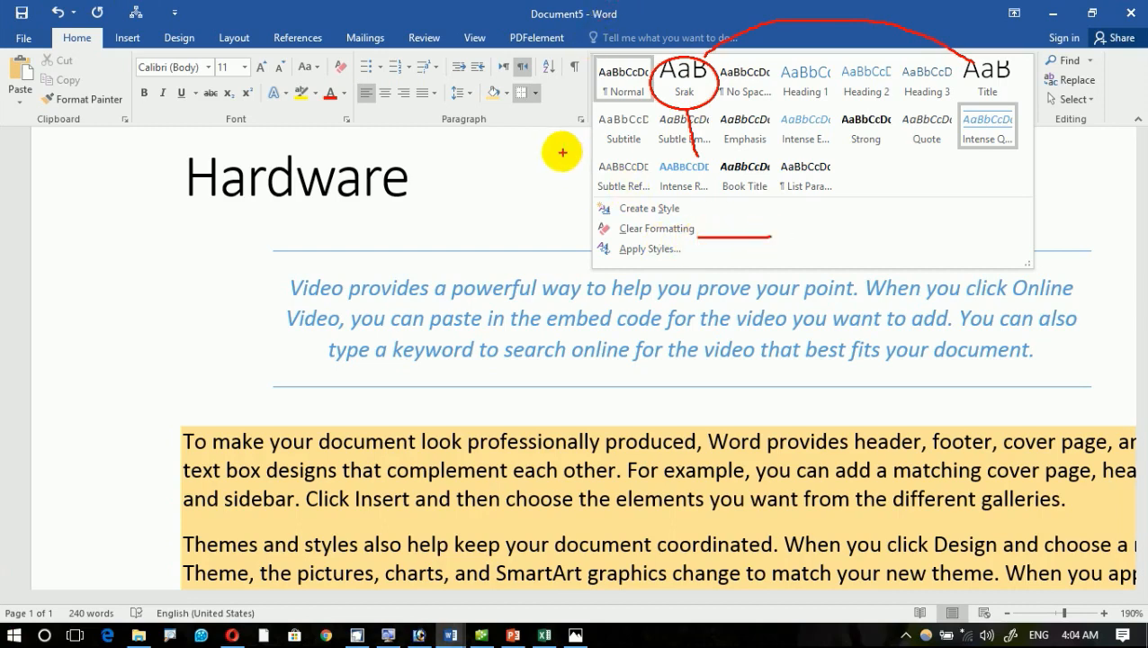
{"action": "mouse_move", "coordinate": [308, 149]}
{"action": "left_mouse_down"}
{"action": "mouse_move", "coordinate": [172, 181]}
{"action": "mouse_move", "coordinate": [363, 205]}
{"action": "mouse_move", "coordinate": [264, 154]}
{"action": "left_mouse_up"}
{"action": "mouse_move", "coordinate": [425, 194]}
{"action": "left_mouse_down"}
{"action": "mouse_move", "coordinate": [515, 208]}
{"action": "mouse_move", "coordinate": [544, 231]}
{"action": "mouse_move", "coordinate": [564, 212]}
{"action": "mouse_move", "coordinate": [576, 229]}
{"action": "left_mouse_up"}
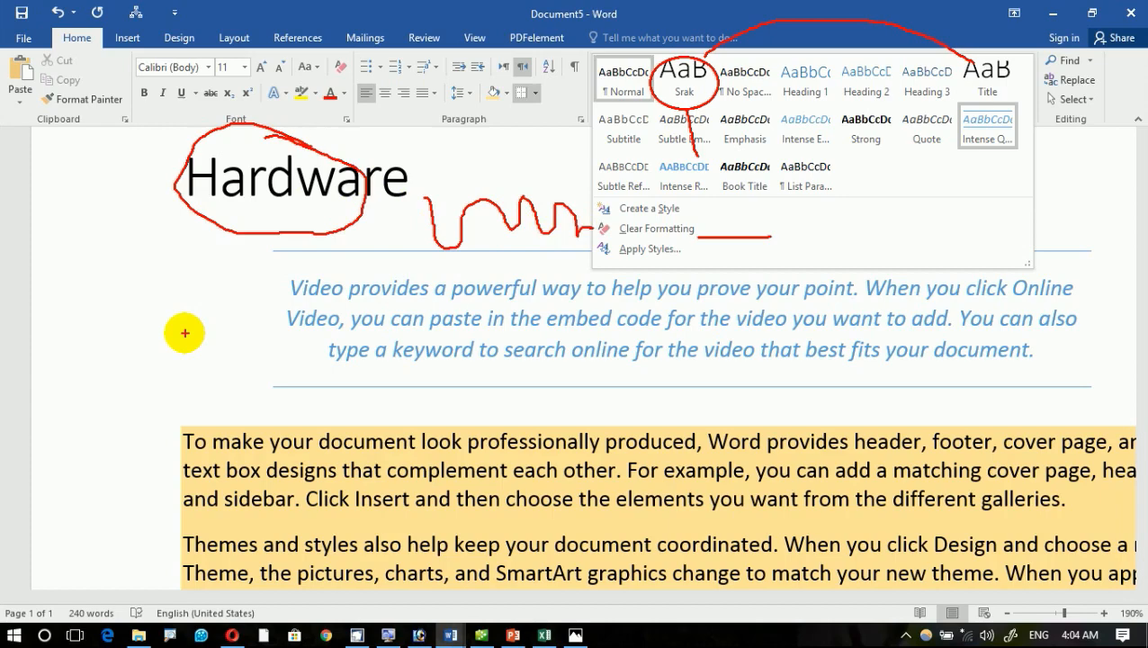
Step: Clear all formatting from the "Hardware" heading
{"action": "key", "text": "Escape"}
{"action": "left_click", "coordinate": [386, 178]}
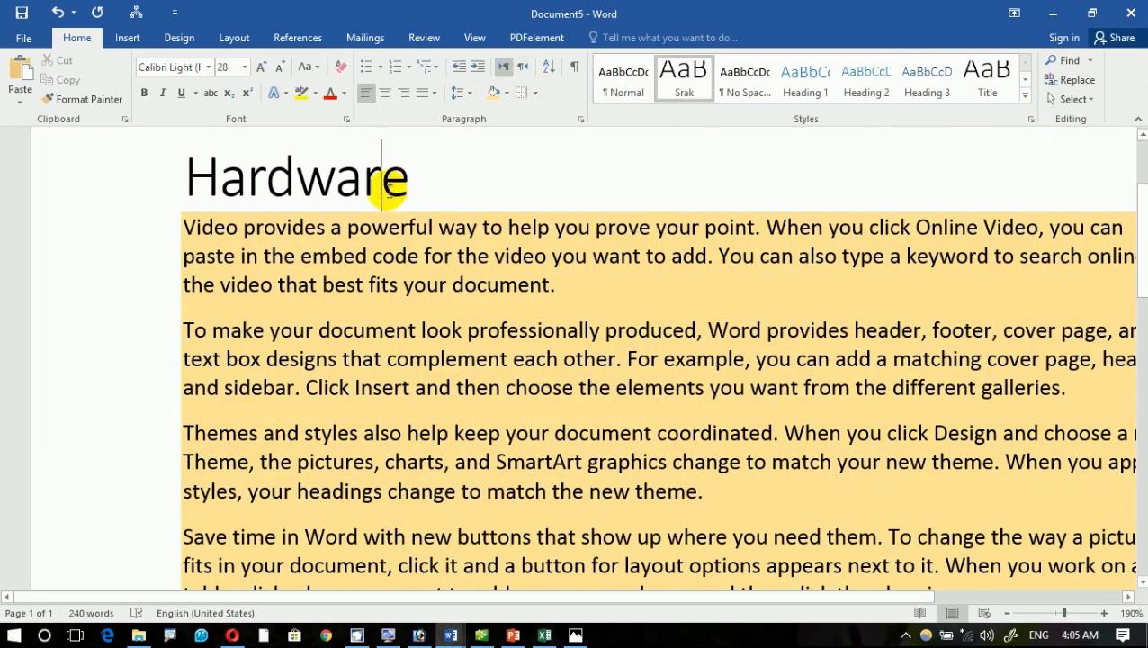
{"action": "double_click", "coordinate": [385, 179]}
{"action": "left_click", "coordinate": [1026, 93]}
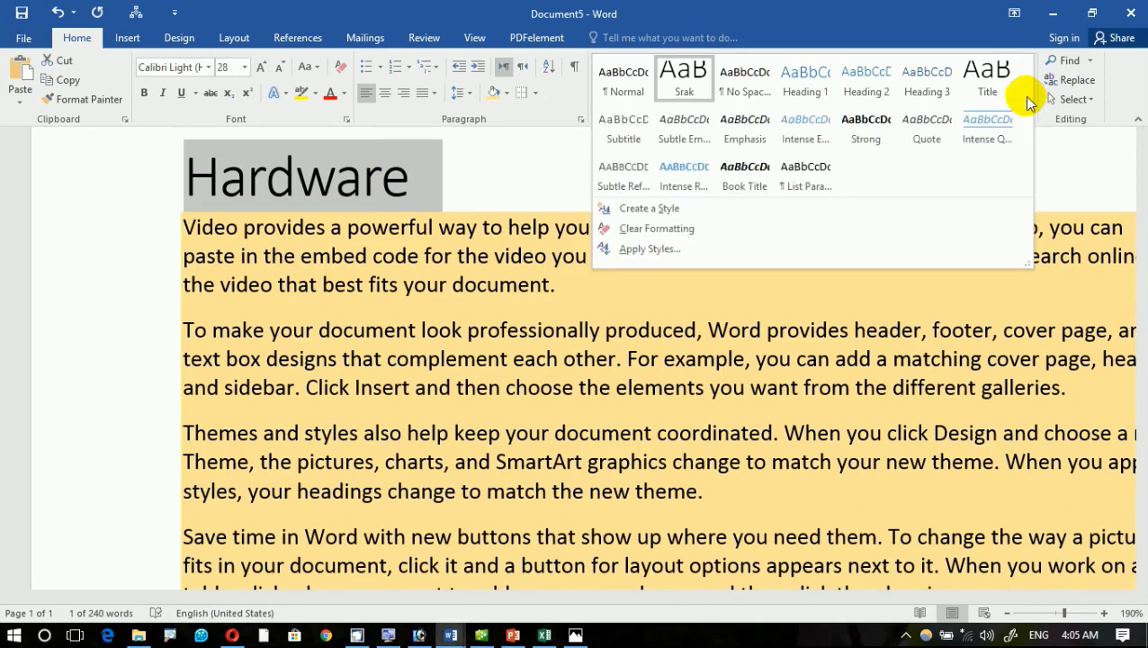
{"action": "left_click", "coordinate": [656, 229]}
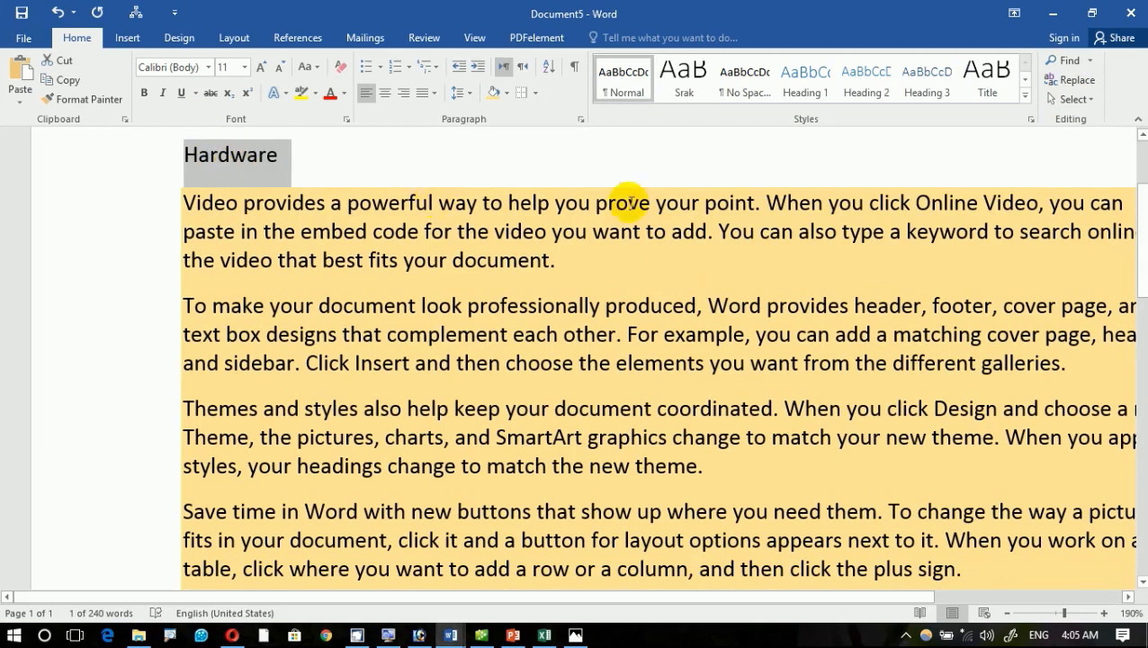
Step: Apply the custom Srak style to "Hardware" and clear its formatting again
{"action": "left_click", "coordinate": [681, 76]}
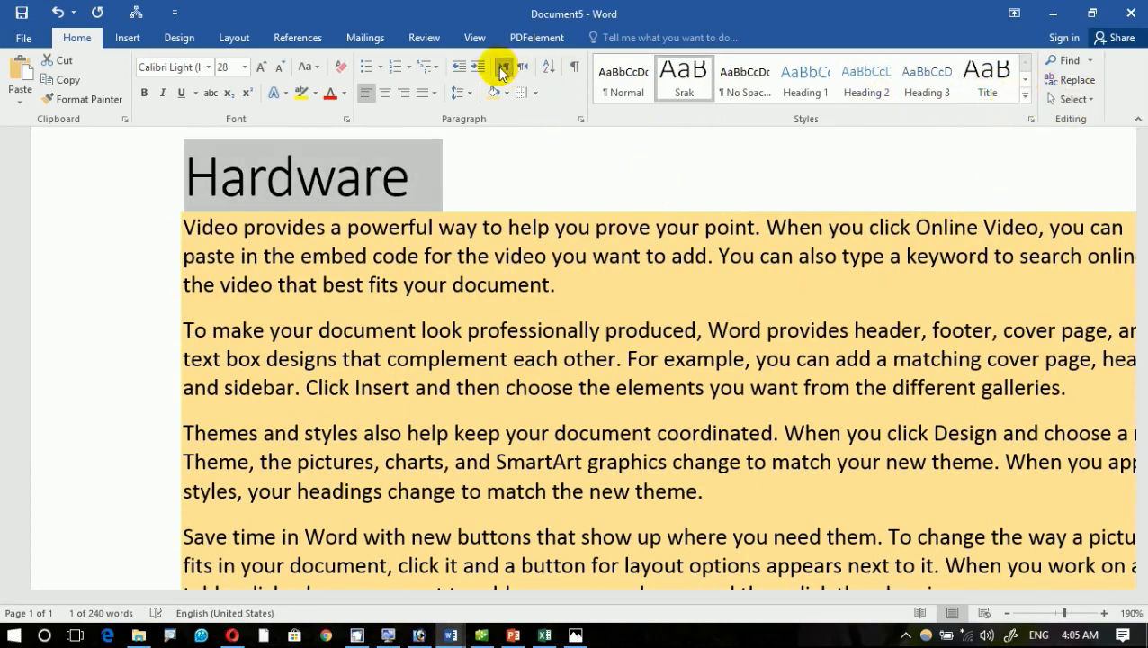
{"action": "left_click", "coordinate": [341, 66]}
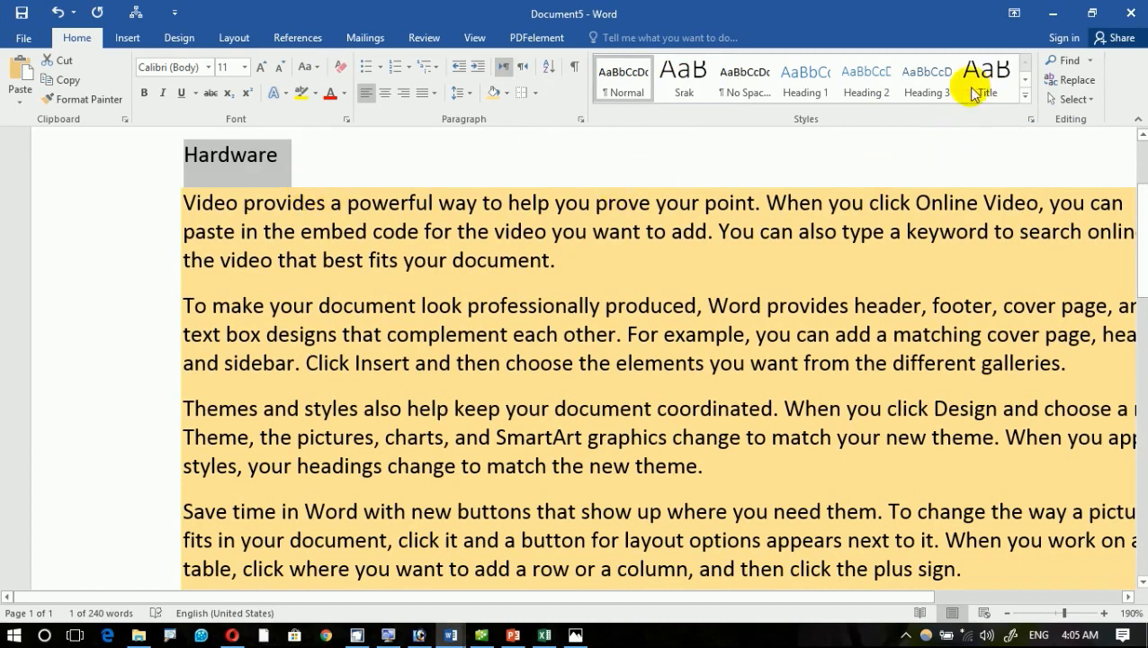
Step: Apply the Srak style to "Hardware" by entering its name in Apply Styles, and close Apply Styles
{"action": "left_click", "coordinate": [1025, 94]}
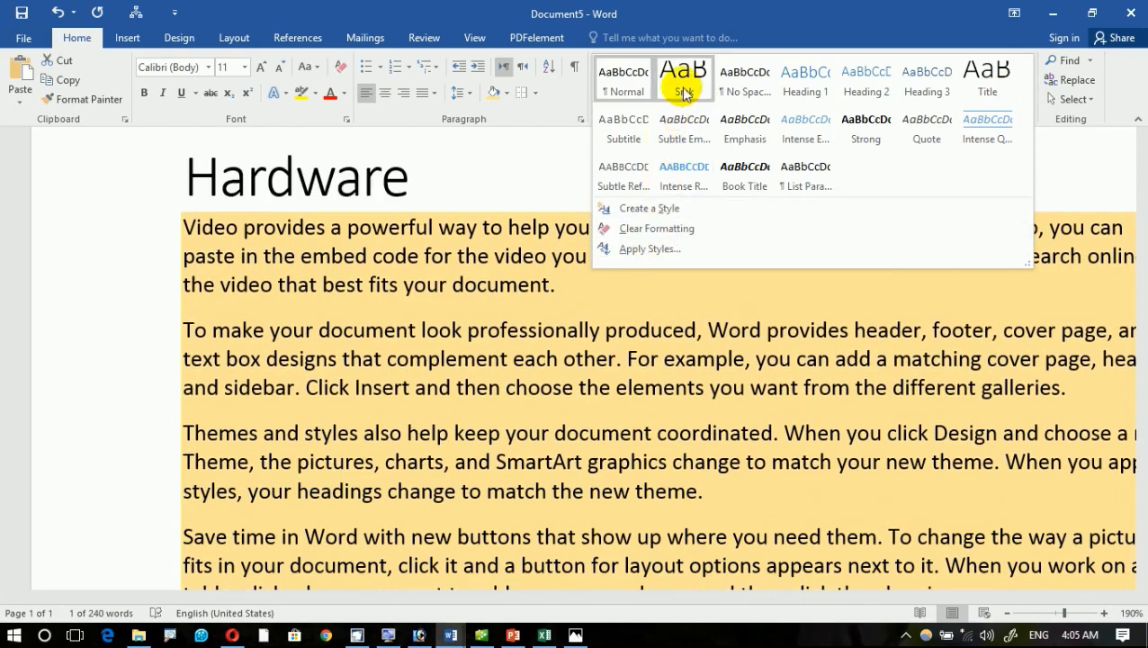
{"action": "left_click", "coordinate": [649, 249]}
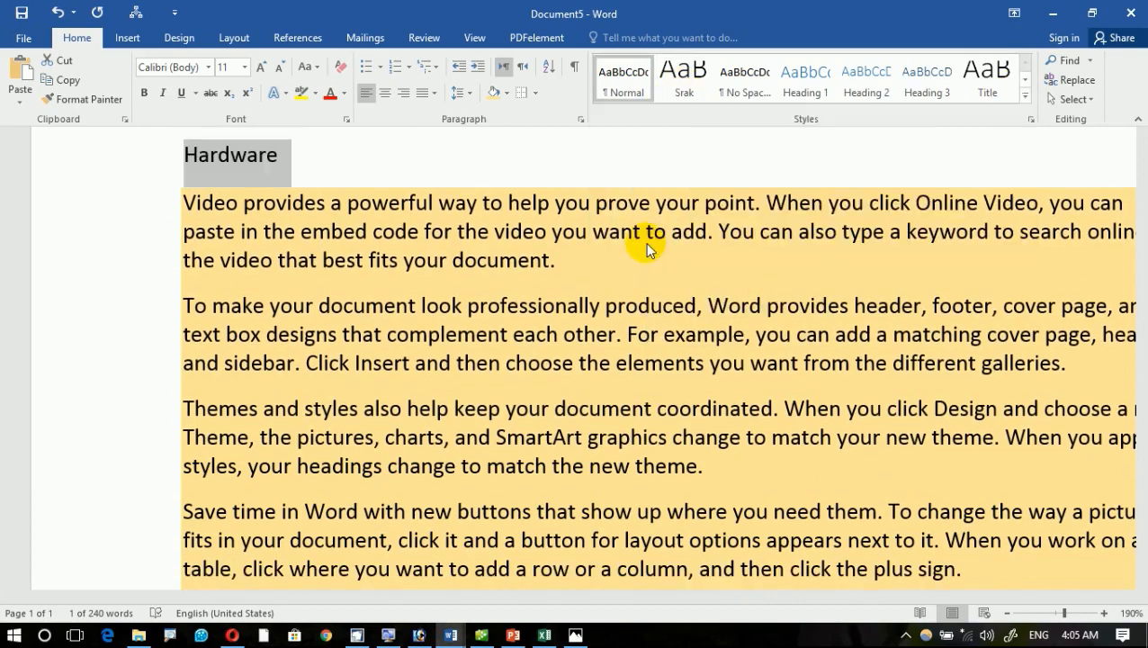
{"action": "left_click_drag", "start_coordinate": [124, 147], "coordinate": [624, 240]}
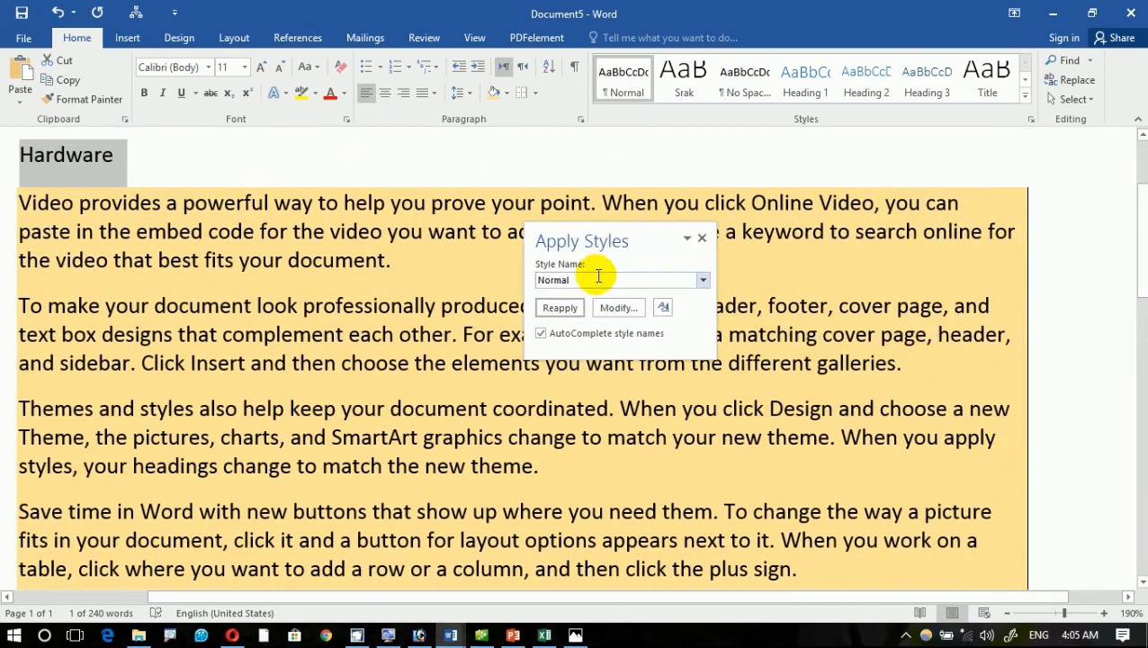
{"action": "left_click_drag", "start_coordinate": [595, 278], "coordinate": [449, 279]}
{"action": "type", "text": "Srak"}
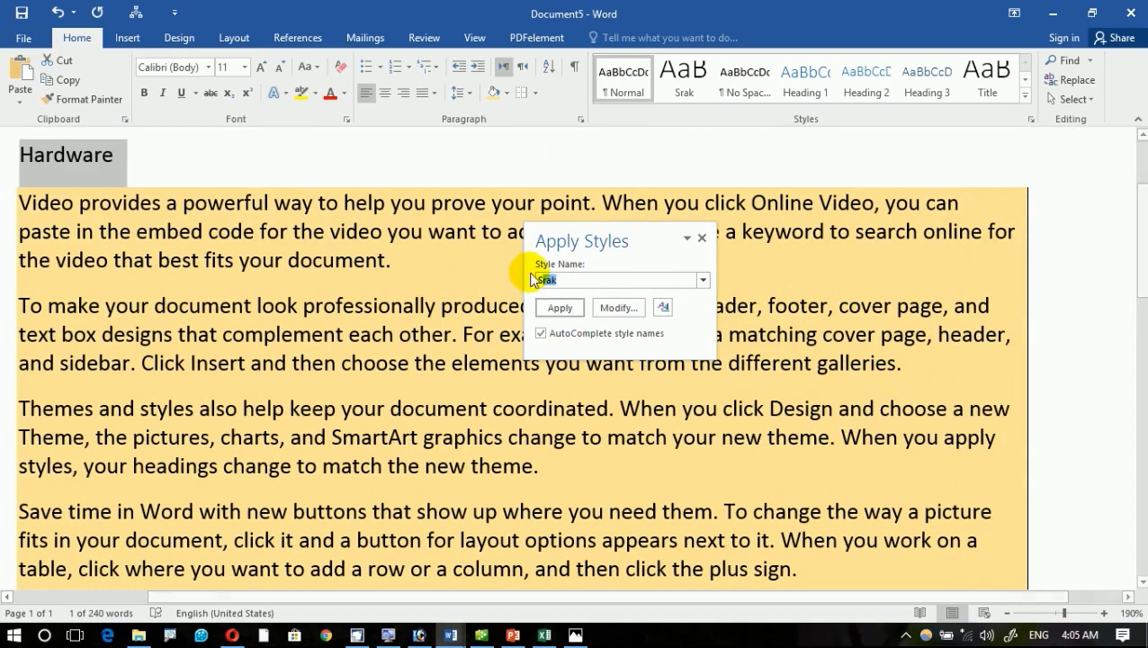
{"action": "left_click", "coordinate": [558, 308]}
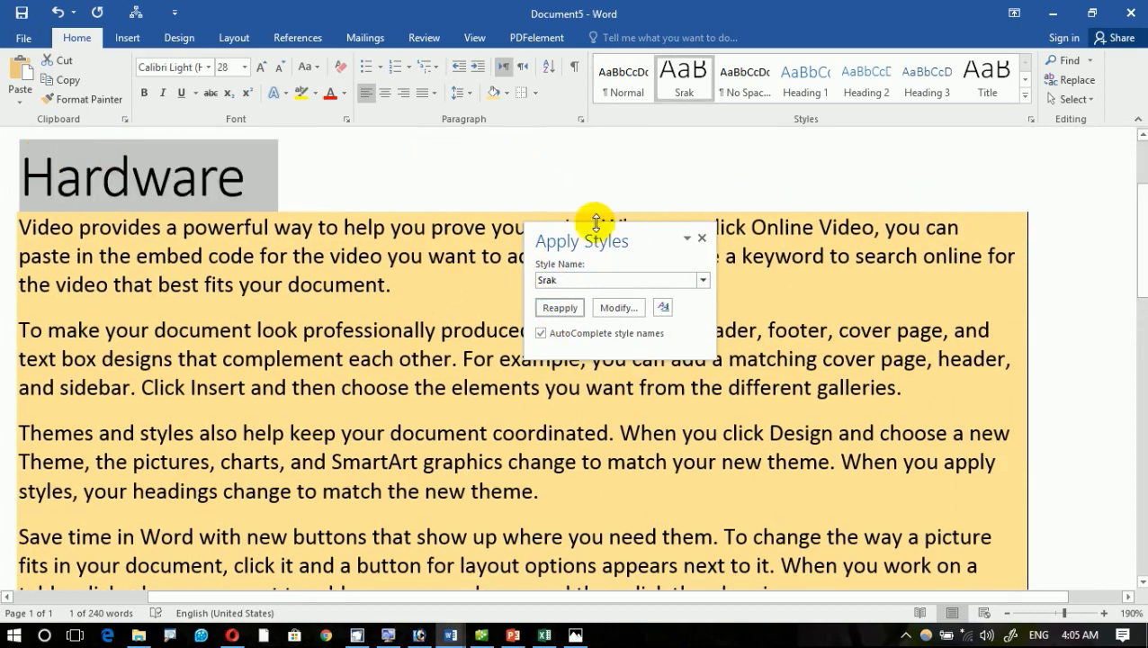
{"action": "left_click", "coordinate": [702, 240]}
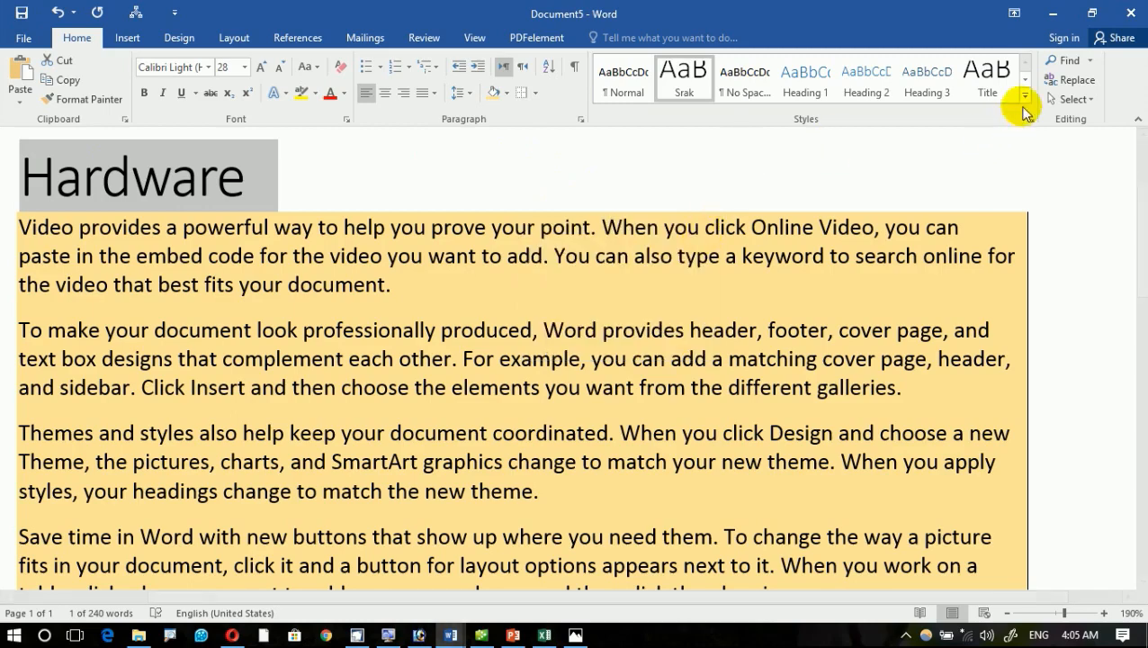
Step: Preview styles from the full style gallery on "Hardware"
{"action": "left_click", "coordinate": [1025, 95]}
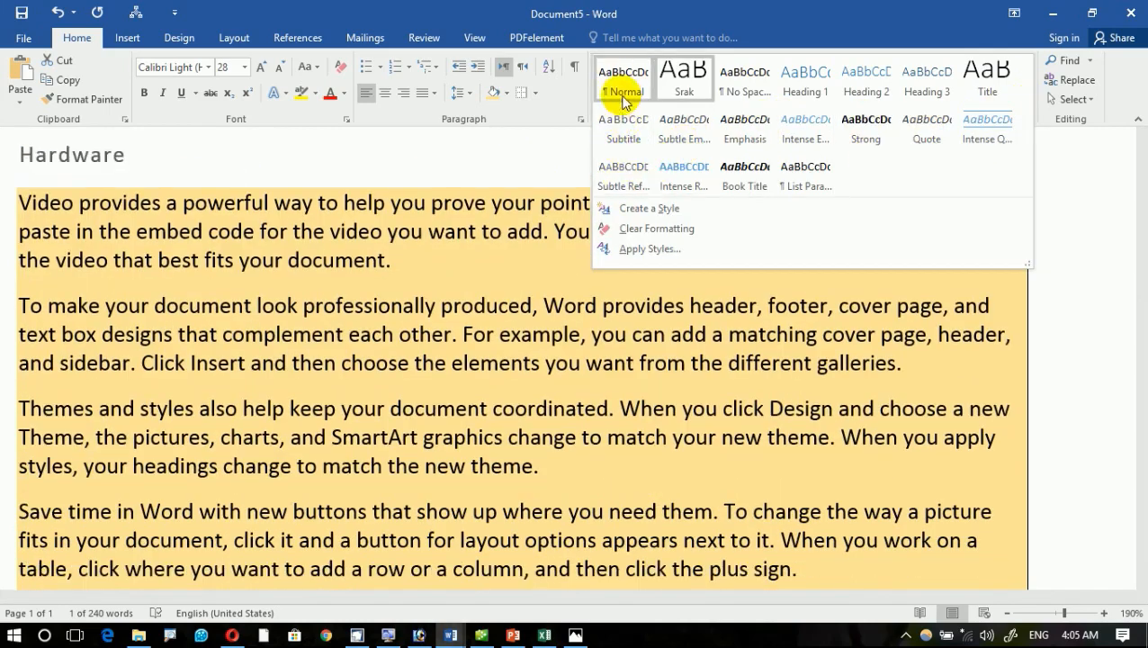
{"action": "left_click", "coordinate": [680, 107]}
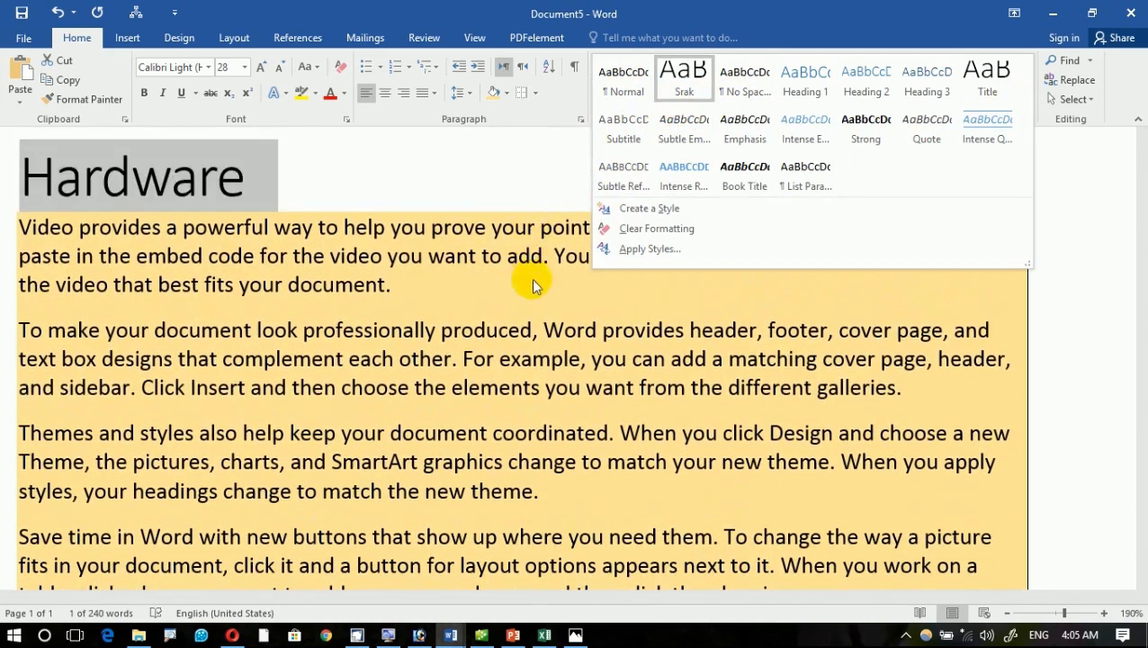
{"action": "left_click", "coordinate": [447, 303]}
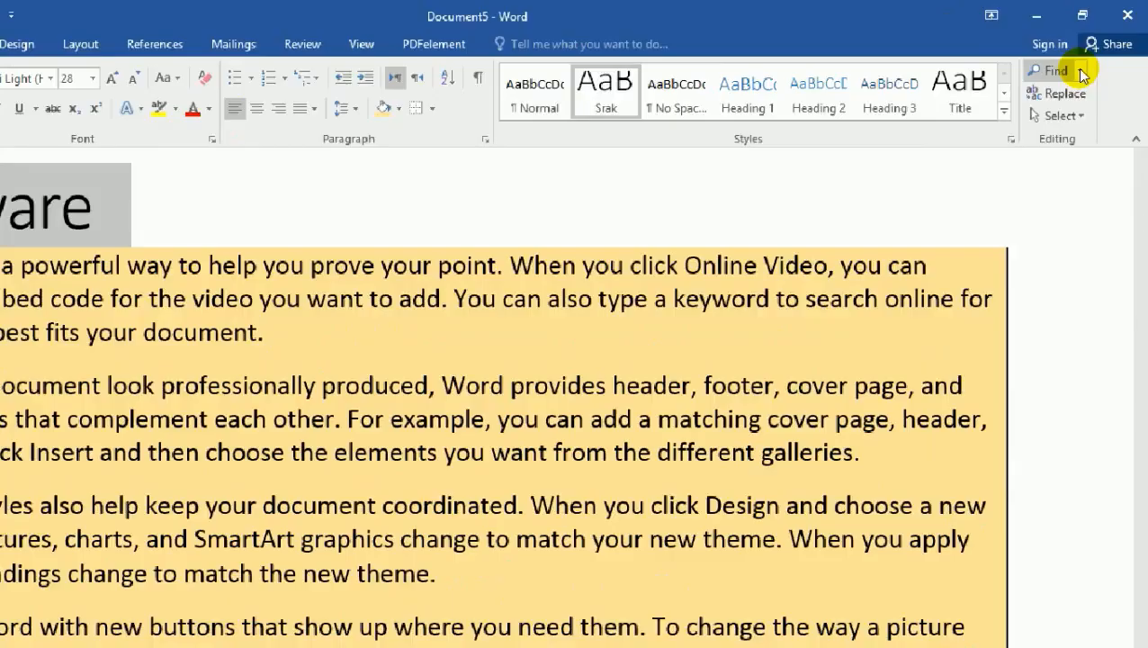
Step: Delete the document's entire content and enter "What is Find?" as the first line
{"action": "key", "text": "ctrl+a"}
{"action": "key", "text": "Delete"}
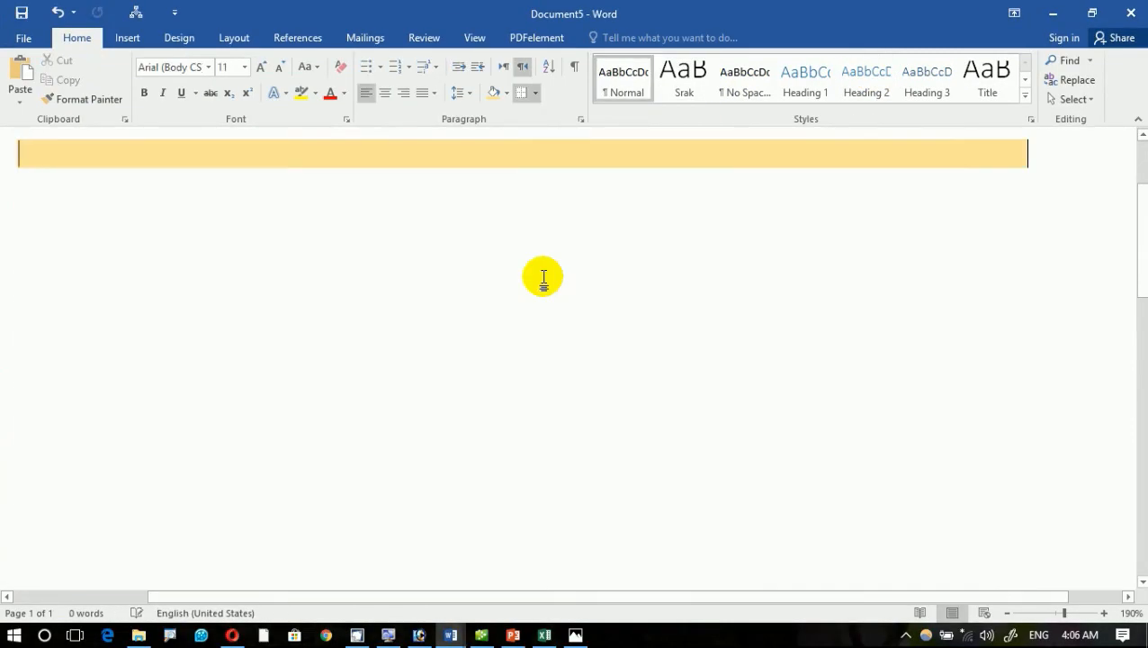
{"action": "type", "text": "what is Find?"}
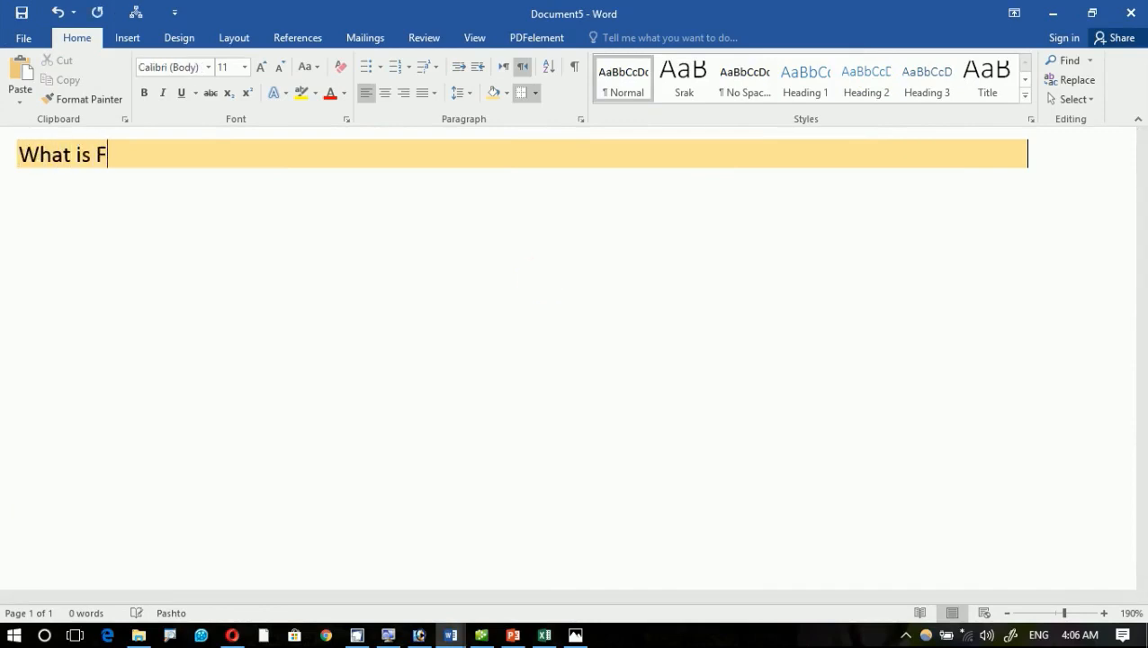
{"action": "key", "text": "Return"}
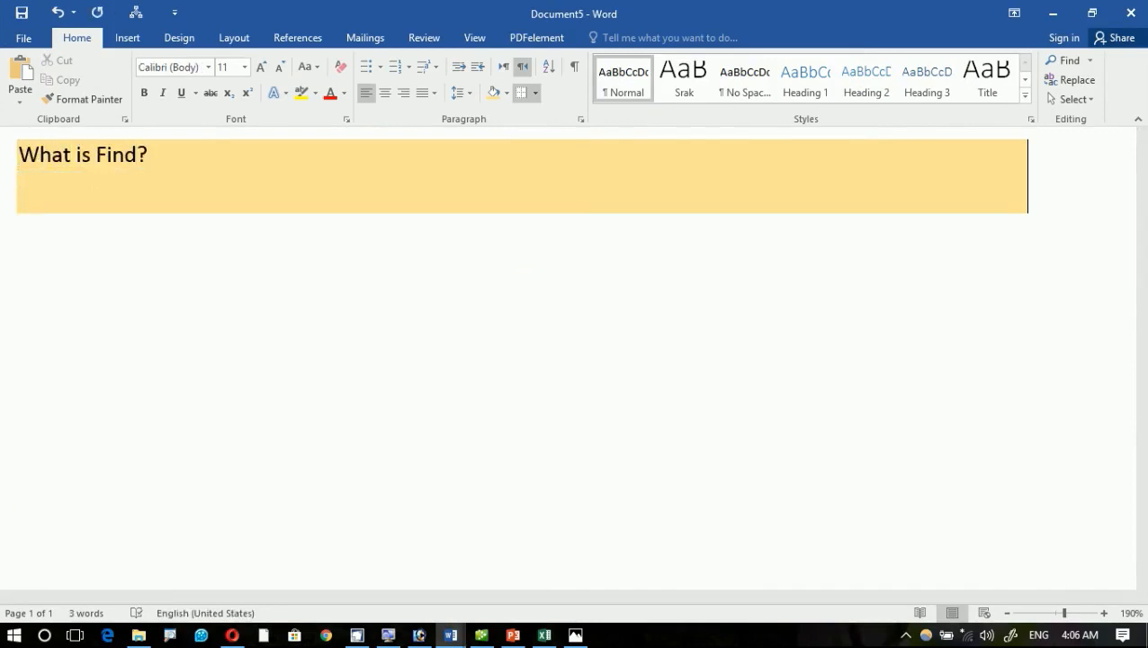
Step: Begin the paragraph below the question with "Find is a command of Microsoft which"
{"action": "type", "text": "fid"}
{"action": "type", "text": "nd s"}
{"action": "key", "text": "BackSpace"}
{"action": "type", "text": "is a comman"}
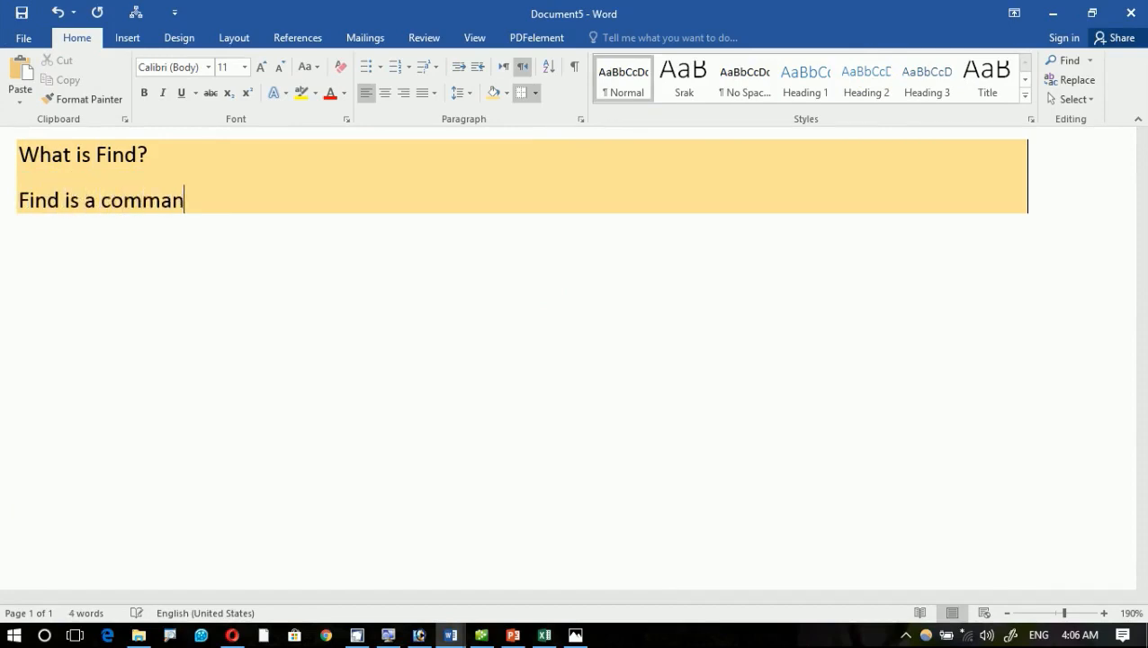
{"action": "type", "text": "d of micros"}
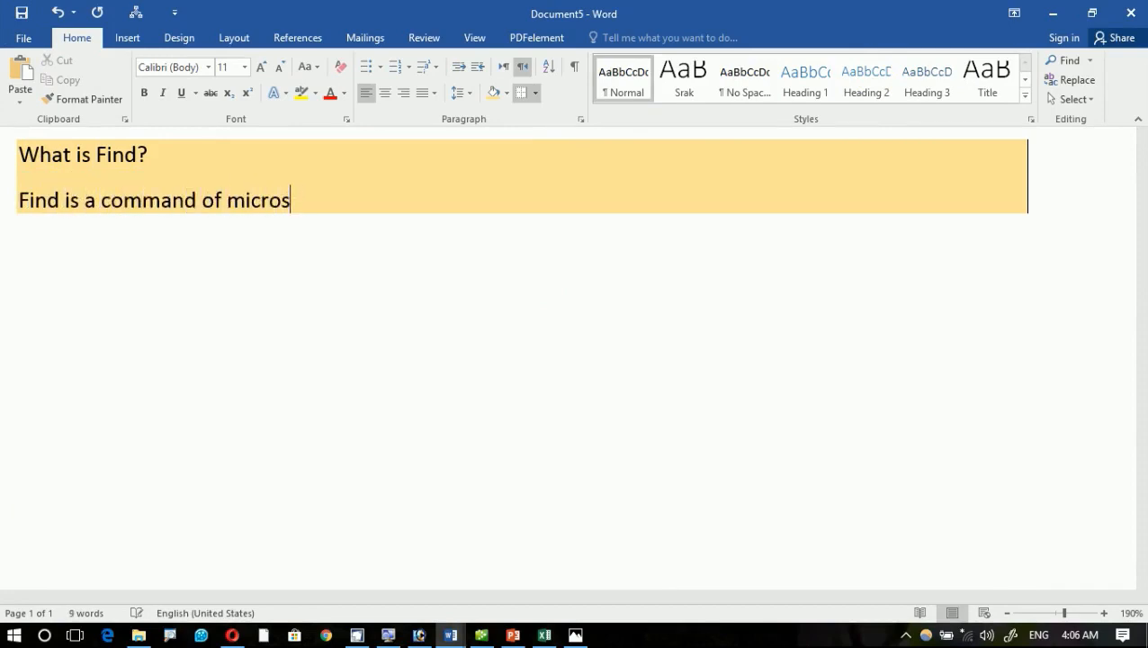
{"action": "type", "text": "pft"}
{"action": "key", "text": "BackSpace"}
{"action": "key", "text": "BackSpace"}
{"action": "key", "text": "BackSpace"}
{"action": "key", "text": "BackSpace"}
{"action": "type", "text": "oft wihch "}
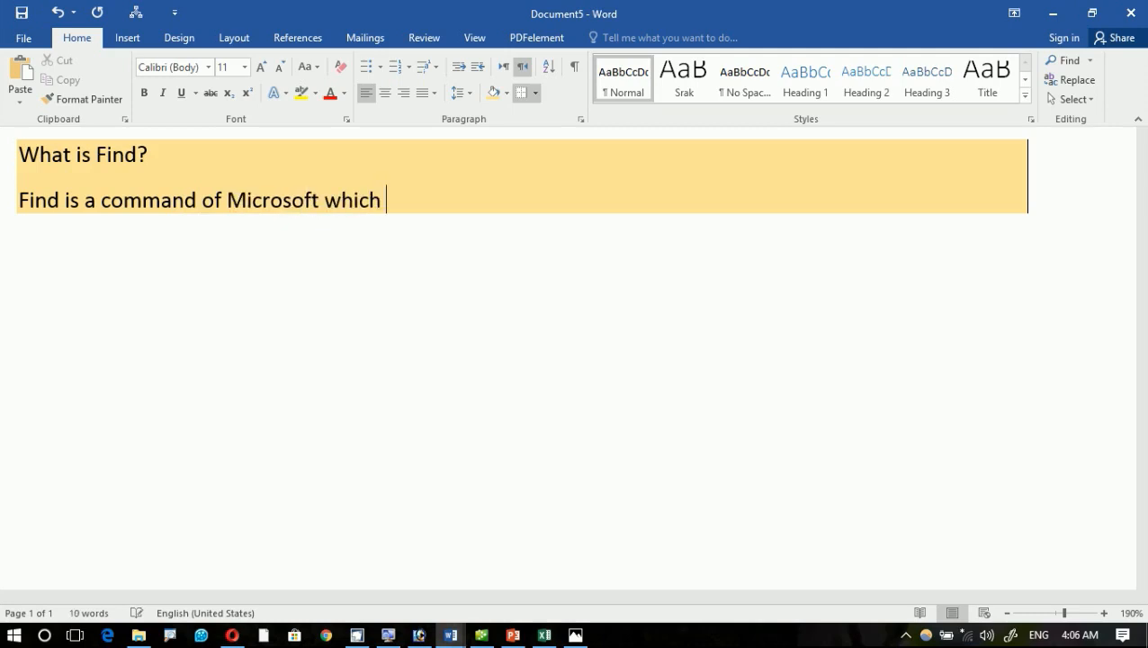
Step: Continue the definition of Find with "is use to findout a word or name a huge text"
{"action": "type", "text": "is use to fiout"}
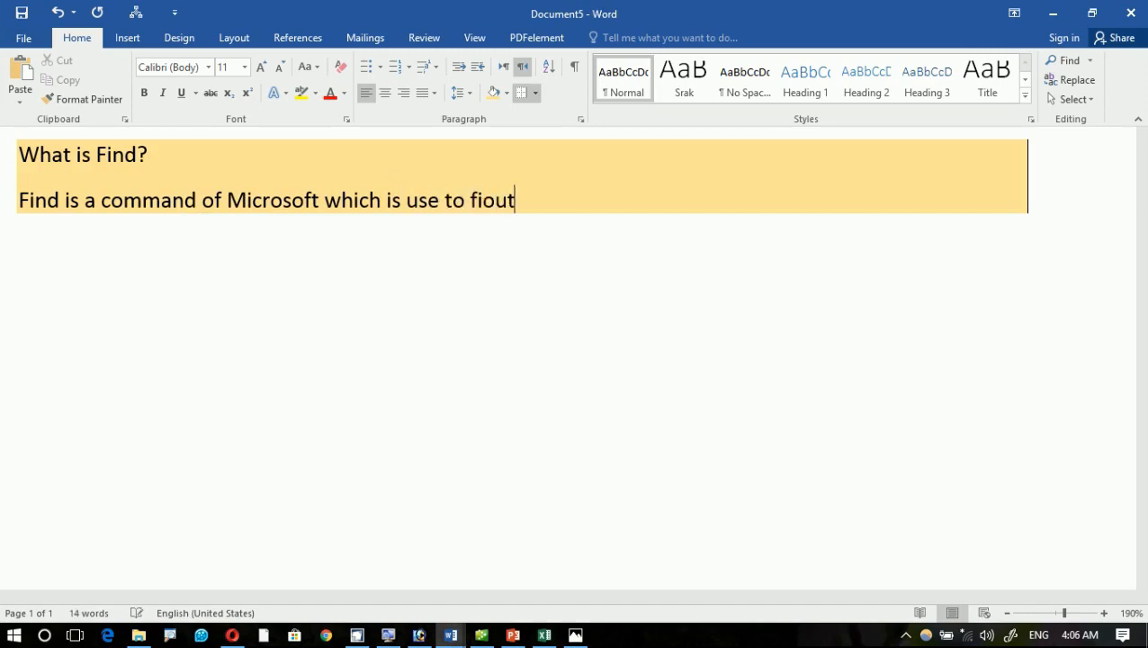
{"action": "key", "text": "BackSpace"}
{"action": "key", "text": "BackSpace"}
{"action": "type", "text": "findout"}
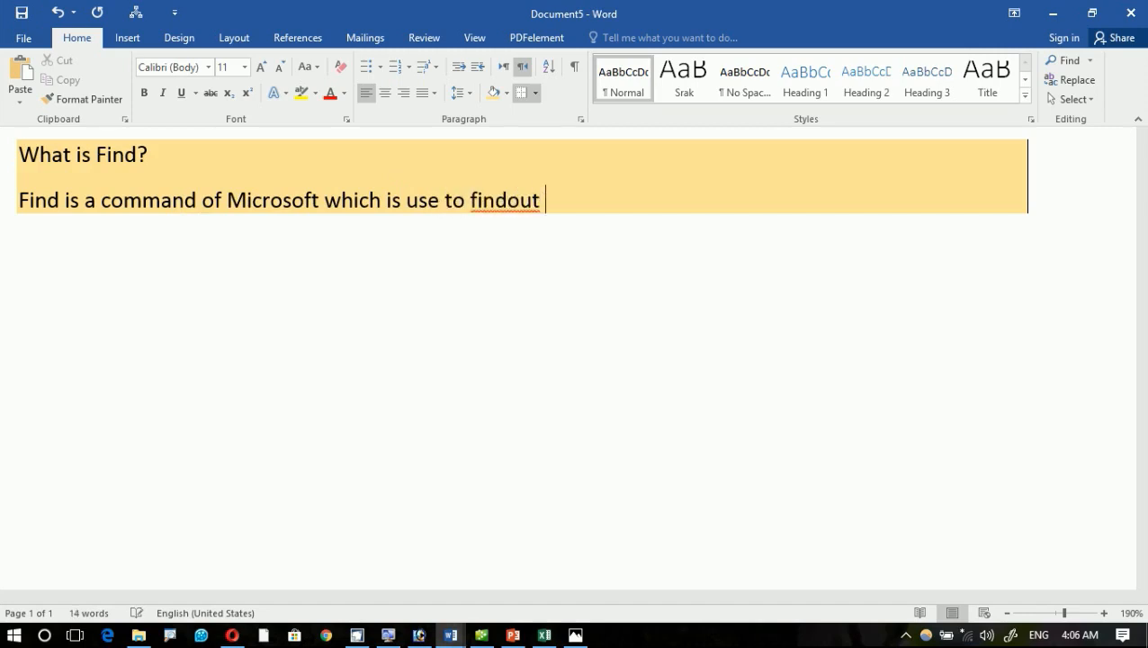
{"action": "key", "text": "BackSpace"}
{"action": "key", "text": "BackSpace"}
{"action": "key", "text": "BackSpace"}
{"action": "type", "text": "a word or "}
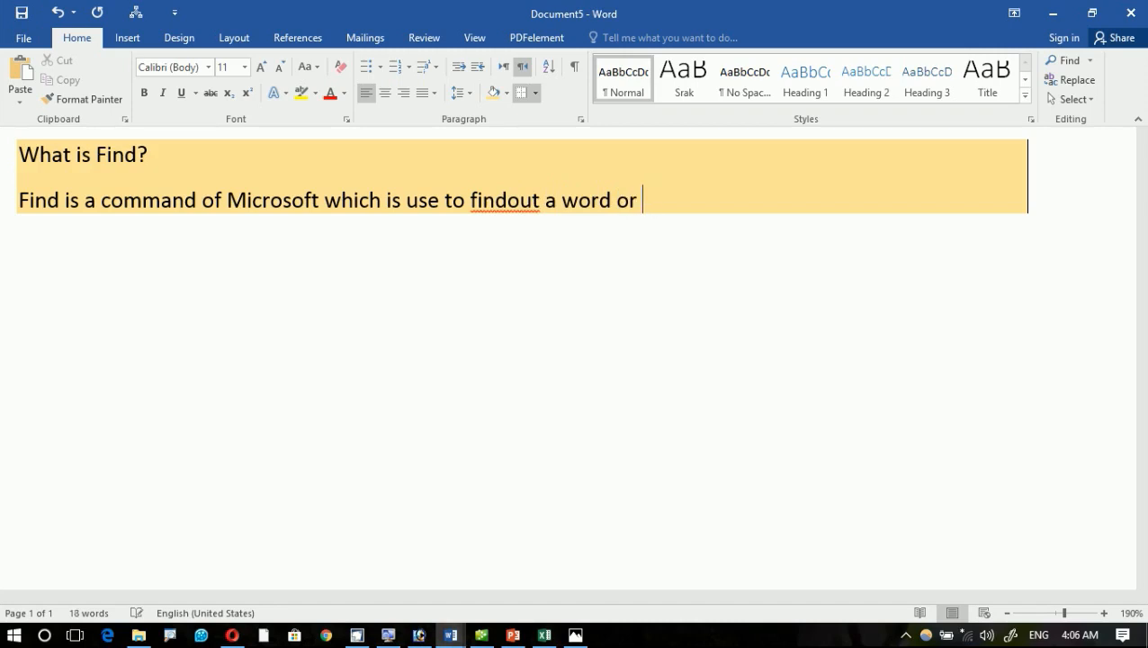
{"action": "type", "text": "name a hu"}
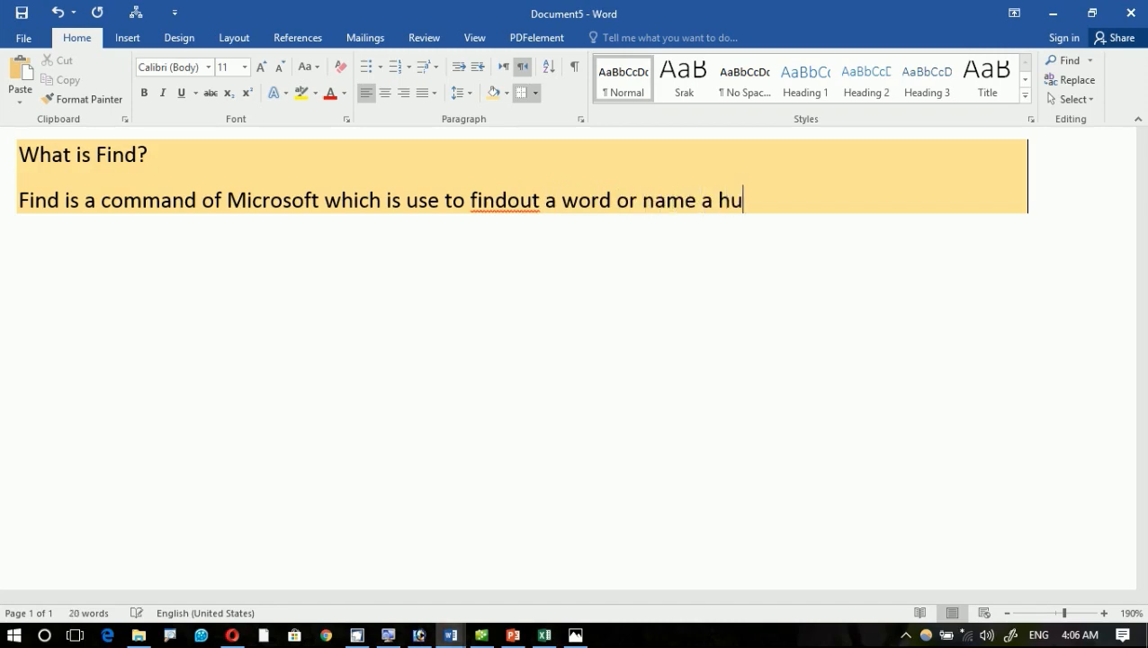
{"action": "type", "text": "ge text"}
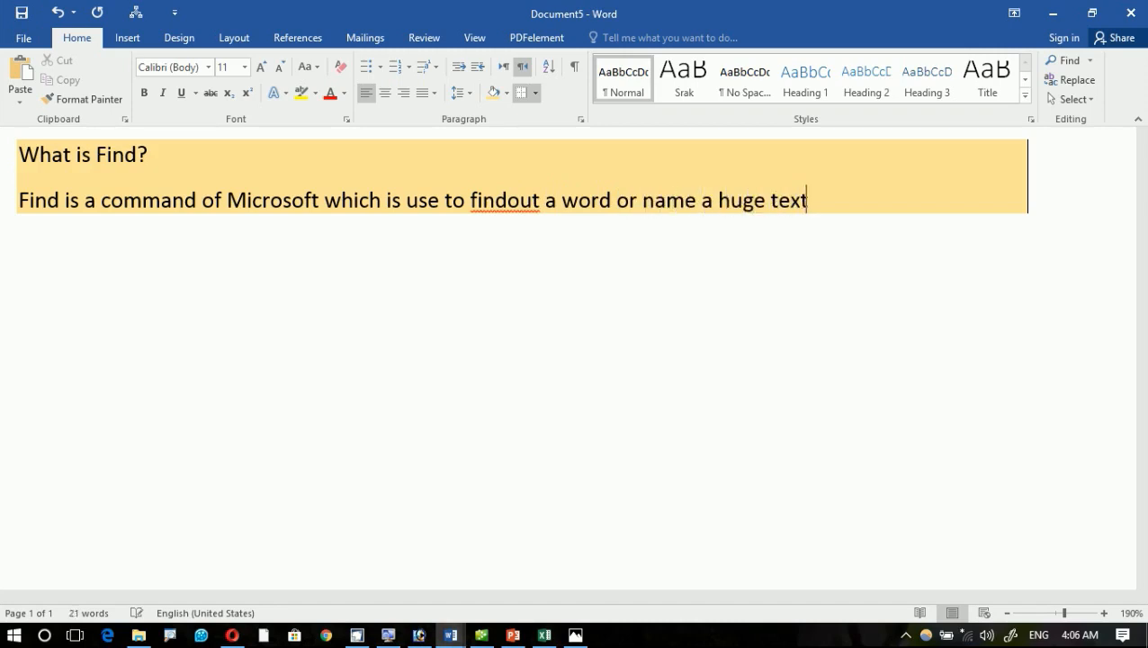
Step: Finish the definition with "data just we click on find command" and start a new paragraph
{"action": "type", "text": " datra"}
{"action": "key", "text": "BackSpace"}
{"action": "key", "text": "BackSpace"}
{"action": "type", "text": "a just we click"}
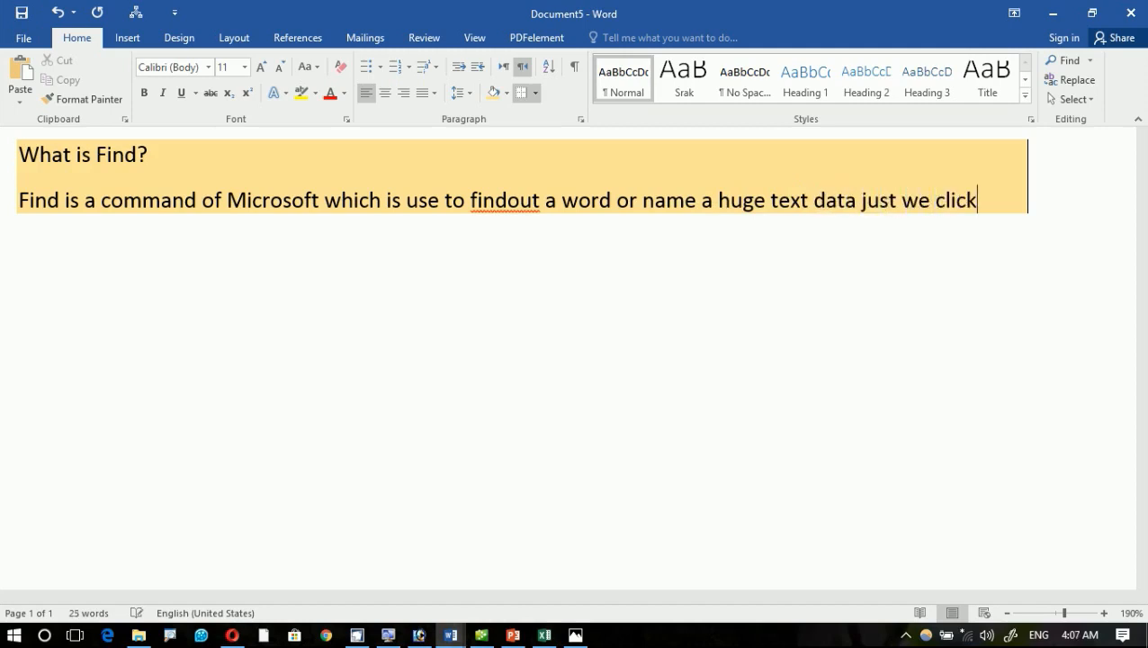
{"action": "type", "text": " on find command"}
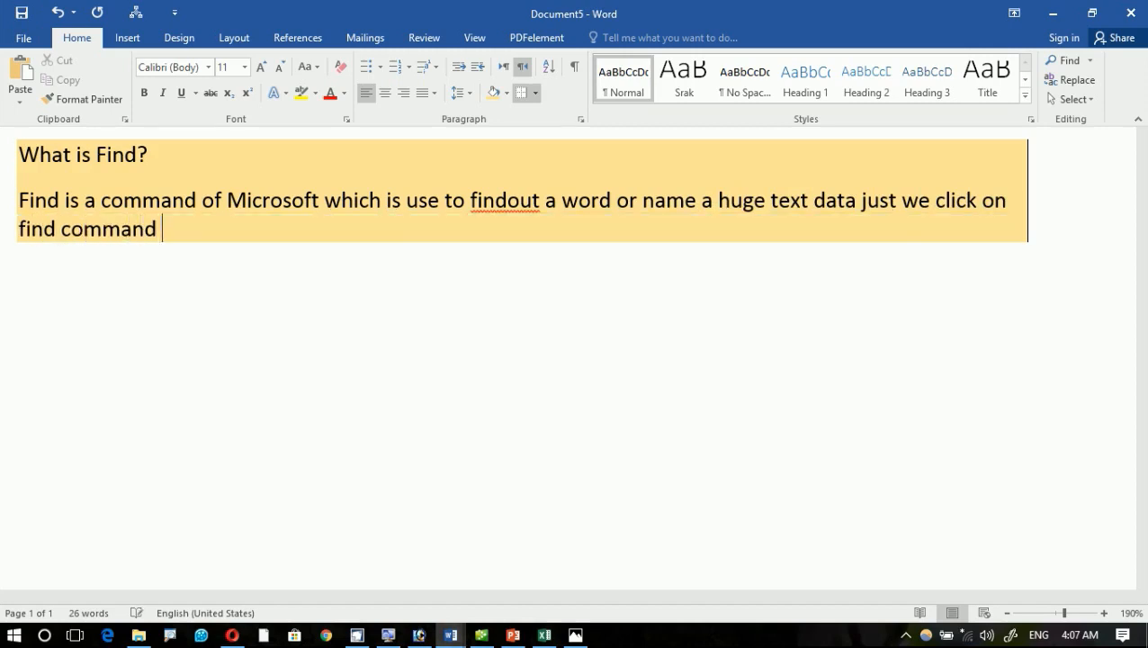
{"action": "key", "text": "Return"}
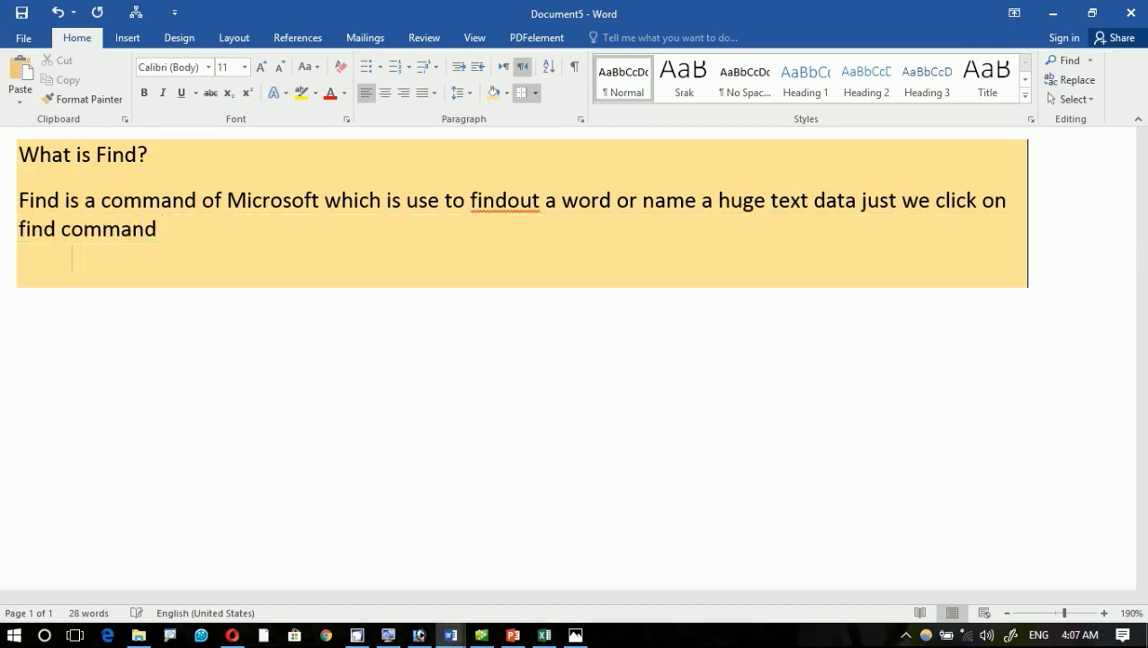
Step: Add the line "There are total two mian types of find:" below the definition, followed by a new paragraph
{"action": "type", "text": "there are toatla"}
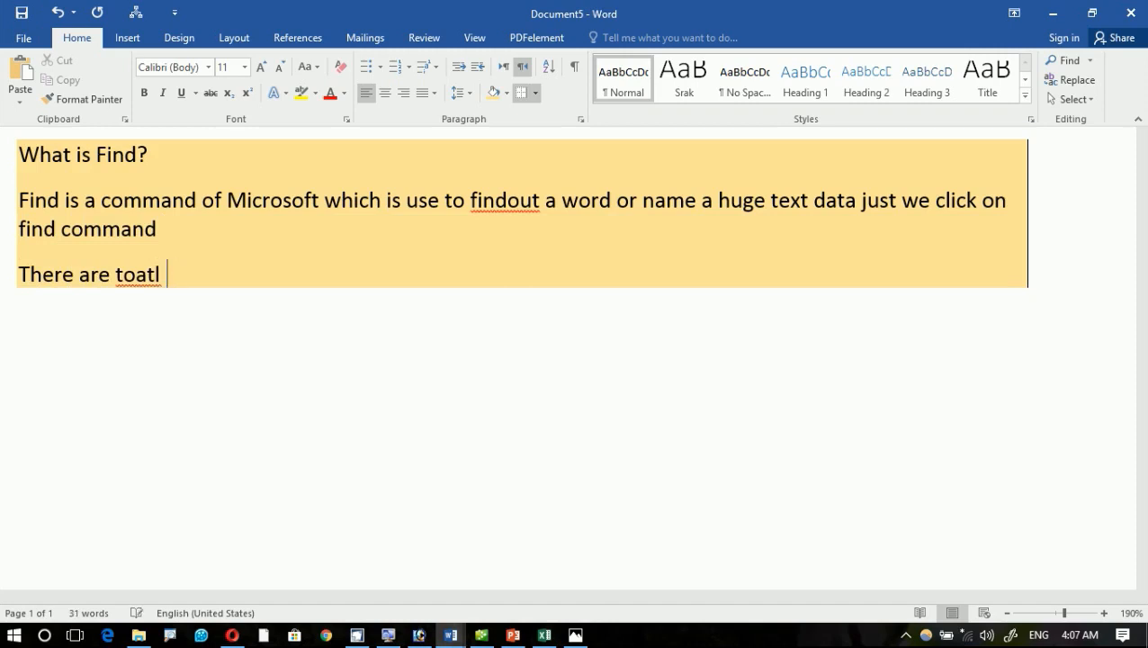
{"action": "key", "text": "BackSpace"}
{"action": "key", "text": "BackSpace"}
{"action": "key", "text": "BackSpace"}
{"action": "key", "text": "BackSpace"}
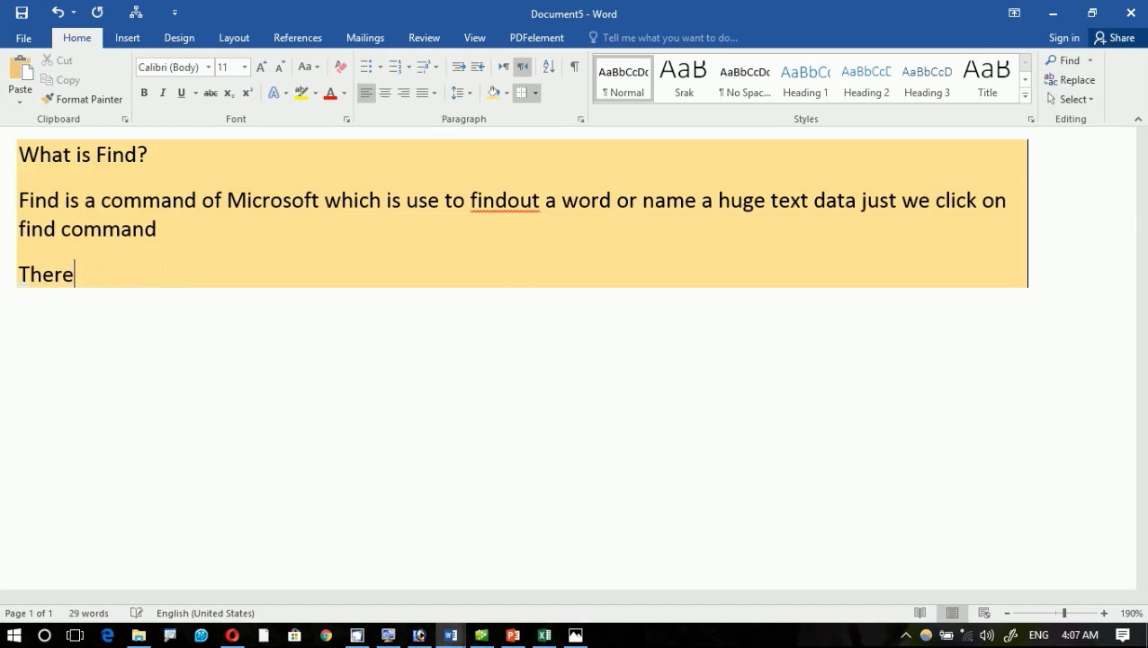
{"action": "type", "text": "re total taqo"}
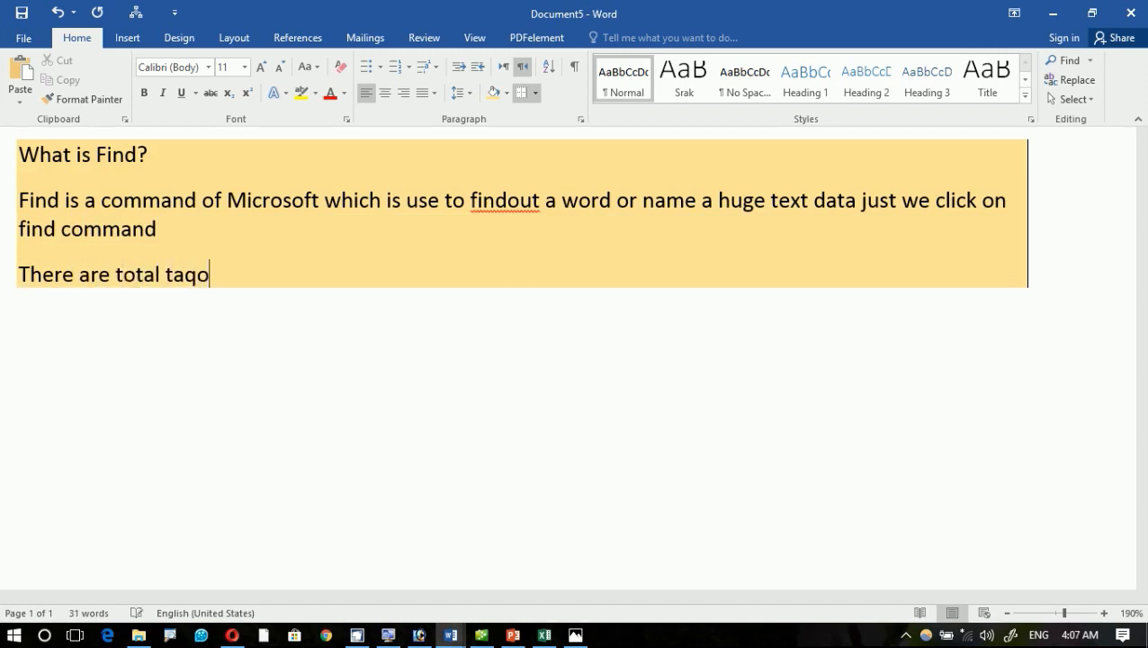
{"action": "key", "text": "BackSpace"}
{"action": "key", "text": "BackSpace"}
{"action": "type", "text": "wo"}
{"action": "key", "text": "BackSpace"}
{"action": "key", "text": "BackSpace"}
{"action": "key", "text": "BackSpace"}
{"action": "type", "text": "wo miant "}
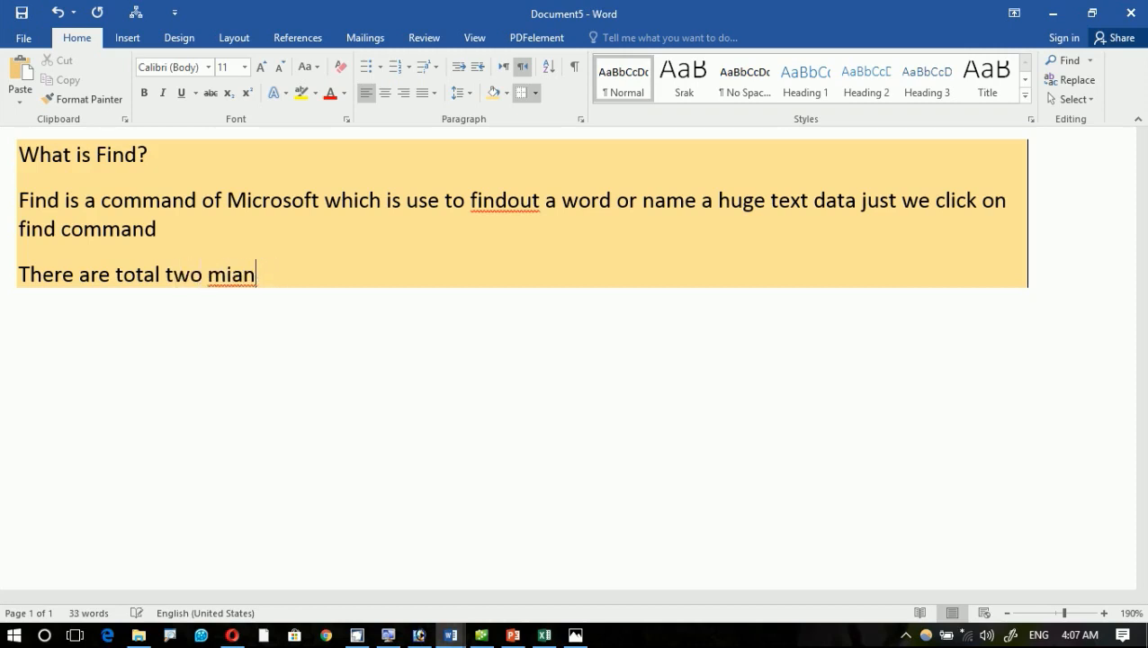
{"action": "type", "text": "ypes of "}
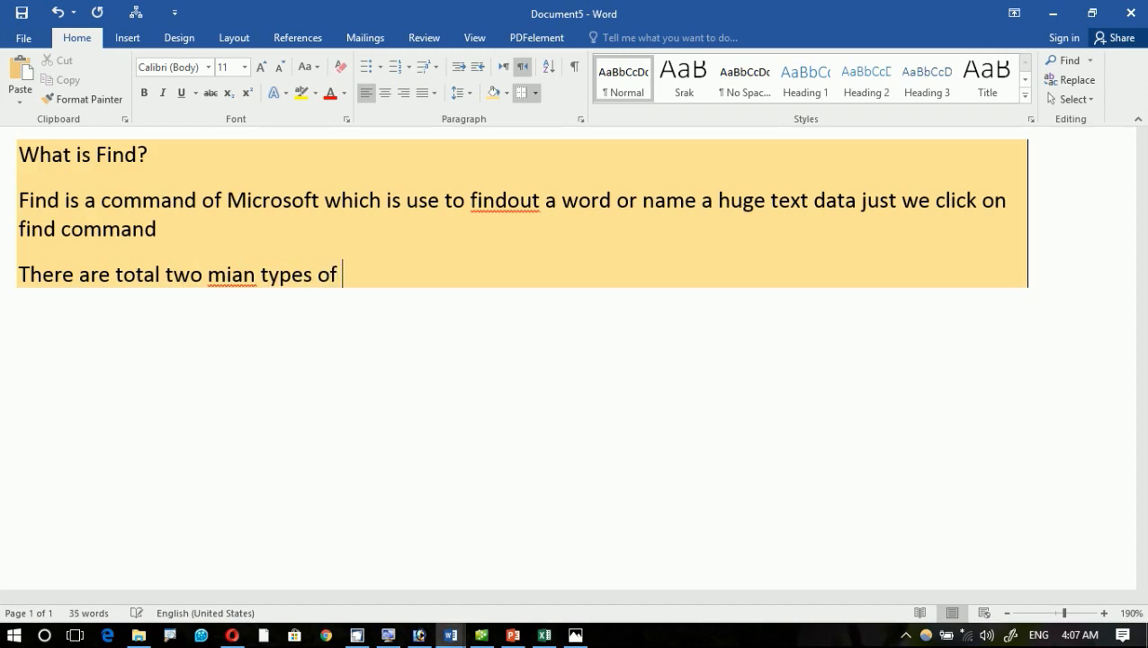
{"action": "type", "text": "find:"}
{"action": "key", "text": "Return"}
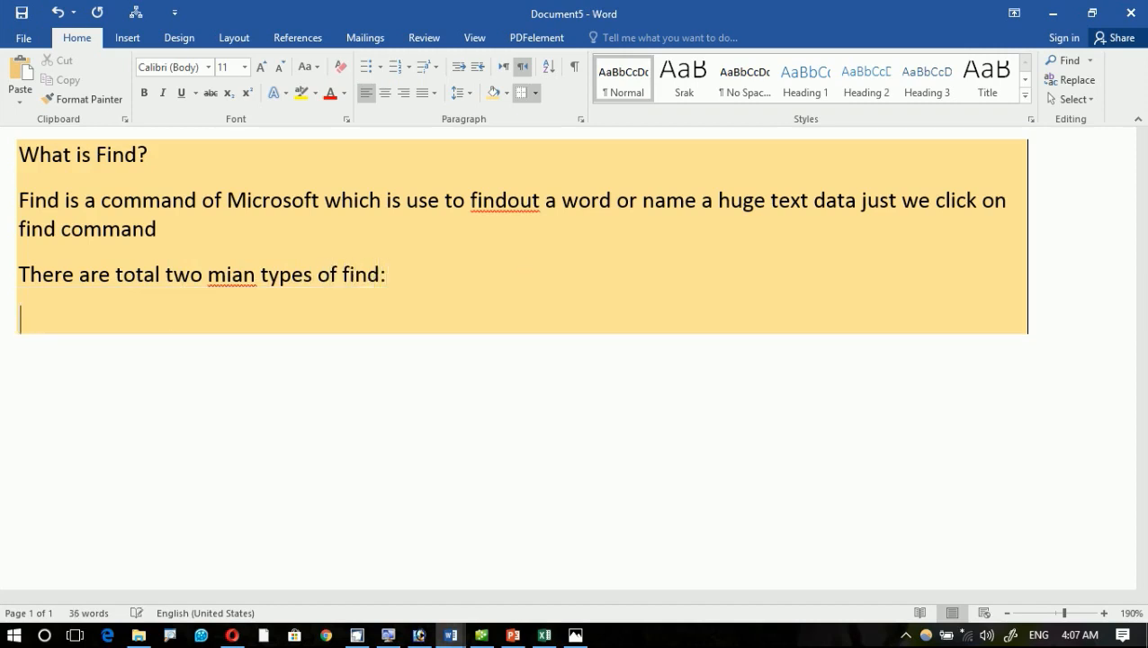
Step: Add the bulleted items "Simple find" and "Advance find" below the types line, followed by an empty bullet
{"action": "type", "text": "* si"}
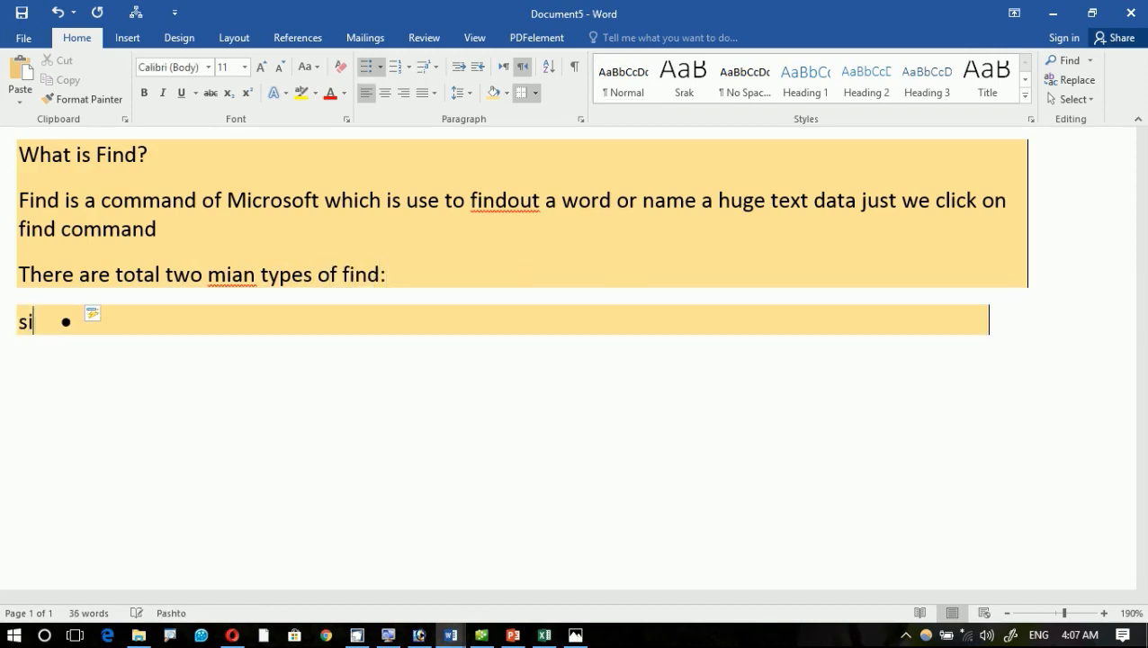
{"action": "type", "text": "mple find"}
{"action": "key", "text": "Return"}
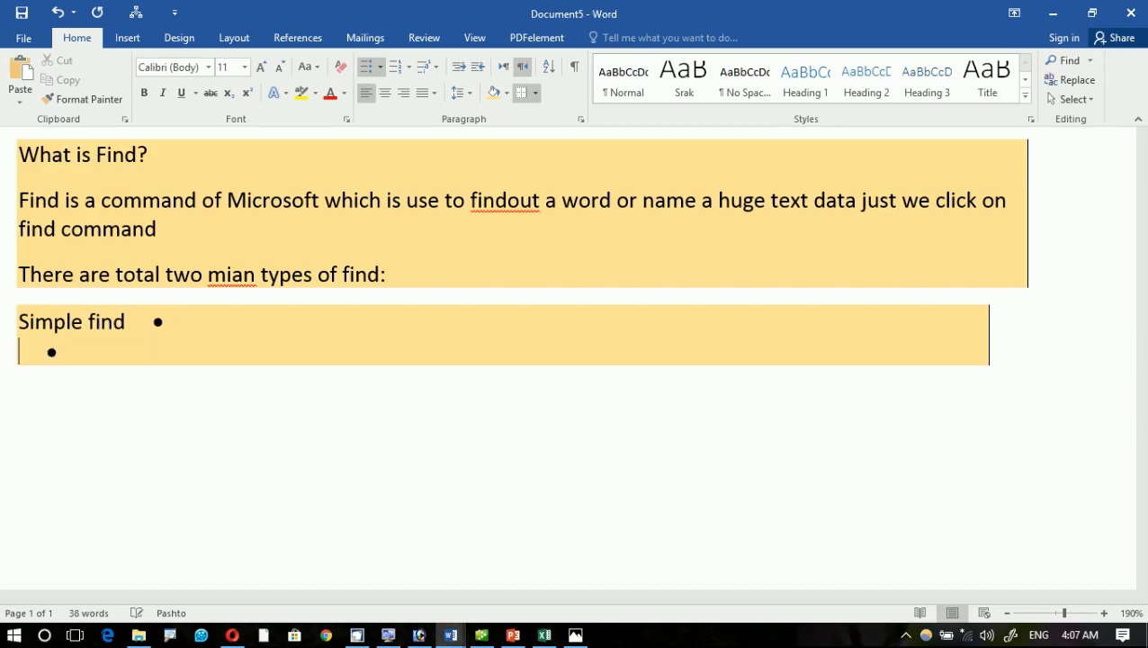
{"action": "type", "text": "Advanc"}
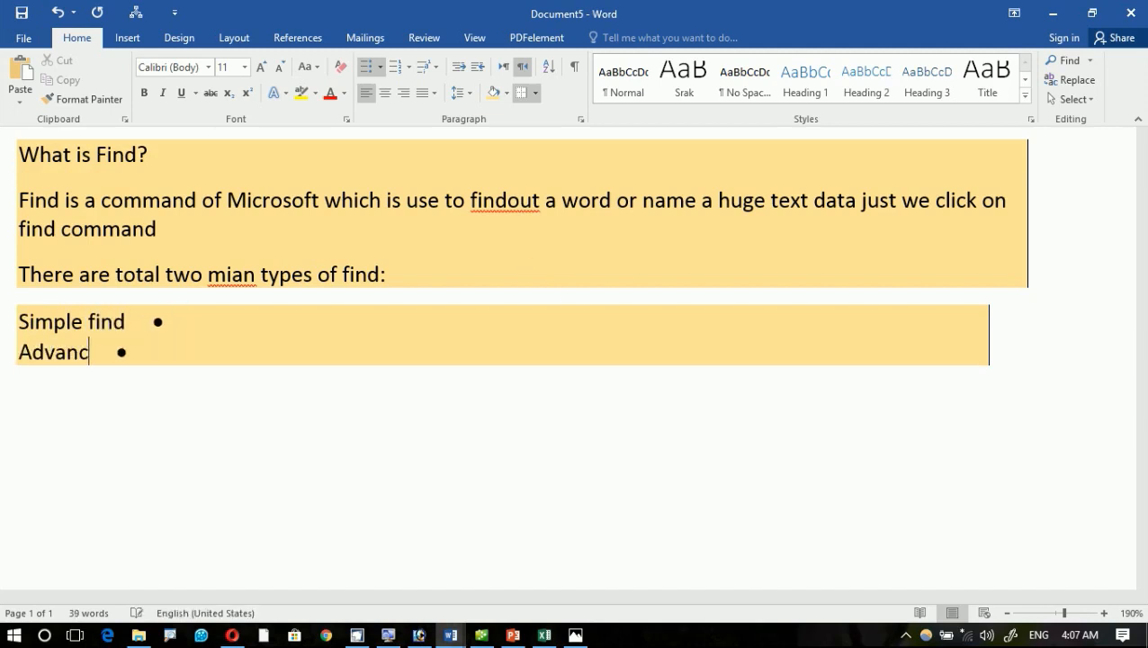
{"action": "type", "text": "e find"}
{"action": "key", "text": "Return"}
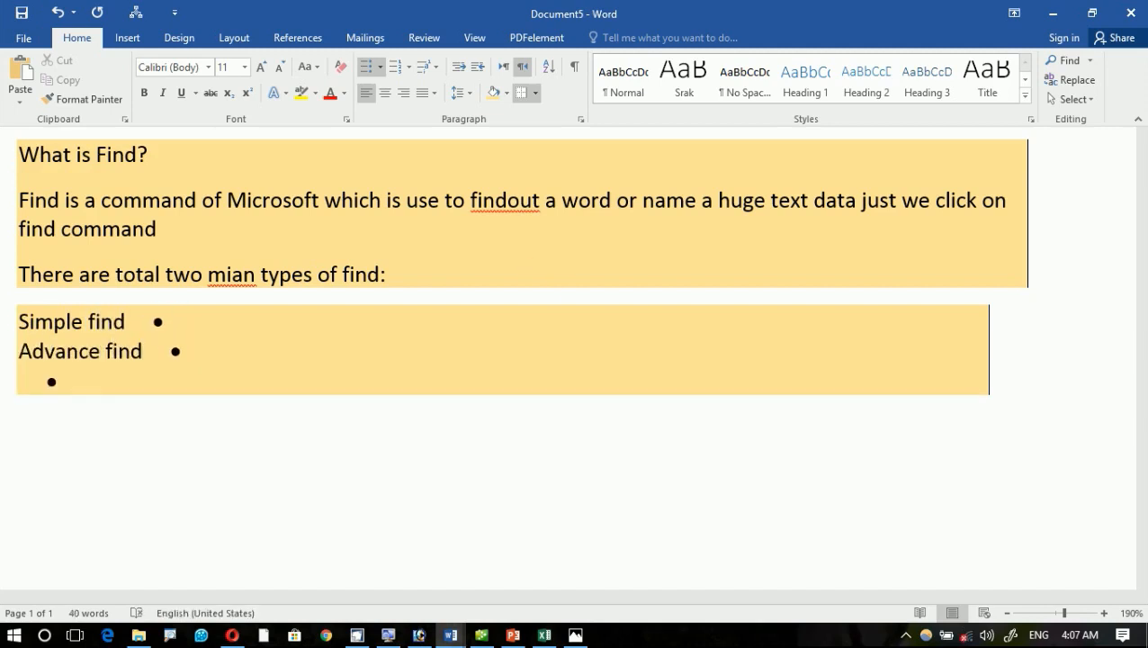
Step: Set the "Simple find" and "Advance find" bullets to left-to-right text direction and align them left
{"action": "left_click", "coordinate": [4, 338]}
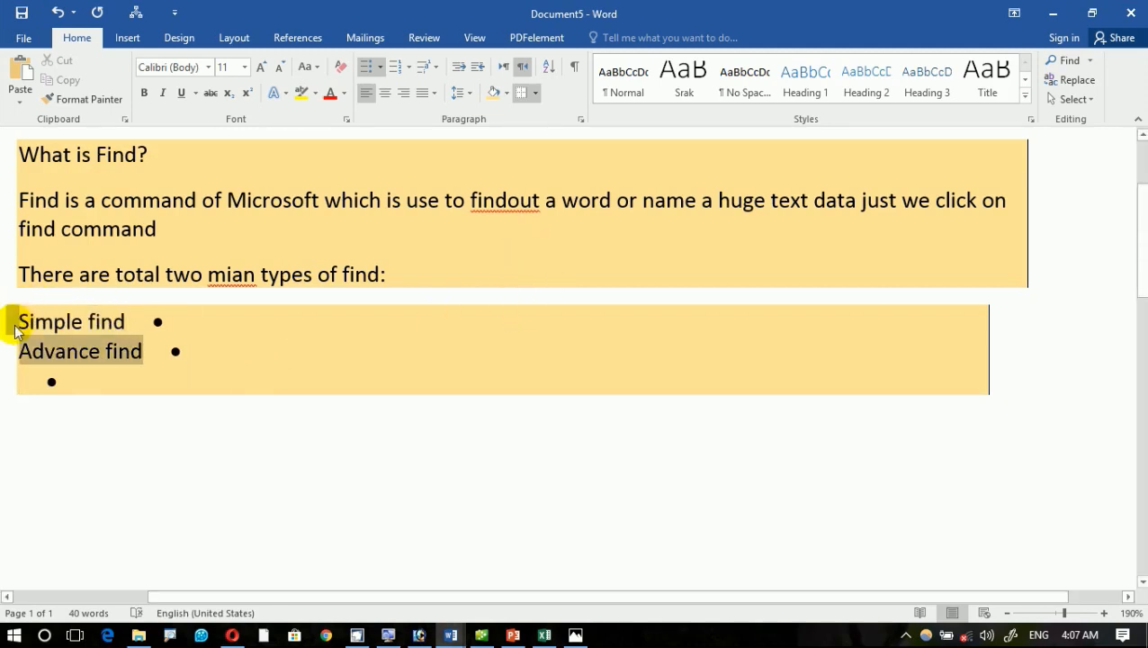
{"action": "left_click_drag", "start_coordinate": [172, 350], "coordinate": [12, 321]}
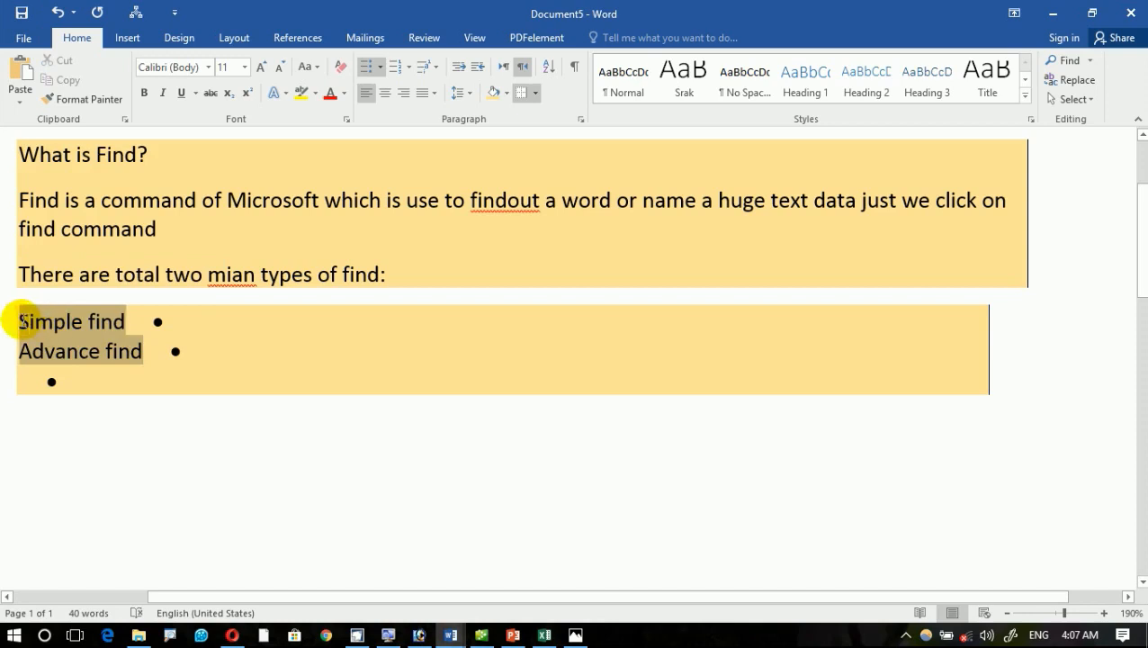
{"action": "left_click", "coordinate": [509, 71]}
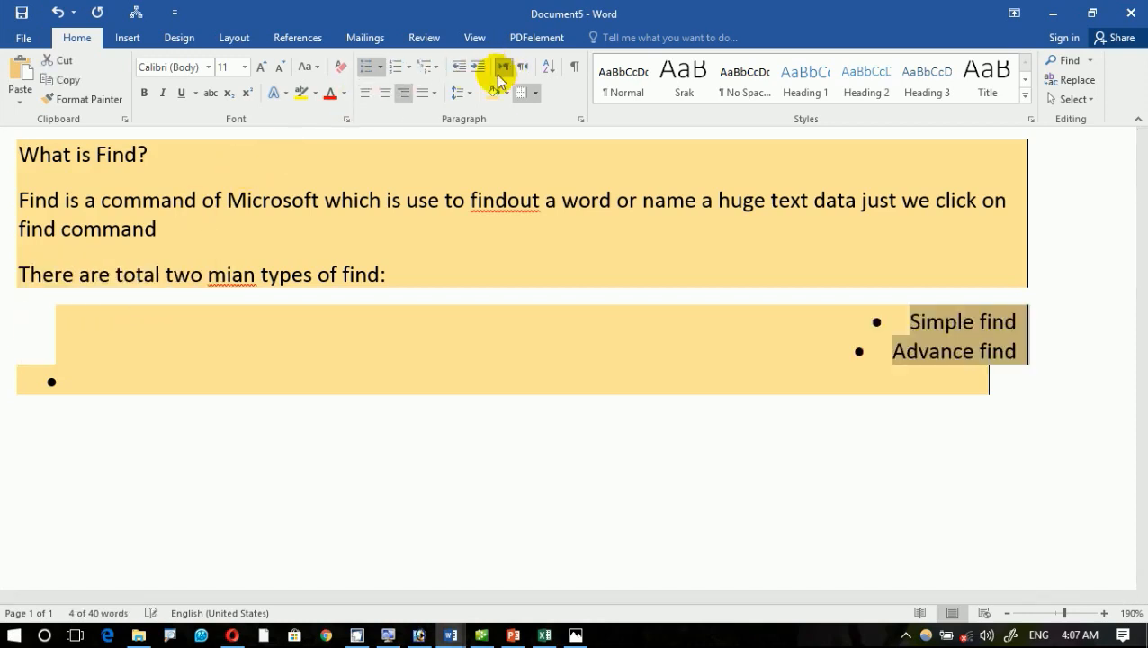
{"action": "left_click", "coordinate": [366, 93]}
{"action": "left_click", "coordinate": [273, 347]}
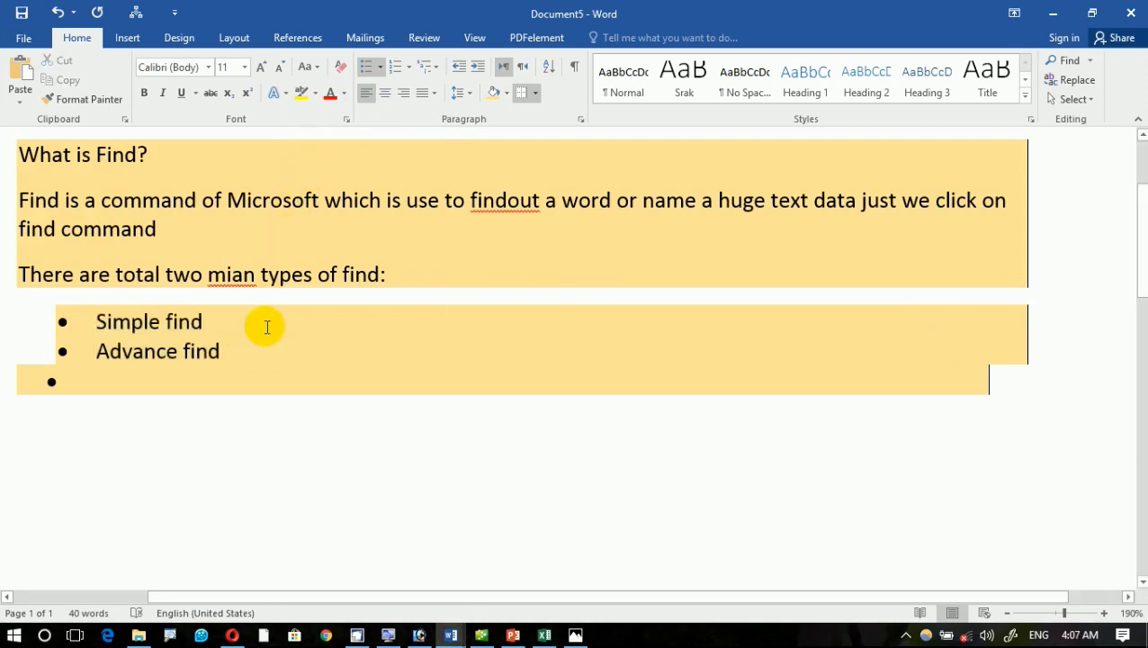
Step: Add a sub-bullet under "Simple find" reading "Is a kind find in which we can not apply any condiation"
{"action": "left_click", "coordinate": [261, 321]}
{"action": "key", "text": "Return"}
{"action": "key", "text": "Tab"}
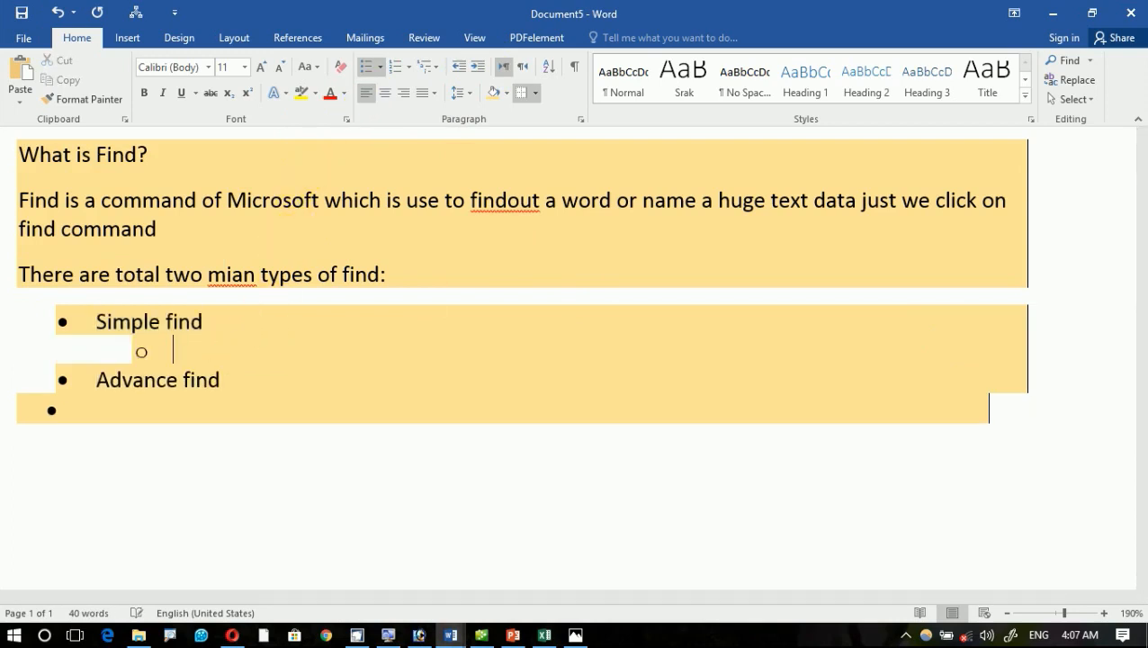
{"action": "type", "text": "Is a kind"}
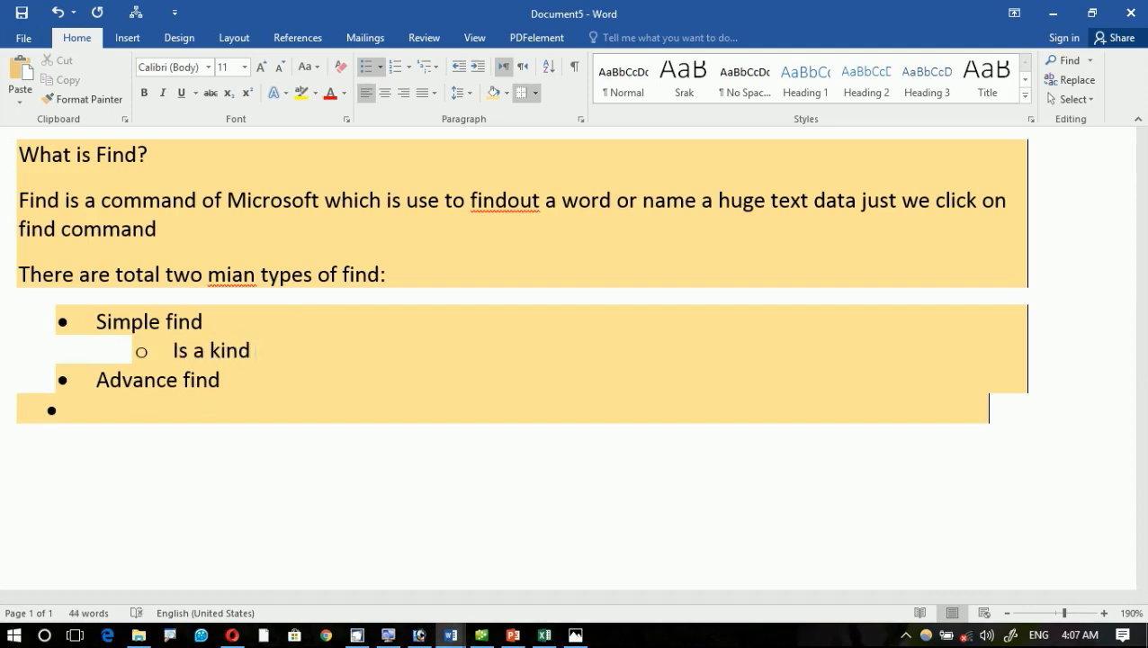
{"action": "type", "text": " find in wh"}
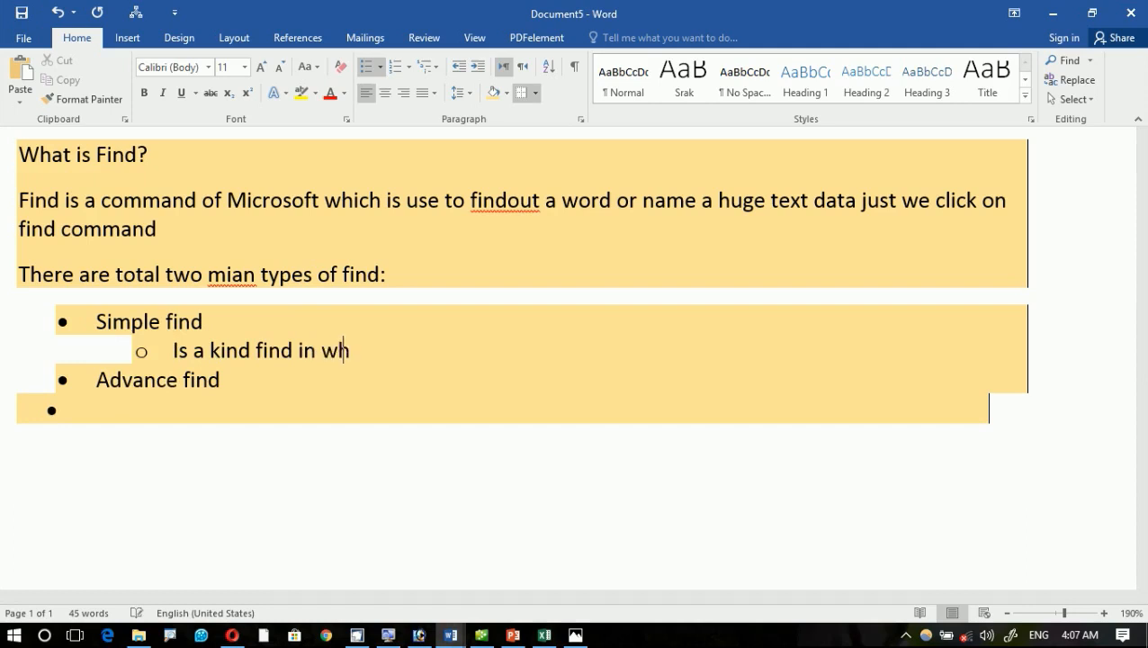
{"action": "type", "text": "ich we can not a"}
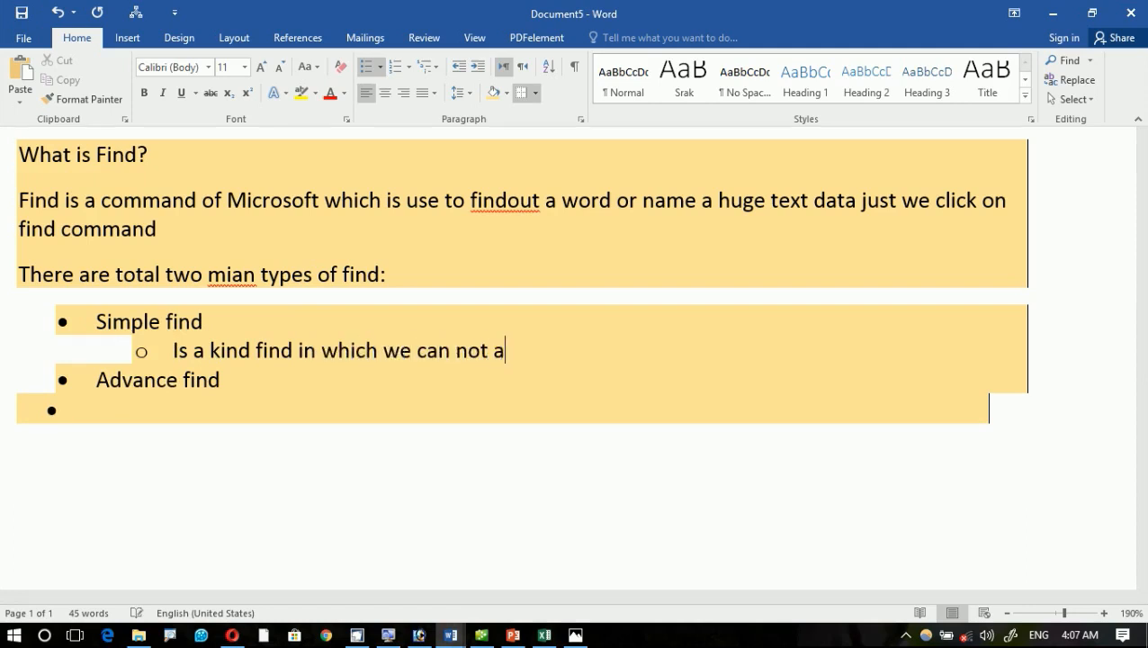
{"action": "type", "text": "pply any"}
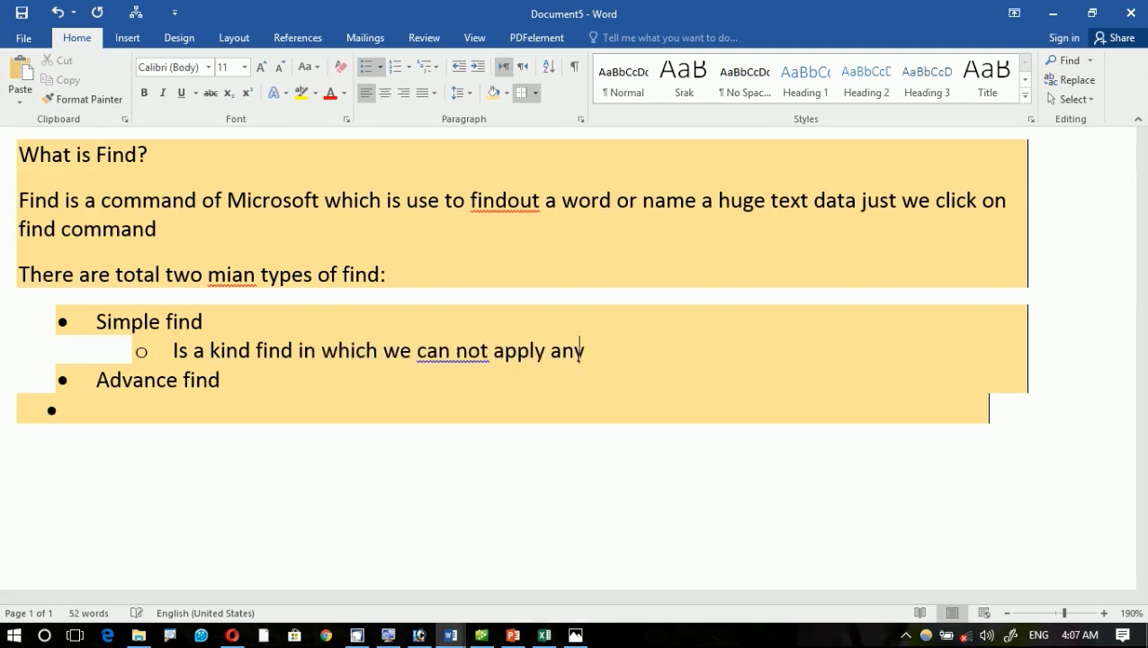
{"action": "type", "text": " condiatic"}
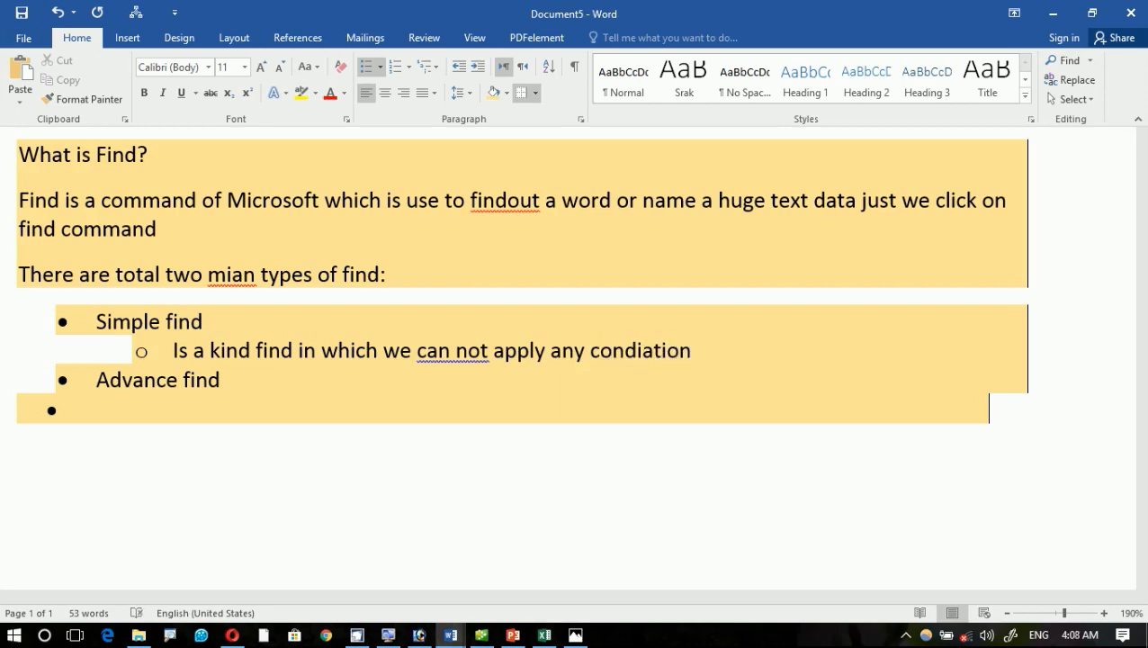
Step: Correct "can not" to "cannot" in the sub-bullet and make the "Simple find" item bold
{"action": "left_click", "coordinate": [466, 350]}
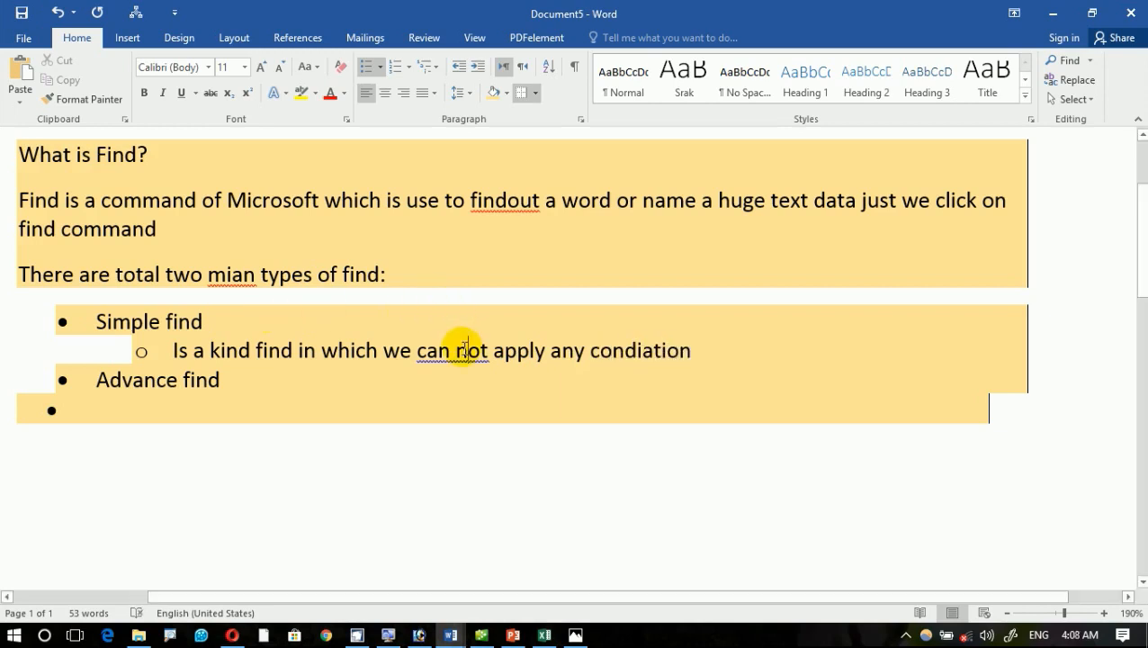
{"action": "right_click", "coordinate": [486, 361]}
{"action": "left_click", "coordinate": [531, 374]}
{"action": "left_click_drag", "start_coordinate": [222, 324], "coordinate": [86, 323]}
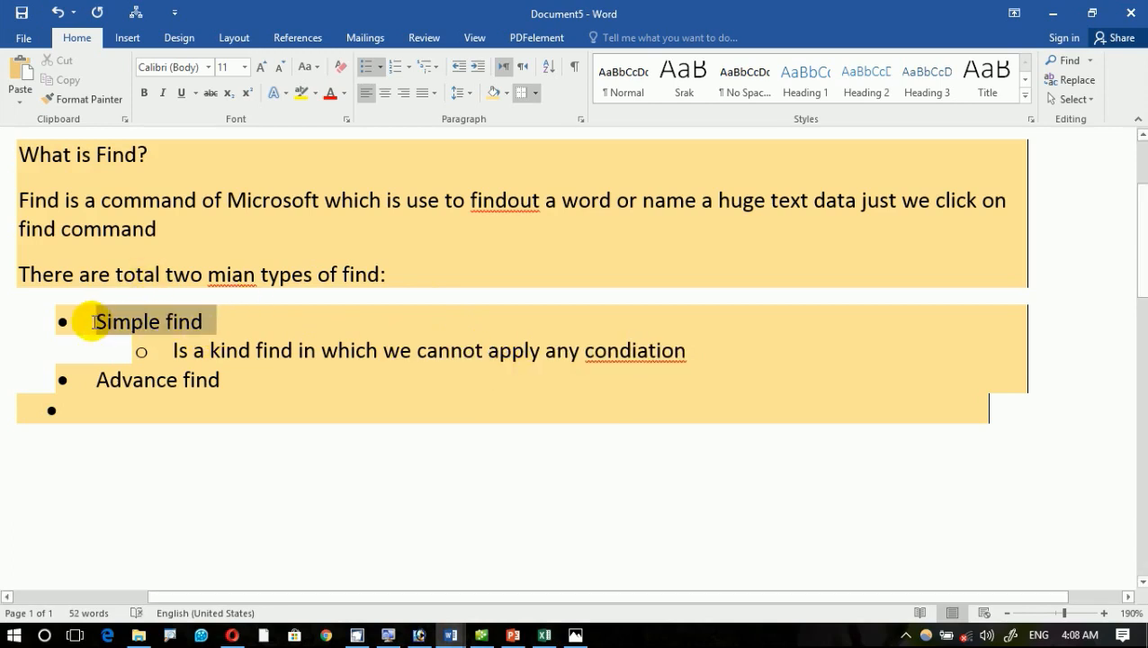
{"action": "left_click", "coordinate": [144, 93]}
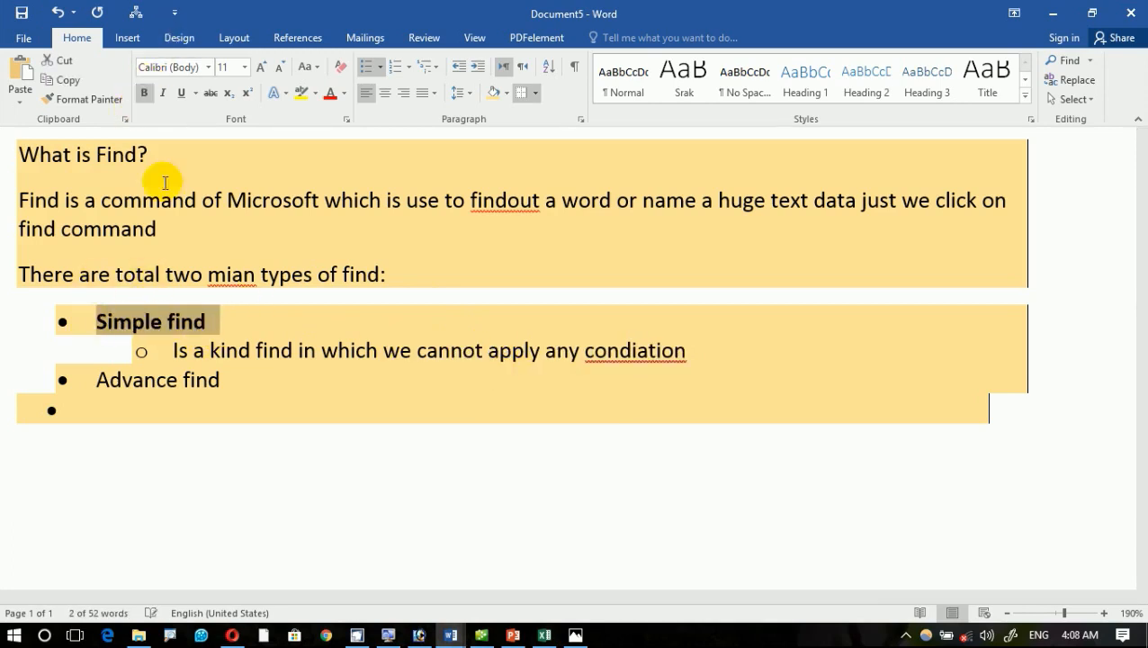
Step: Correct the sub-bullet's misspelled last word to "condition" and accept the grammar suggestion "condition?"
{"action": "right_click", "coordinate": [630, 346]}
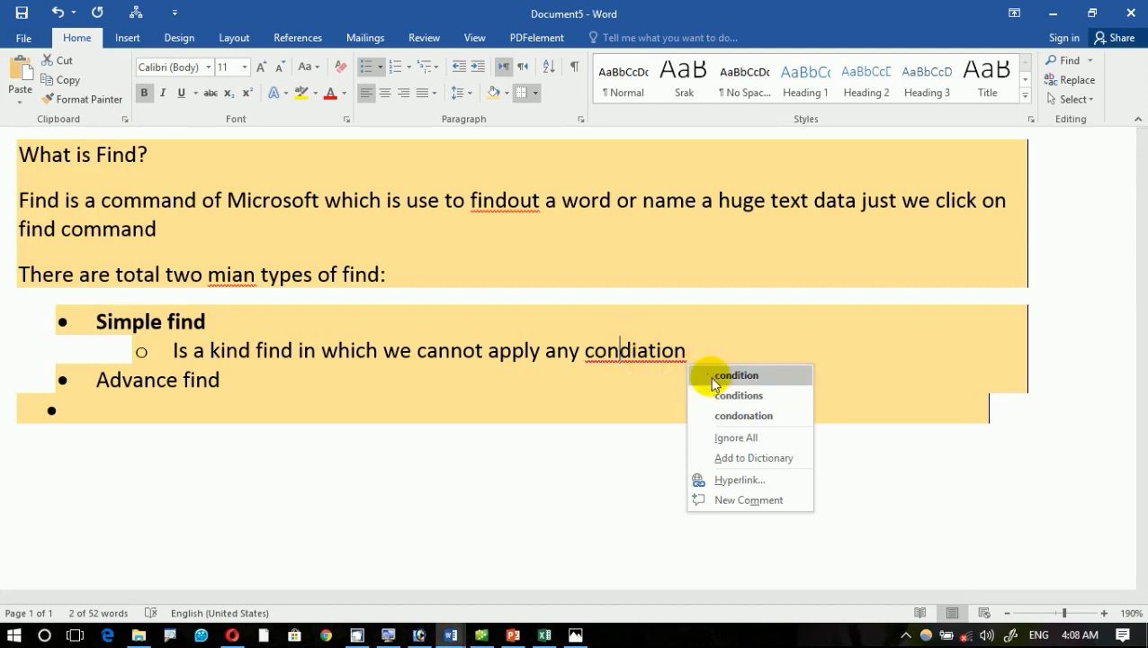
{"action": "left_click", "coordinate": [715, 378]}
{"action": "right_click", "coordinate": [646, 355]}
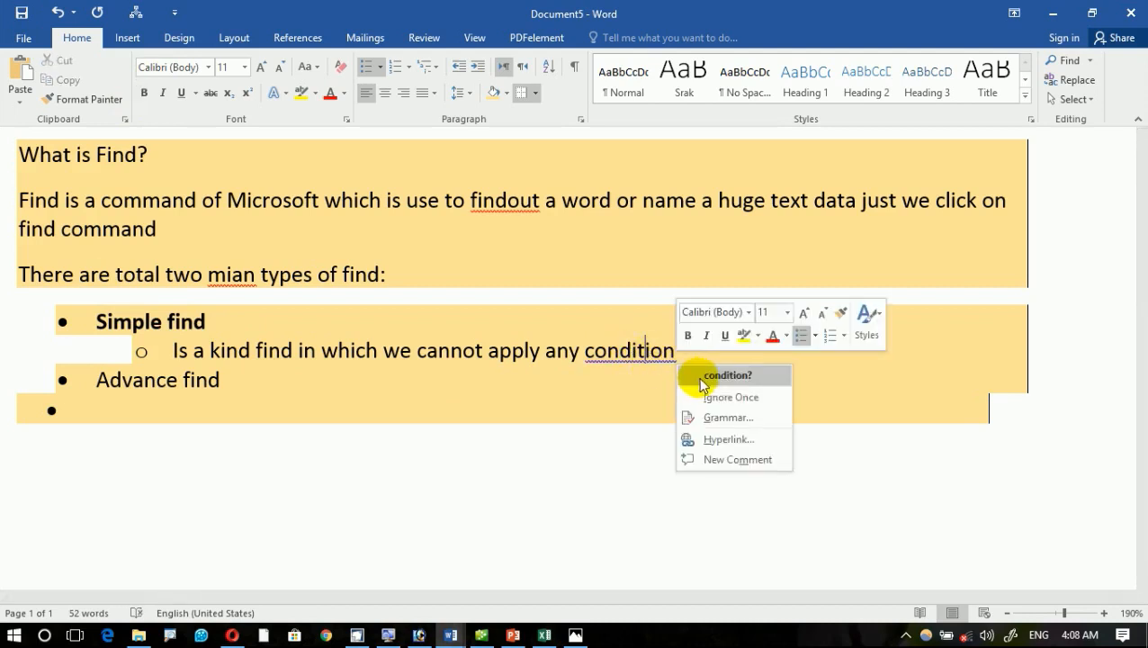
{"action": "left_click", "coordinate": [699, 377]}
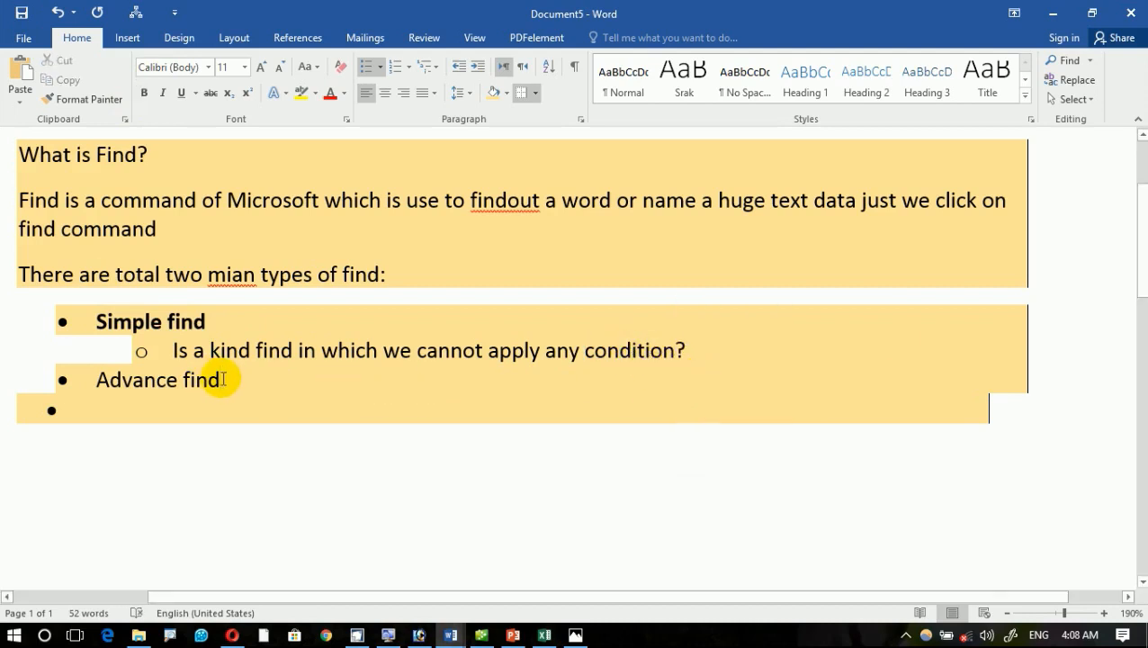
Step: Insert an empty sub-bullet under "Advance find" and make the "Advance find" text red and bold
{"action": "key", "text": "Return"}
{"action": "key", "text": "Tab"}
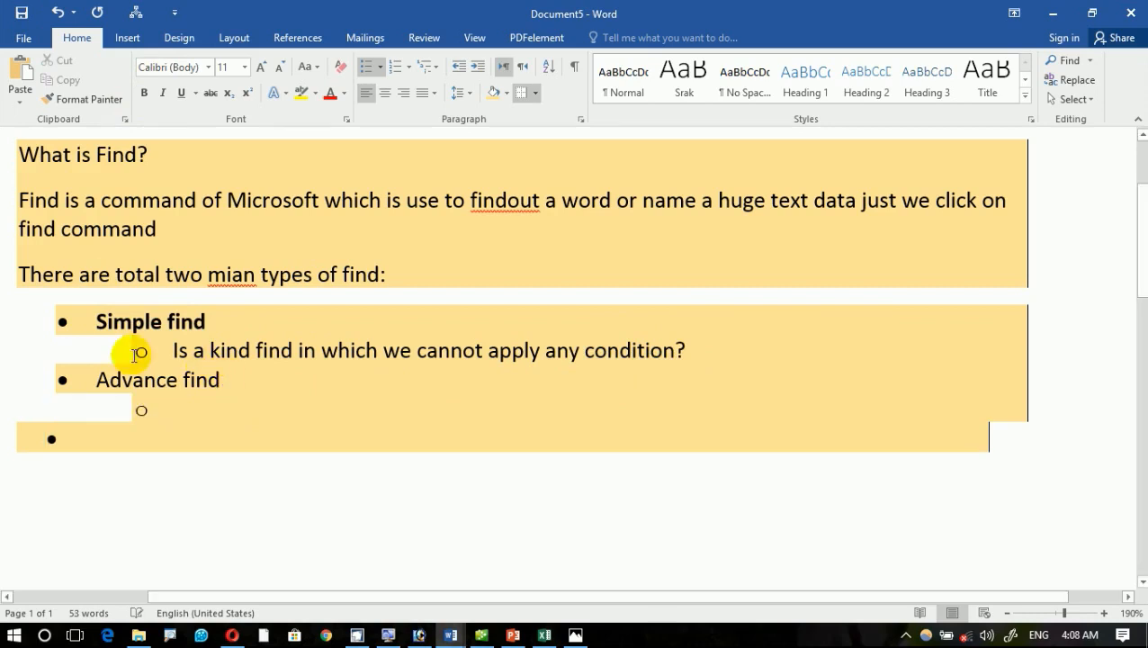
{"action": "left_click_drag", "start_coordinate": [98, 379], "coordinate": [211, 379]}
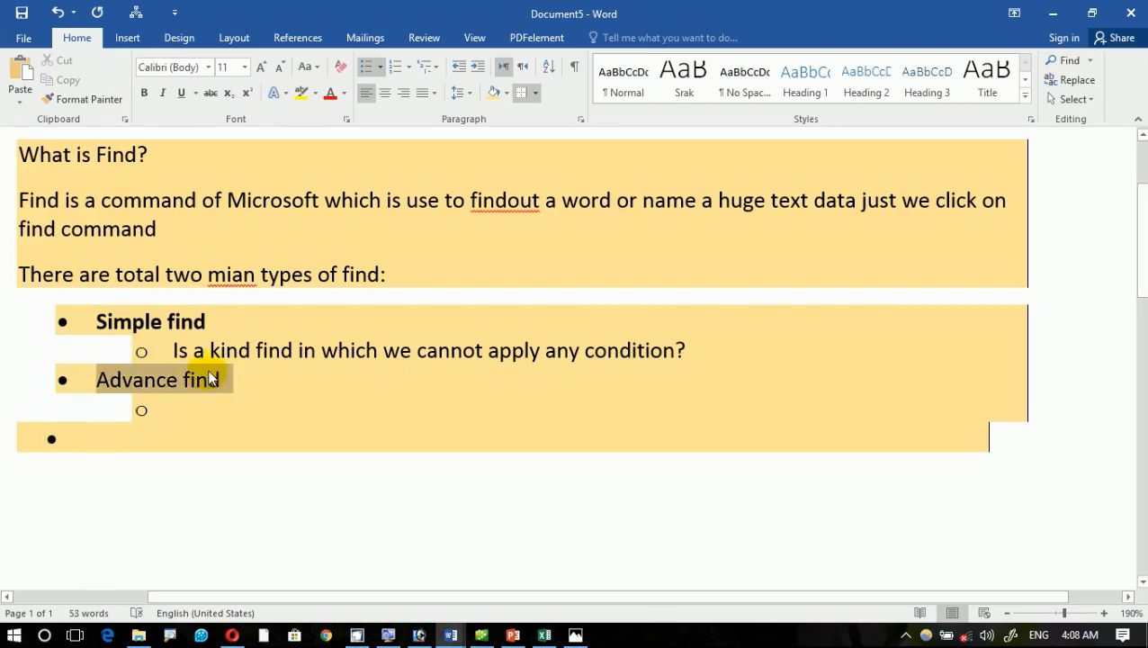
{"action": "left_click", "coordinate": [329, 97]}
{"action": "left_click", "coordinate": [144, 92]}
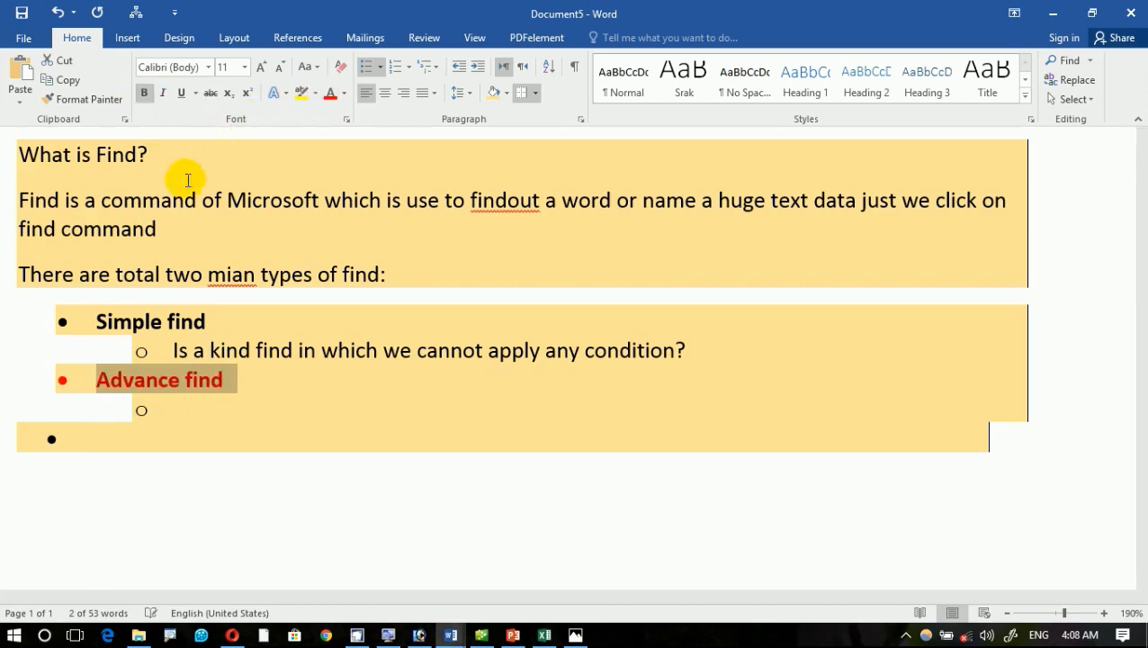
{"action": "left_click", "coordinate": [192, 396]}
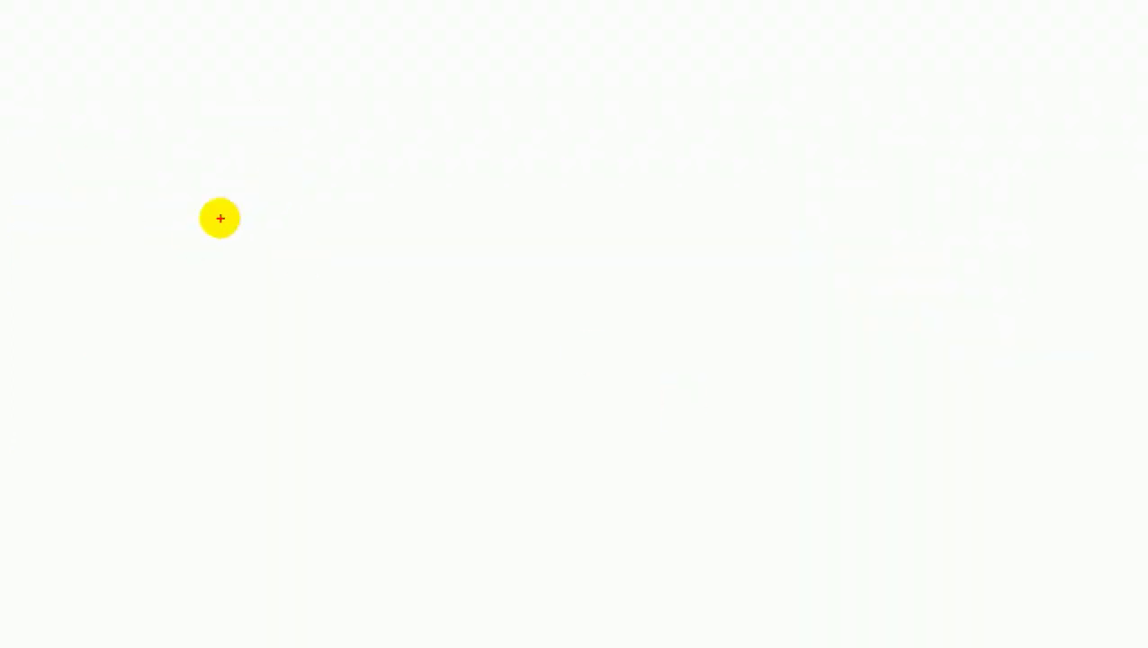
Step: Sketch a tall red page outline with scribbled text strokes on the blank drawing board
{"action": "mouse_move", "coordinate": [37, 33]}
{"action": "left_mouse_down"}
{"action": "mouse_move", "coordinate": [357, 501]}
{"action": "mouse_move", "coordinate": [401, 594]}
{"action": "left_mouse_up"}
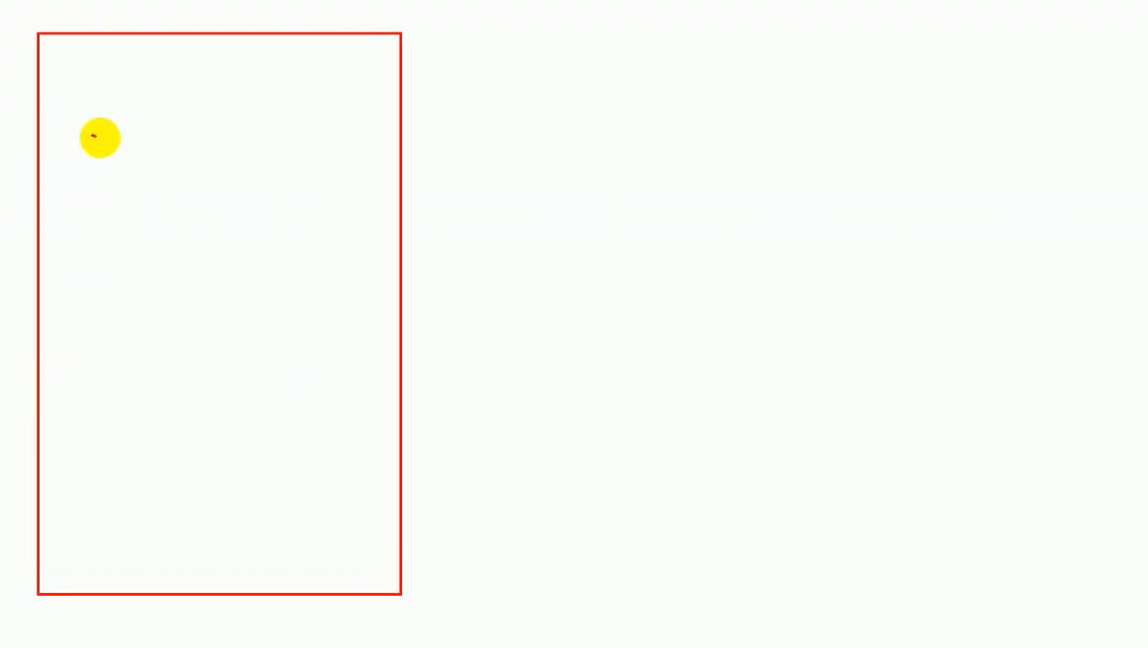
{"action": "left_click_drag", "start_coordinate": [91, 135], "coordinate": [254, 202]}
{"action": "left_click_drag", "start_coordinate": [5, 223], "coordinate": [144, 317]}
{"action": "mouse_move", "coordinate": [192, 299]}
{"action": "left_mouse_down"}
{"action": "mouse_move", "coordinate": [216, 315]}
{"action": "mouse_move", "coordinate": [230, 357]}
{"action": "left_mouse_up"}
{"action": "mouse_move", "coordinate": [135, 337]}
{"action": "left_mouse_down"}
{"action": "mouse_move", "coordinate": [46, 427]}
{"action": "mouse_move", "coordinate": [87, 463]}
{"action": "left_mouse_up"}
{"action": "left_click_drag", "start_coordinate": [172, 484], "coordinate": [246, 478]}
{"action": "left_click_drag", "start_coordinate": [300, 500], "coordinate": [333, 430]}
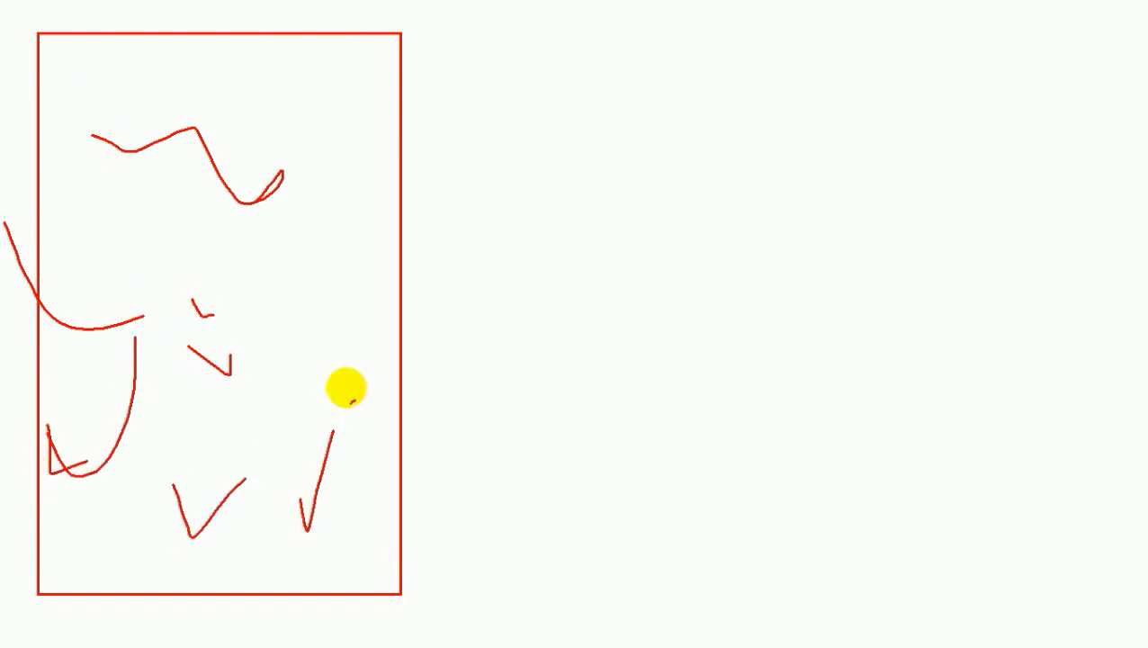
{"action": "left_click_drag", "start_coordinate": [253, 324], "coordinate": [355, 401]}
{"action": "left_click_drag", "start_coordinate": [74, 207], "coordinate": [95, 218]}
Step: Handwrite a sample name inside the page sketch, extend a line from it, and write the name larger beside the page
{"action": "left_click_drag", "start_coordinate": [208, 63], "coordinate": [210, 112]}
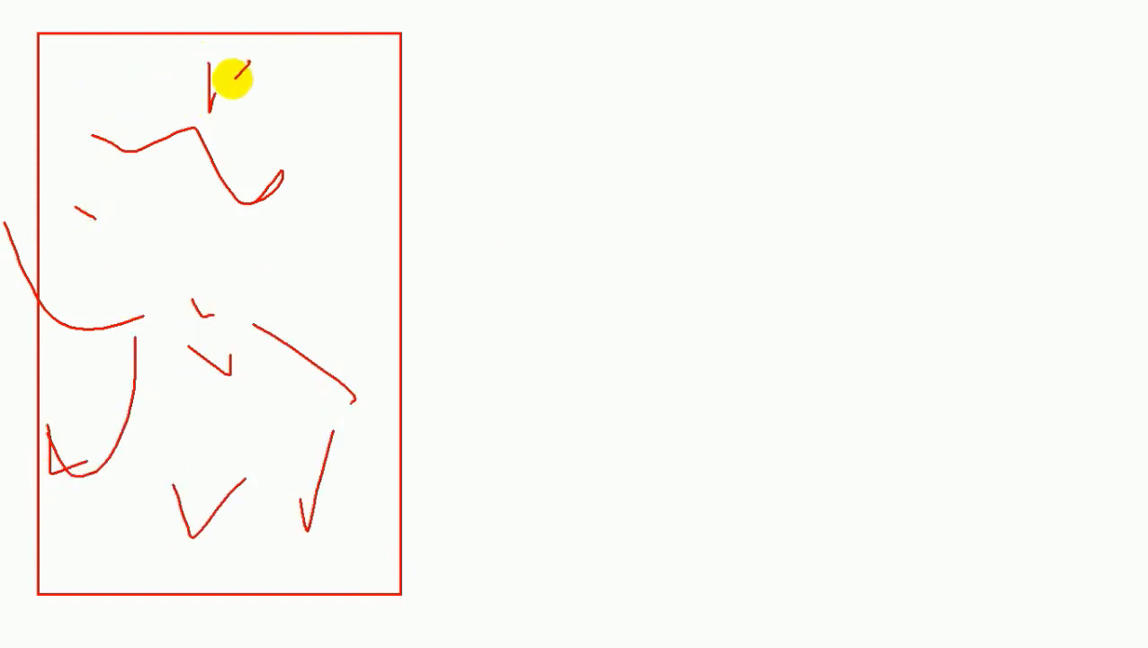
{"action": "left_click_drag", "start_coordinate": [248, 63], "coordinate": [245, 88]}
{"action": "mouse_move", "coordinate": [266, 36]}
{"action": "left_mouse_down"}
{"action": "mouse_move", "coordinate": [305, 92]}
{"action": "mouse_move", "coordinate": [320, 79]}
{"action": "mouse_move", "coordinate": [369, 79]}
{"action": "mouse_move", "coordinate": [800, 184]}
{"action": "left_mouse_up"}
{"action": "left_click_drag", "start_coordinate": [513, 238], "coordinate": [512, 489]}
{"action": "mouse_move", "coordinate": [651, 310]}
{"action": "left_mouse_down"}
{"action": "mouse_move", "coordinate": [549, 344]}
{"action": "mouse_move", "coordinate": [666, 477]}
{"action": "left_mouse_up"}
{"action": "left_click_drag", "start_coordinate": [701, 292], "coordinate": [701, 415]}
{"action": "left_click_drag", "start_coordinate": [769, 274], "coordinate": [769, 397]}
{"action": "left_click_drag", "start_coordinate": [674, 357], "coordinate": [754, 347]}
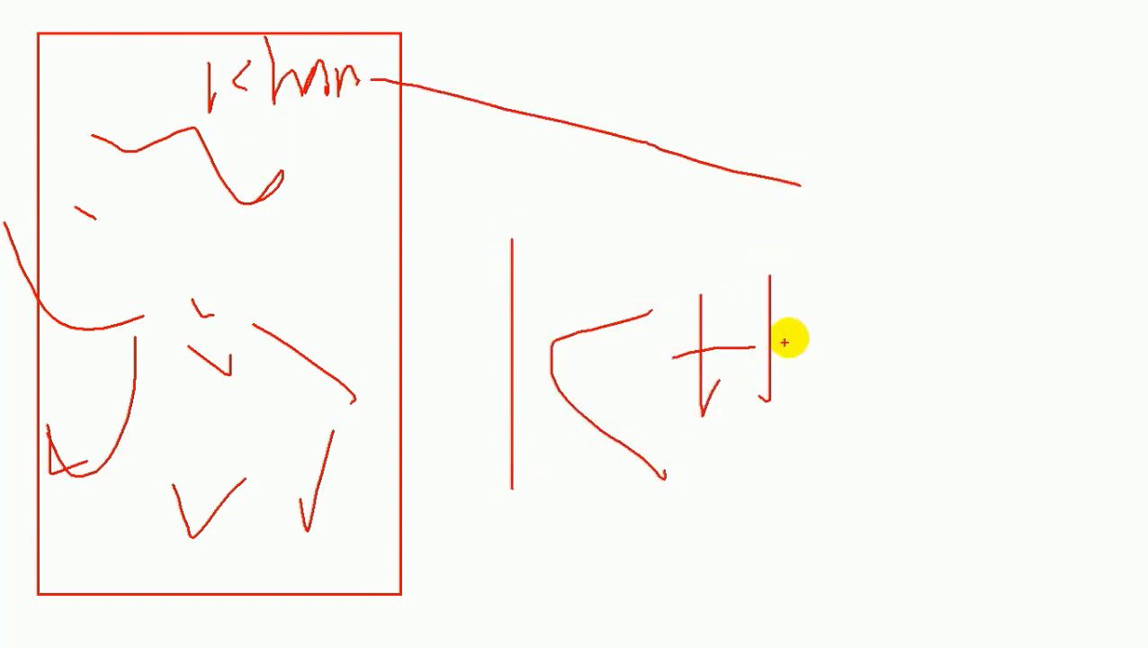
{"action": "left_click_drag", "start_coordinate": [820, 378], "coordinate": [884, 344]}
{"action": "left_click_drag", "start_coordinate": [810, 319], "coordinate": [885, 324]}
{"action": "mouse_move", "coordinate": [942, 297]}
{"action": "left_mouse_down"}
{"action": "mouse_move", "coordinate": [895, 341]}
{"action": "mouse_move", "coordinate": [887, 386]}
{"action": "left_mouse_up"}
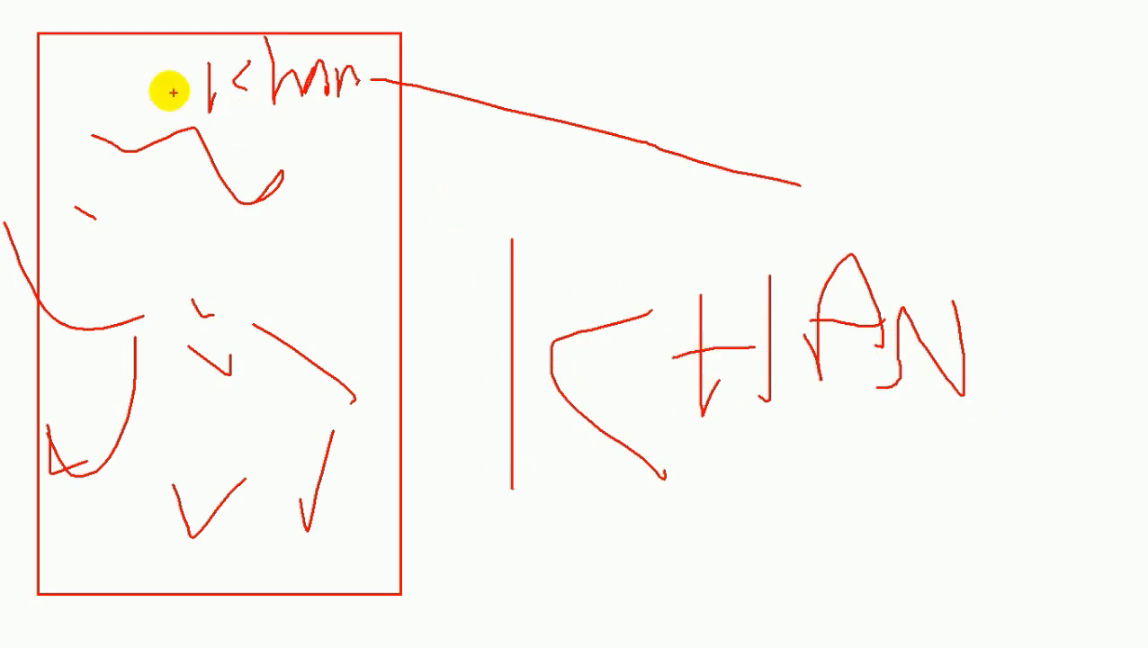
Step: Annotate the sketch with "Simple", an underline, connecting lines and another handwritten word, and leave the drawing board
{"action": "left_click_drag", "start_coordinate": [158, 113], "coordinate": [351, 122]}
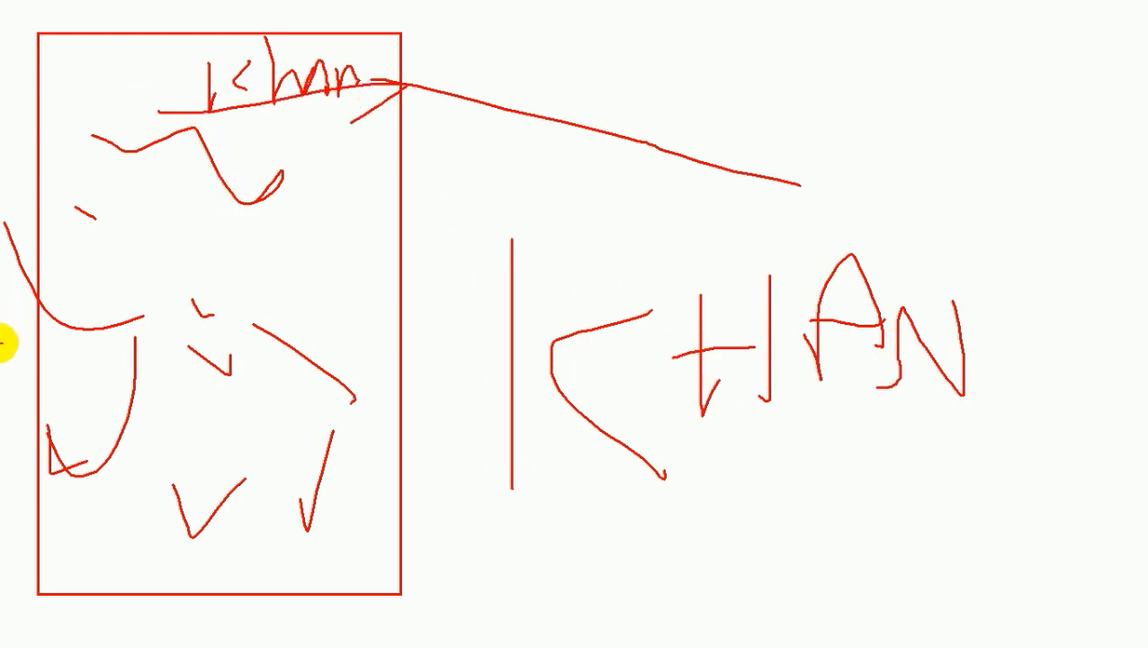
{"action": "left_click_drag", "start_coordinate": [730, 24], "coordinate": [728, 175]}
{"action": "mouse_move", "coordinate": [779, 140]}
{"action": "left_mouse_down"}
{"action": "mouse_move", "coordinate": [776, 99]}
{"action": "mouse_move", "coordinate": [852, 61]}
{"action": "mouse_move", "coordinate": [895, 87]}
{"action": "mouse_move", "coordinate": [962, 30]}
{"action": "mouse_move", "coordinate": [1015, 28]}
{"action": "mouse_move", "coordinate": [1027, 7]}
{"action": "left_mouse_up"}
{"action": "left_click_drag", "start_coordinate": [695, 268], "coordinate": [406, 191]}
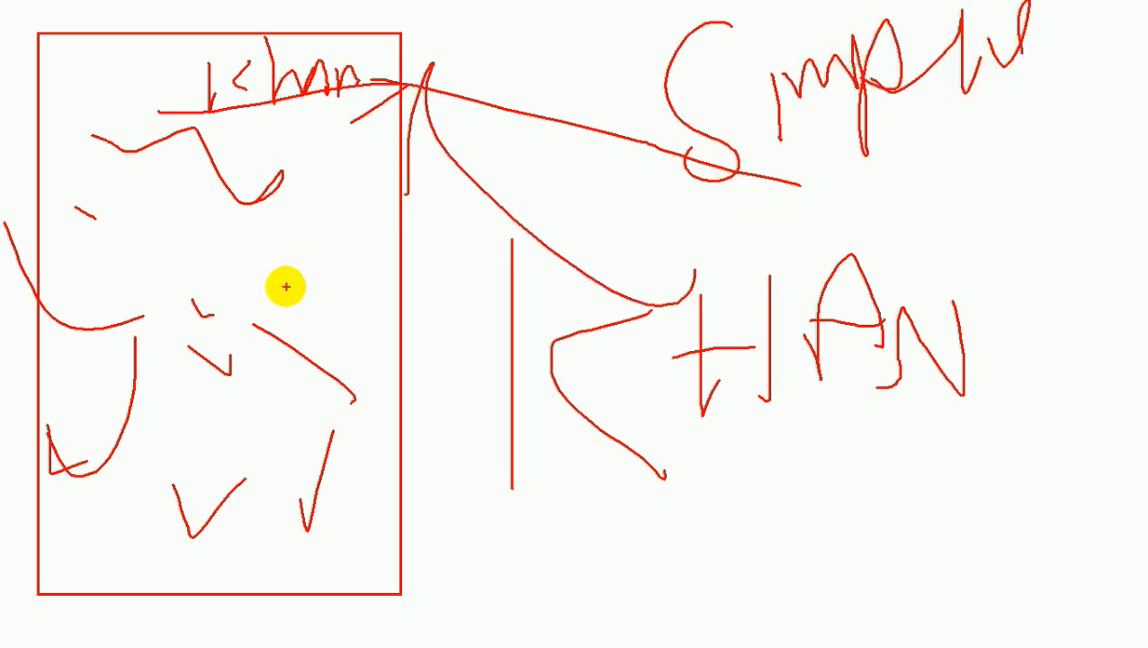
{"action": "left_click_drag", "start_coordinate": [180, 237], "coordinate": [244, 325]}
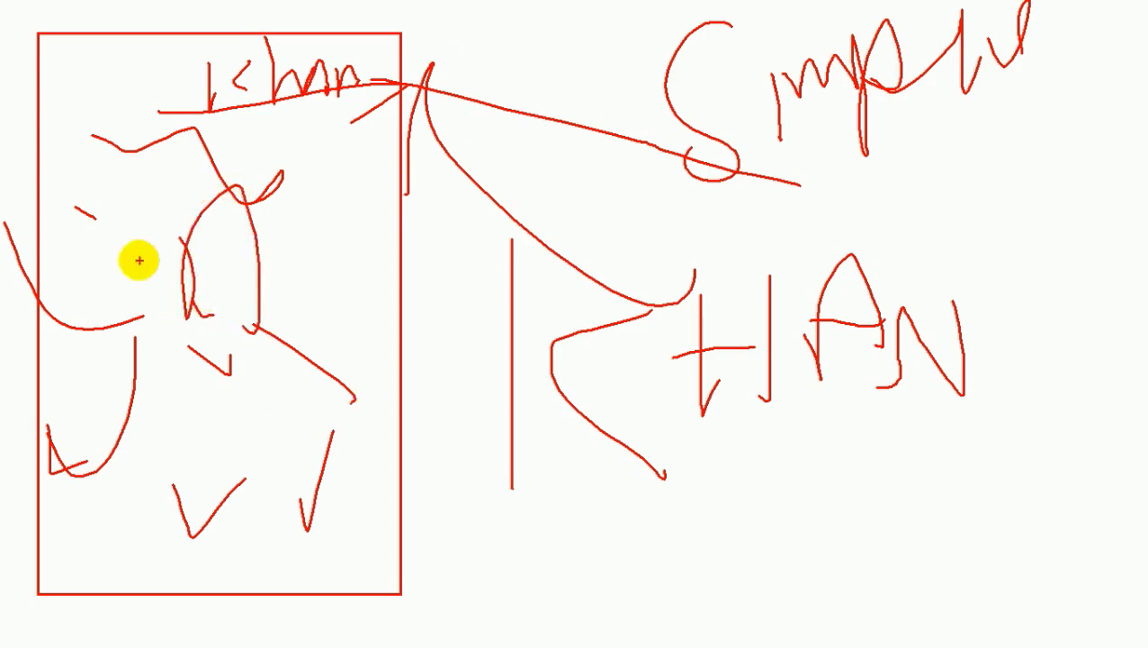
{"action": "left_click_drag", "start_coordinate": [168, 260], "coordinate": [252, 223]}
{"action": "mouse_move", "coordinate": [313, 194]}
{"action": "left_mouse_down"}
{"action": "mouse_move", "coordinate": [334, 280]}
{"action": "mouse_move", "coordinate": [354, 211]}
{"action": "mouse_move", "coordinate": [397, 185]}
{"action": "left_mouse_up"}
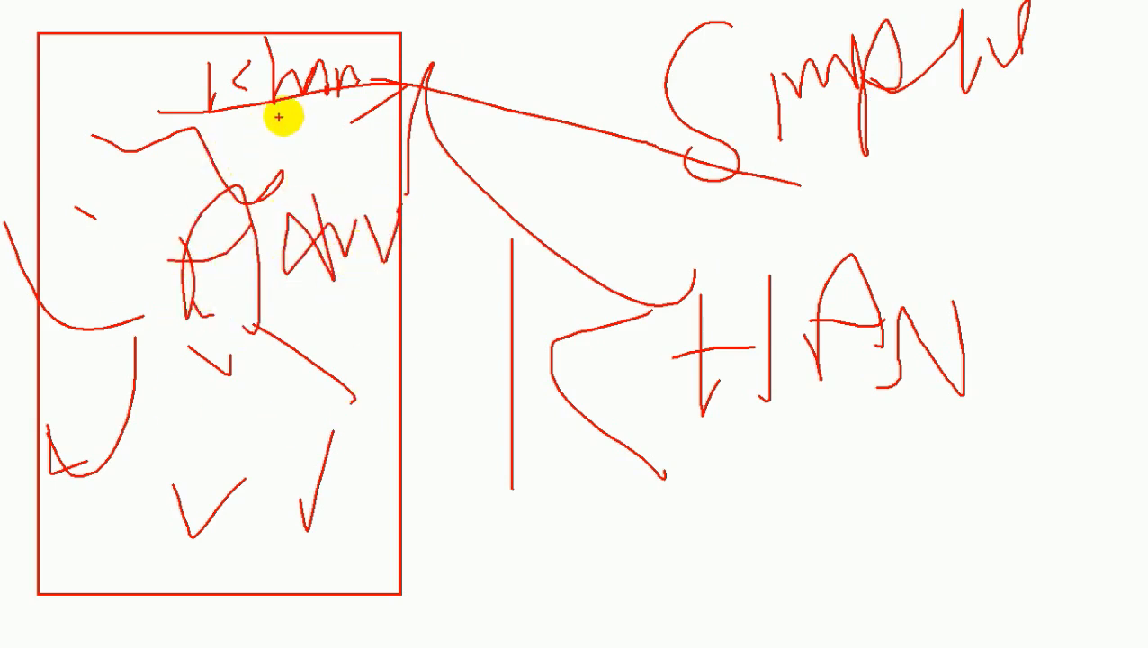
{"action": "mouse_move", "coordinate": [401, 36]}
{"action": "left_mouse_down"}
{"action": "mouse_move", "coordinate": [518, 161]}
{"action": "mouse_move", "coordinate": [669, 254]}
{"action": "mouse_move", "coordinate": [720, 261]}
{"action": "left_mouse_up"}
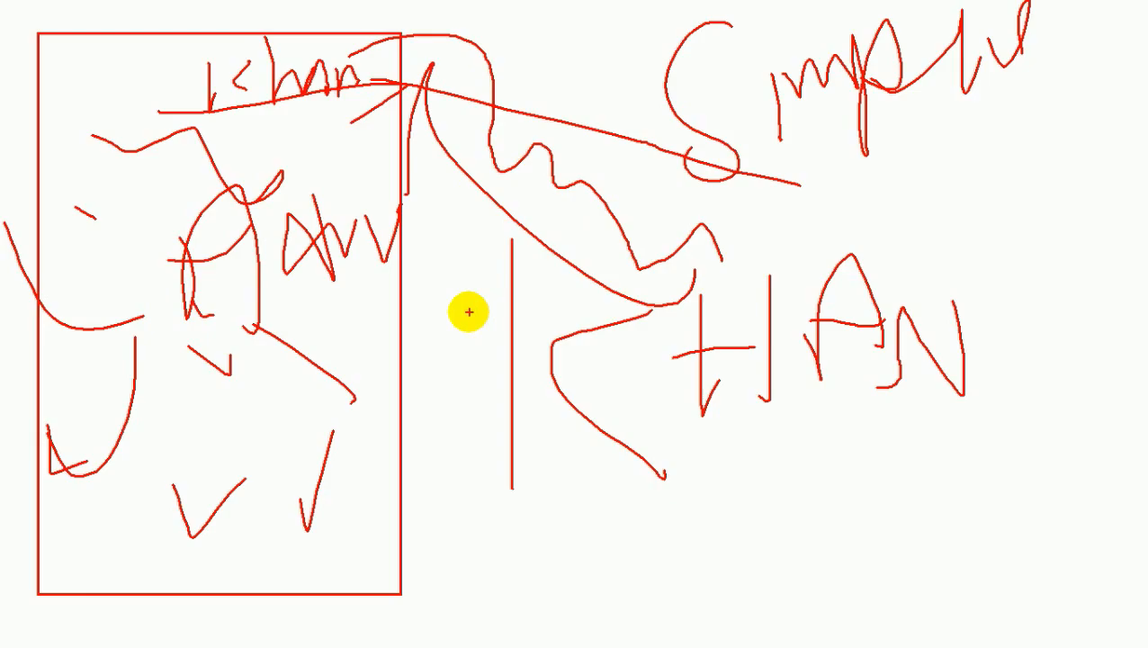
{"action": "key", "text": "Escape"}
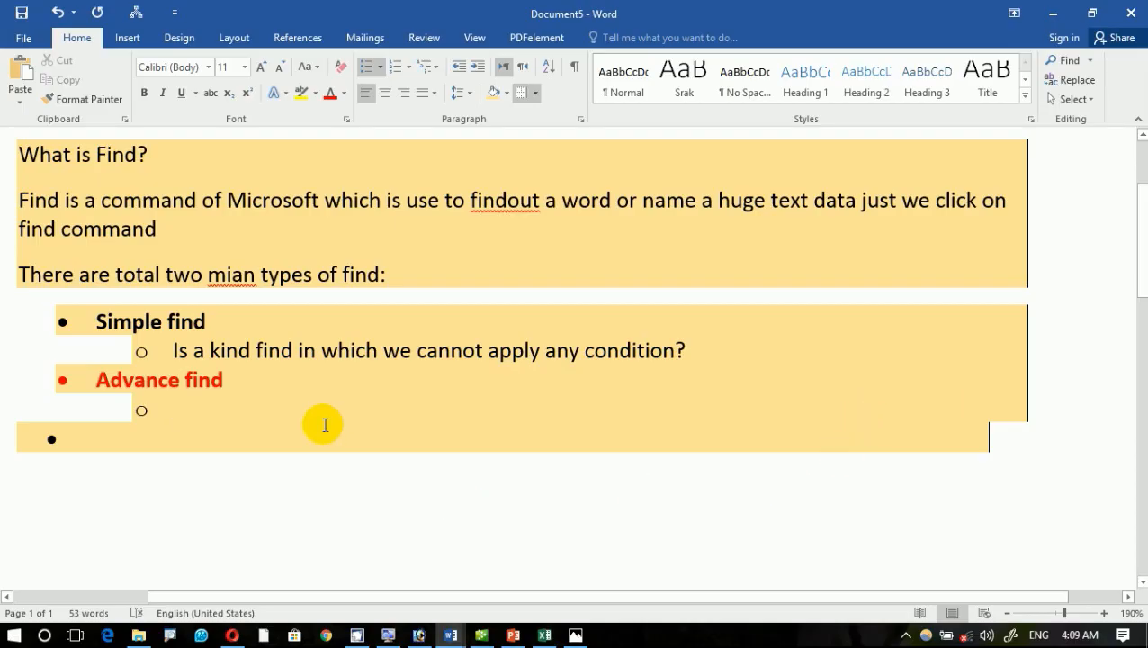
Step: Fill the sub-bullet under "Advance find" with "Is a kind find of text or name by which we can apply some rules" and add an empty sub-bullet
{"action": "type", "text": "Is a kind of"}
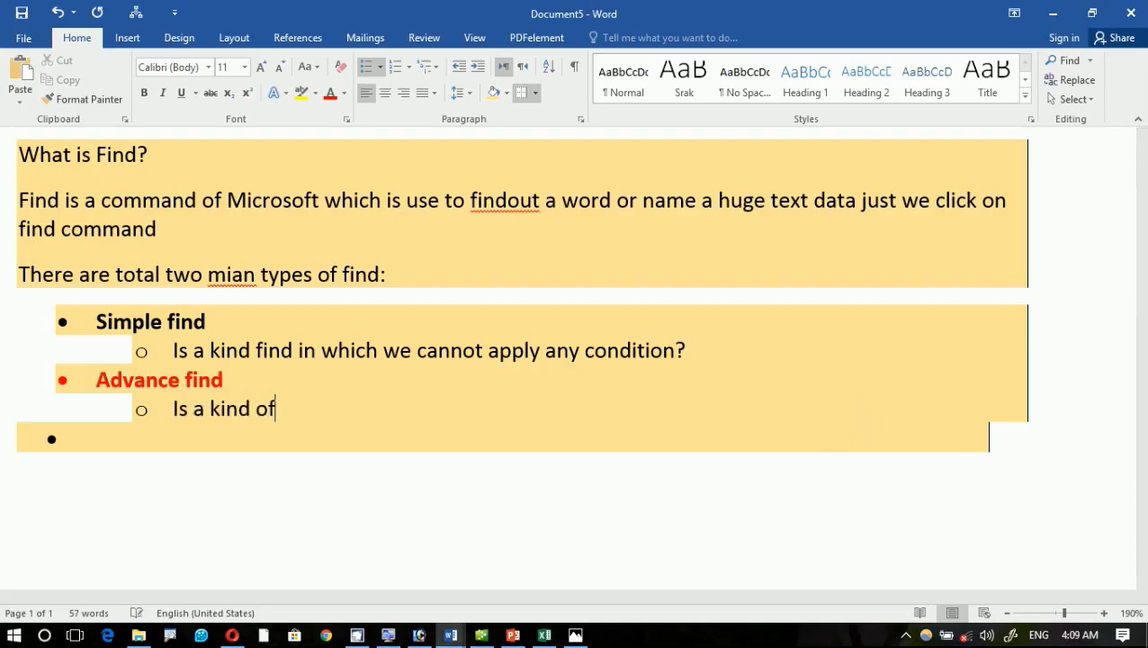
{"action": "type", "text": " ifn"}
{"action": "key", "text": "BackSpace"}
{"action": "key", "text": "BackSpace"}
{"action": "type", "text": "of text or na"}
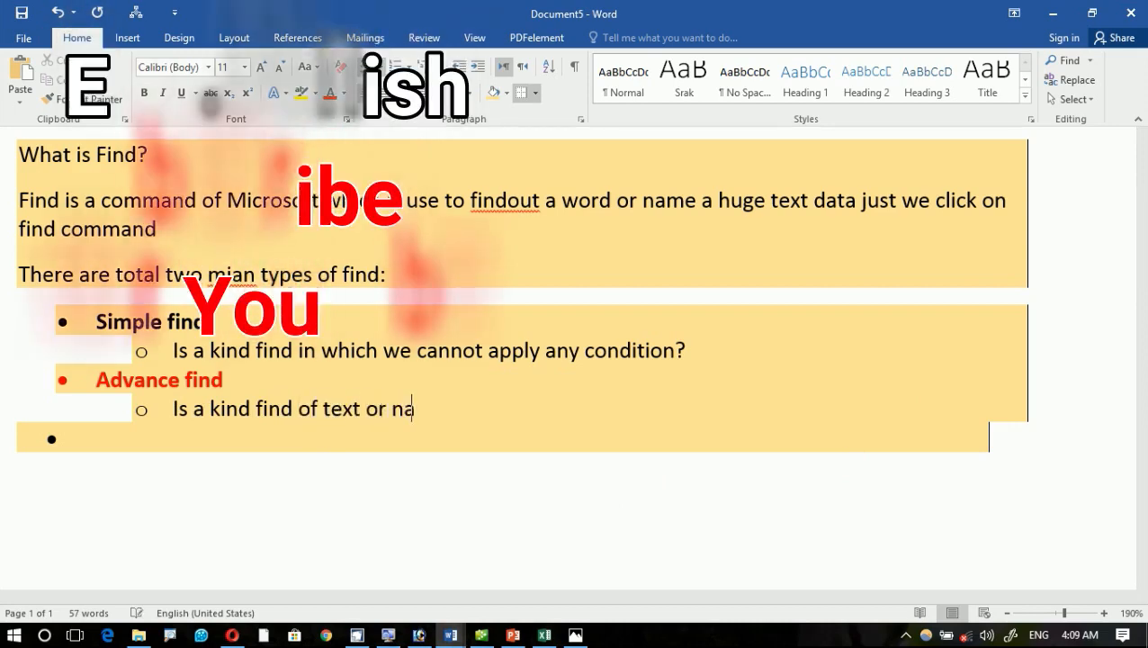
{"action": "type", "text": "me "}
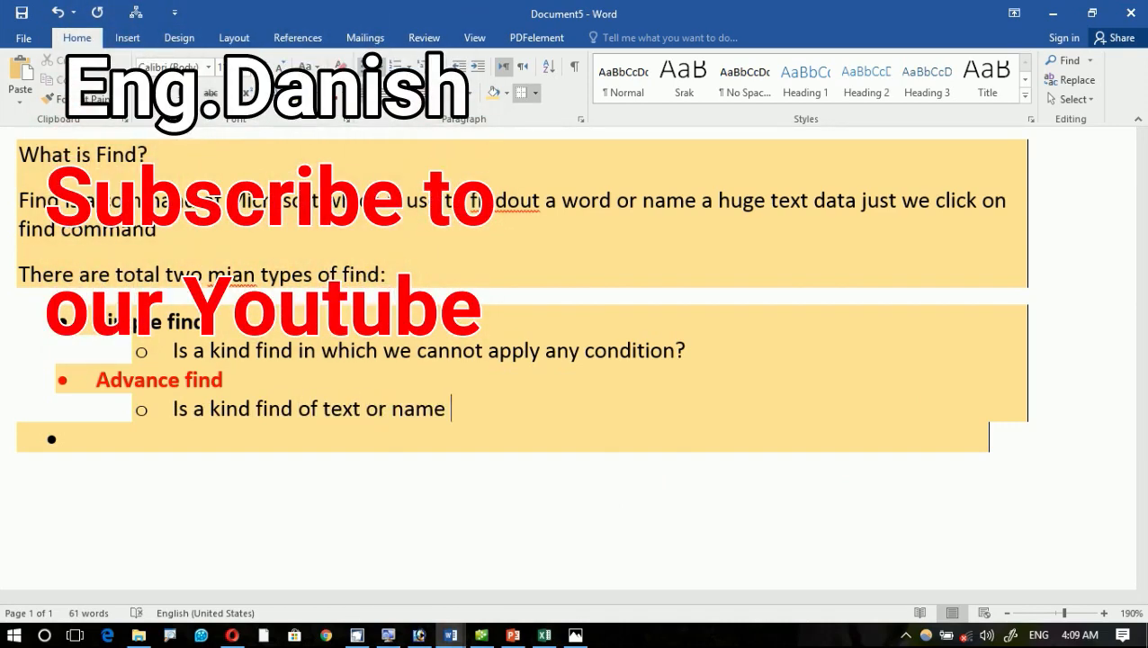
{"action": "type", "text": "by"}
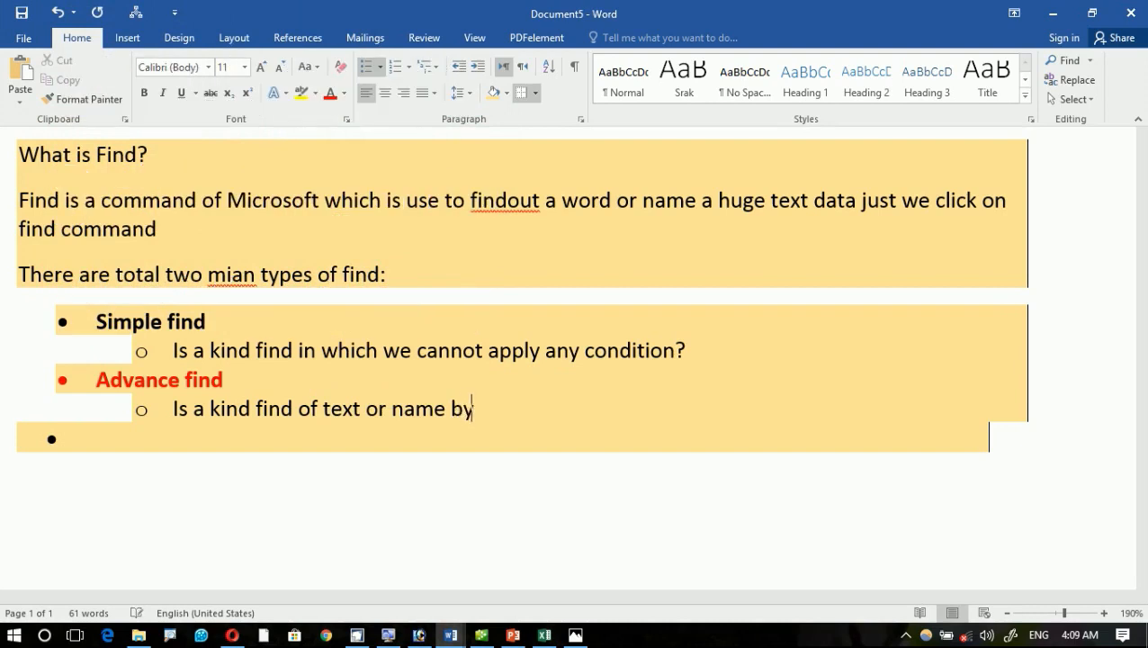
{"action": "type", "text": " which we can"}
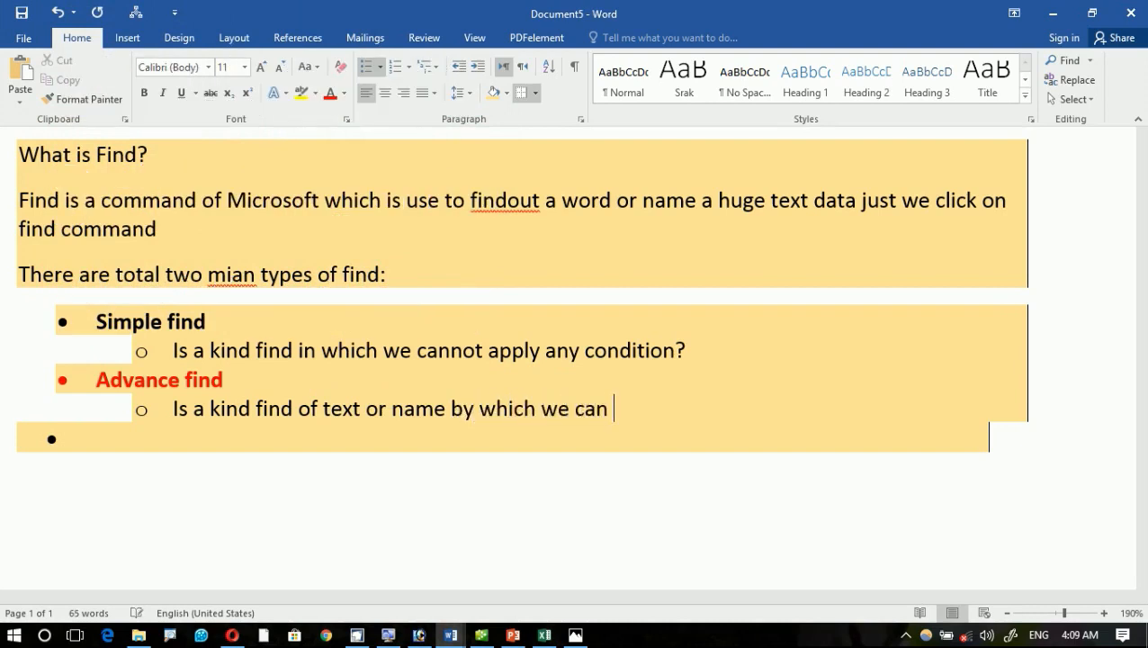
{"action": "type", "text": " apply some ru"}
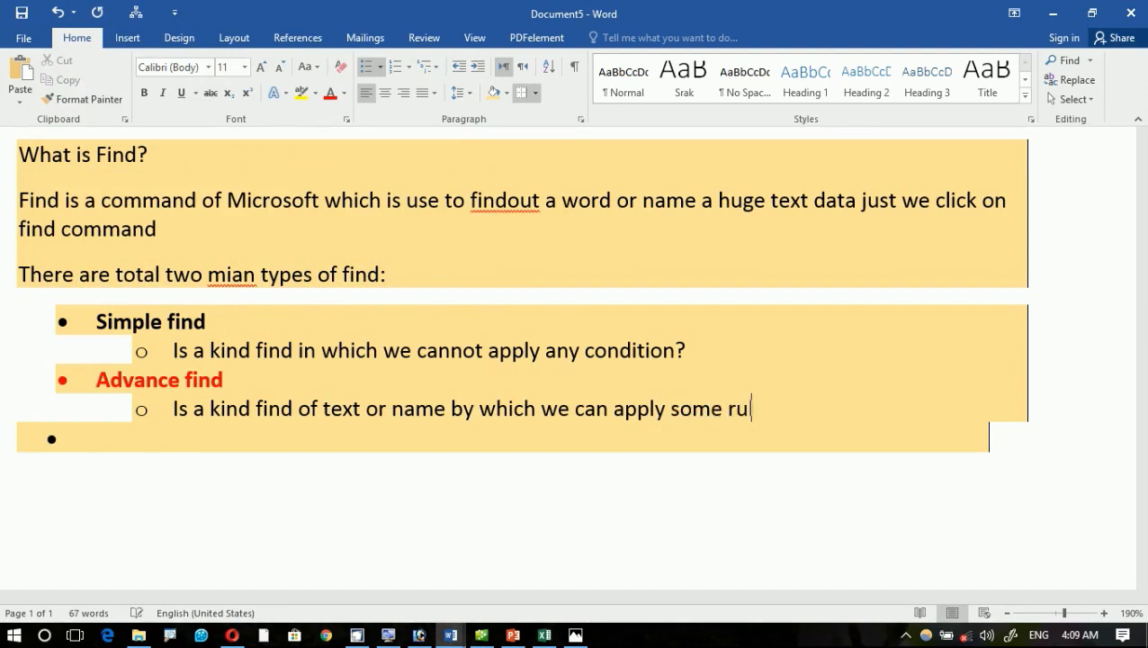
{"action": "type", "text": "les"}
{"action": "key", "text": "Return"}
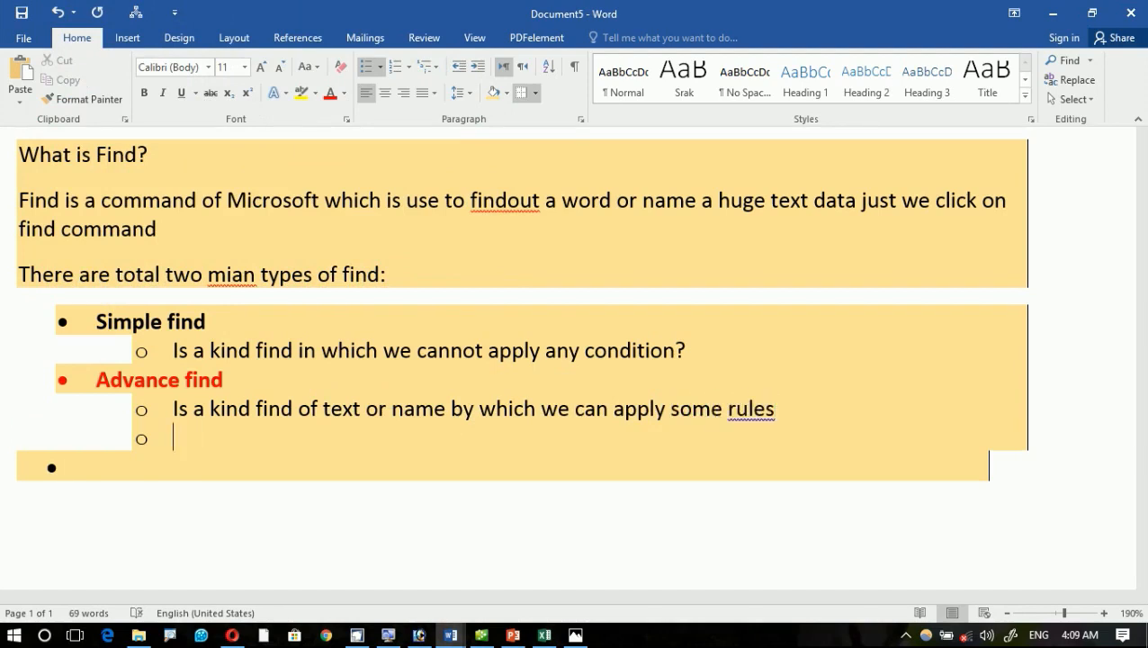
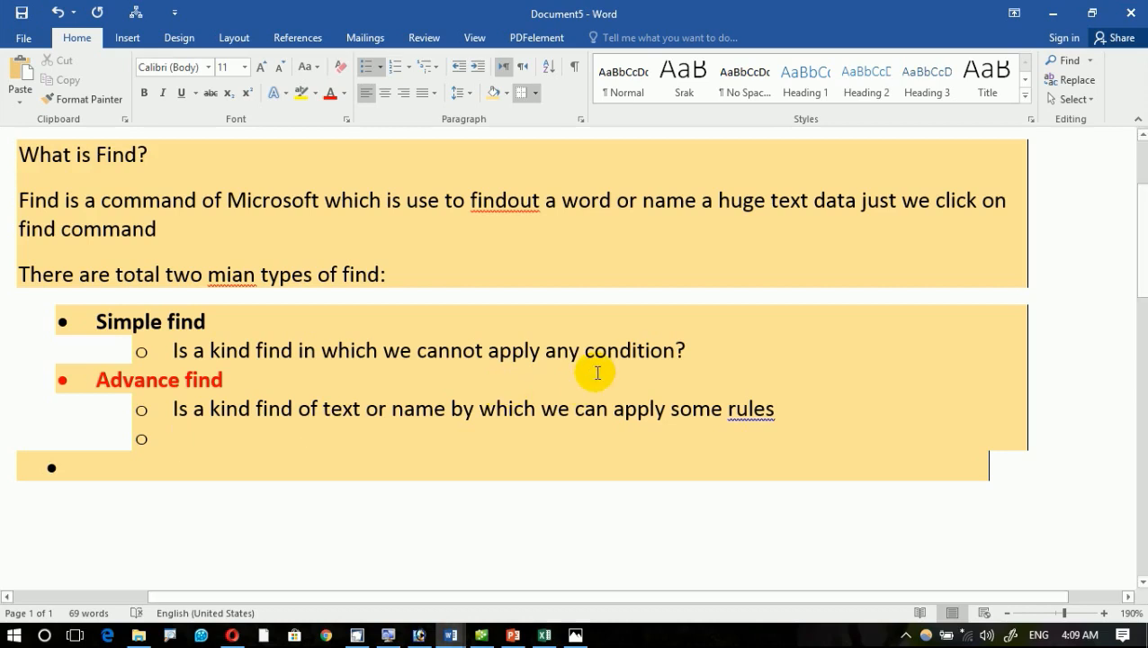
Step: Create a new blank document and fill it with sample paragraphs using =rand()
{"action": "key", "text": "ctrl+n"}
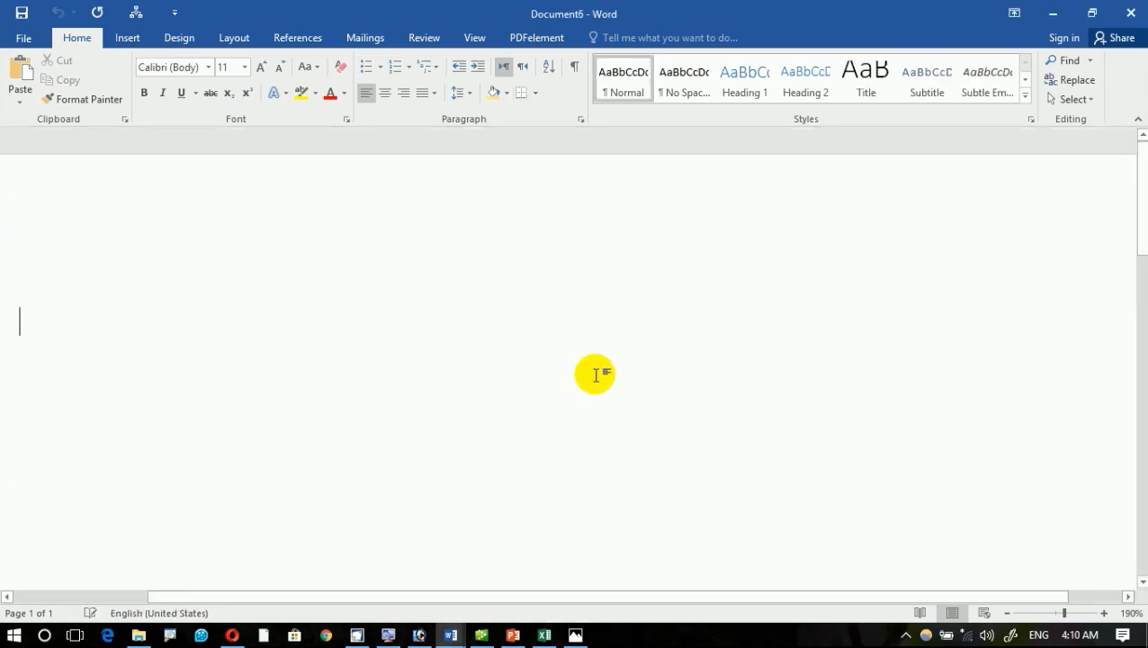
{"action": "type", "text": "=ran"}
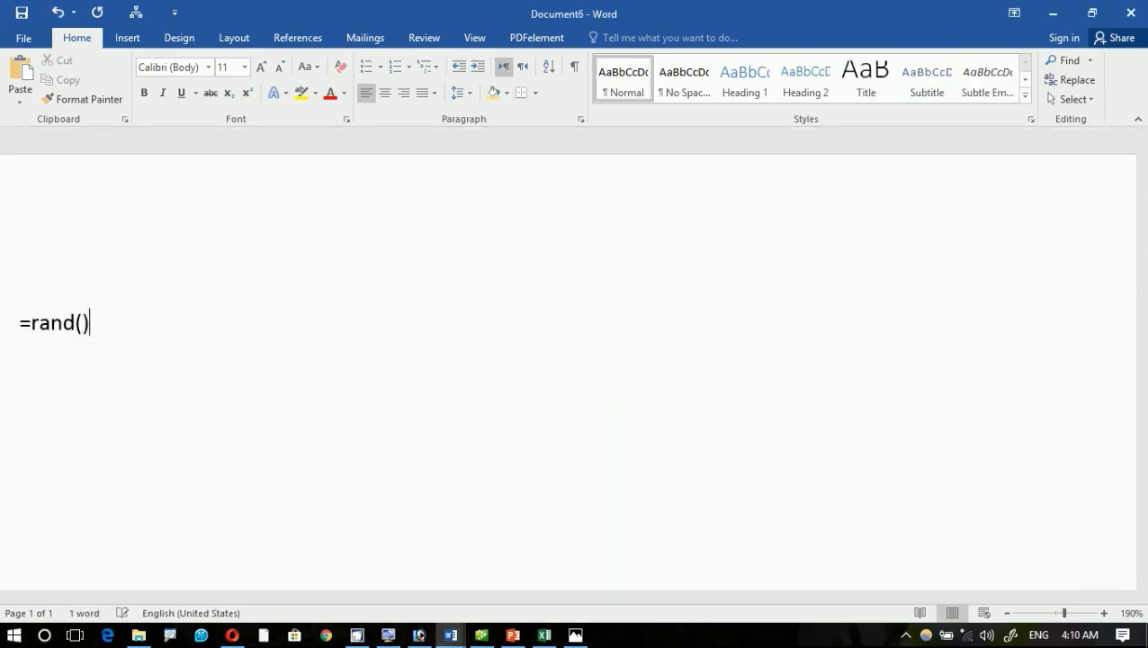
{"action": "type", "text": "d()"}
{"action": "key", "text": "Return"}
{"action": "scroll", "coordinate": [601, 378], "scroll_direction": "up", "scroll_amount": 2}
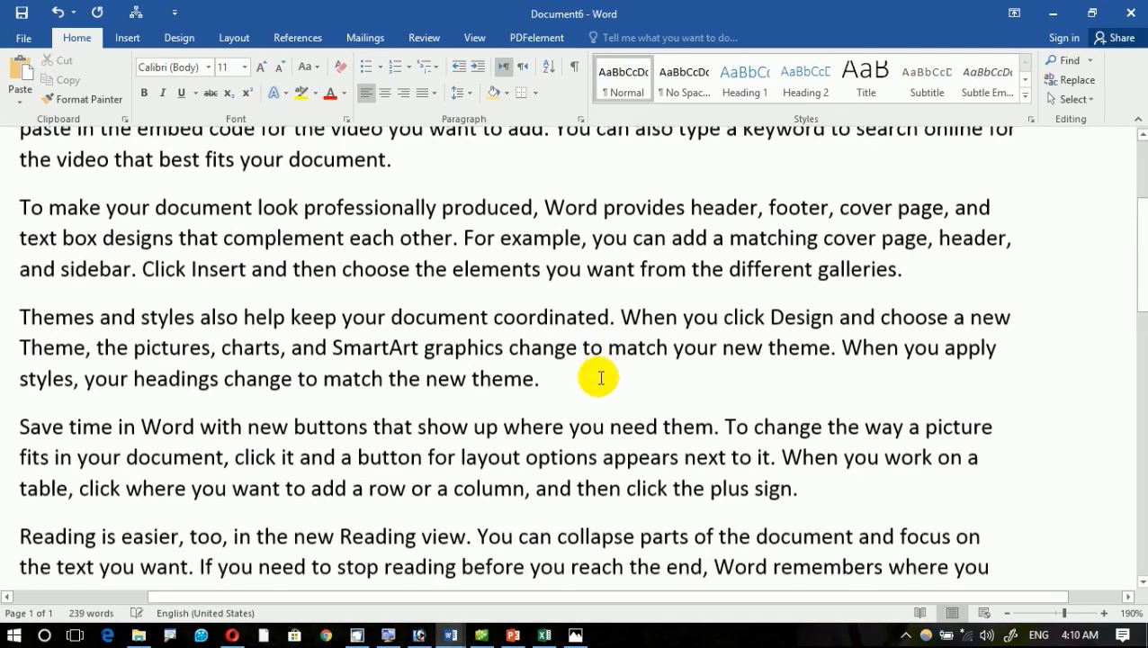
{"action": "scroll", "coordinate": [602, 378], "scroll_direction": "up", "scroll_amount": 3}
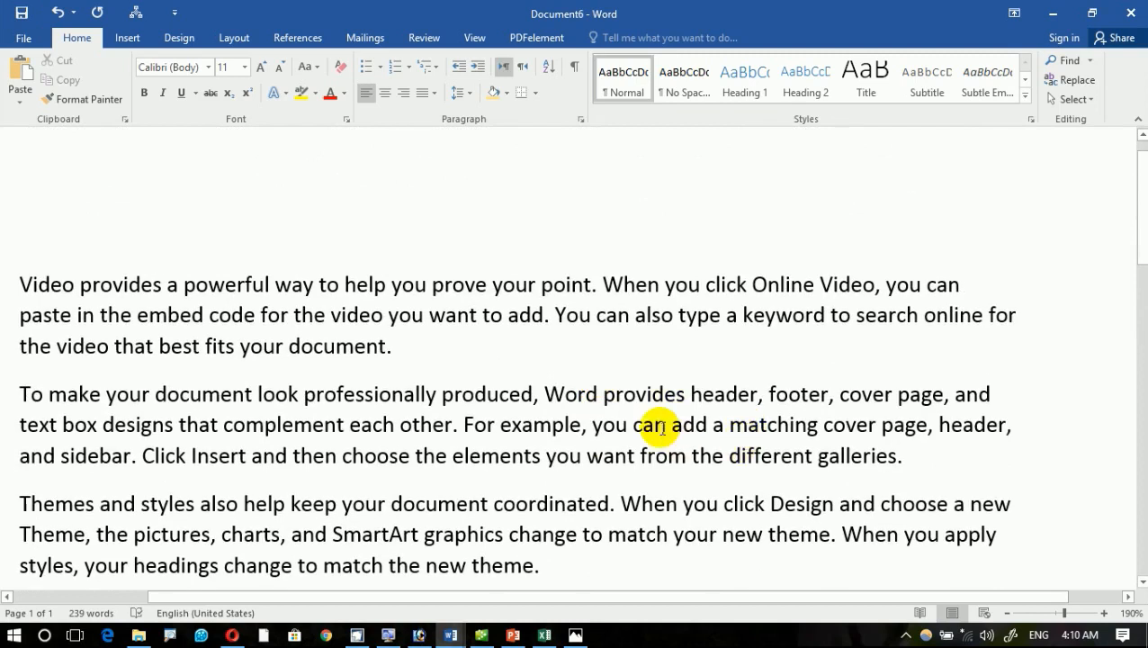
Step: Search the sample document for "video" with the simple Find command
{"action": "left_click", "coordinate": [819, 285]}
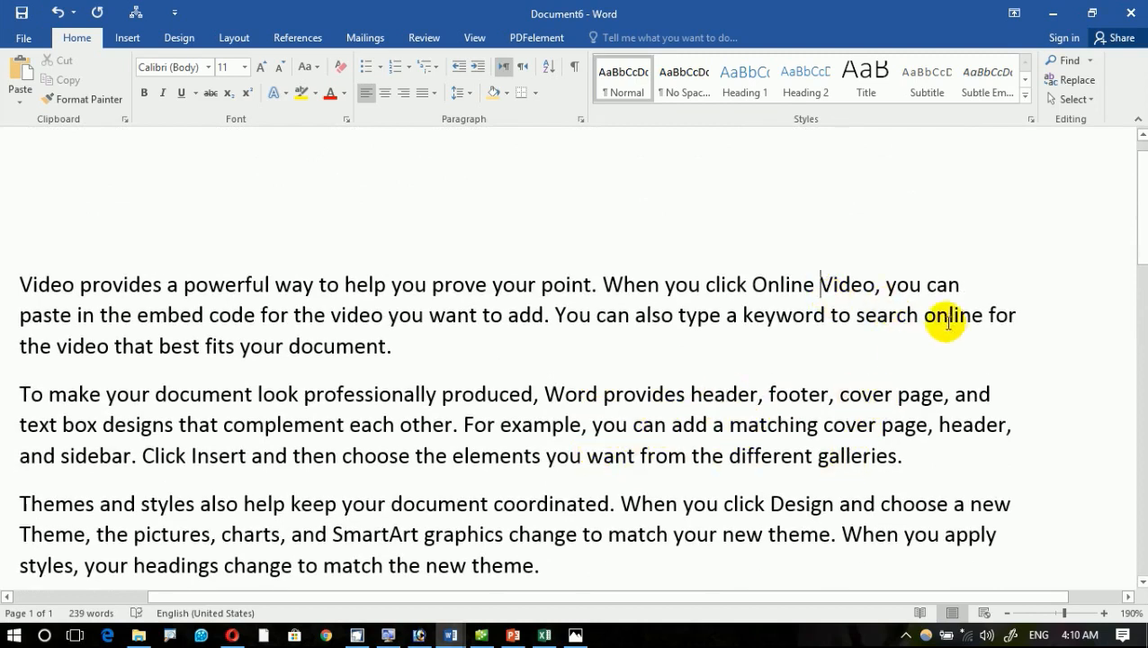
{"action": "key", "text": "ctrl+f"}
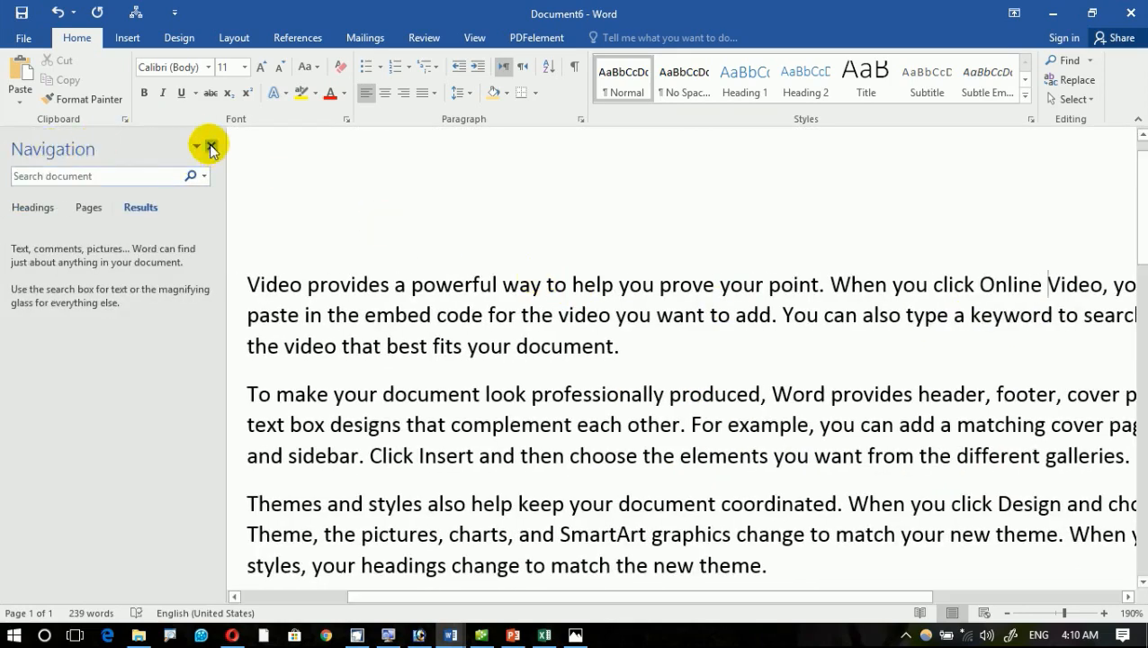
{"action": "left_click", "coordinate": [211, 146]}
{"action": "left_click", "coordinate": [1092, 63]}
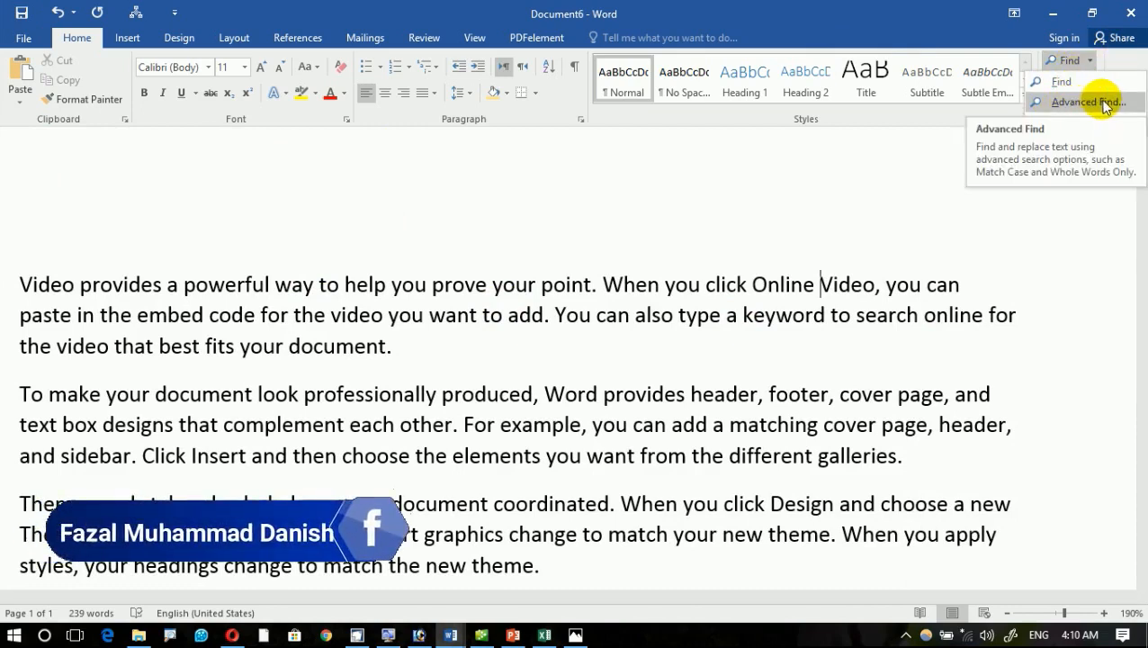
{"action": "left_click", "coordinate": [1062, 81]}
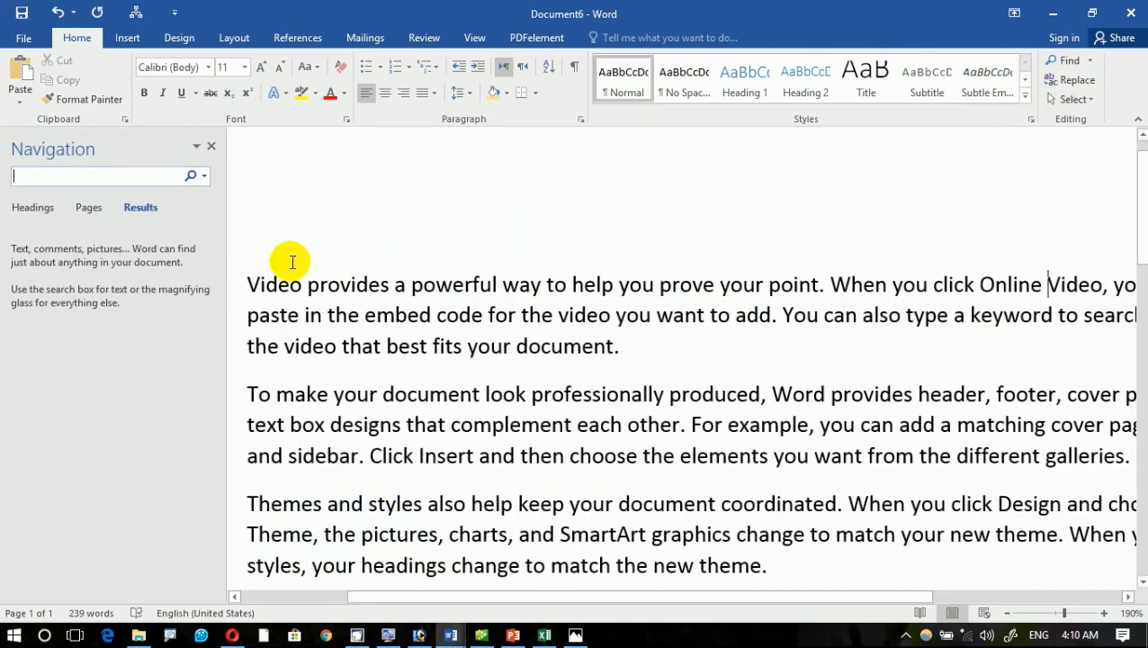
{"action": "type", "text": "video"}
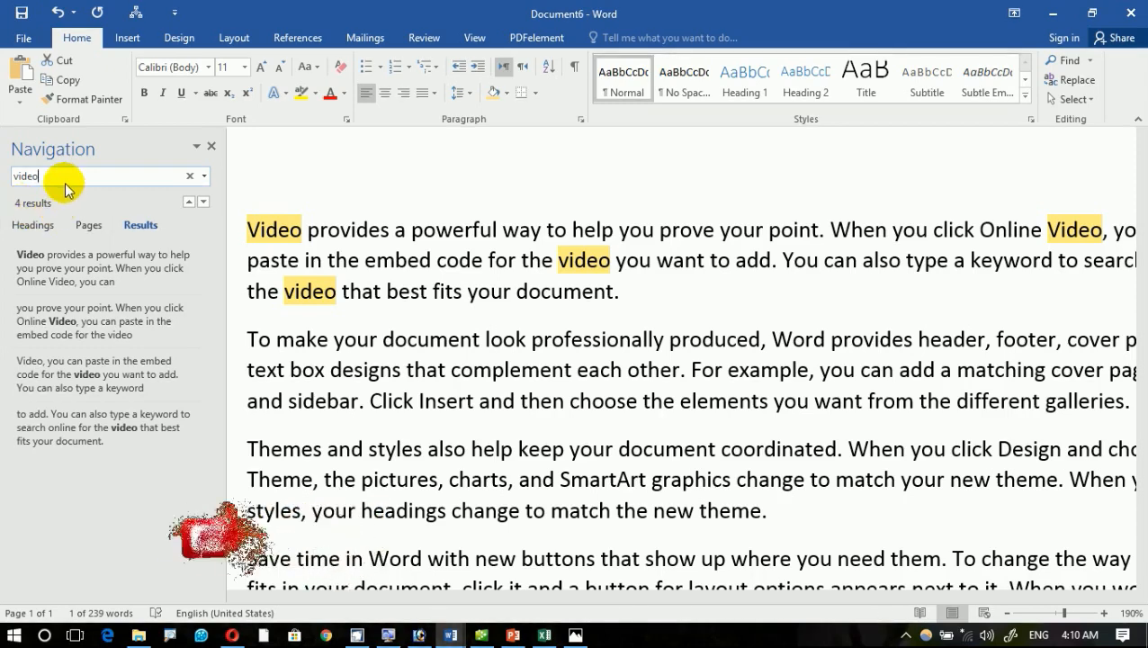
Step: Search the document for "HELP" and for "ONLINE", and close the search results
{"action": "double_click", "coordinate": [20, 175]}
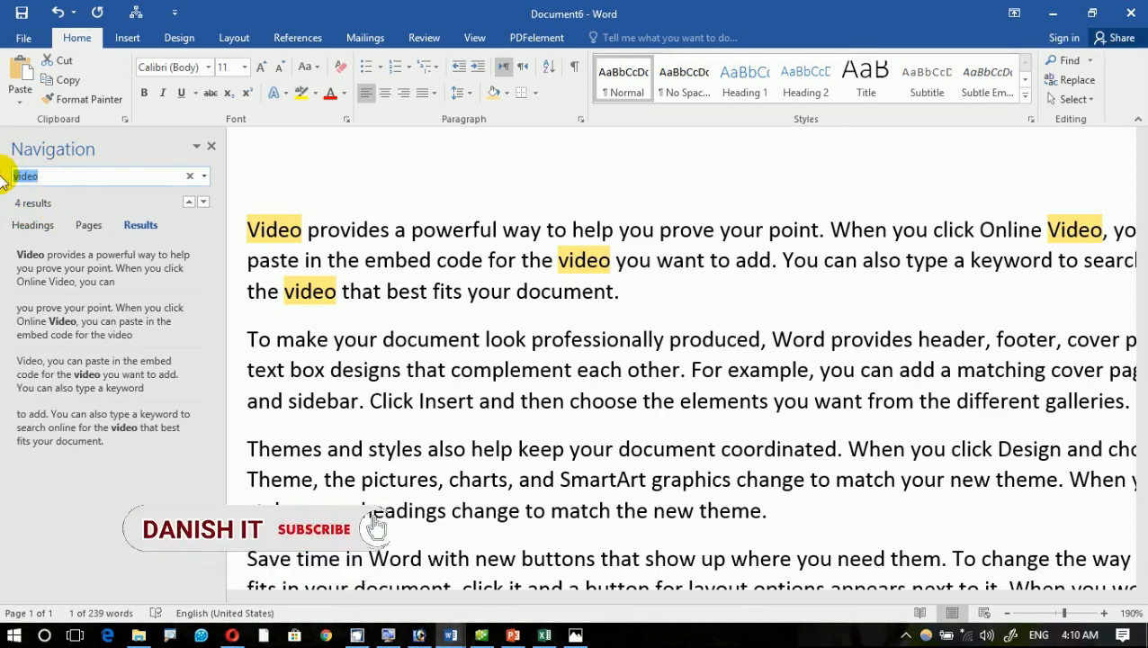
{"action": "type", "text": "HELP"}
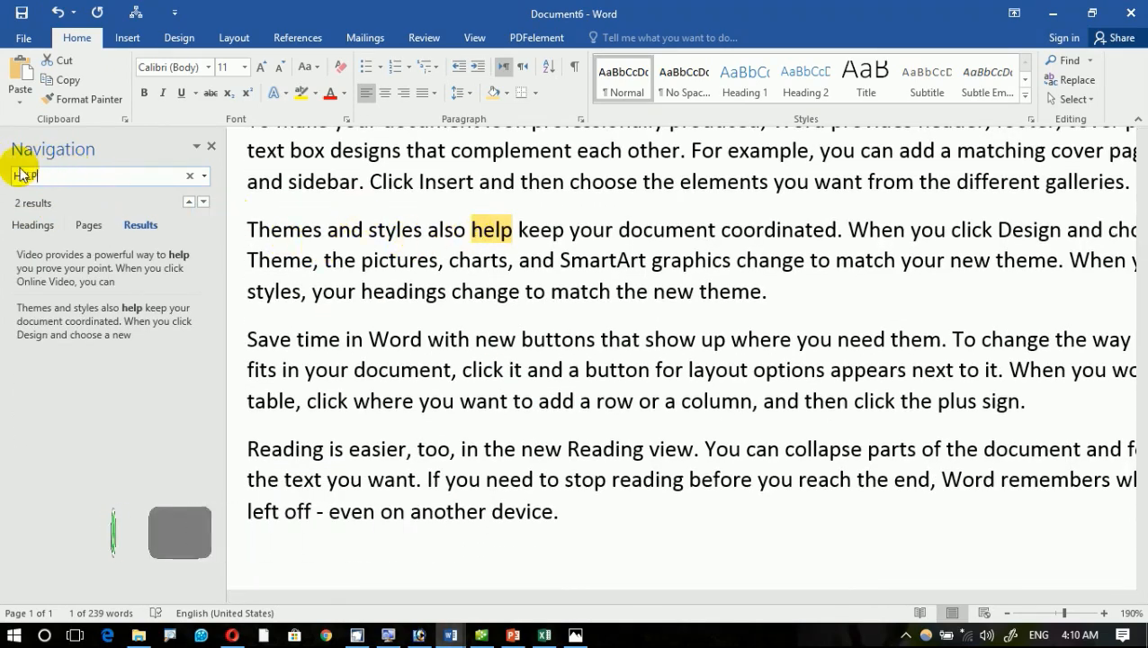
{"action": "left_click_drag", "start_coordinate": [128, 176], "coordinate": [5, 186]}
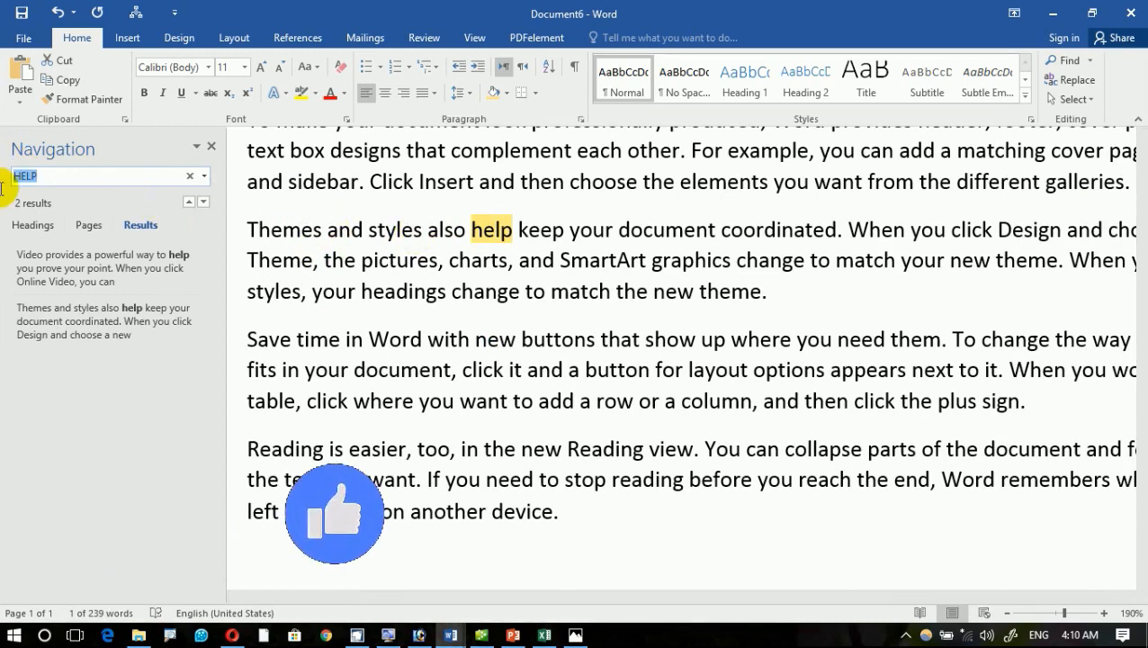
{"action": "type", "text": "ONLINE"}
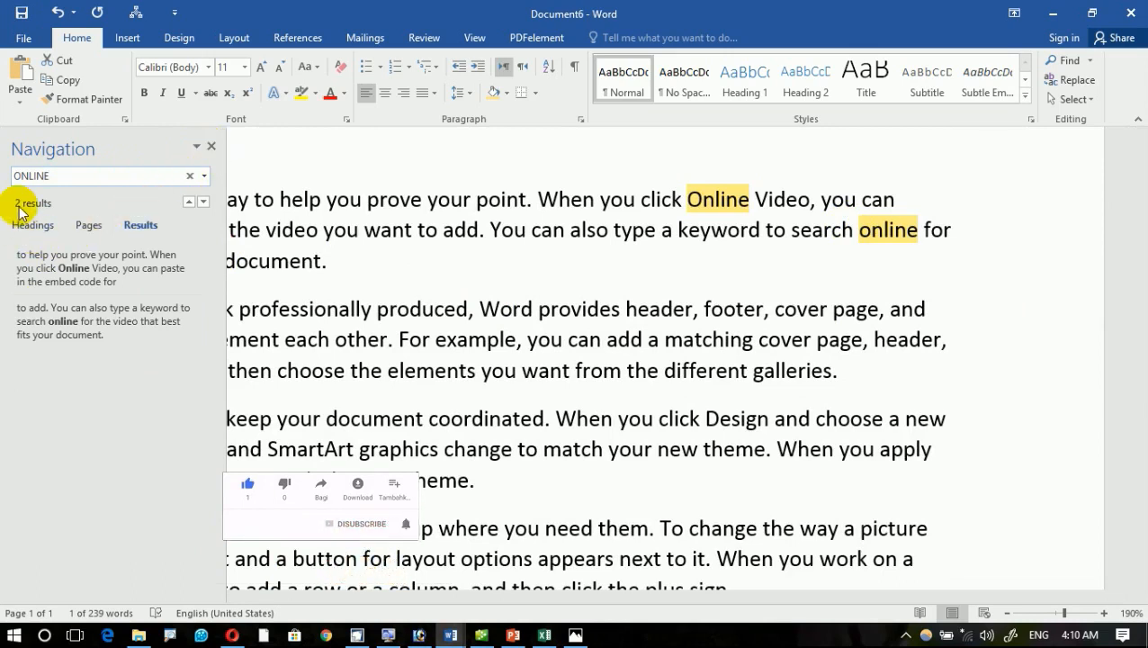
{"action": "left_click", "coordinate": [210, 147]}
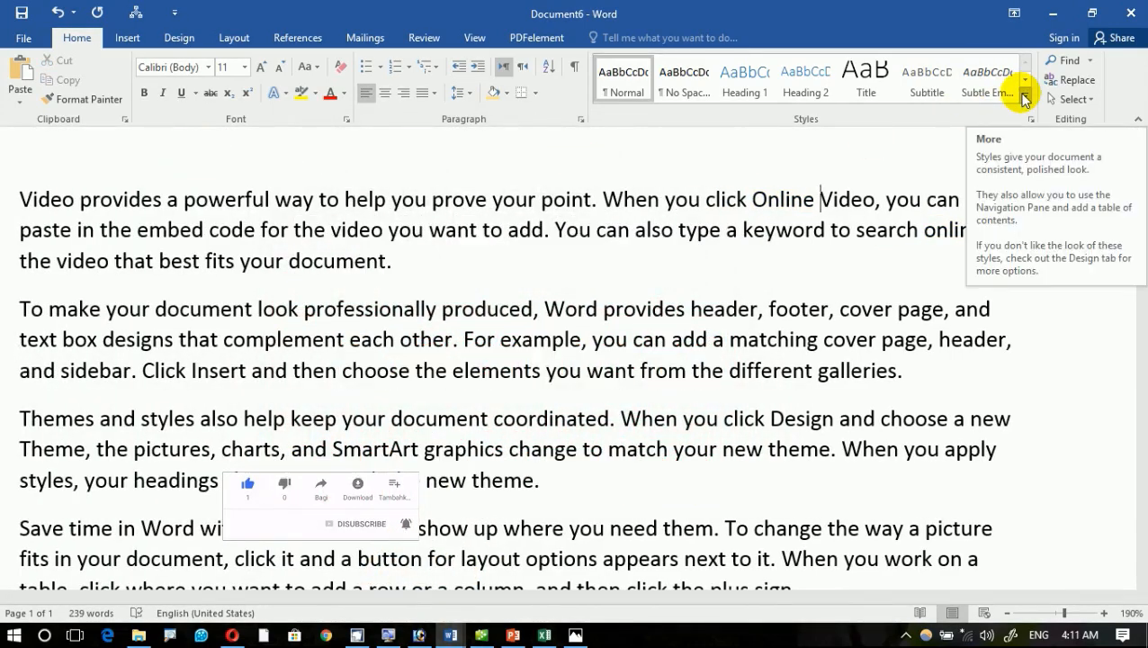
Step: Close the sample-text document without saving and minimize the document with the Find notes
{"action": "left_click", "coordinate": [1132, 13]}
{"action": "left_click", "coordinate": [576, 351]}
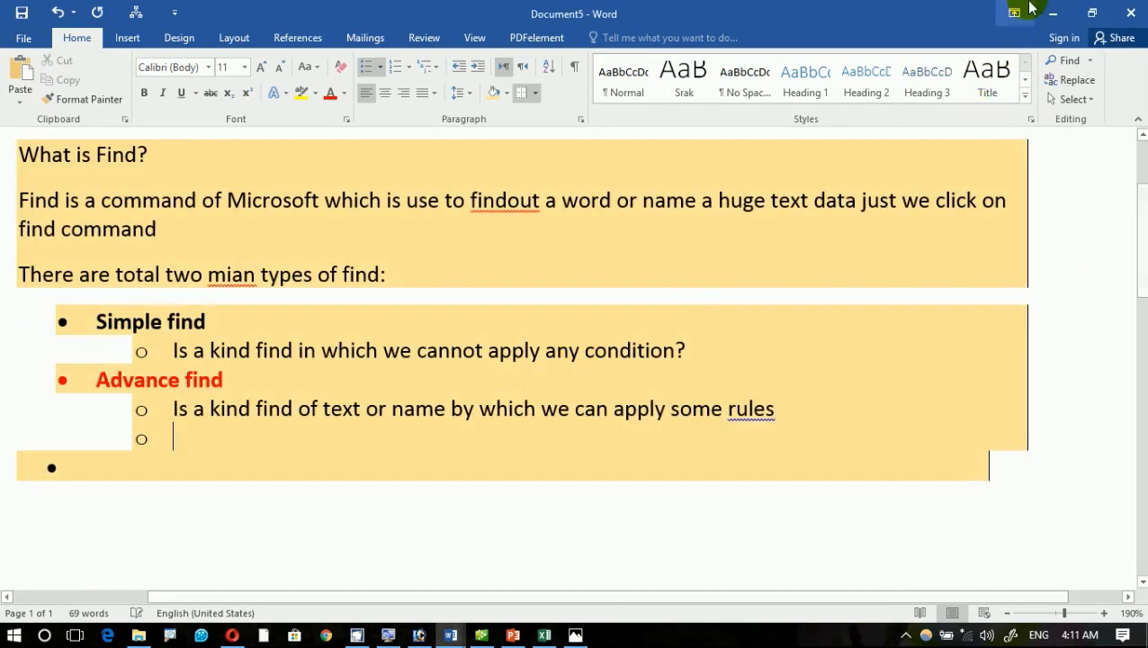
{"action": "left_click", "coordinate": [1053, 14]}
Step: Close the "What is Mouse?" document without saving its changes and refresh the desktop
{"action": "right_click", "coordinate": [884, 185]}
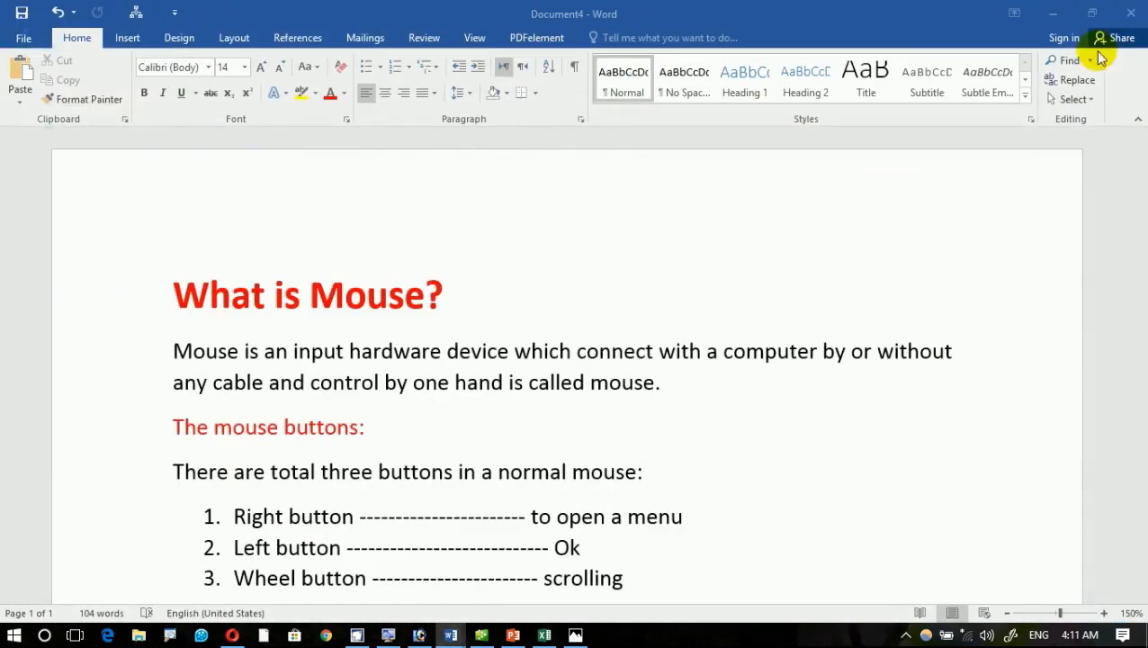
{"action": "left_click", "coordinate": [1131, 14]}
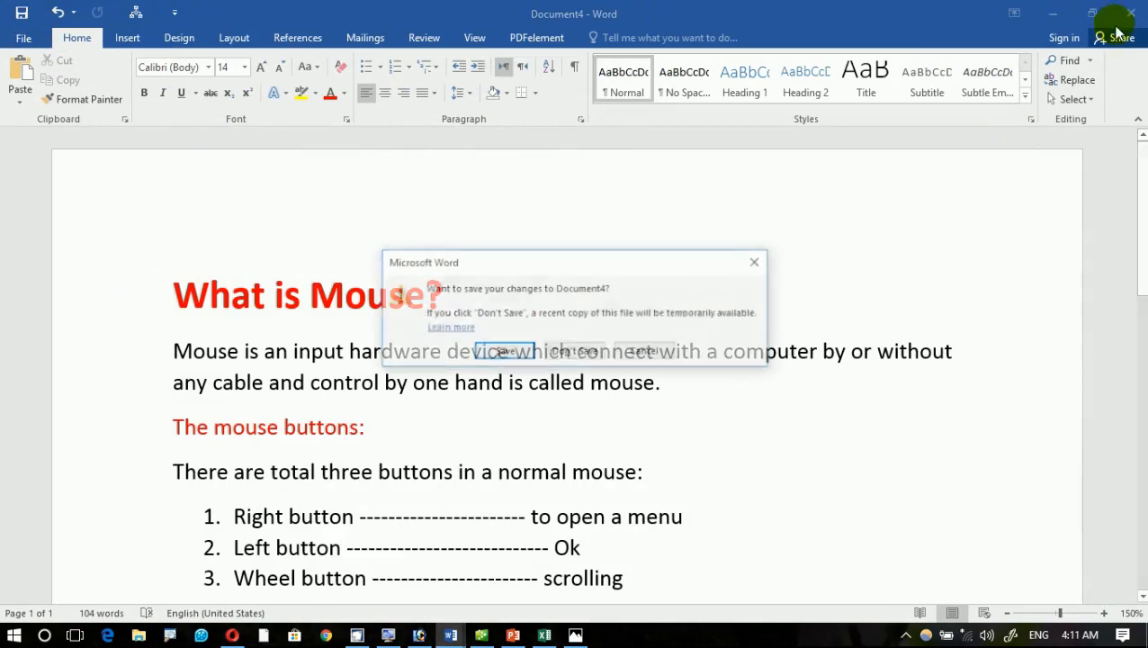
{"action": "left_click", "coordinate": [552, 351]}
{"action": "right_click", "coordinate": [631, 223]}
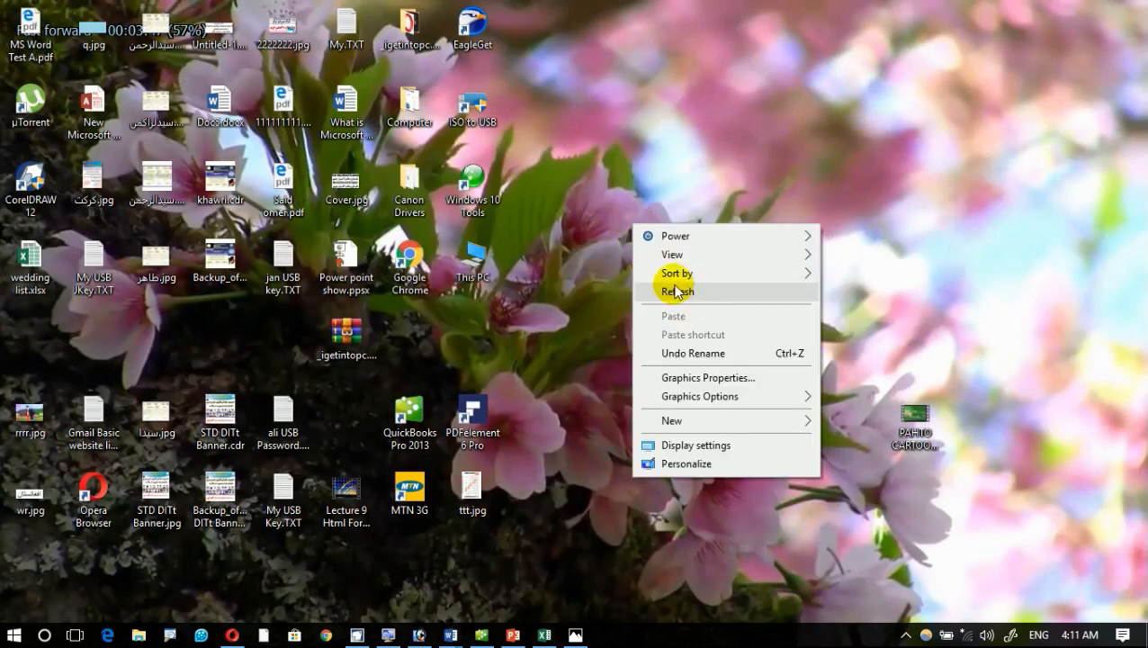
{"action": "left_click", "coordinate": [676, 292]}
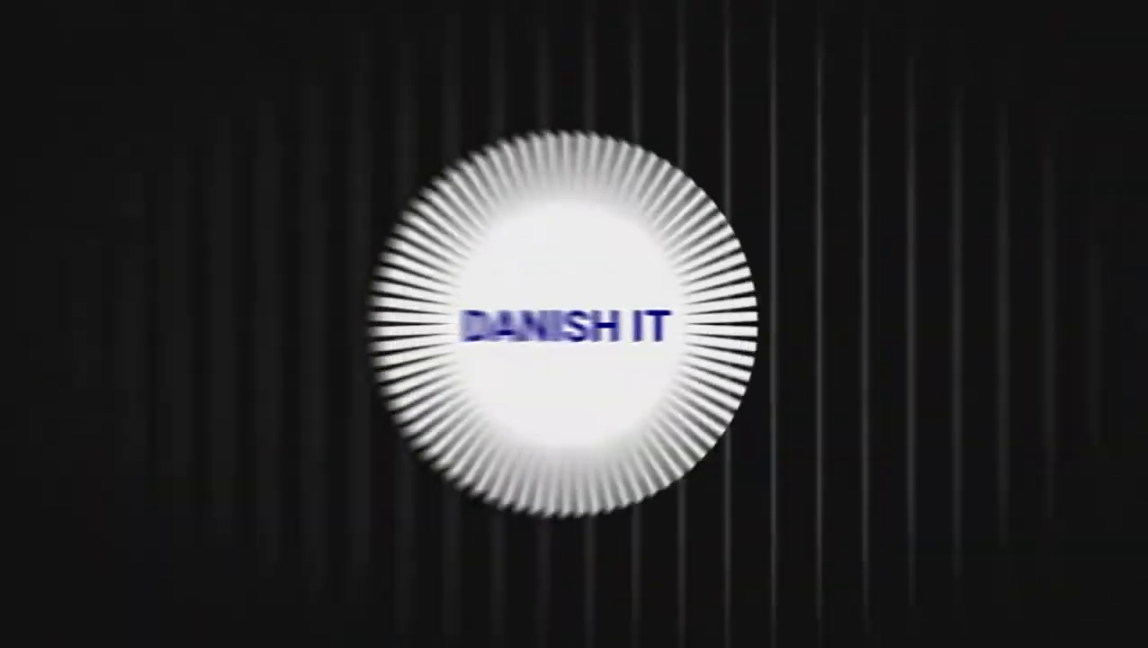